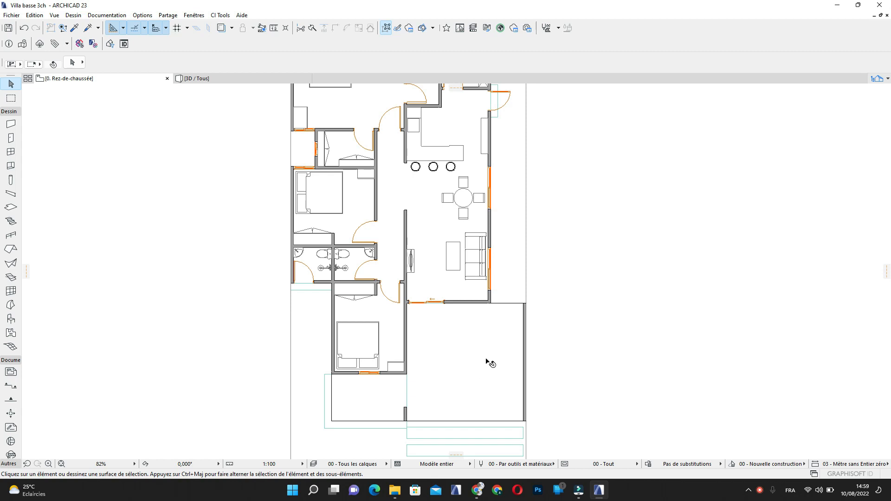
Examine the furnished ground-floor plan, from the rear bedroom and kitchen to the empty parking area beside the front bedroom
middle_click_drag(480, 366, 535, 289)
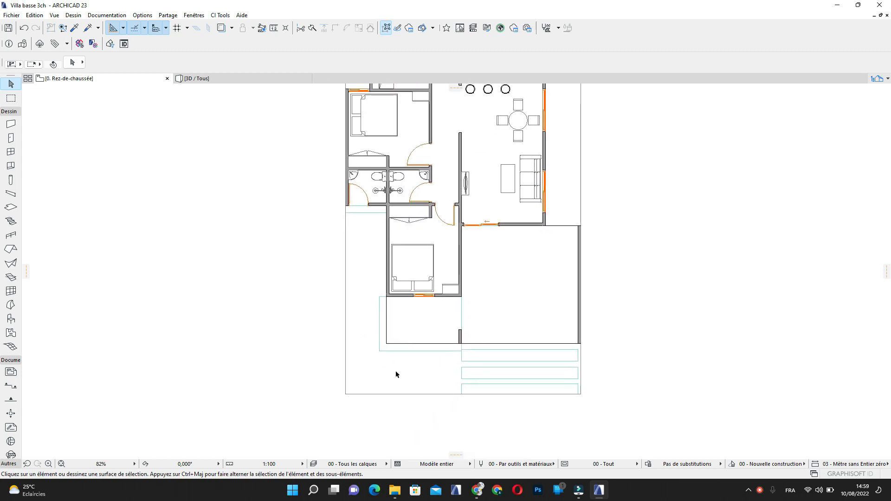
middle_click_drag(438, 166, 448, 307)
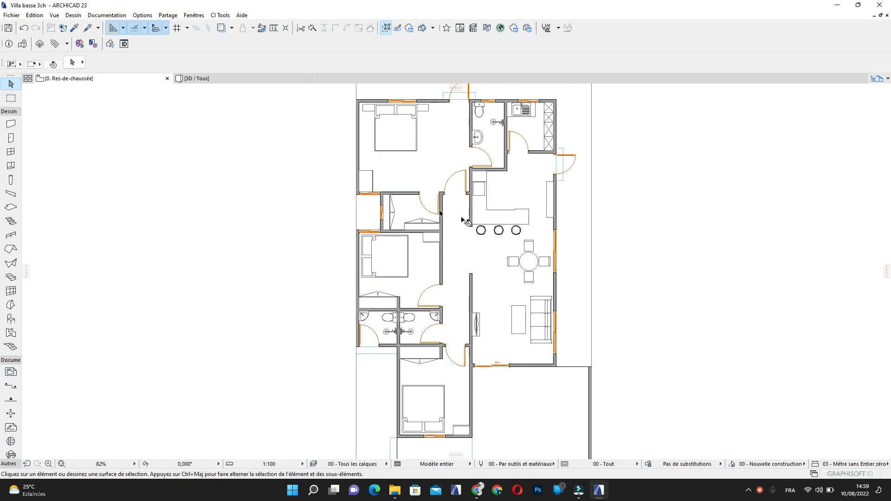
middle_click_drag(419, 218, 373, 276)
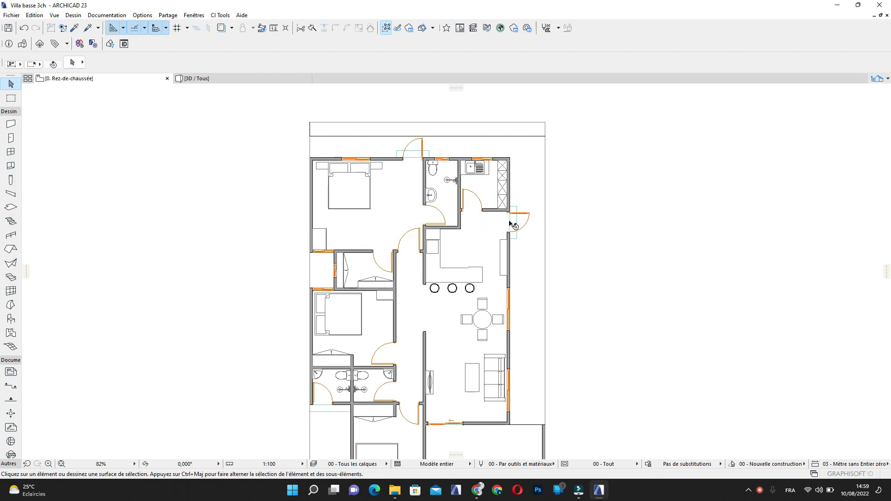
scroll(510, 223, "up", 2)
scroll(366, 203, "down", 2)
middle_click_drag(370, 207, 459, 188)
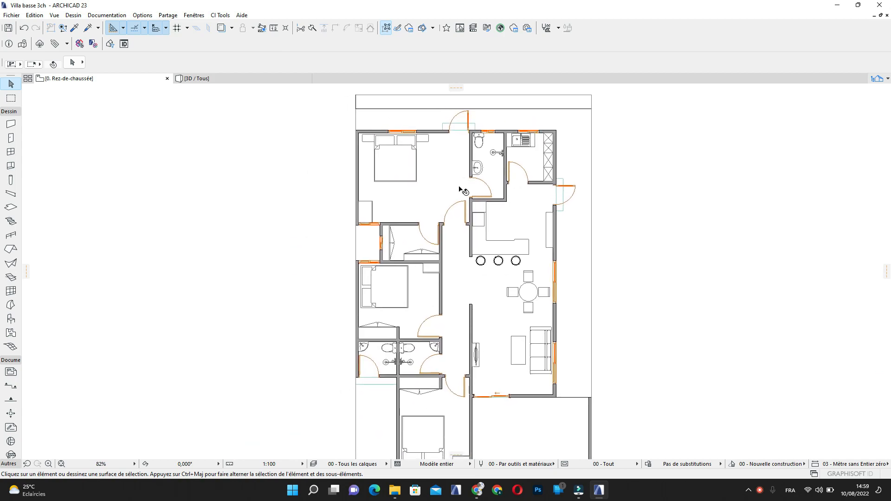
scroll(463, 190, "down", 2)
scroll(438, 319, "up", 2)
middle_click_drag(438, 318, 394, 282)
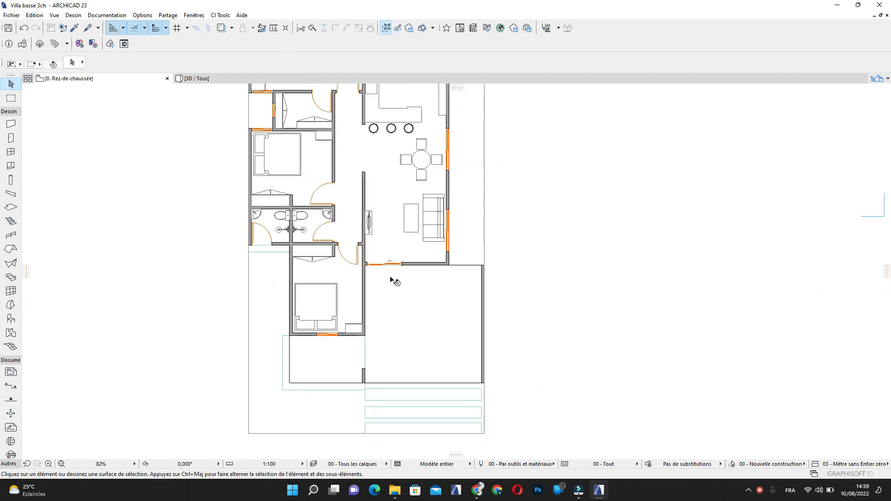
scroll(393, 281, "up", 4)
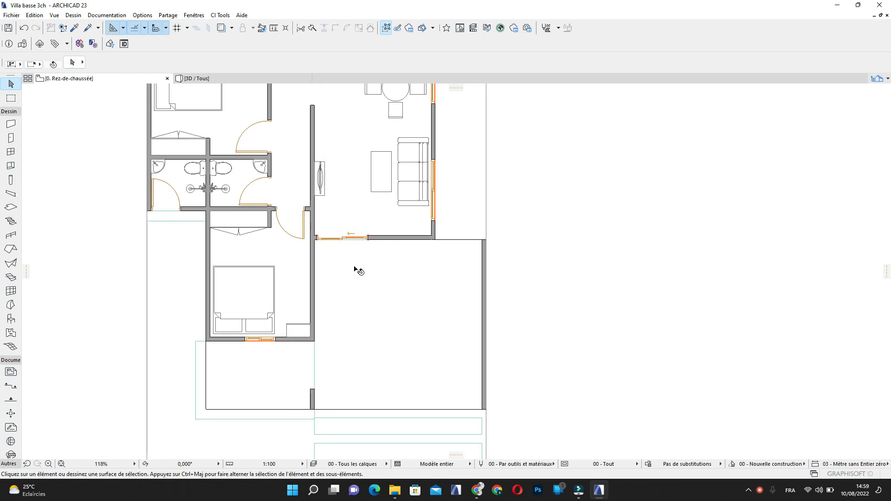
scroll(355, 268, "up", 12)
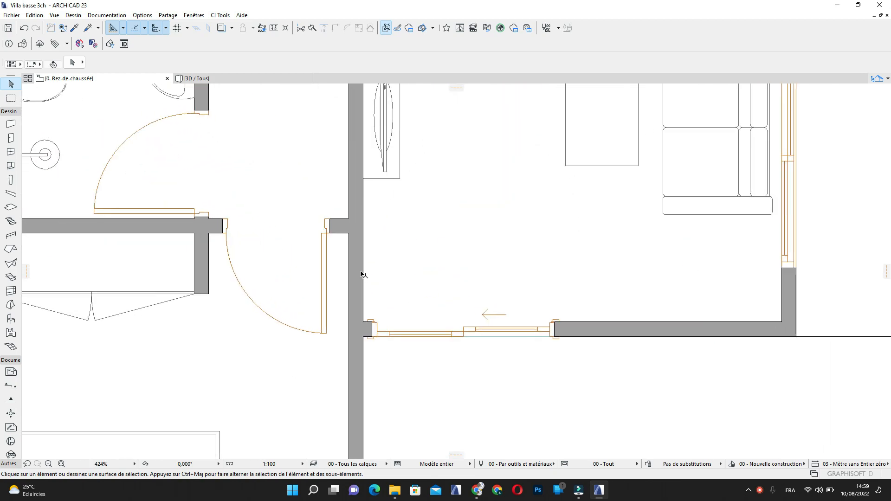
scroll(365, 259, "down", 10)
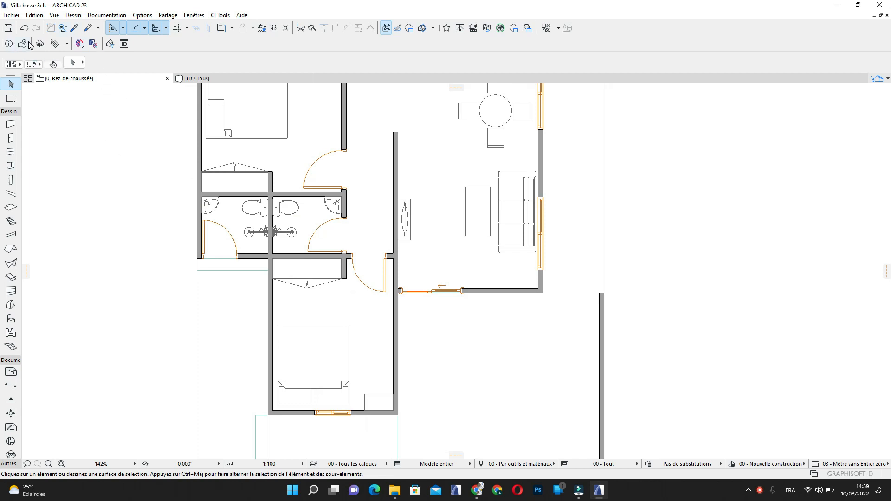
Open the default settings of the Object tool and browse the library to 2. Visualisation 23 > 2.3 Personnages et véhicules 23 > Véhicules 23
left_click(10, 320)
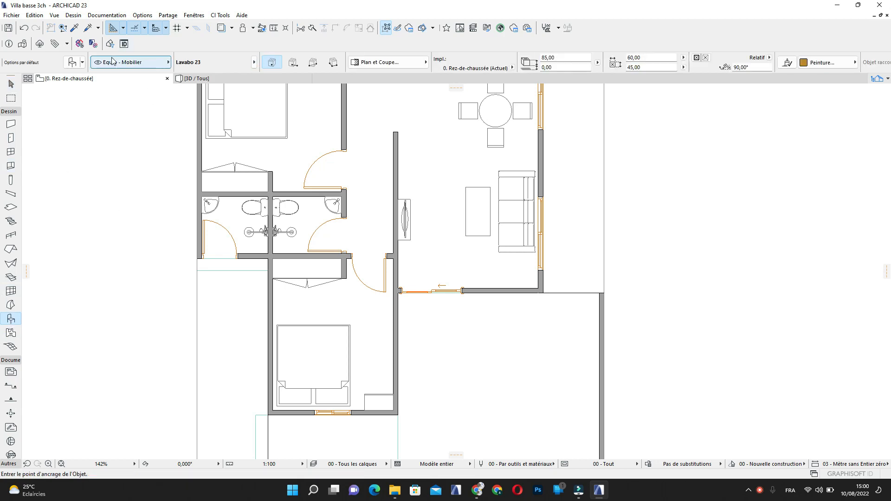
left_click(73, 63)
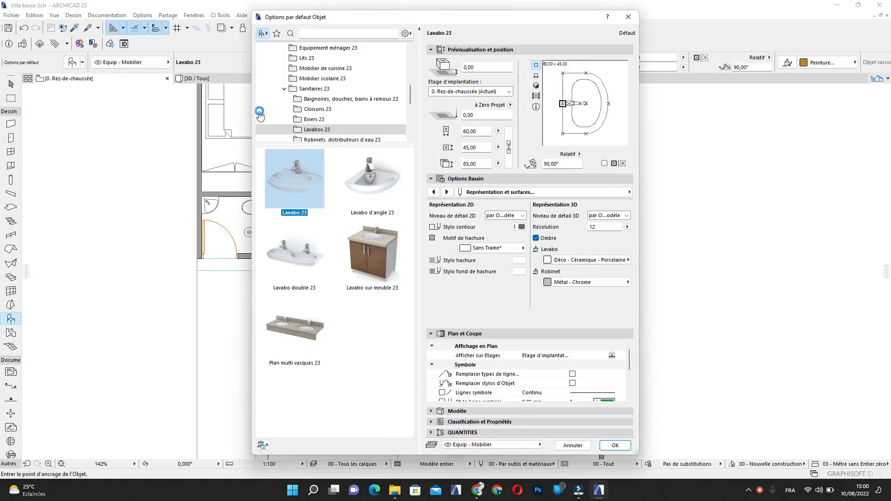
scroll(352, 89, "down", 4)
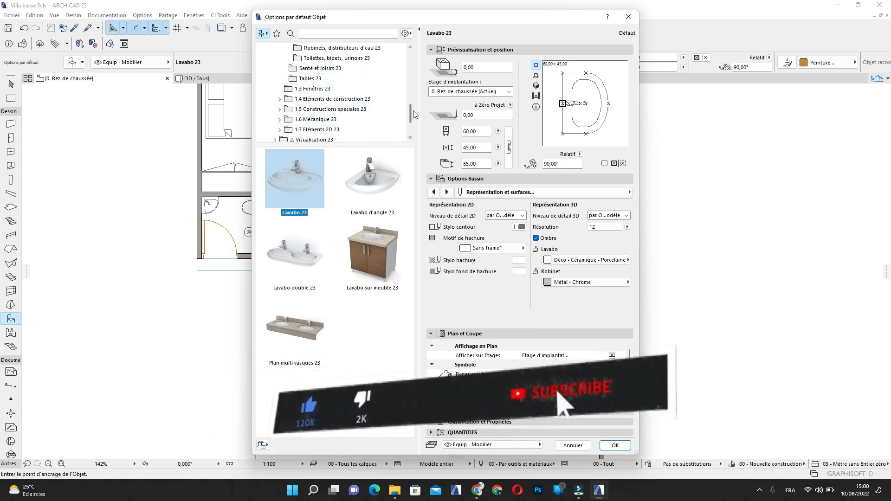
scroll(411, 117, "down", 1)
left_click(318, 120)
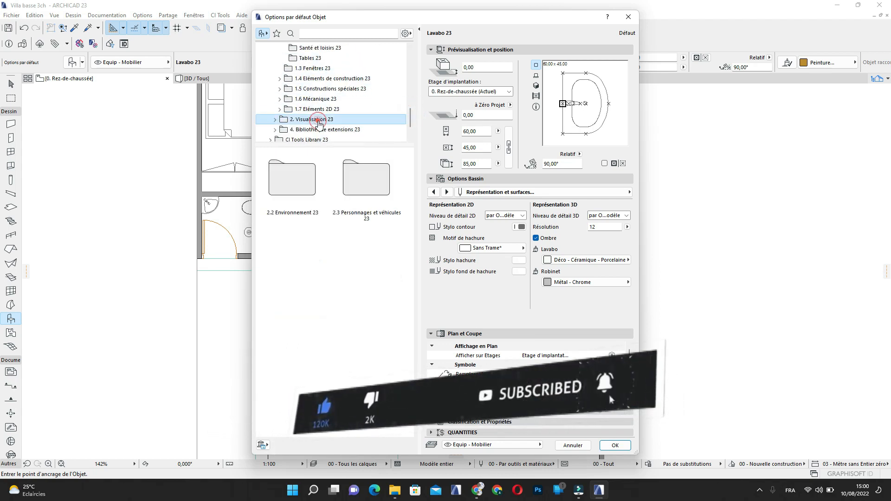
left_click(274, 120)
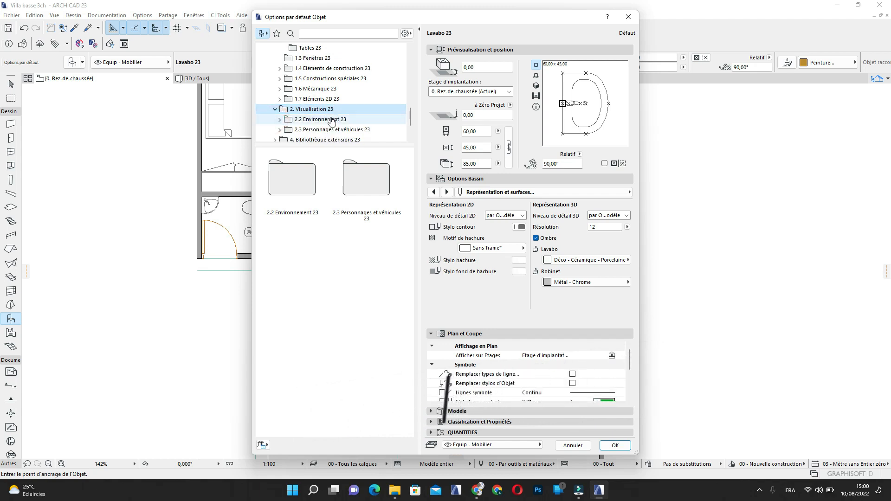
left_click(303, 130)
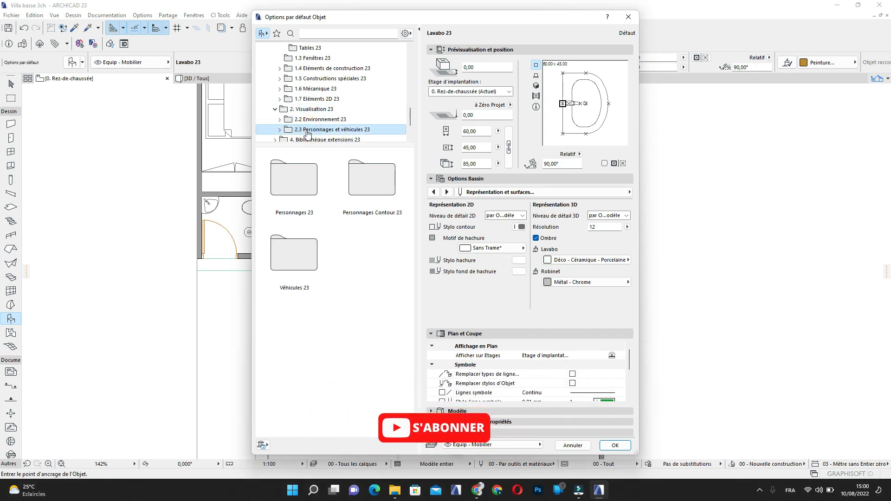
double_click(294, 253)
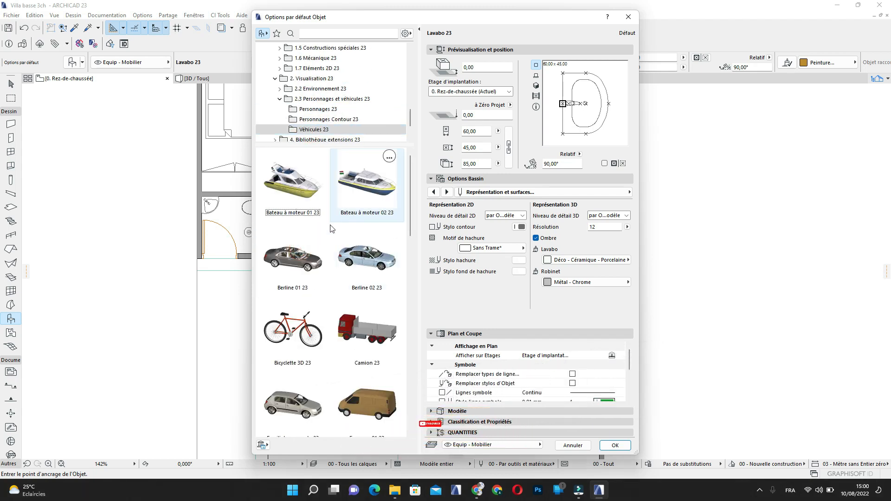
Preview the Grand véhicule multiusage 23, Monospace compact 23 and Véhicule bitmap 23 objects in the vehicle library
scroll(335, 246, "down", 1)
scroll(334, 246, "down", 2)
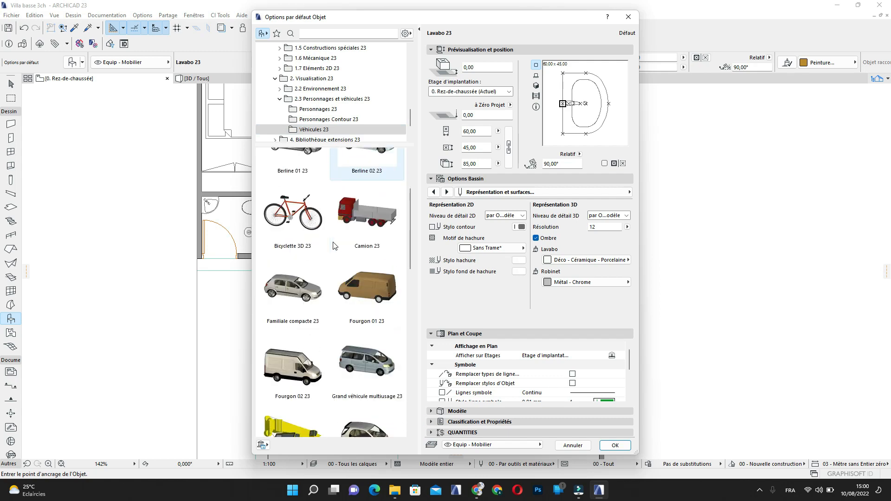
left_click(369, 344)
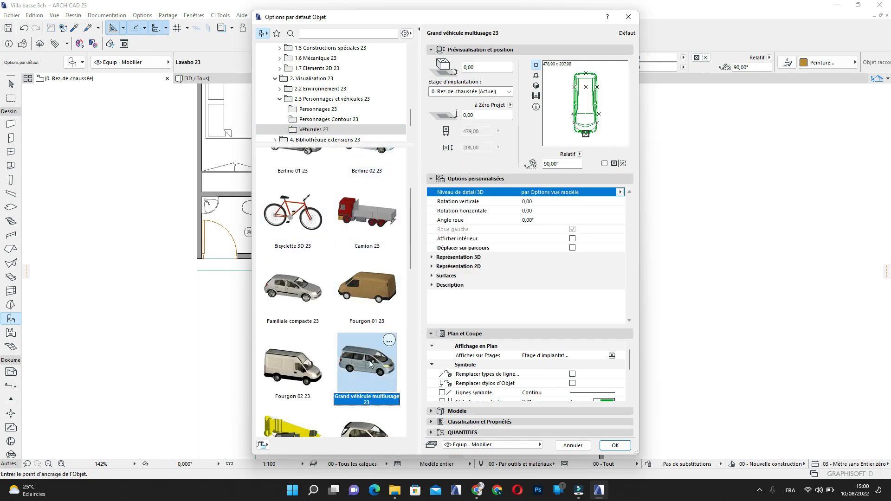
scroll(327, 377, "down", 2)
scroll(328, 377, "down", 4)
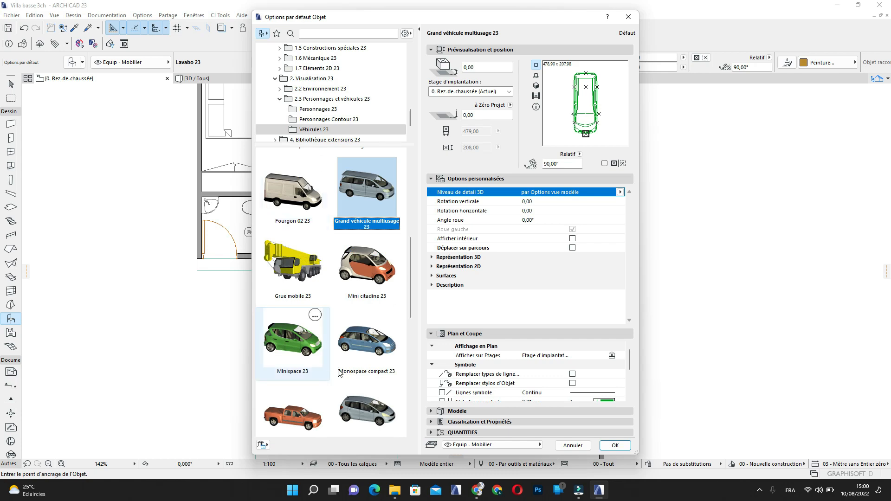
left_click(379, 351)
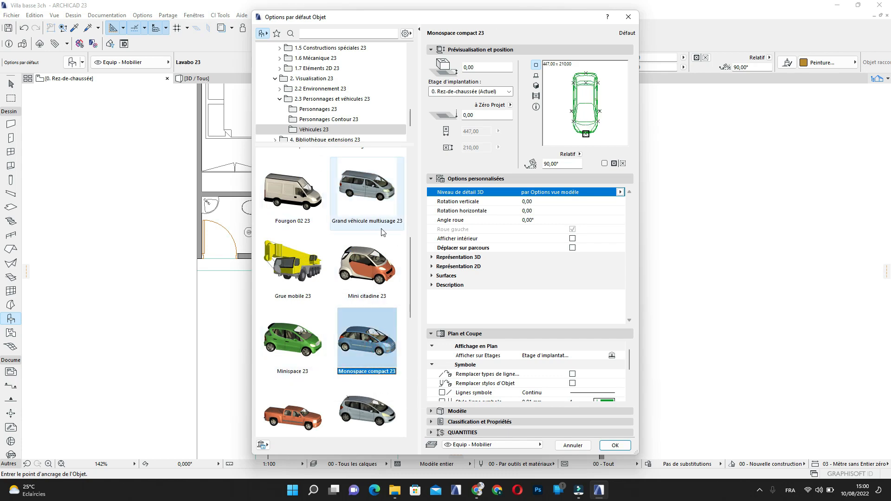
scroll(371, 365, "down", 6)
scroll(371, 366, "down", 3)
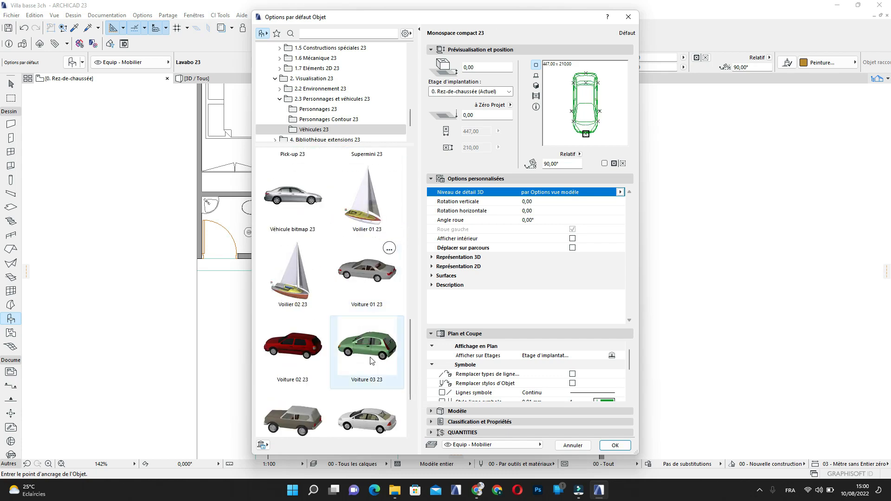
left_click(290, 200)
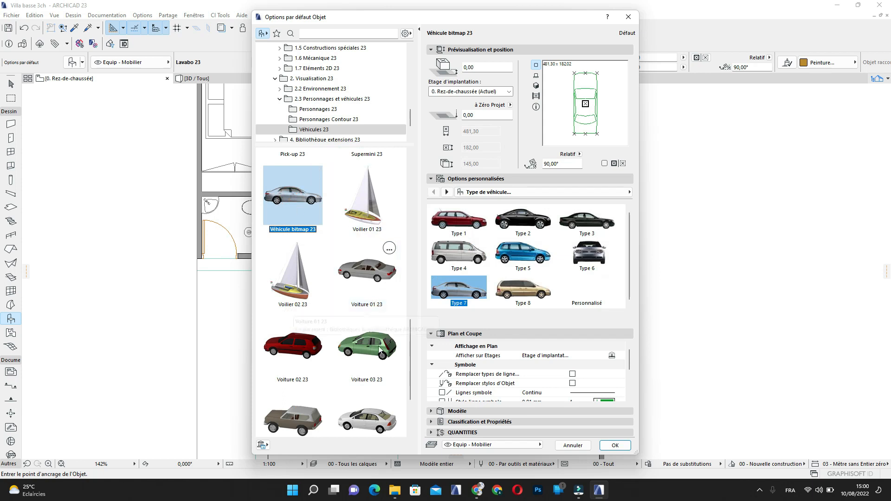
Choose the Supermini 23 car and set its 2D contour pen to number 61 (0.15 mm)
scroll(356, 232, "up", 3)
left_click(357, 212)
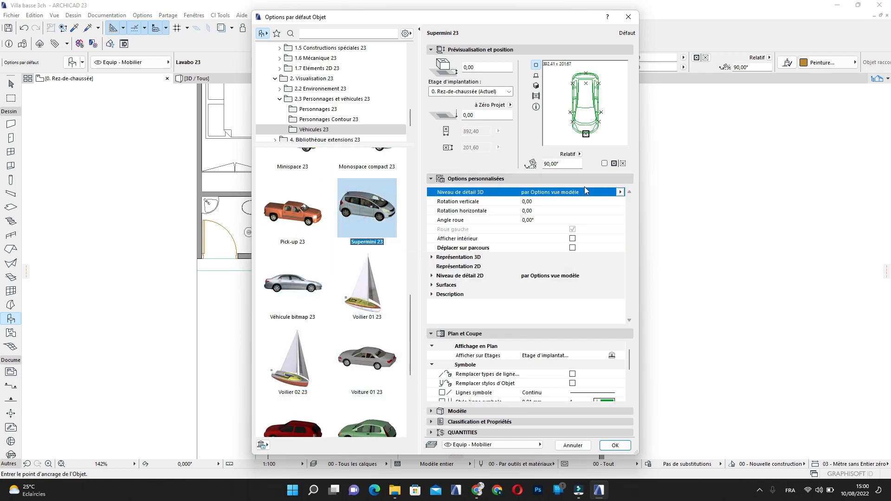
left_click(445, 267)
left_click(483, 273)
left_click(486, 266)
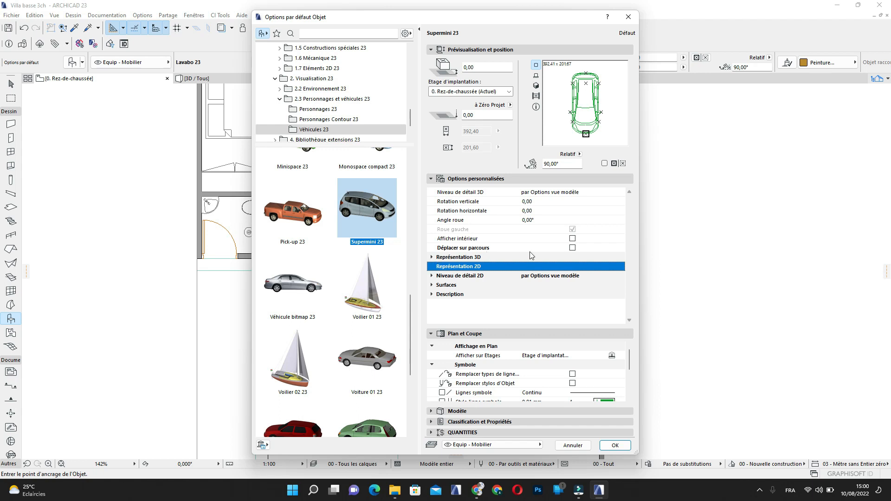
left_click(432, 276)
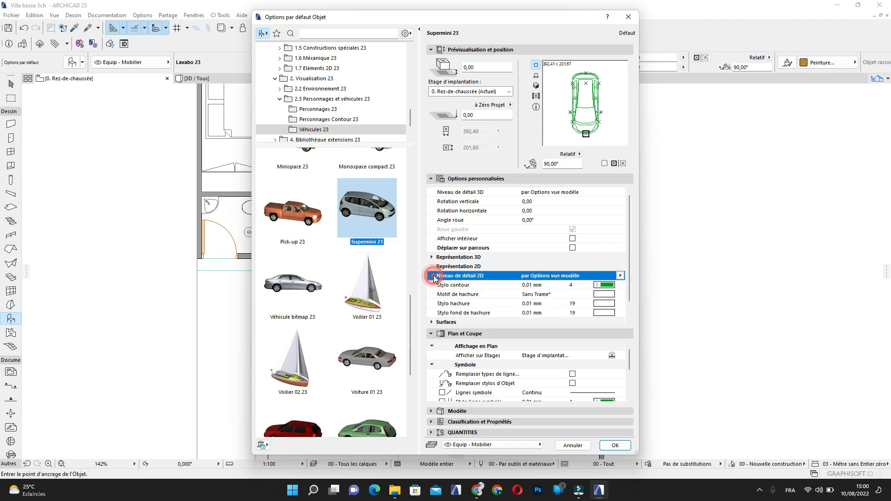
left_click(611, 286)
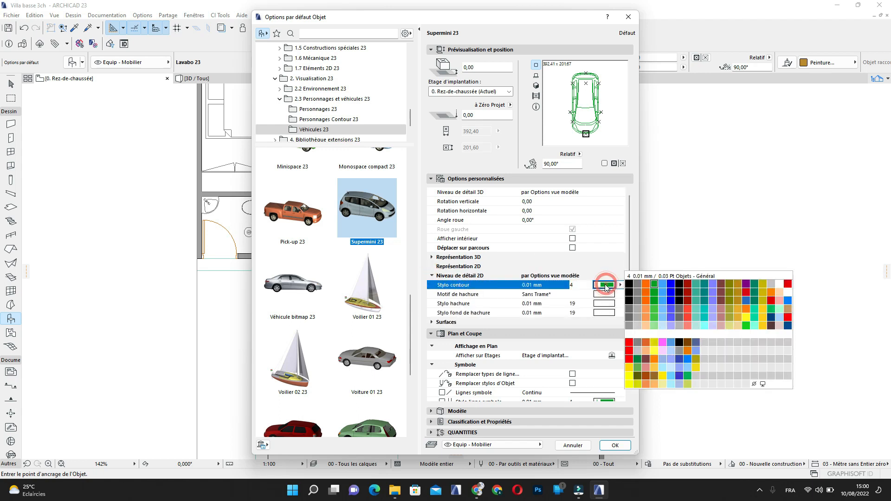
left_click(630, 310)
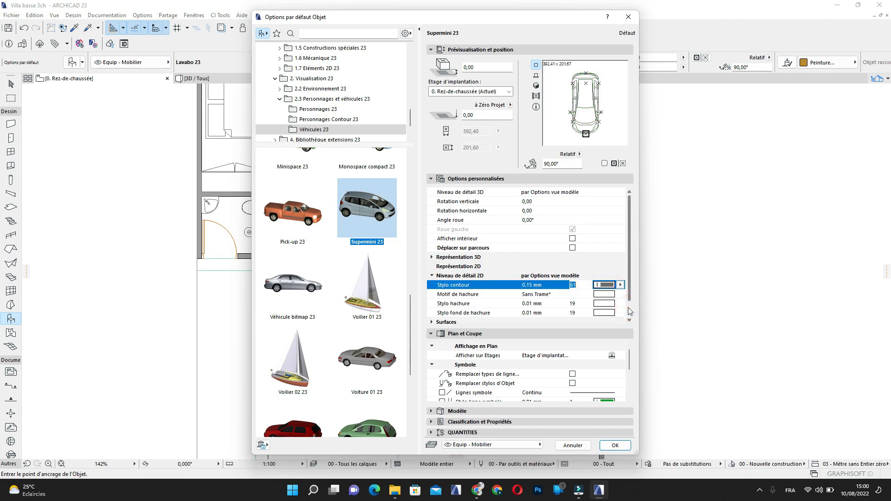
Set the car's rotation angle to 270° and accept the object settings
left_click(562, 86)
left_click(561, 85)
left_click(559, 85)
left_click(554, 86)
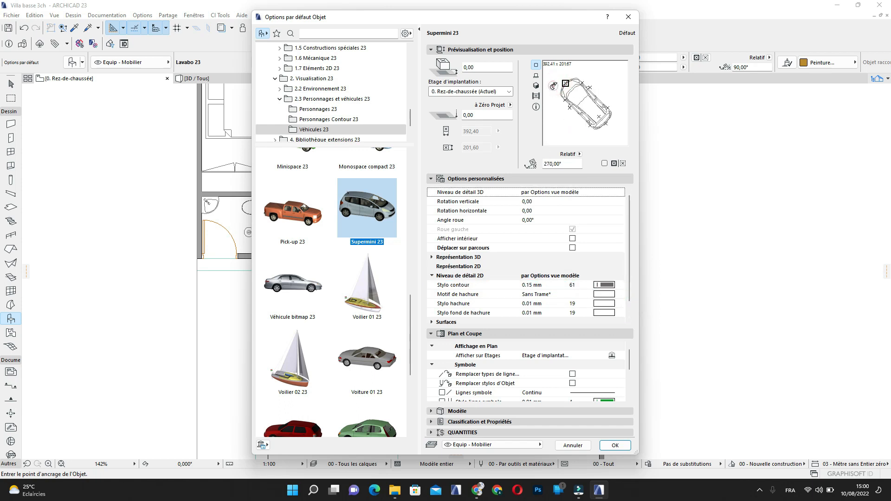
left_click(615, 446)
Place the Supermini 23 car in the empty parking area in front of the living room
scroll(495, 252, "down", 2)
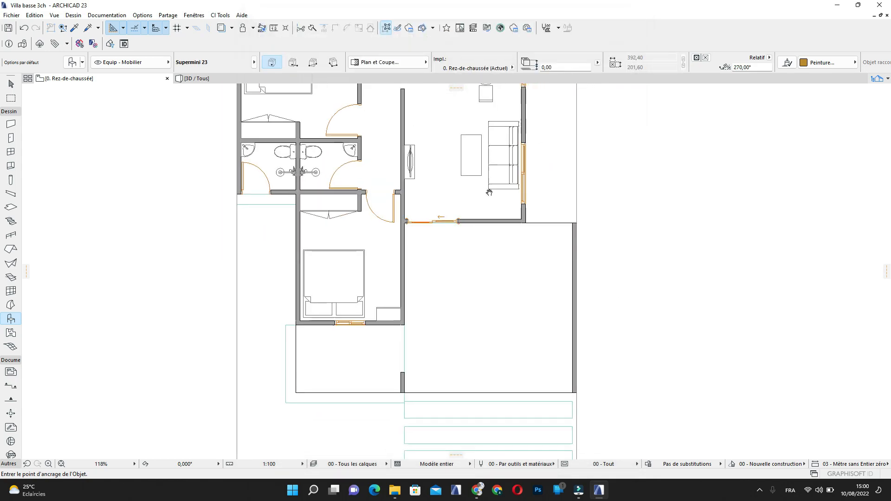
left_click(520, 249)
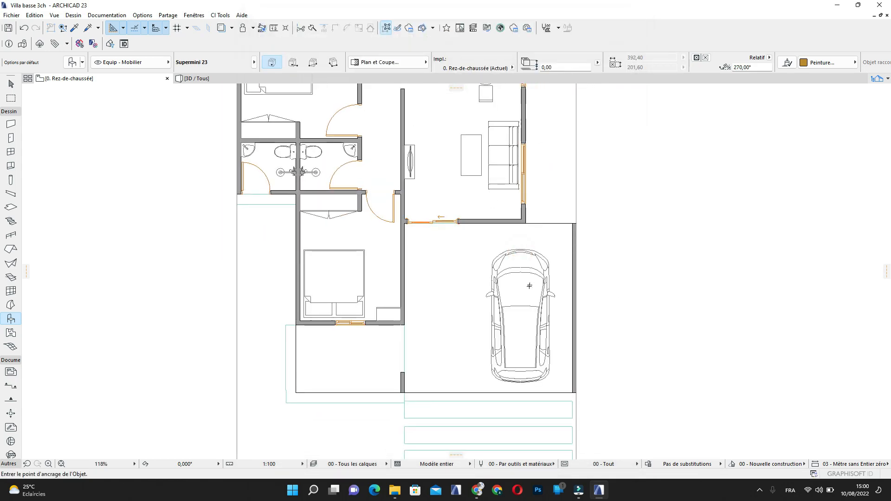
key("Escape")
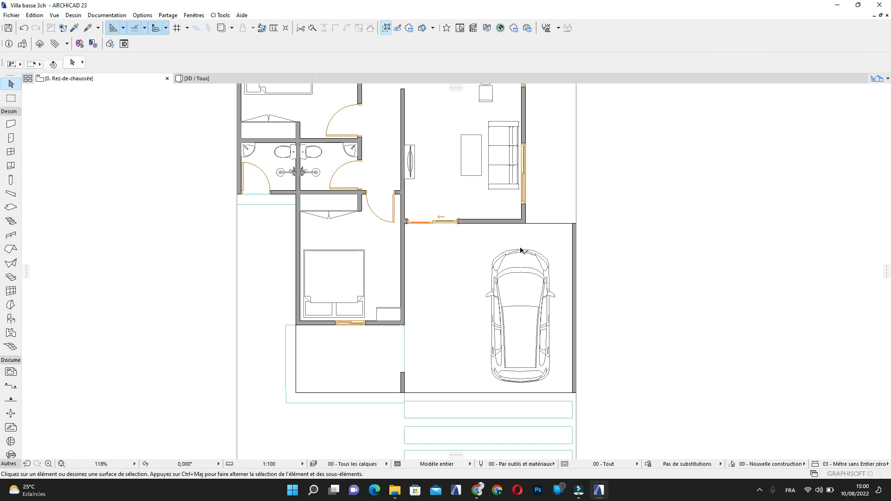
Move the placed car slightly toward the living room wall and deselect it
left_click(521, 251)
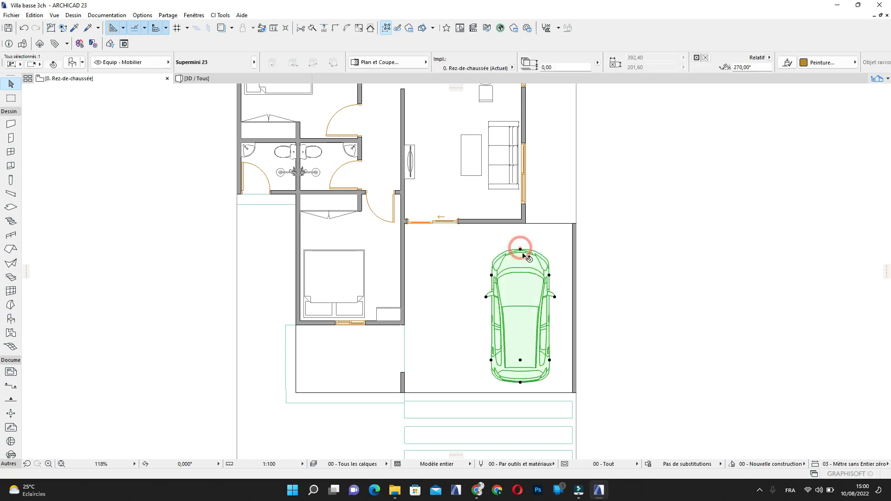
left_click(520, 359)
left_click(523, 347)
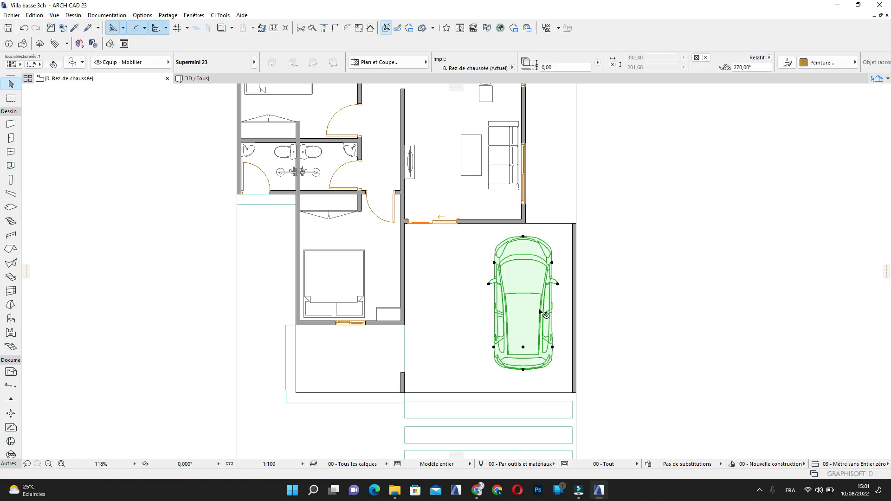
left_click(483, 312)
scroll(483, 311, "down", 5)
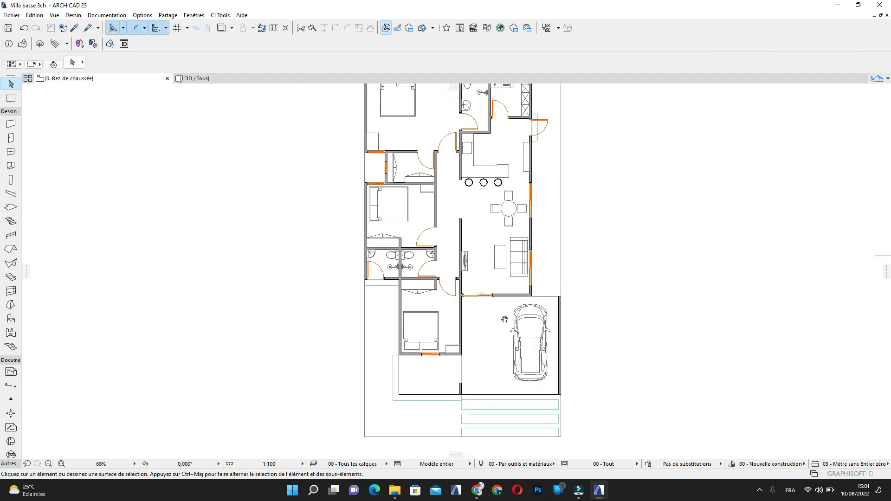
middle_click_drag(505, 319, 486, 370)
scroll(383, 132, "up", 5)
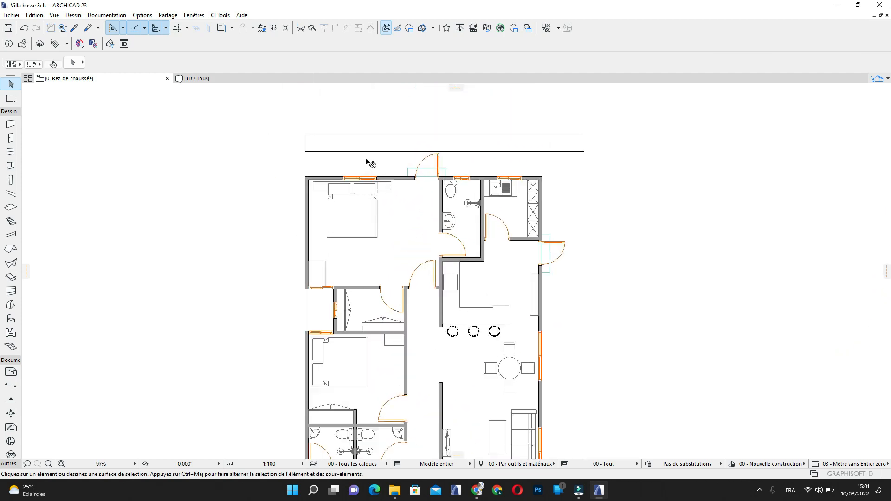
scroll(390, 171, "up", 2)
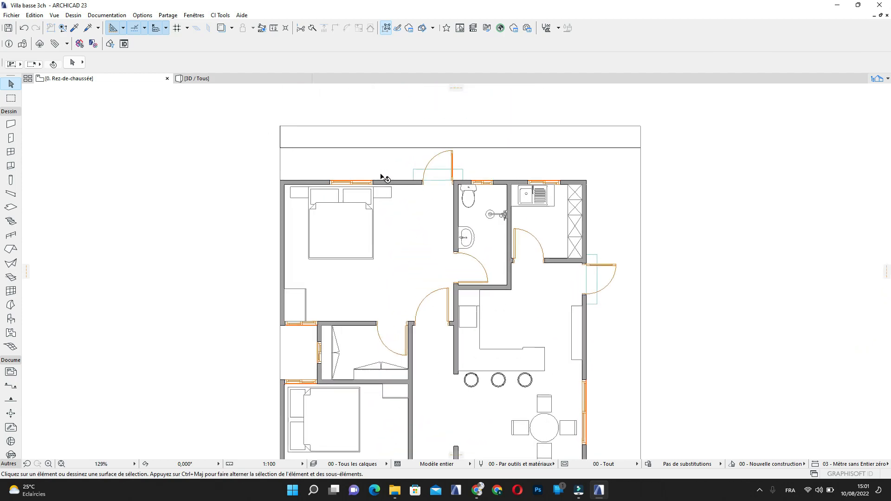
middle_click_drag(366, 170, 307, 150)
middle_click_drag(399, 167, 404, 209)
scroll(402, 193, "down", 2)
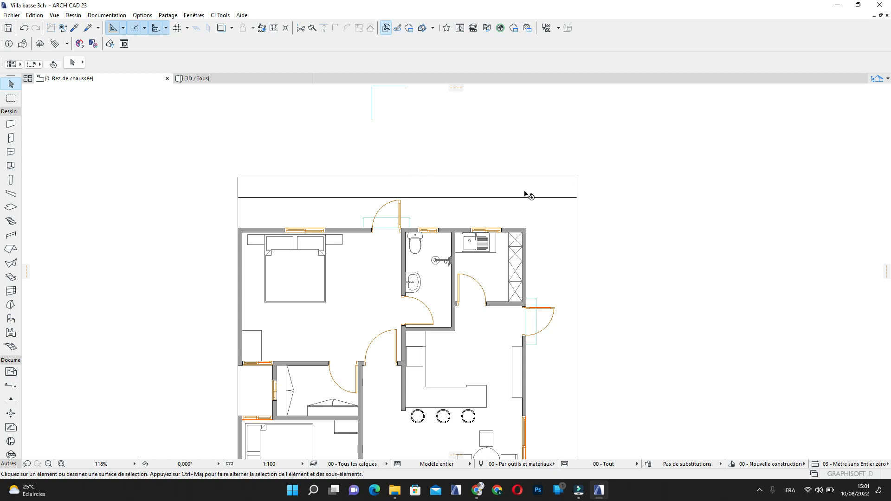
scroll(348, 193, "up", 3)
scroll(612, 197, "down", 6)
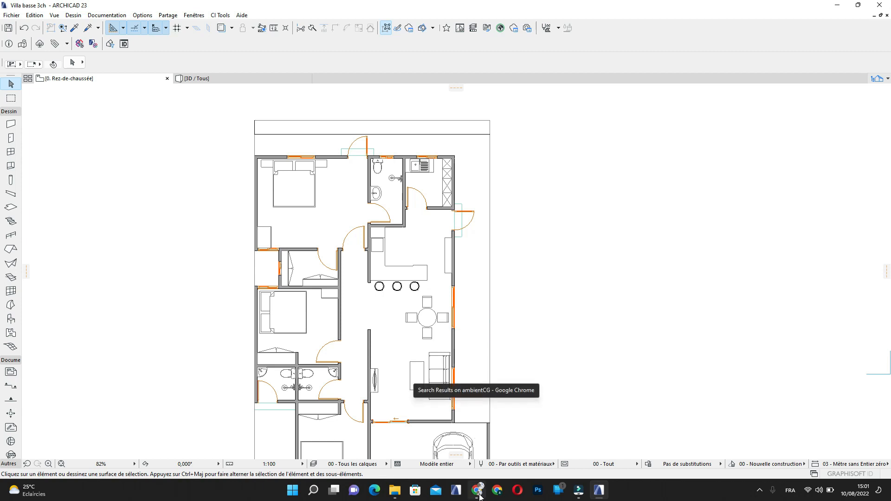
scroll(366, 232, "up", 3)
scroll(325, 182, "up", 3)
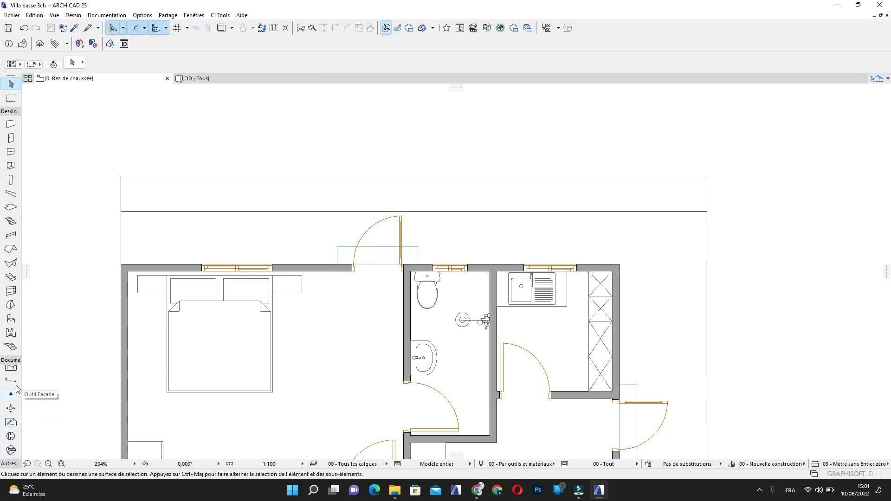
left_click(10, 335)
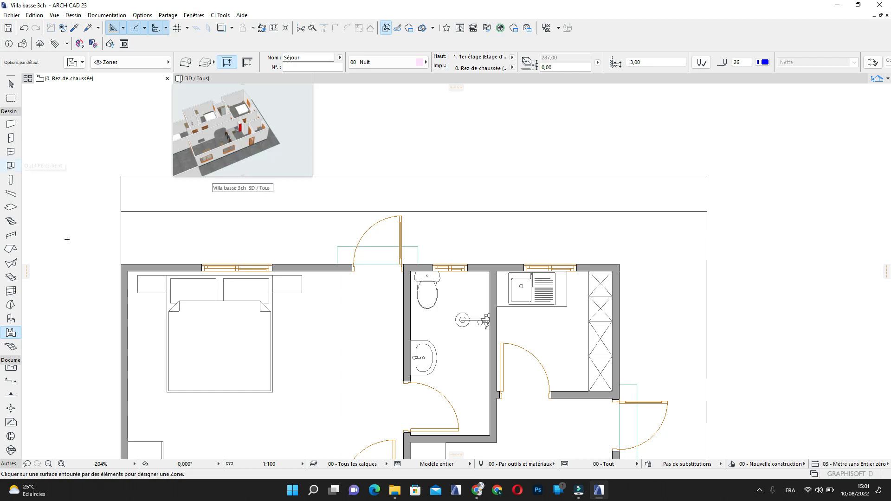
key("Escape")
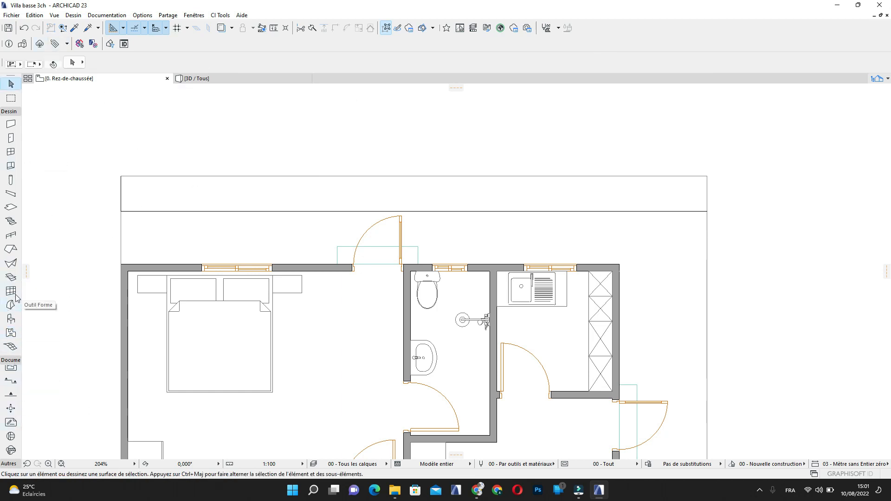
Draw a rectangular drafting fill with the Grass image pattern over the narrow strip along the plot edge behind the bedroom and kitchen
scroll(10, 403, "up", 3)
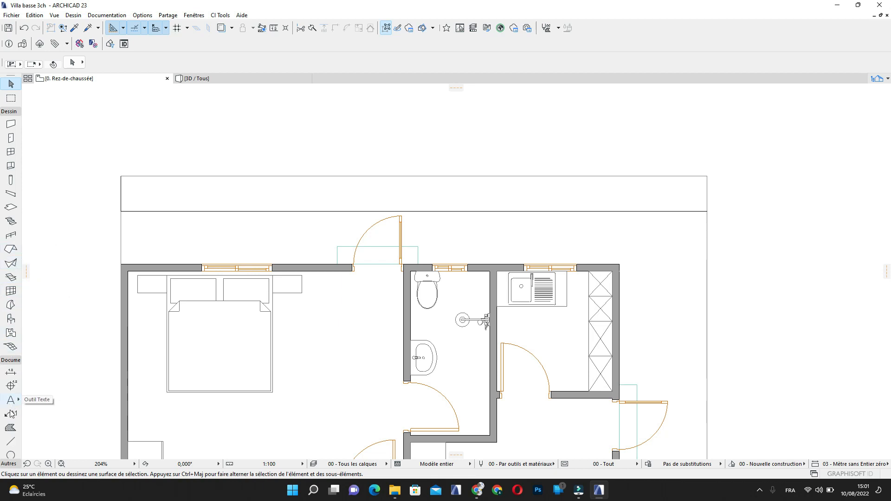
left_click(11, 428)
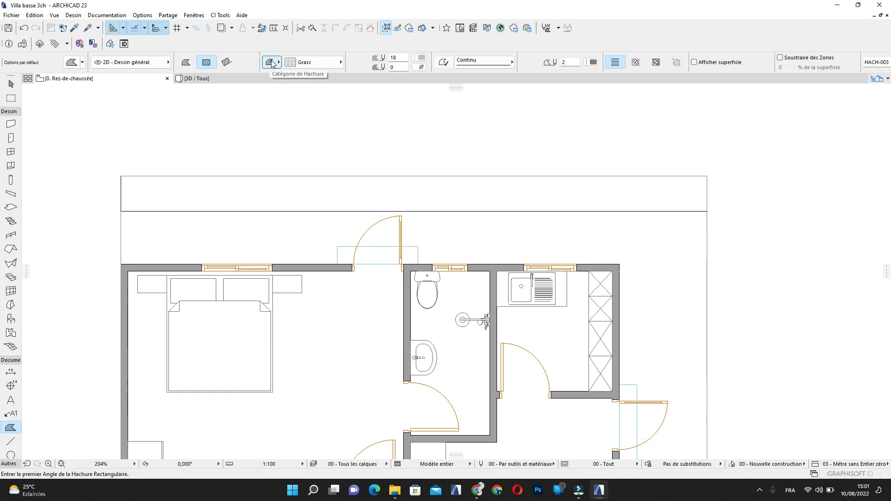
left_click(272, 63)
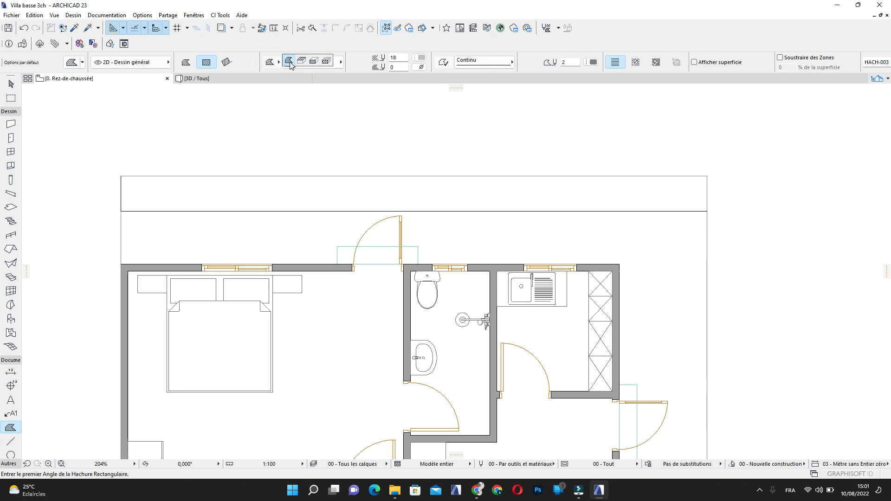
left_click(289, 61)
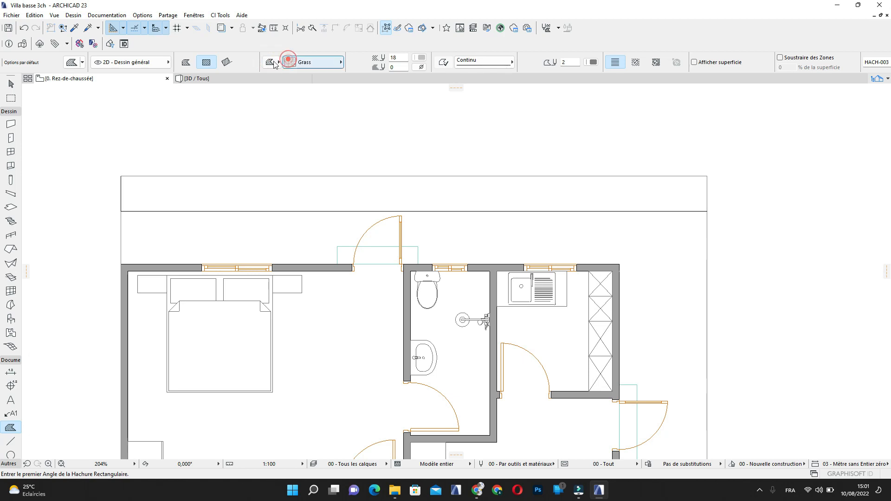
left_click(320, 63)
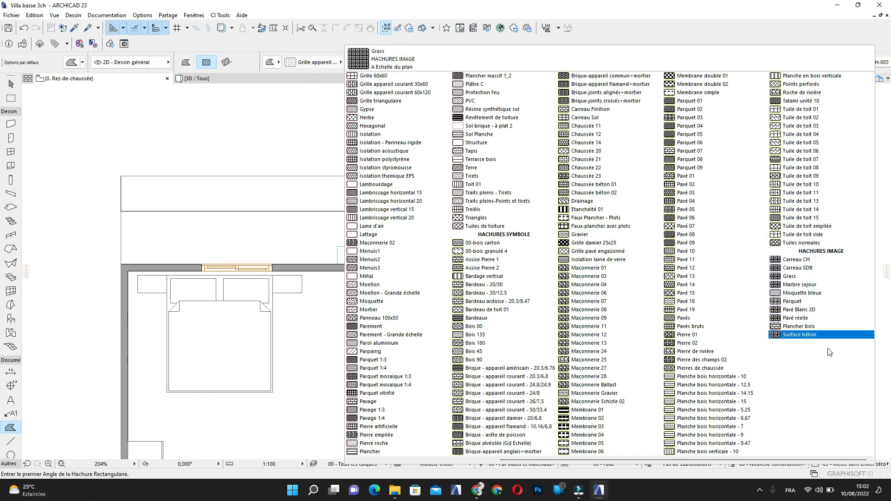
left_click(808, 278)
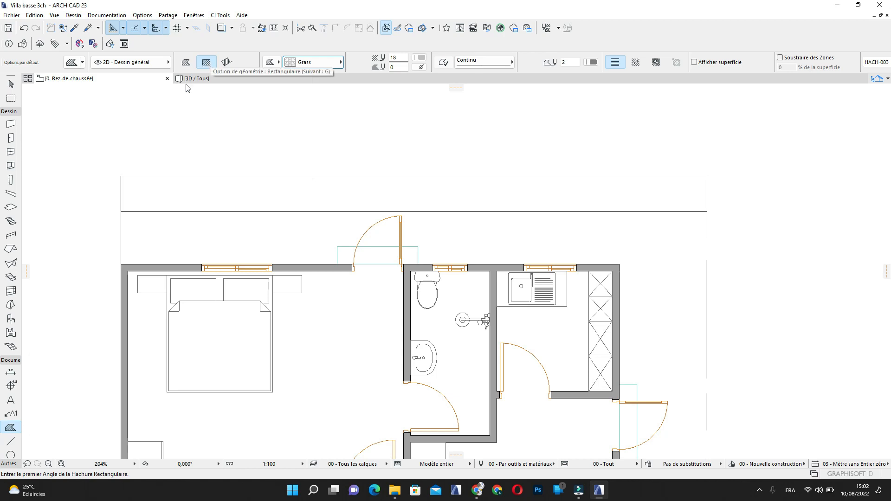
left_click(120, 176)
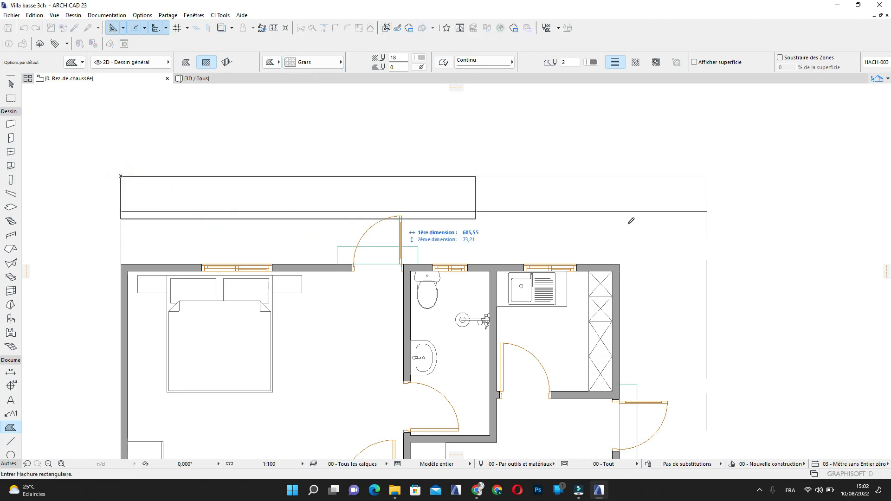
left_click(707, 211)
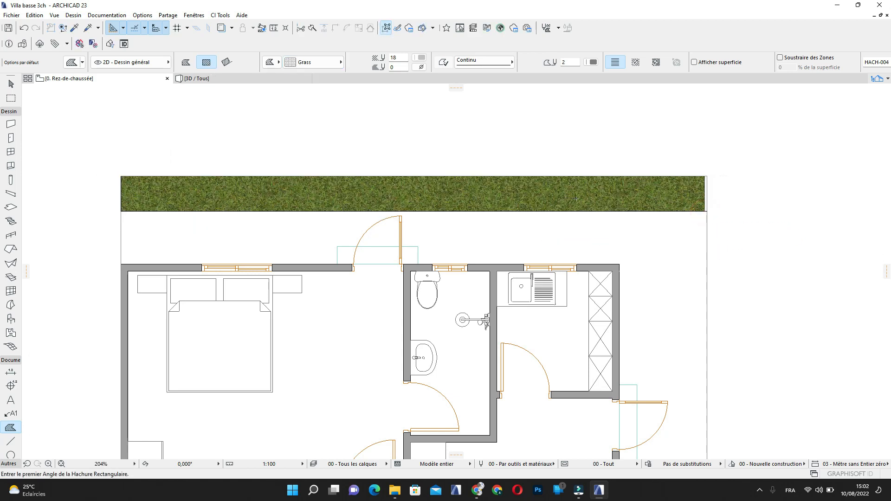
Examine the grass-filled strip along its full length and in relation to the rest of the floor plan
scroll(539, 201, "down", 1)
middle_click_drag(538, 201, 560, 187)
scroll(583, 170, "up", 5)
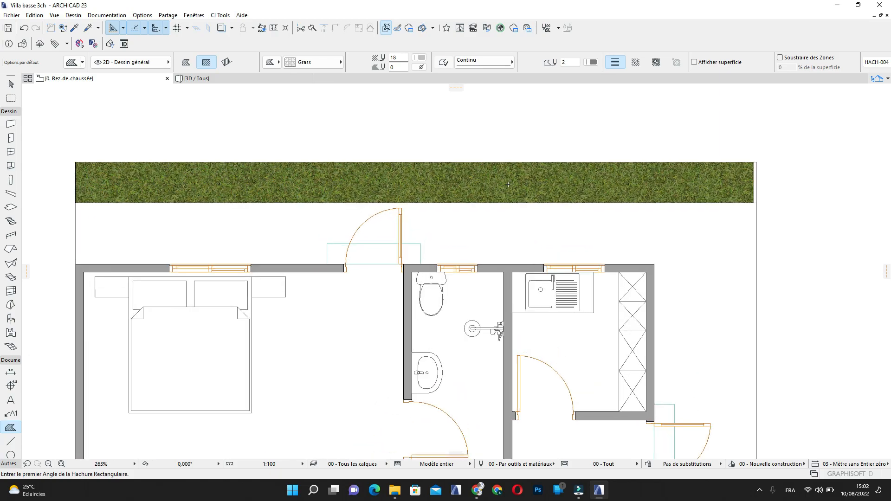
scroll(472, 178, "down", 3)
scroll(472, 177, "down", 3)
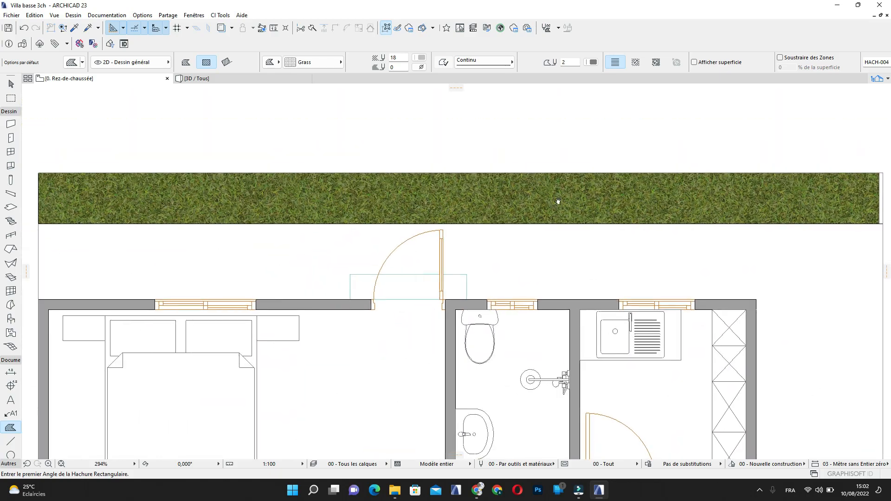
middle_click_drag(169, 208, 253, 190)
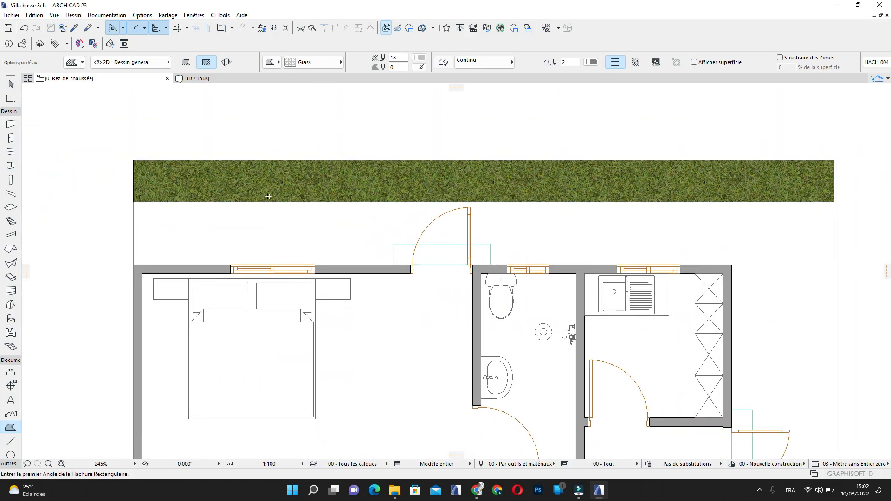
scroll(241, 198, "down", 4)
scroll(367, 188, "up", 5)
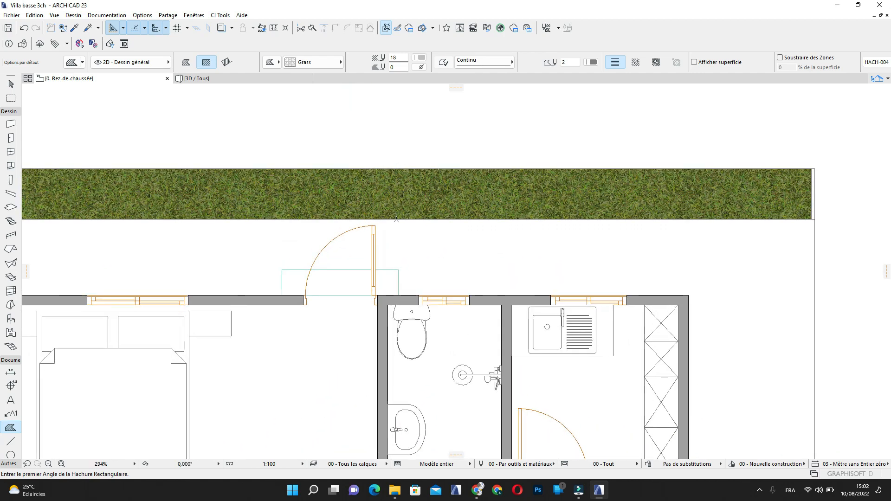
scroll(397, 201, "down", 3)
middle_click_drag(412, 205, 427, 187)
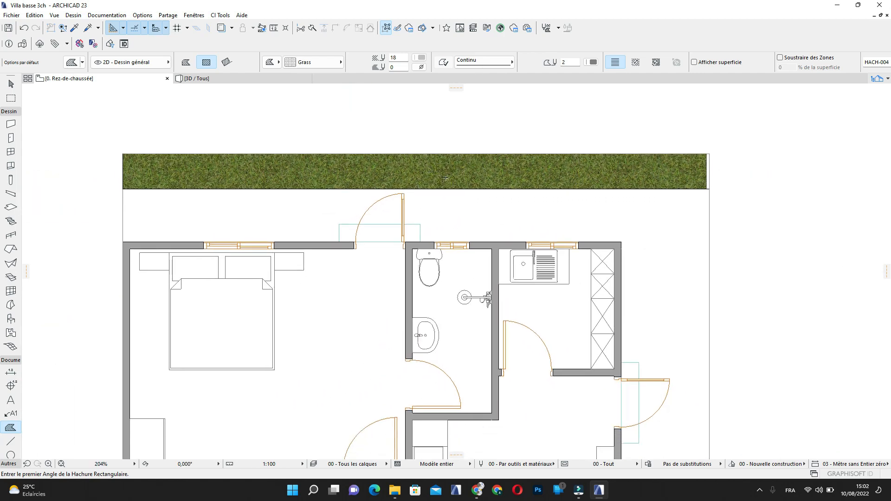
key("Escape")
scroll(451, 189, "down", 4)
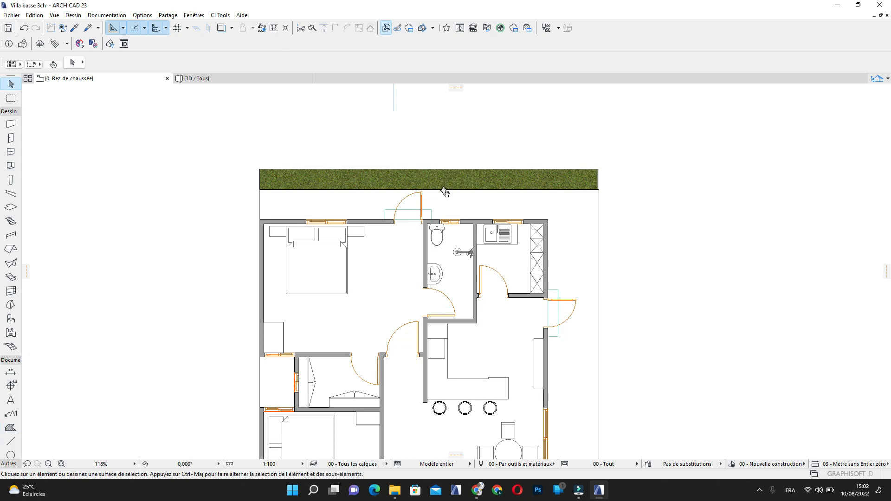
middle_click_drag(445, 191, 420, 160)
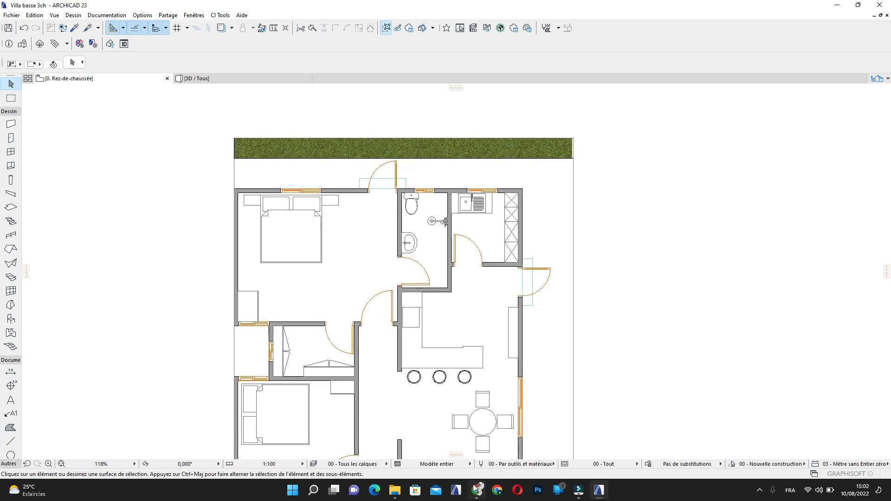
Switch to the ambientCG site in Chrome, browse its asset list and open the Grass 001 material page
left_click(482, 494)
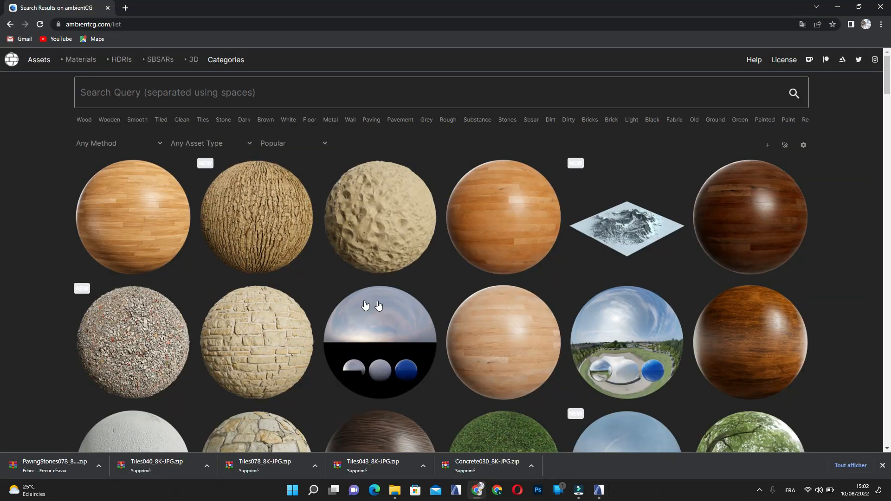
scroll(476, 322, "down", 3)
scroll(476, 322, "up", 3)
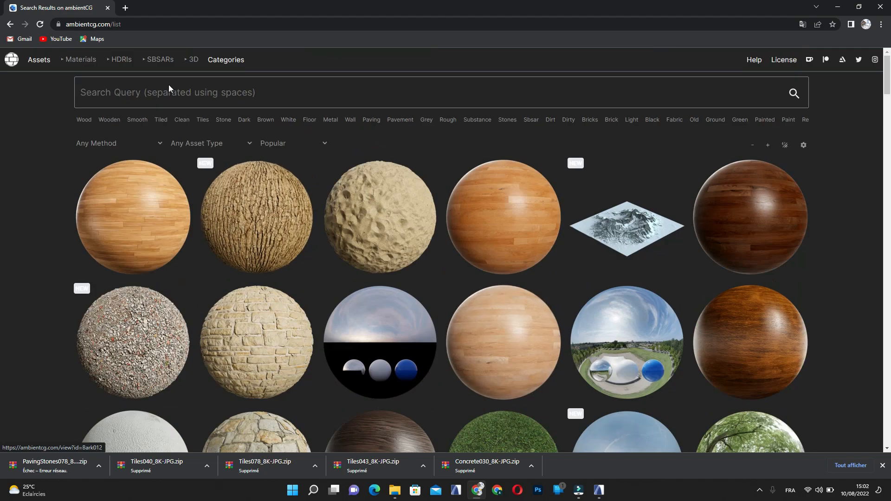
scroll(378, 278, "down", 10)
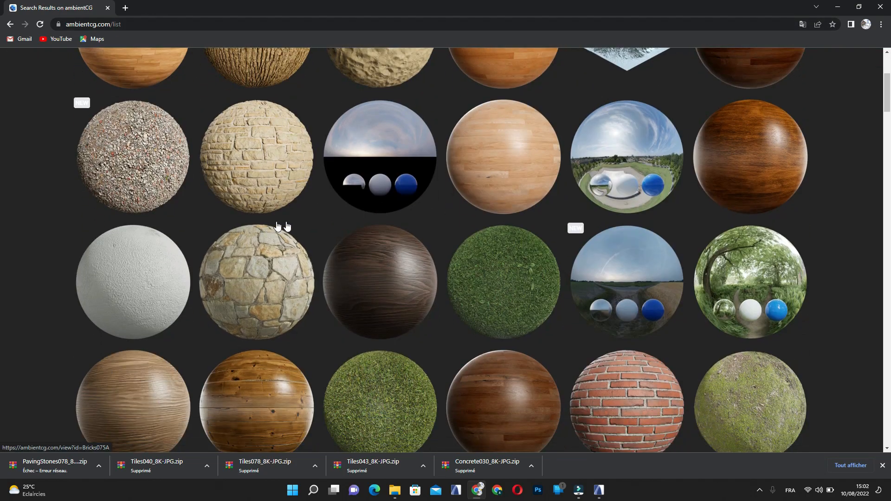
scroll(303, 225, "up", 10)
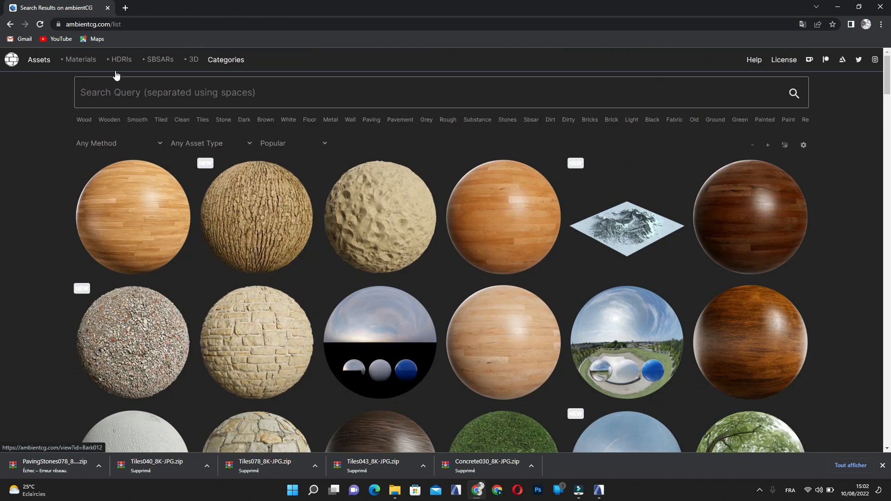
left_click(41, 58)
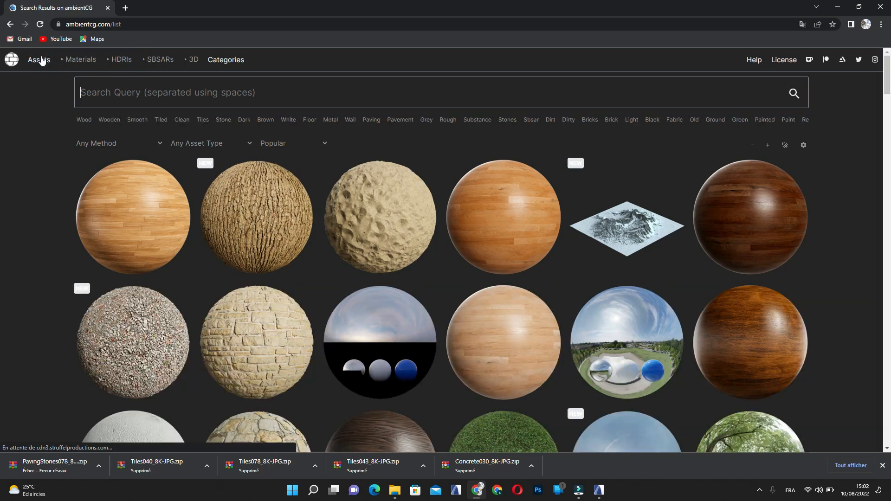
scroll(483, 300, "down", 5)
scroll(484, 301, "up", 3)
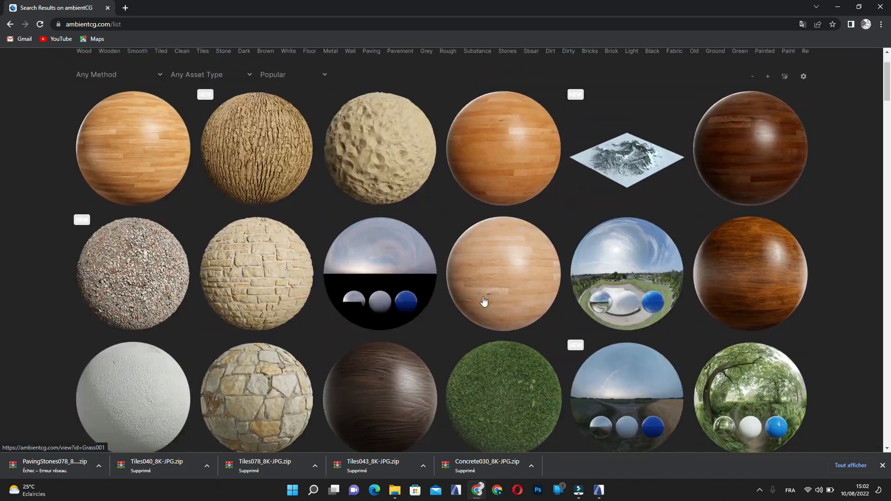
scroll(484, 300, "down", 8)
scroll(483, 298, "up", 1)
scroll(482, 296, "up", 4)
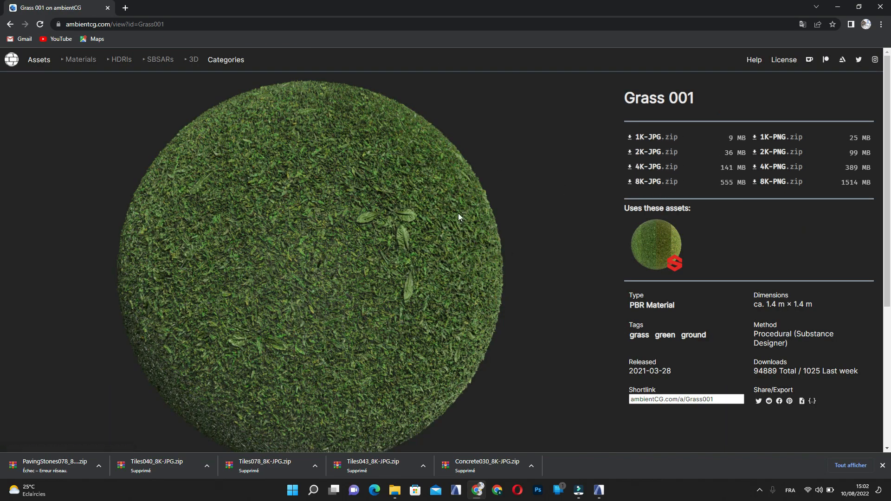
Return to the ambientCG asset list and look through the stone, wood, tile and brick materials
left_click(10, 25)
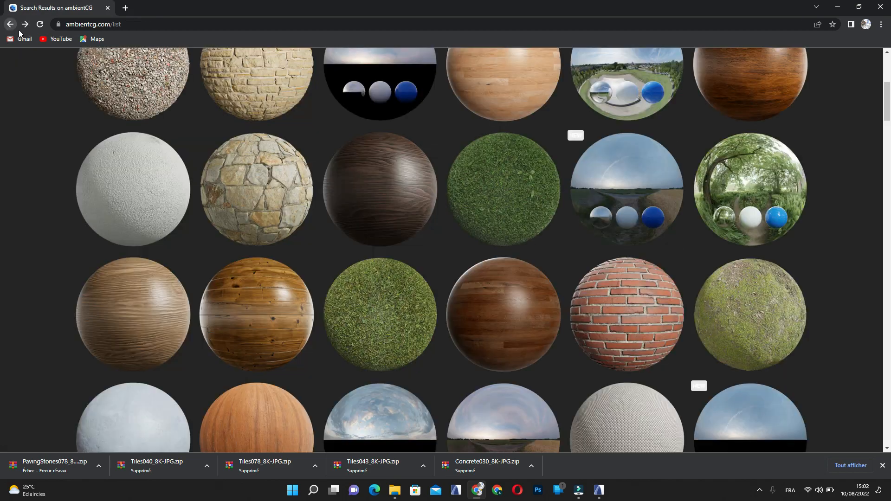
scroll(520, 259, "down", 2)
scroll(513, 264, "down", 7)
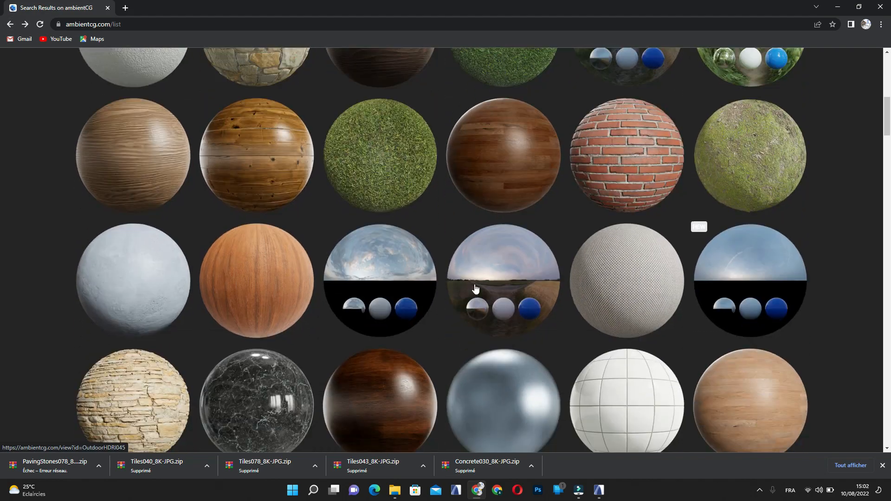
scroll(738, 294, "down", 4)
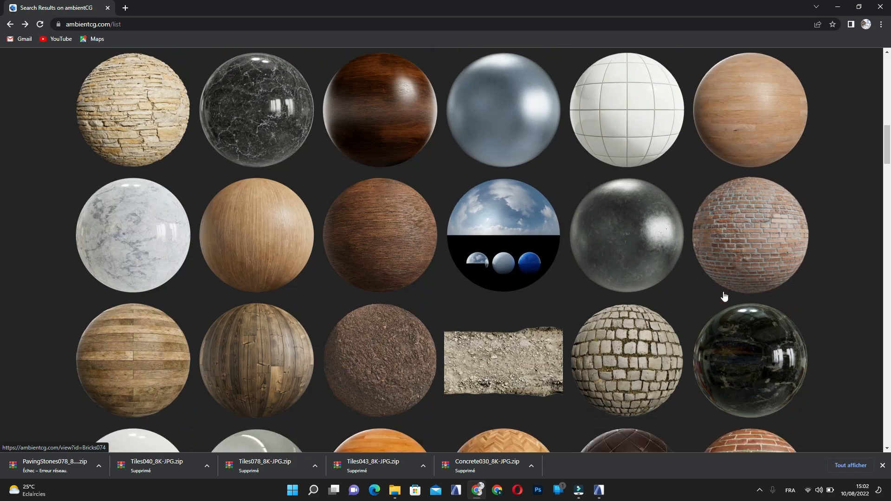
scroll(204, 236, "up", 1)
scroll(252, 240, "up", 3)
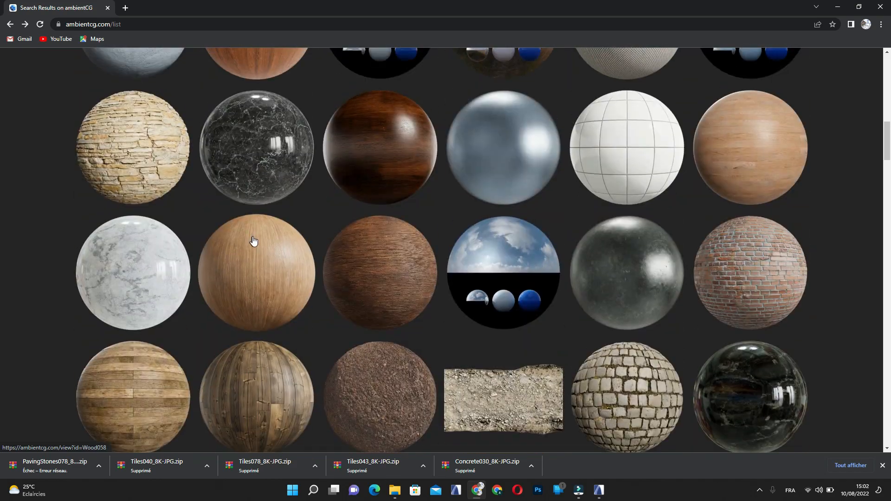
scroll(282, 248, "down", 10)
scroll(286, 247, "up", 9)
scroll(286, 250, "up", 10)
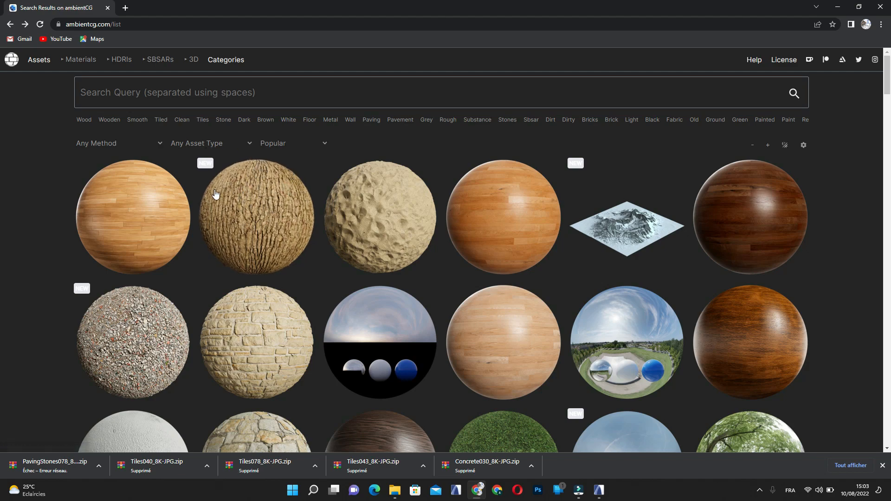
Open the Bricks 075 A stone material and download its 8K-JPG archive
scroll(352, 260, "down", 3)
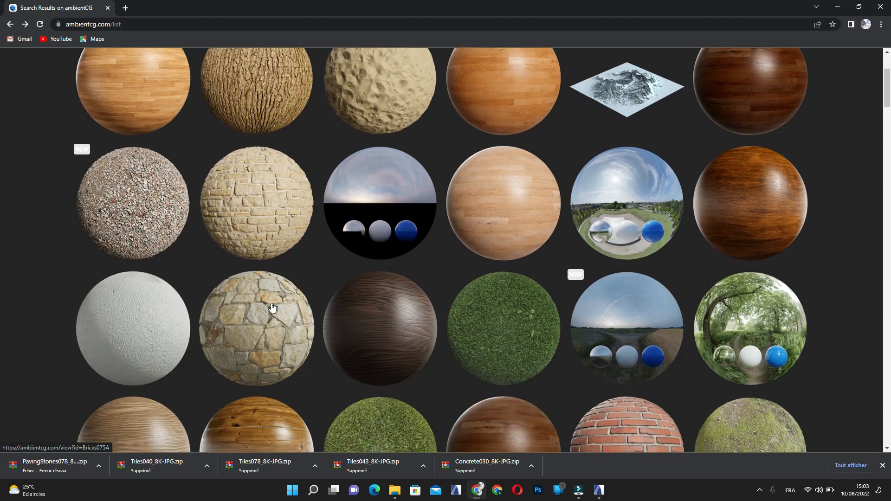
left_click(249, 330)
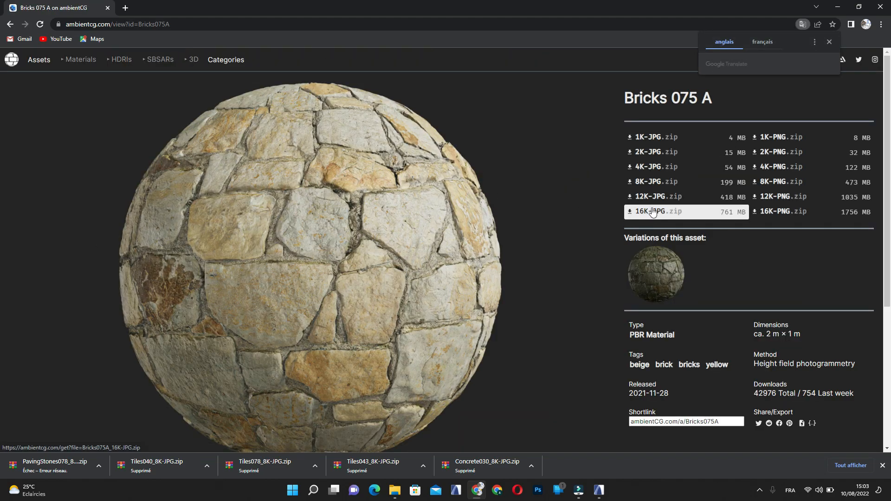
left_click(659, 181)
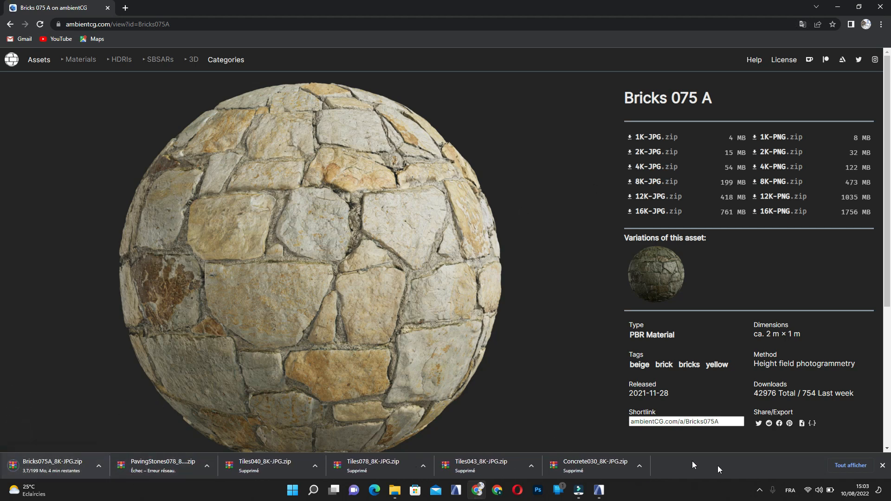
Hide Chrome's finished downloads list, switch back to the Archicad ground-floor plan and examine the rooms next to the grass strip
left_click(881, 465)
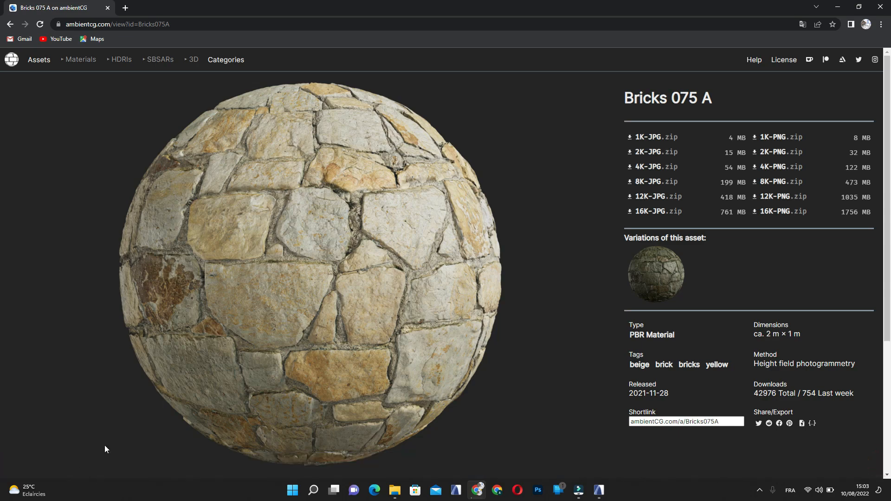
left_click(478, 496)
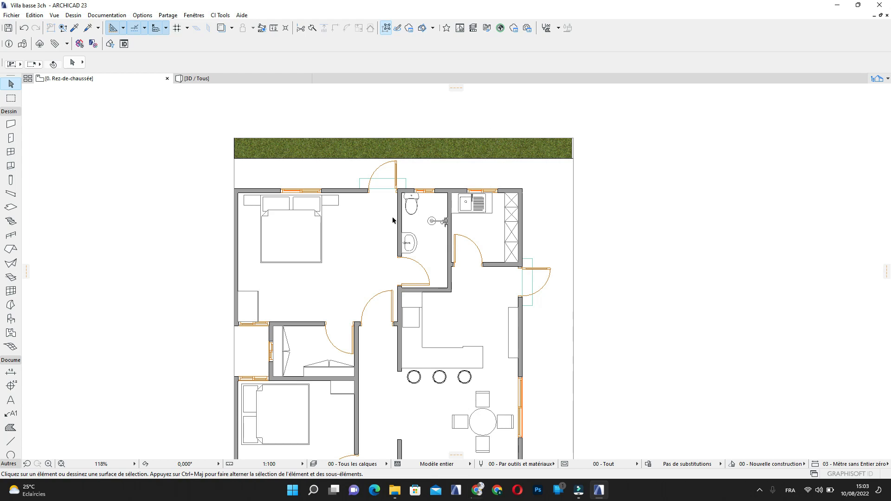
scroll(447, 135, "up", 4)
middle_click_drag(455, 156, 352, 181)
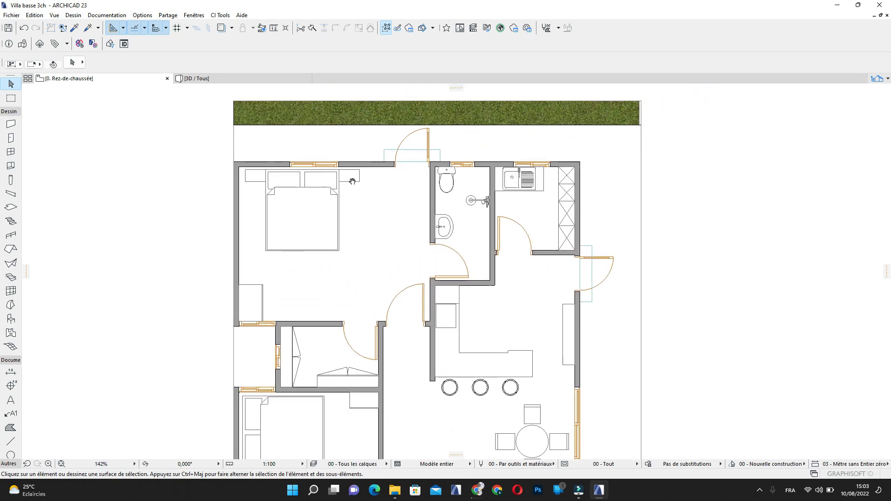
scroll(380, 186, "up", 3)
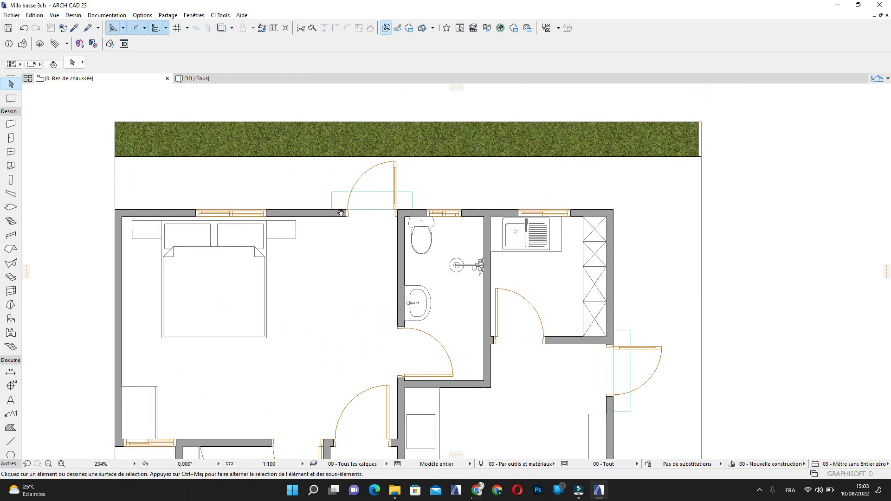
scroll(352, 244, "down", 3)
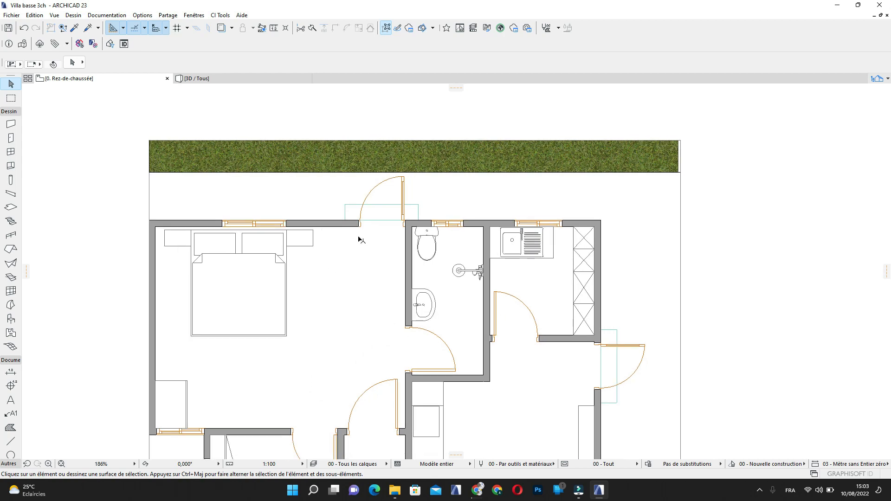
scroll(213, 242, "up", 2)
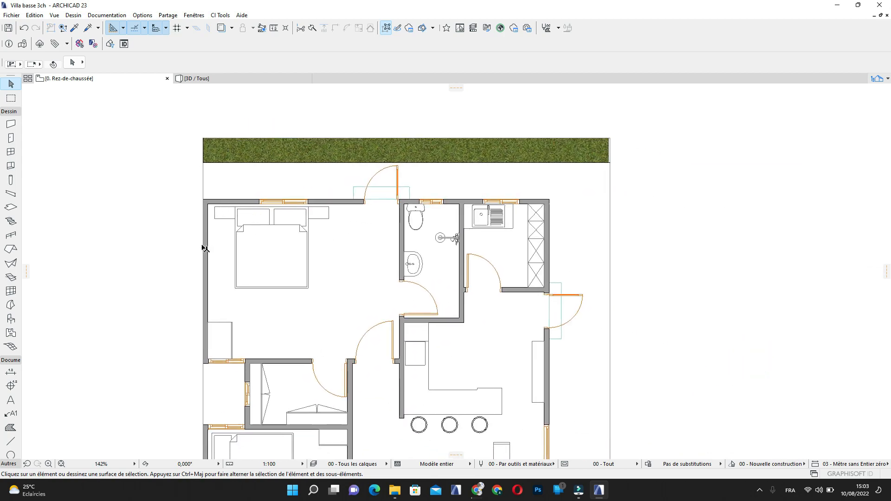
scroll(459, 247, "up", 2)
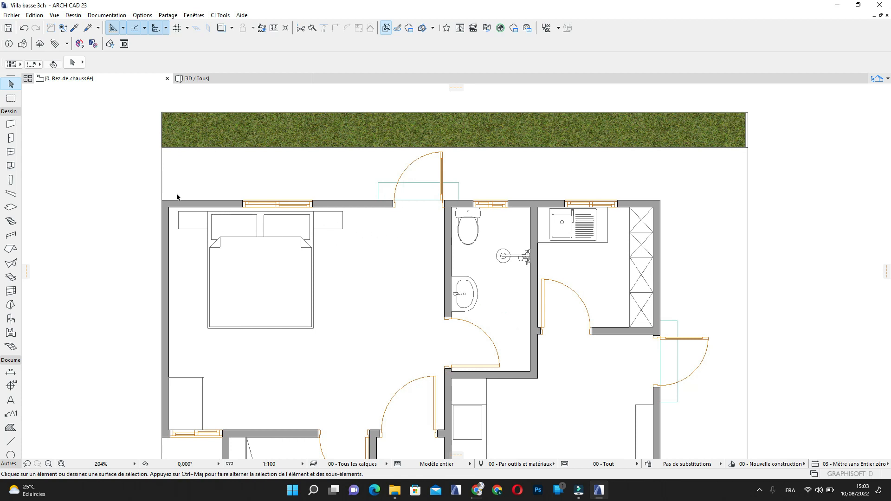
middle_click_drag(170, 171, 158, 183)
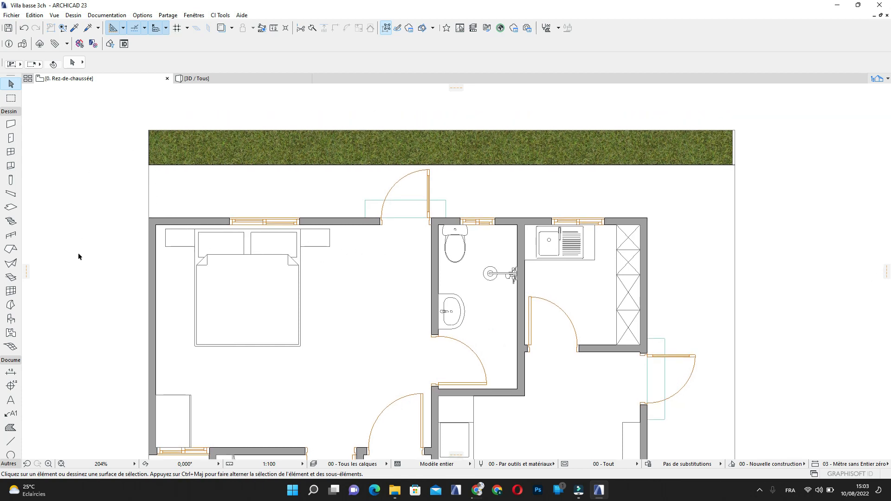
middle_click_drag(79, 254, 87, 201)
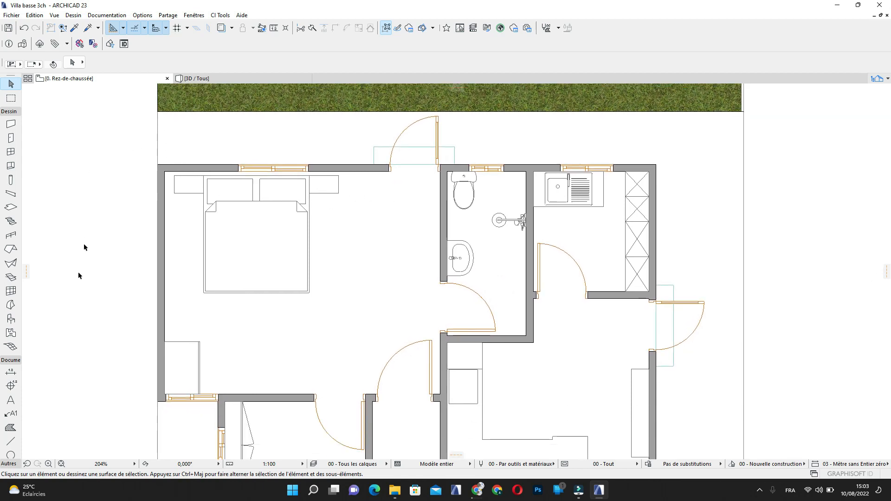
Dimension the width of the bedroom beside the bathroom, including both side walls, with a horizontal dimension chain across the bed
left_click(11, 372)
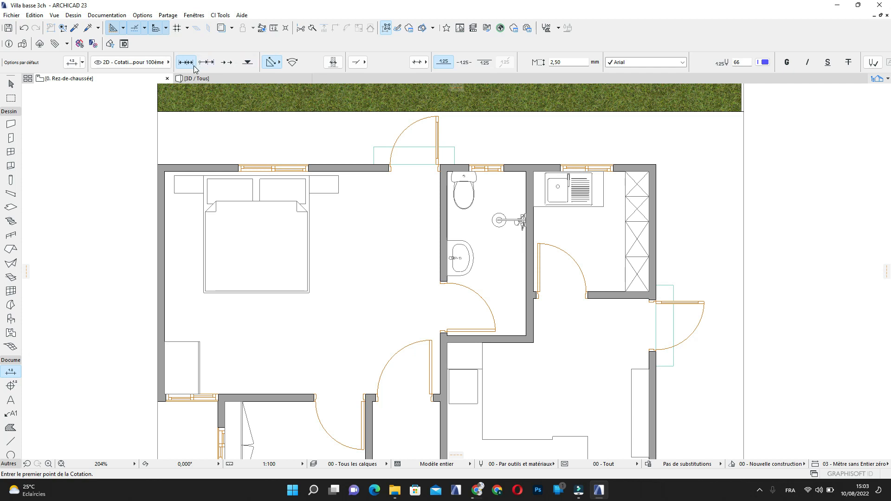
scroll(207, 69, "down", 7)
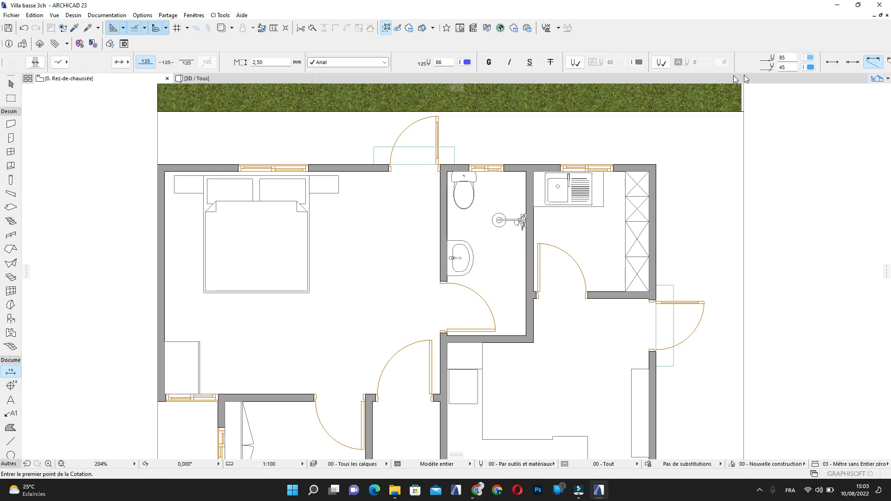
scroll(744, 70, "down", 9)
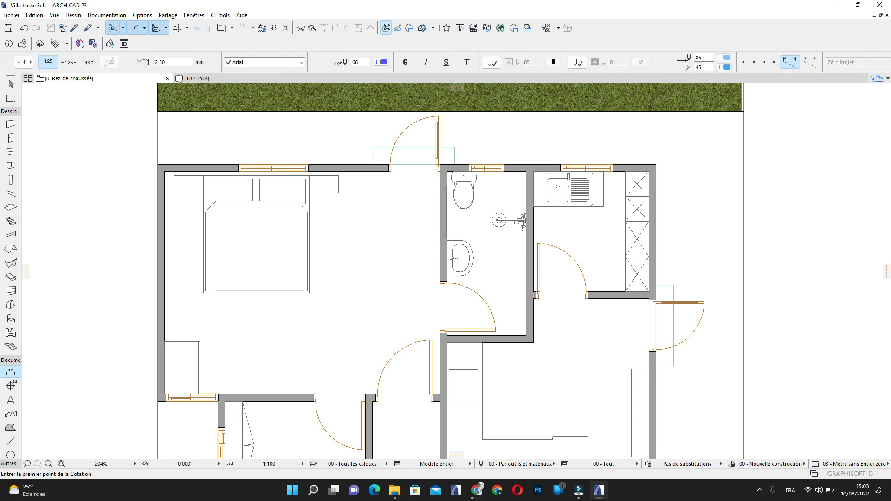
left_click(162, 240)
left_click(443, 237)
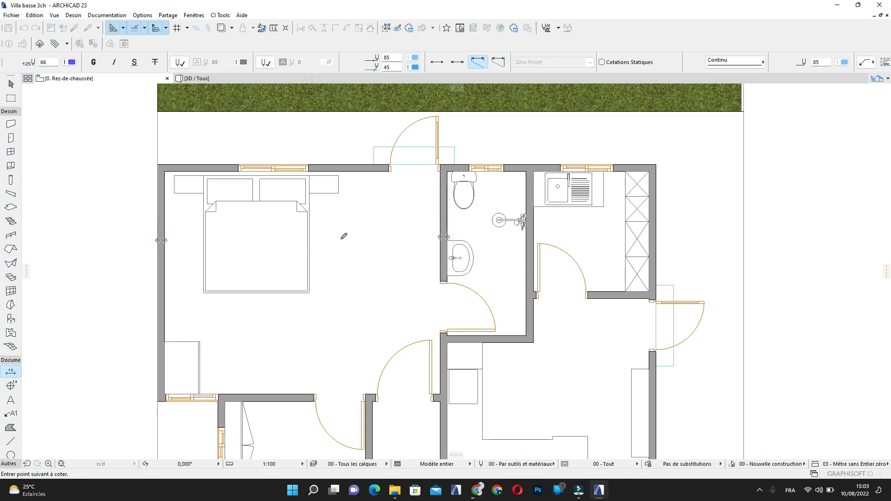
double_click(344, 237)
left_click(346, 240)
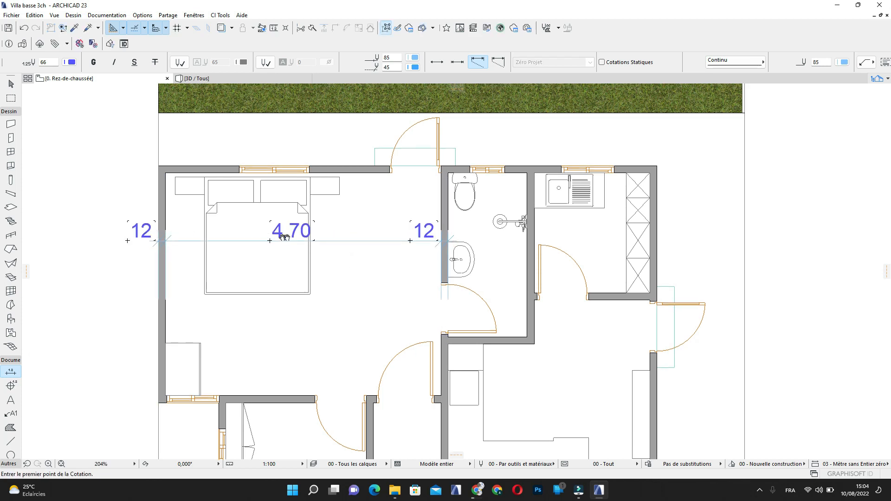
middle_click_drag(285, 238, 297, 252)
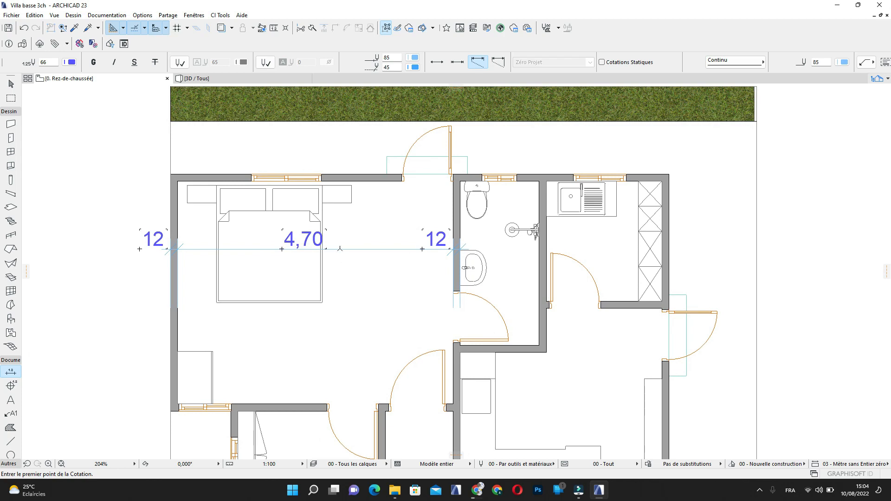
scroll(340, 249, "up", 2)
key("Escape")
In the bedroom dimension's settings, choose short witness lines and set the dimension line and marker pen to red pen 141
left_click(353, 264)
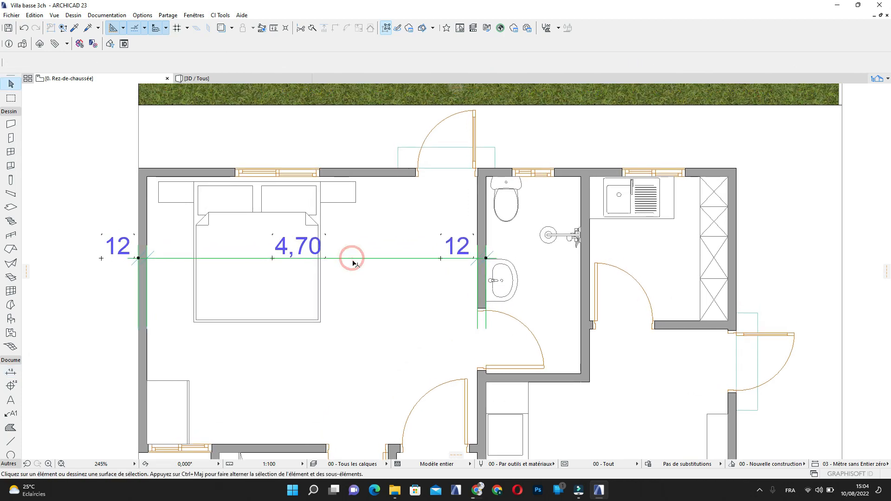
scroll(154, 260, "down", 2)
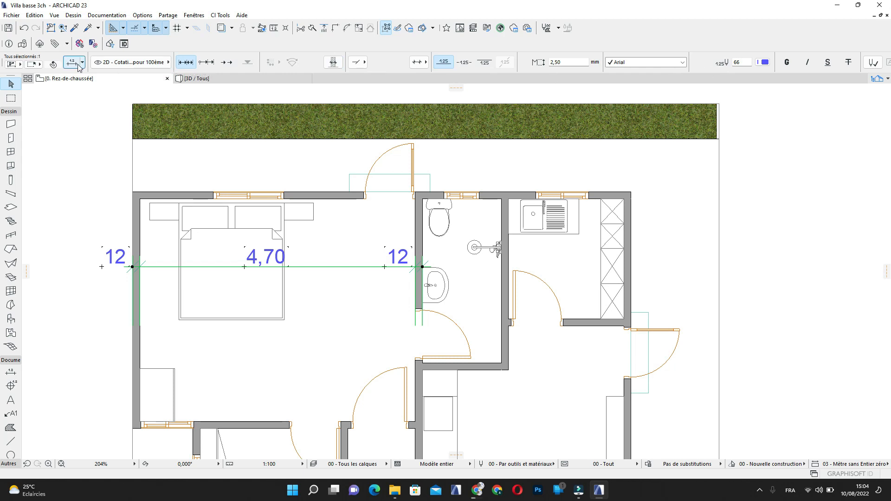
left_click(71, 63)
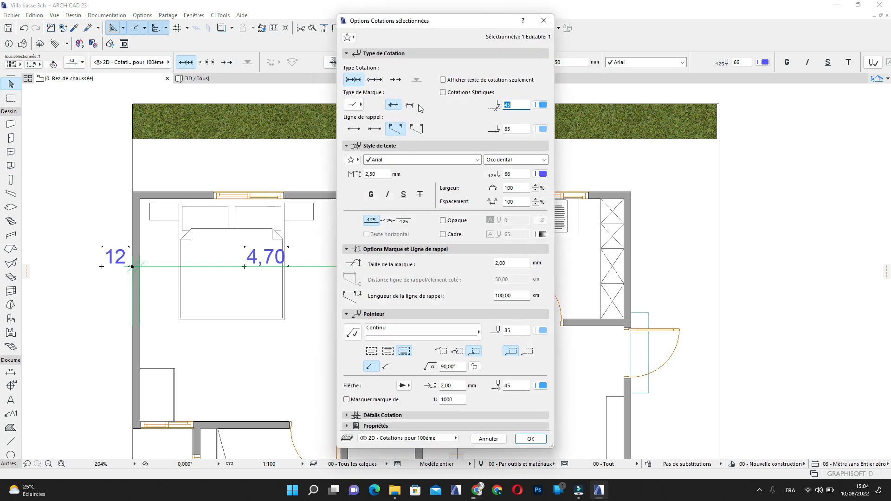
left_click(375, 130)
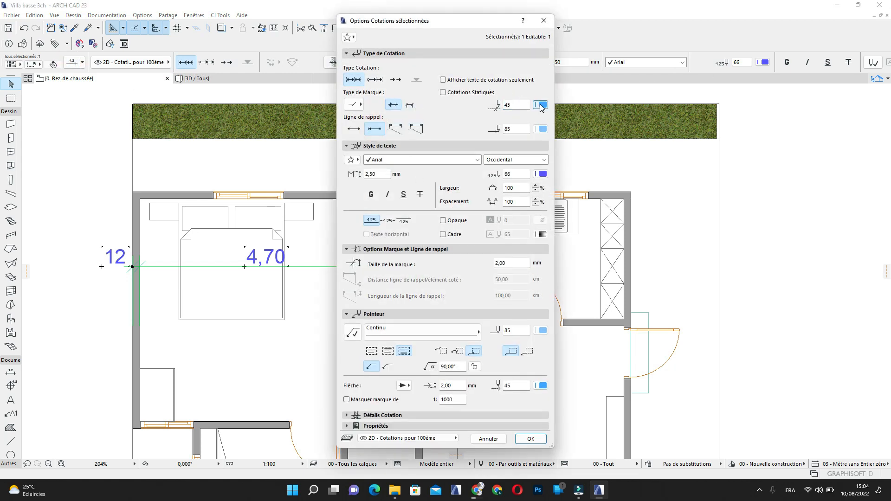
left_click(541, 105)
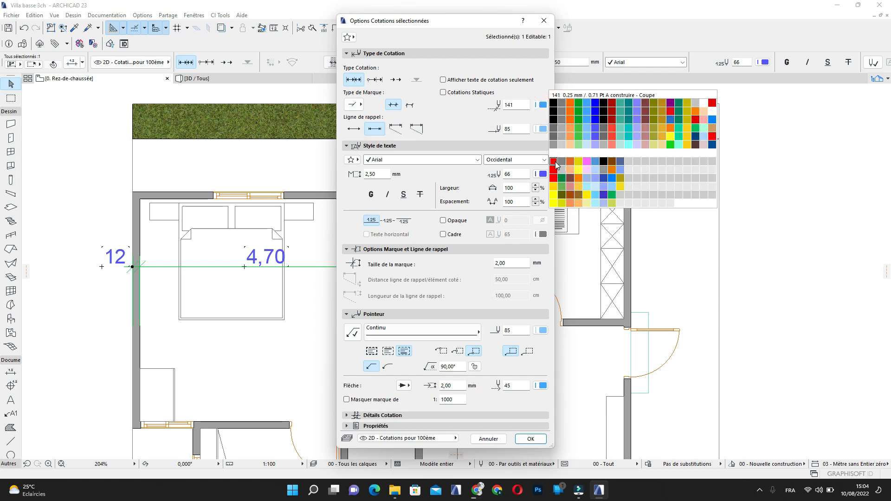
left_click(554, 161)
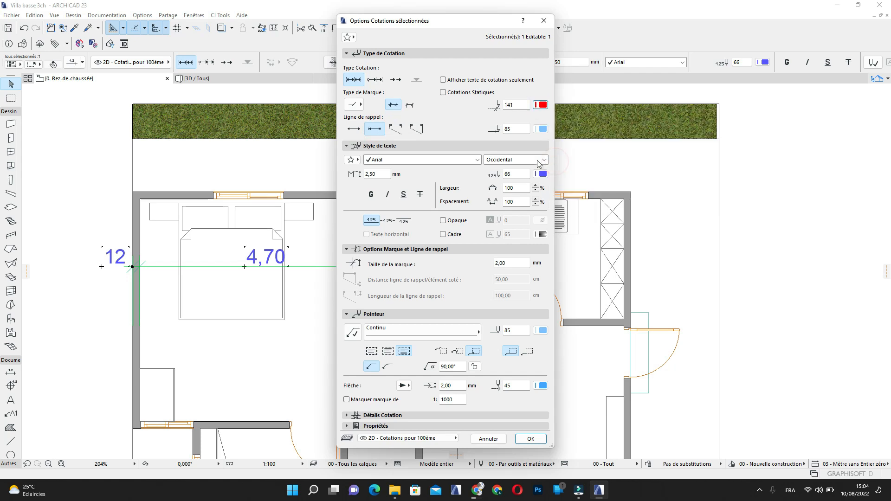
Set the dimension text to Berlin Sans FB, 1.50 mm high, with black pen 41
left_click(467, 161)
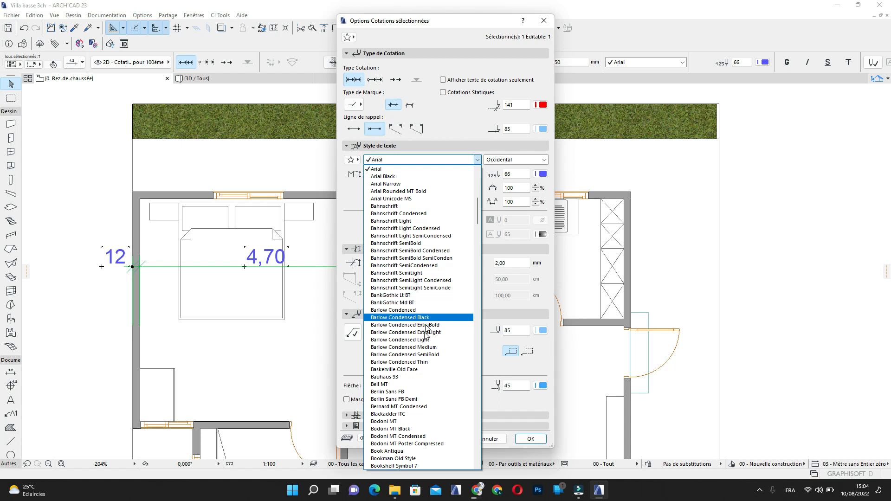
left_click(410, 392)
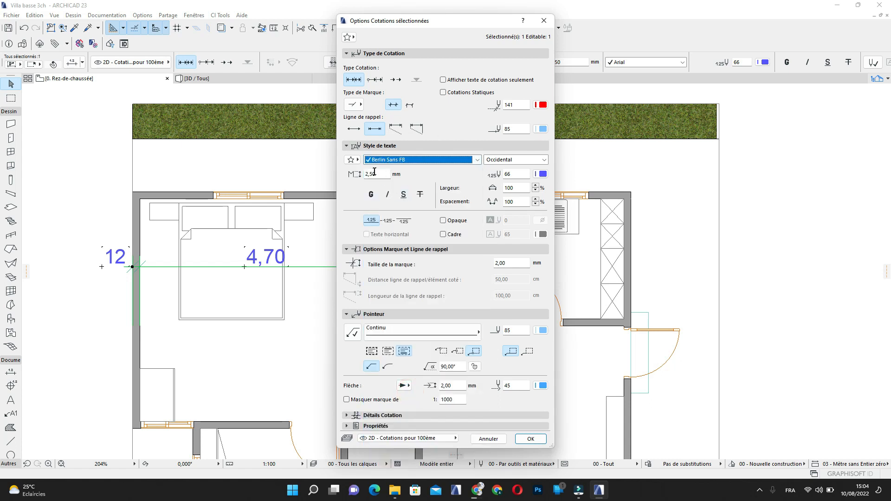
left_click_drag(370, 174, 351, 182)
type("1")
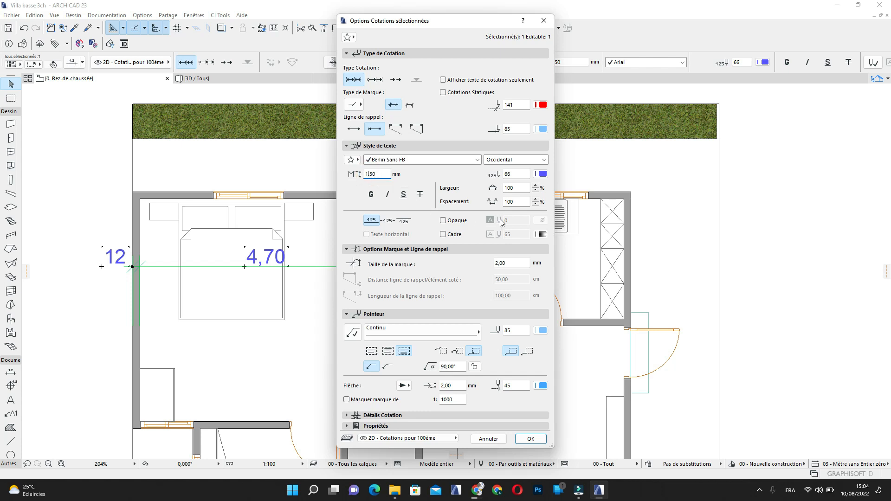
left_click(542, 175)
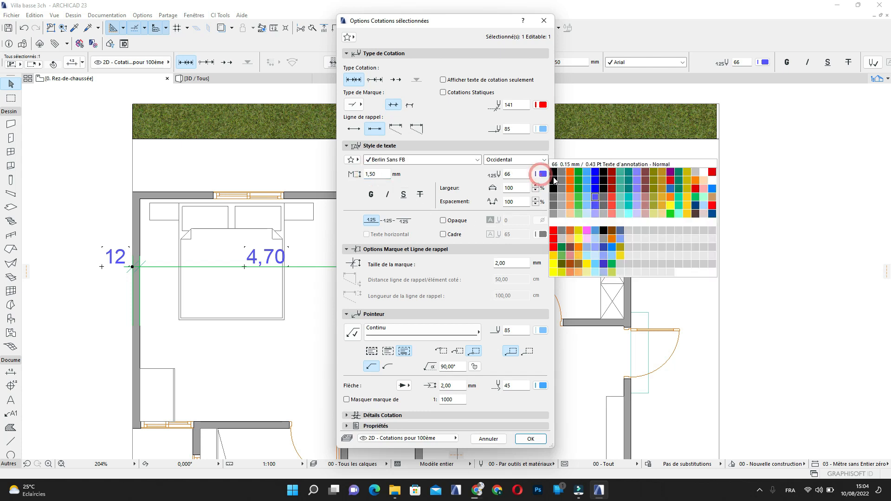
left_click(555, 189)
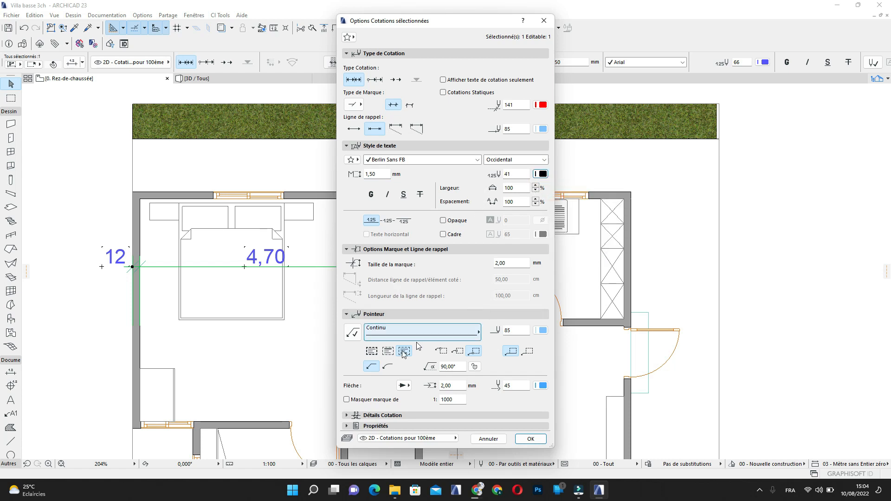
Review the dimension detail options and the available modes for positioning the dimension text
left_click(349, 250)
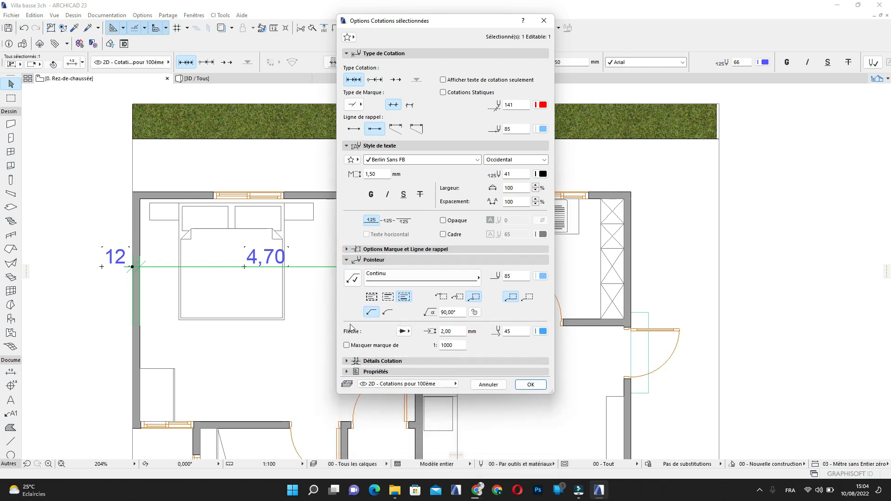
left_click(348, 361)
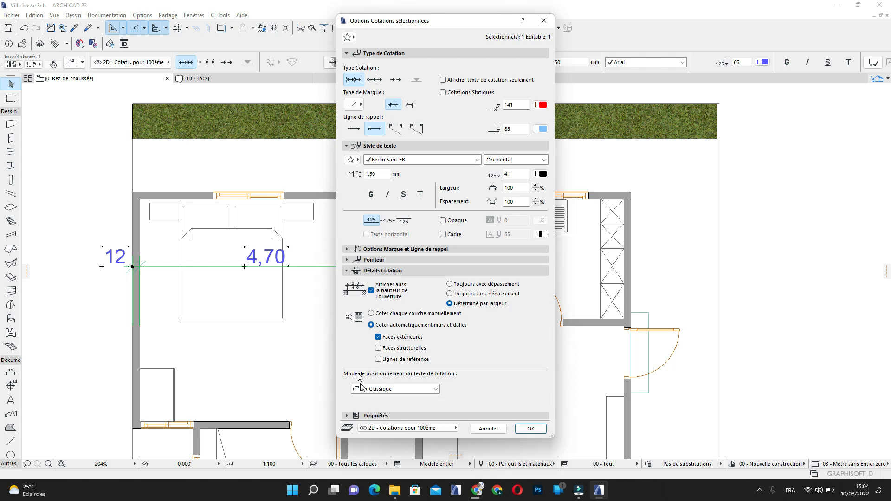
left_click(436, 389)
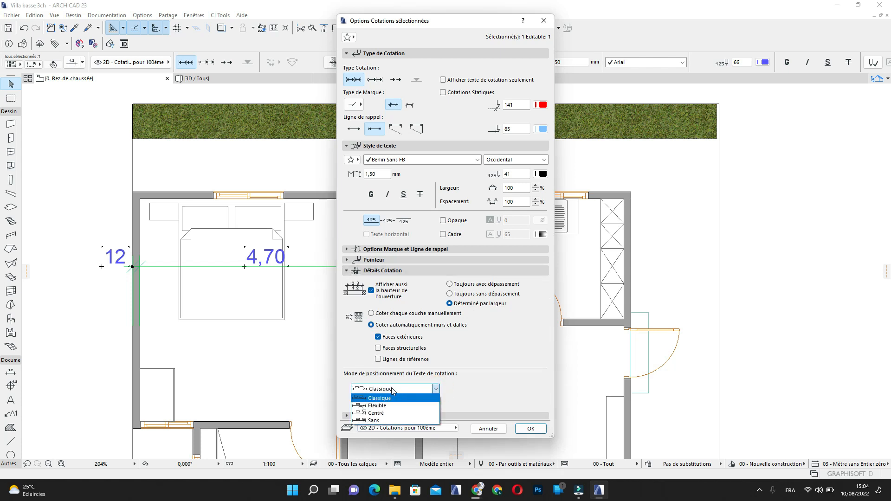
left_click(436, 391)
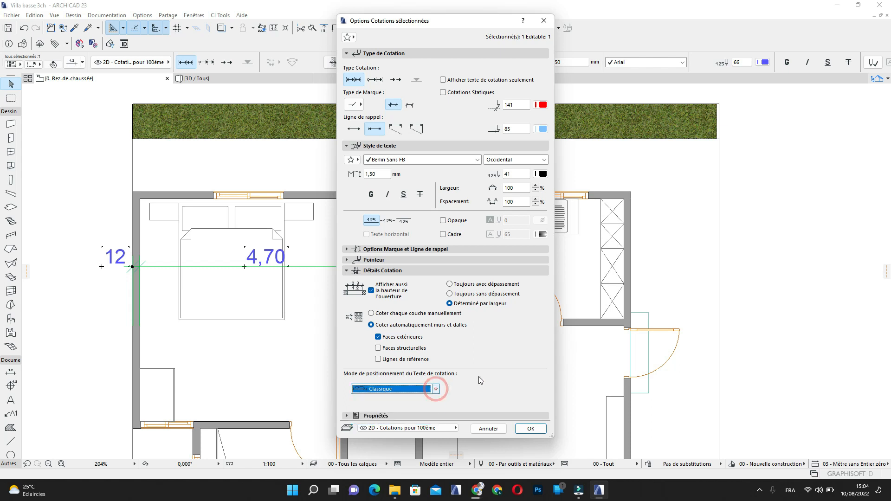
left_click(348, 272)
Reduce the dimension's marker size, apply the settings and check the restyled bedroom dimension up close
left_click(348, 249)
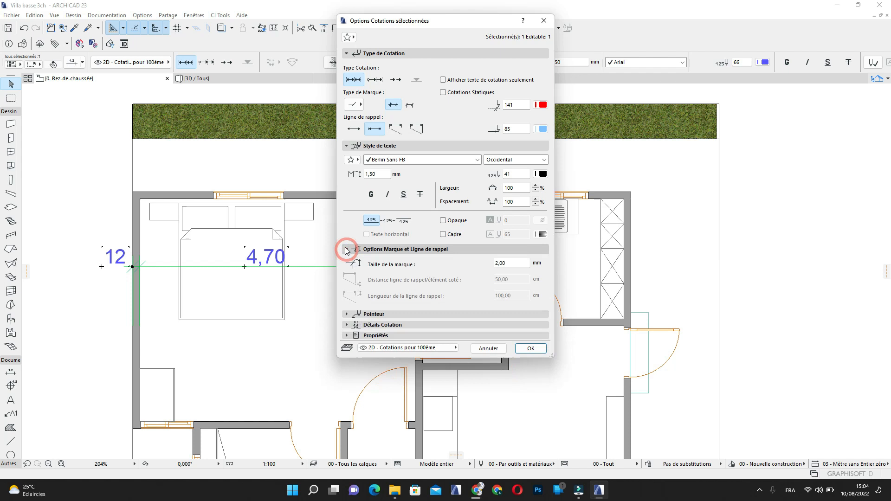
double_click(501, 262)
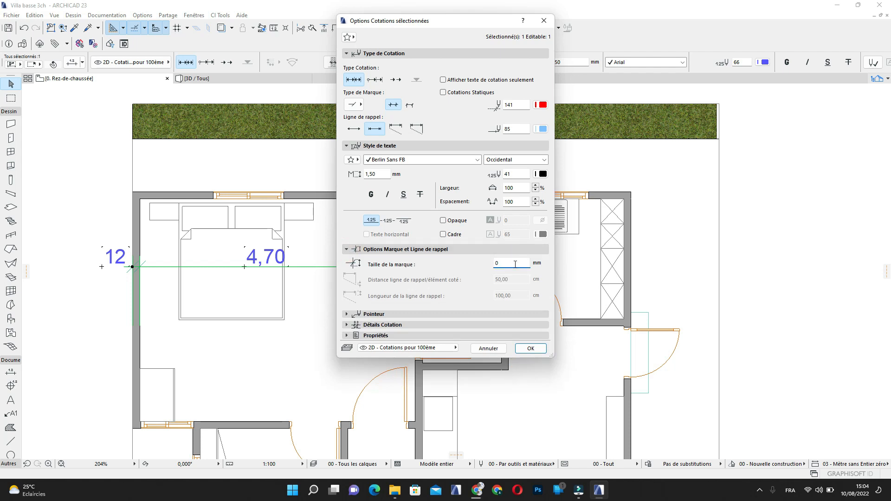
left_click(530, 349)
middle_click_drag(368, 287, 393, 295)
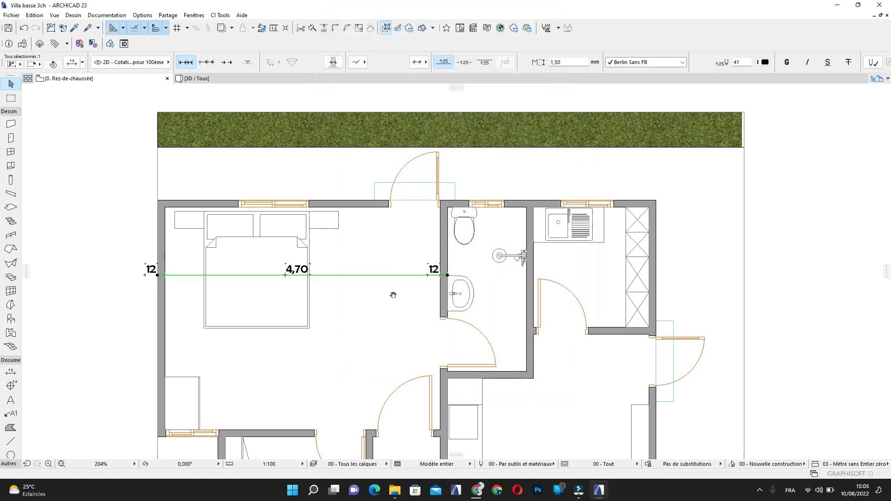
scroll(393, 295, "up", 4)
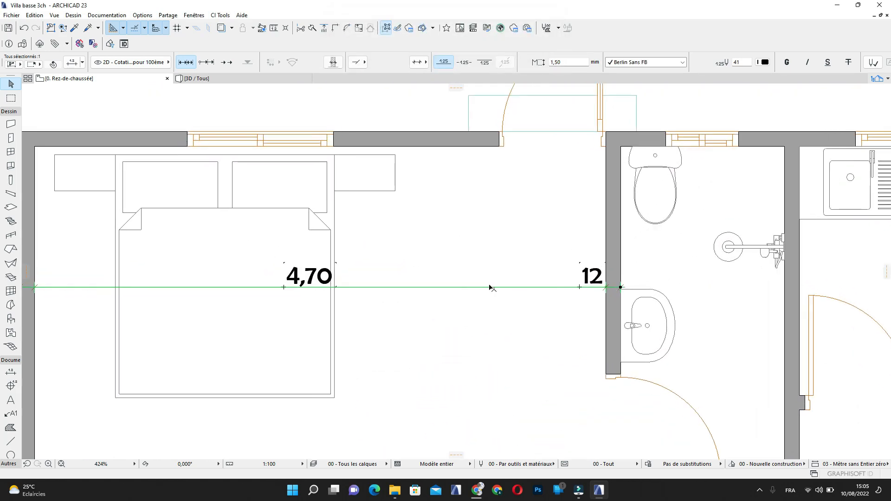
scroll(606, 286, "up", 4)
scroll(628, 289, "down", 3)
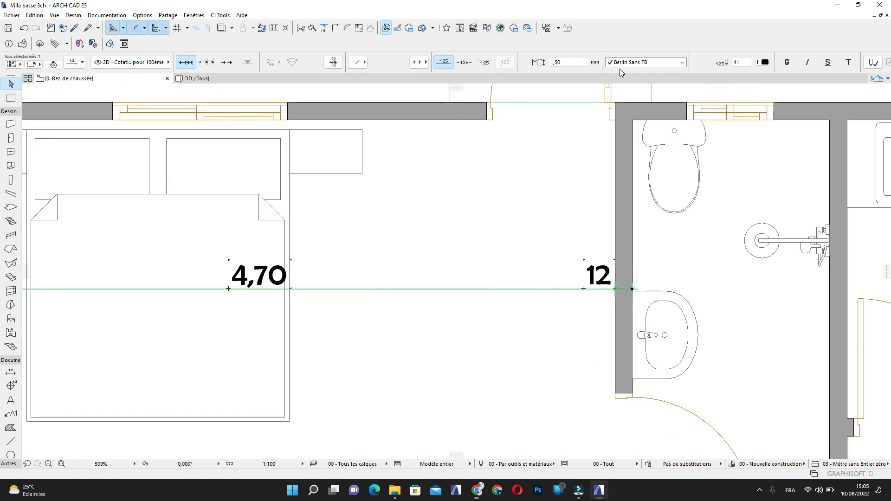
Change the bedroom dimension's marker to a solid round dot and deselect the dimension
scroll(619, 69, "down", 6)
scroll(619, 69, "up", 2)
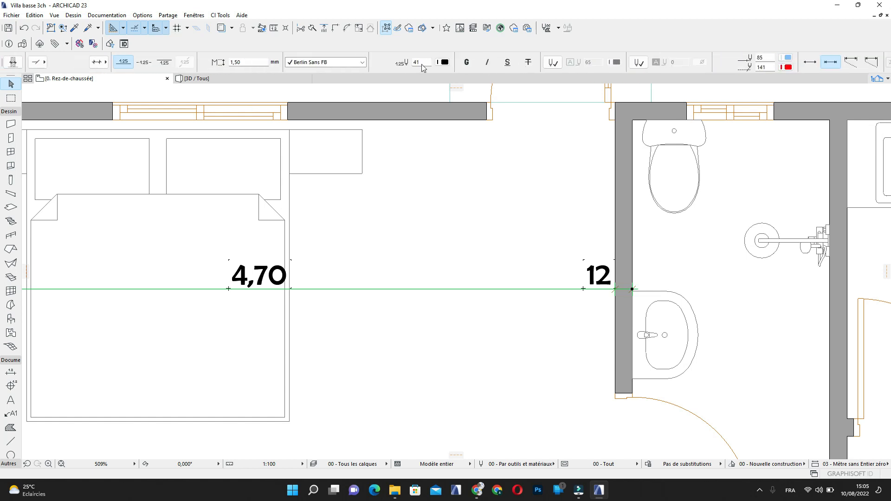
scroll(422, 64, "up", 4)
left_click(361, 64)
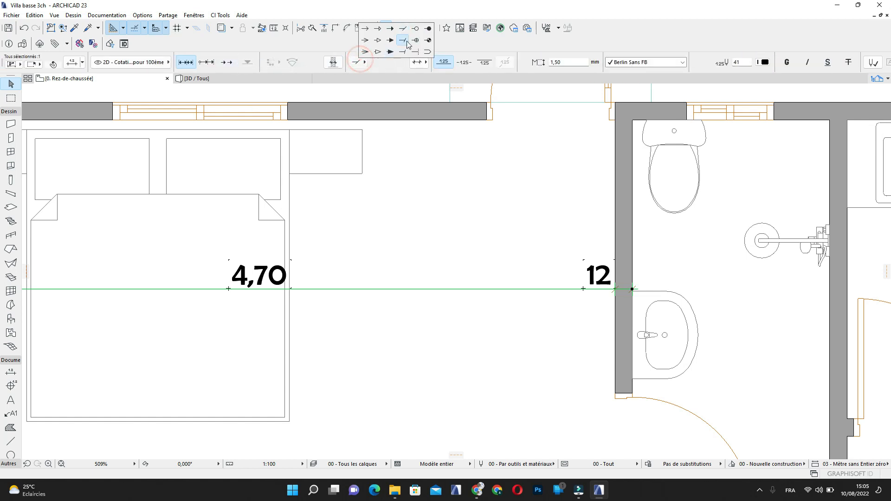
left_click(428, 33)
left_click(422, 64)
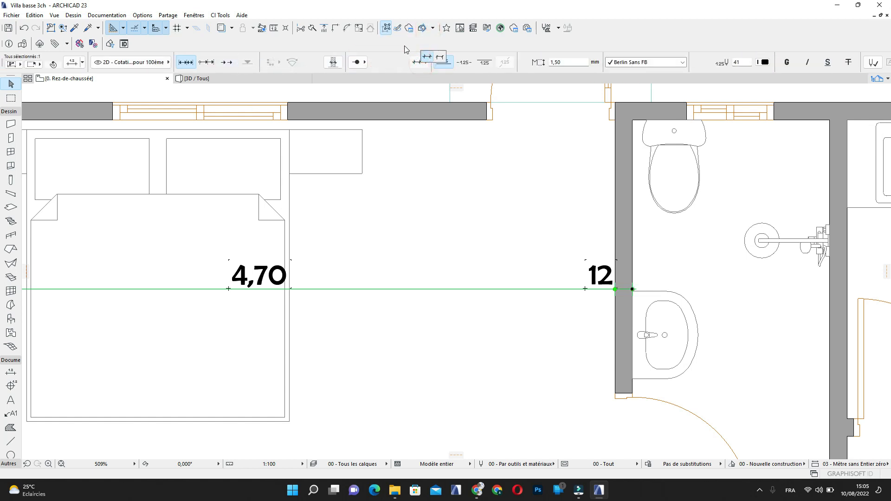
left_click(381, 64)
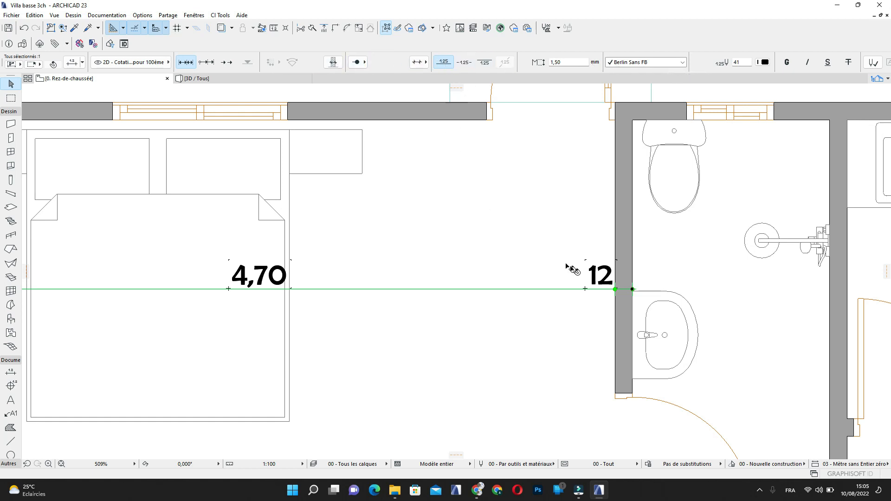
scroll(586, 267, "down", 3)
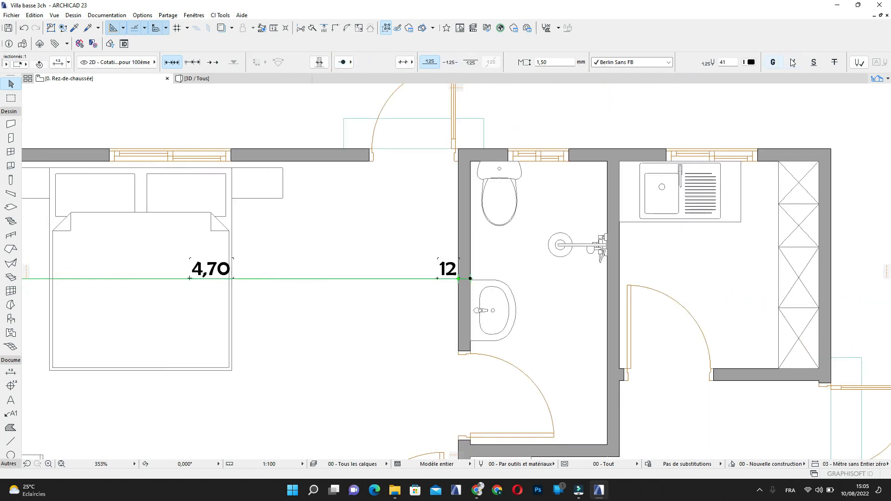
scroll(717, 62, "down", 7)
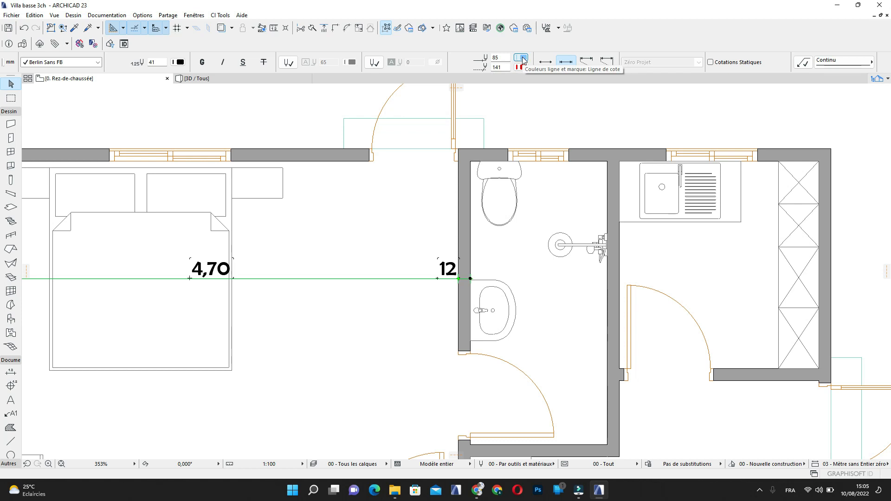
scroll(382, 236, "down", 1)
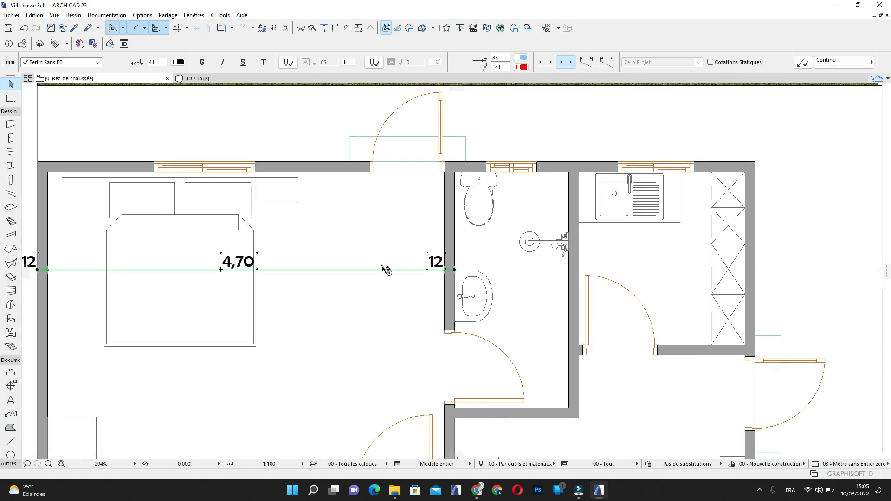
middle_click_drag(382, 262, 487, 267)
key("Escape")
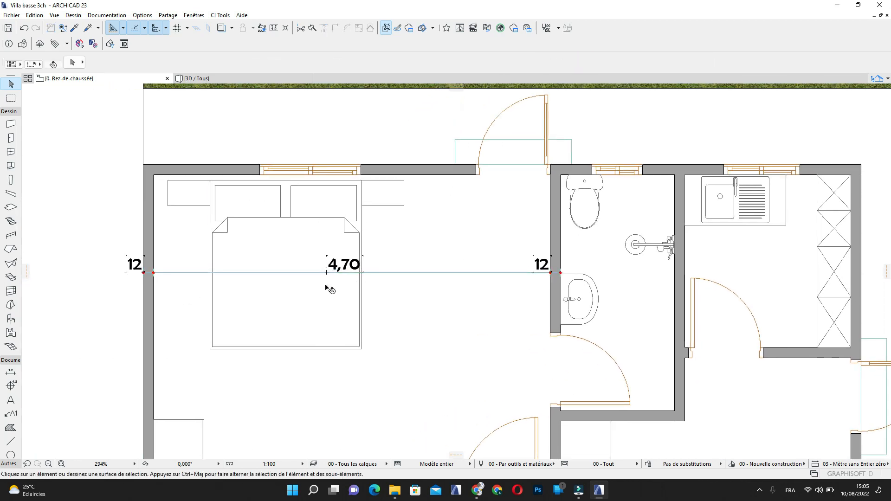
Set the bedroom dimension's line pen to blue pen 6 and check the recoloured dimension
scroll(330, 289, "up", 1)
left_click(429, 270)
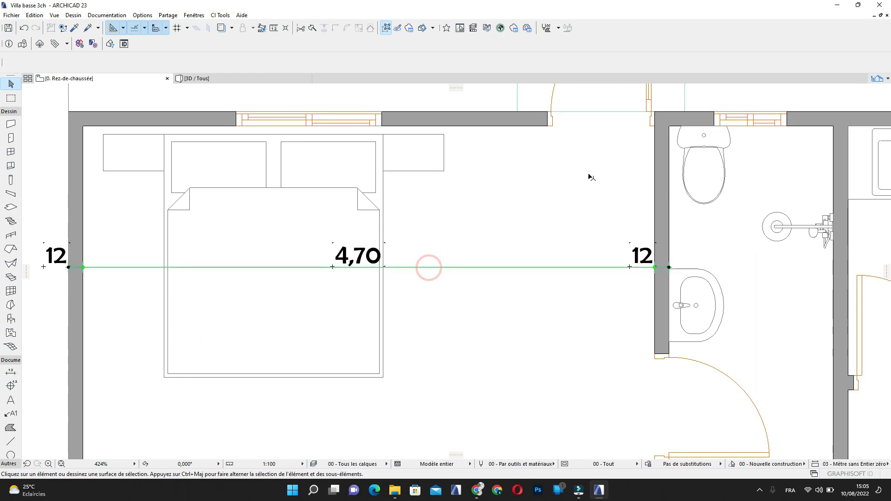
scroll(591, 175, "down", 2)
scroll(739, 65, "down", 3)
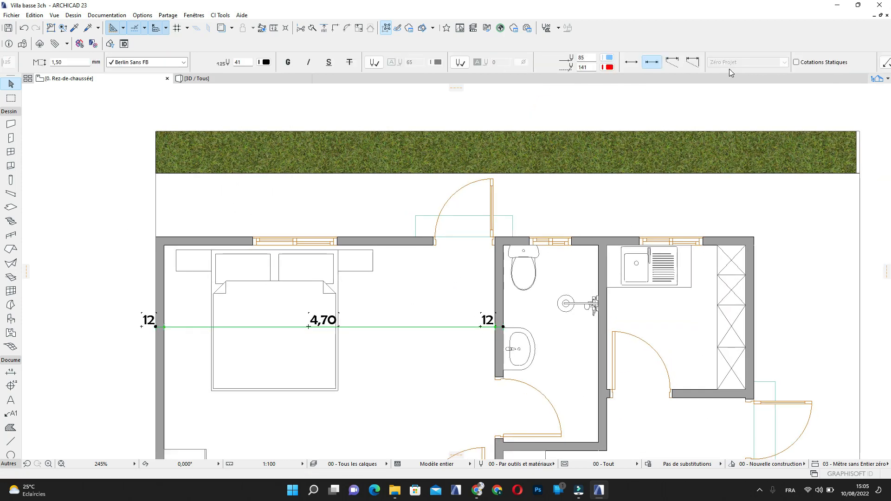
left_click(609, 58)
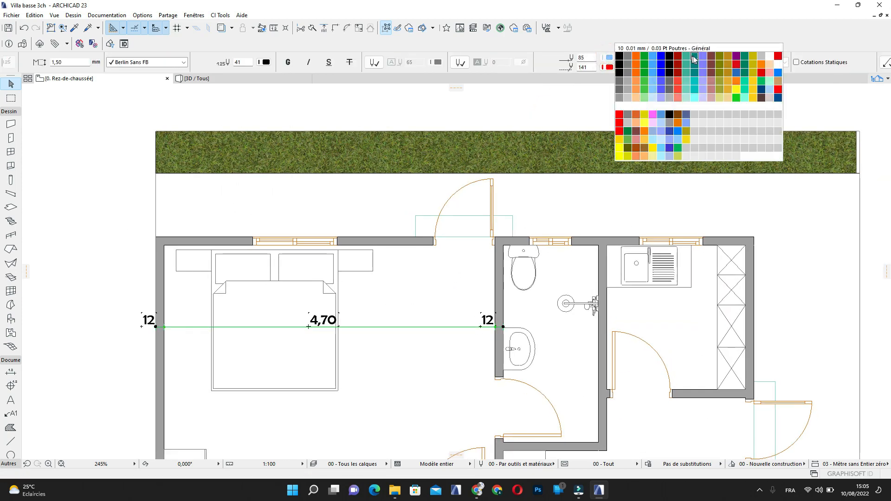
left_click(661, 57)
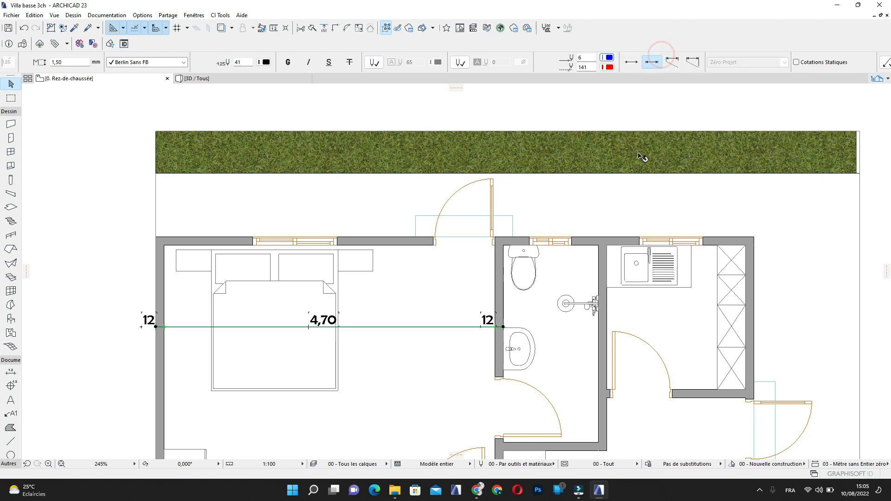
left_click(112, 208)
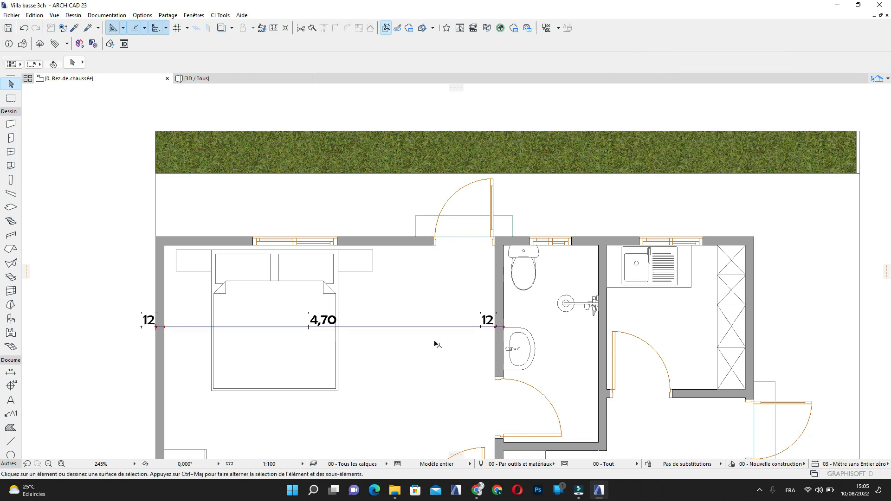
scroll(413, 323, "up", 2)
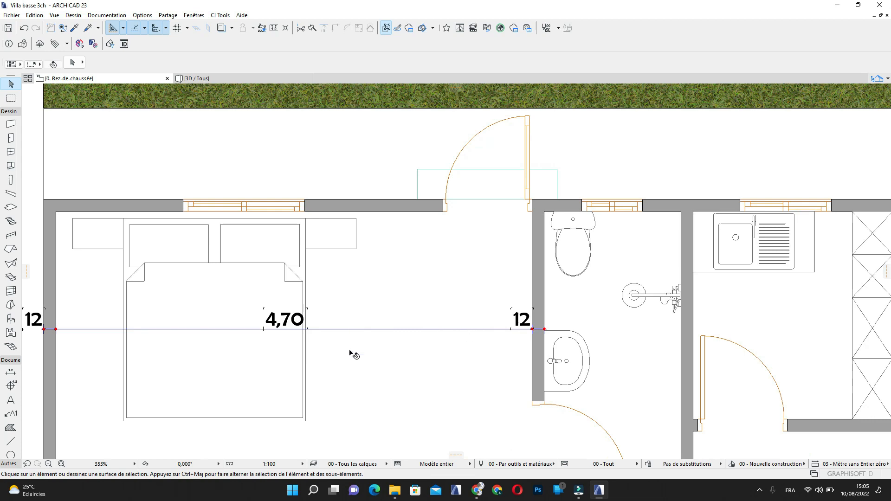
scroll(365, 344, "down", 1)
middle_click_drag(415, 332, 404, 301)
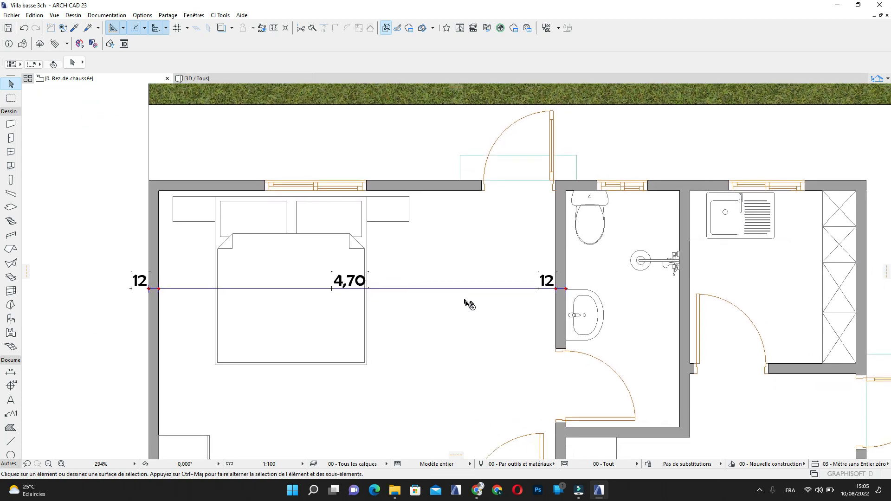
Start a dimension chain with the bedroom dimension's settings, referencing the wall between bathroom and kitchen and the kitchen's outer wall
left_click(421, 285, "alt")
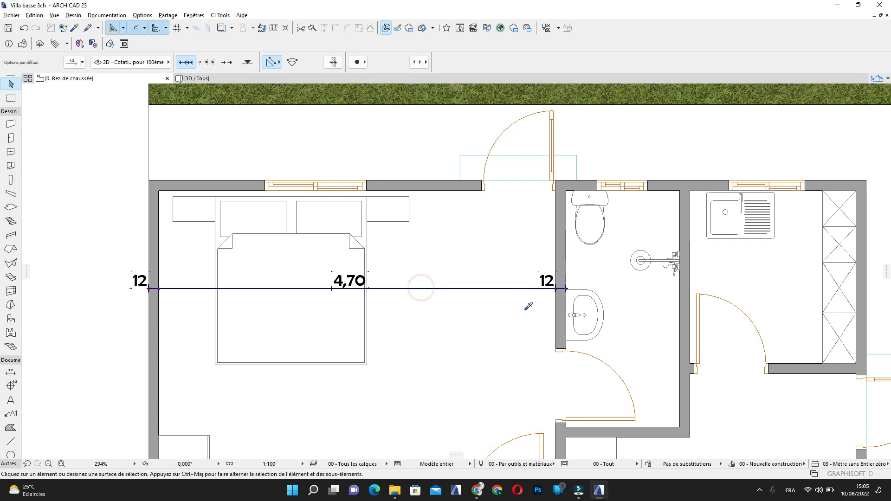
scroll(434, 283, "down", 1)
left_click(572, 269)
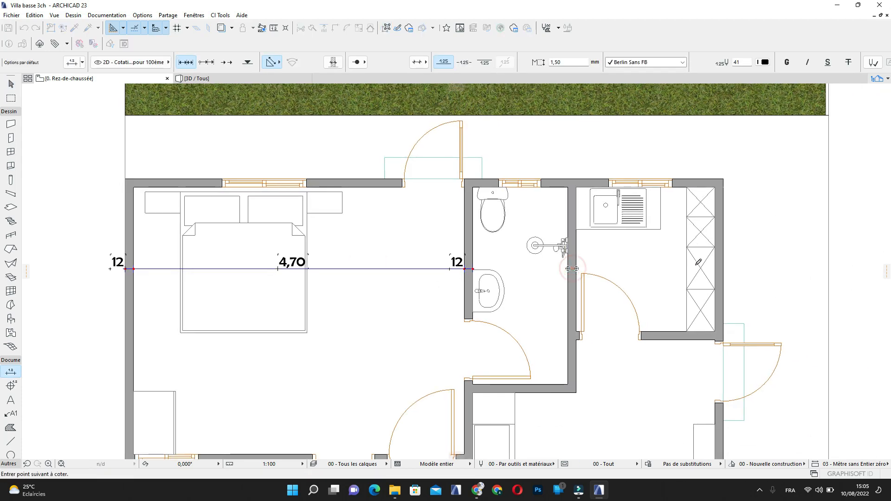
left_click(717, 270)
scroll(641, 339, "down", 2)
middle_click_drag(634, 344, 623, 259)
middle_click_drag(556, 317, 550, 256)
scroll(330, 292, "up", 2)
scroll(332, 290, "up", 1)
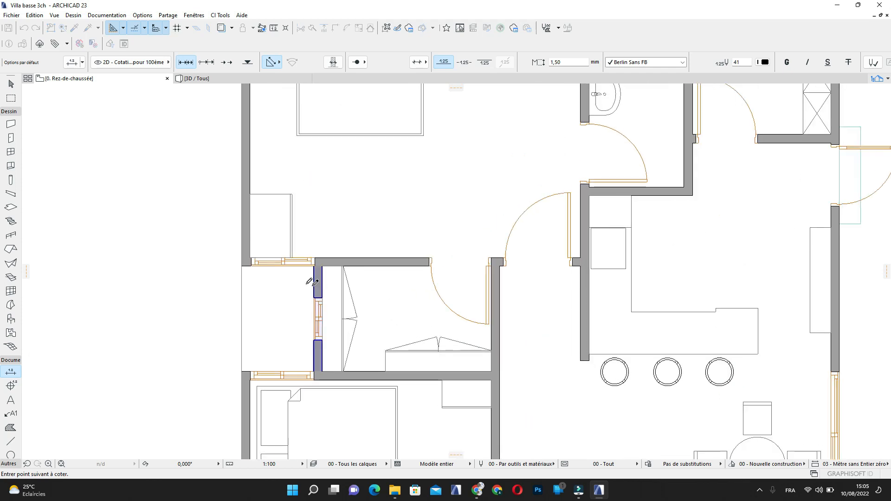
Add the outer boundary line, both wardrobe-room walls, the corridor wall and the living area's exterior wall to the dimension chain
left_click(242, 316)
left_click(314, 290)
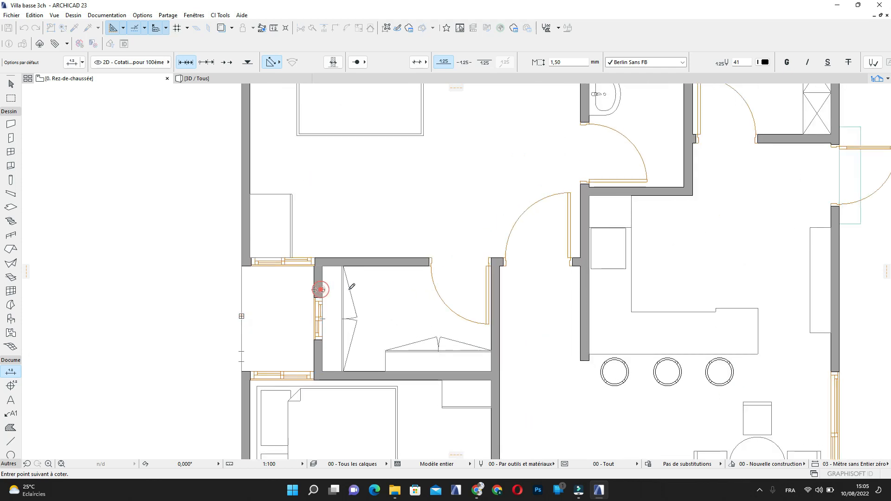
left_click(496, 302)
left_click(585, 308)
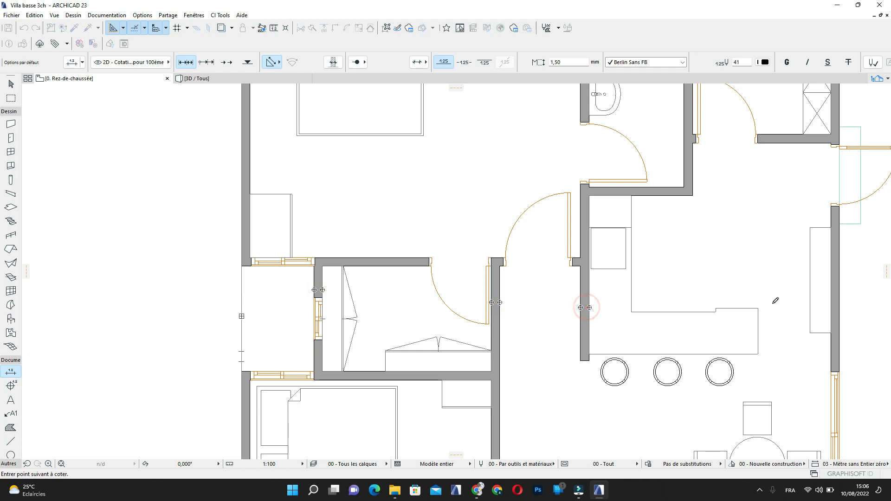
left_click(835, 315)
scroll(802, 322, "down", 3)
middle_click_drag(801, 322, 607, 326)
scroll(673, 324, "up", 2)
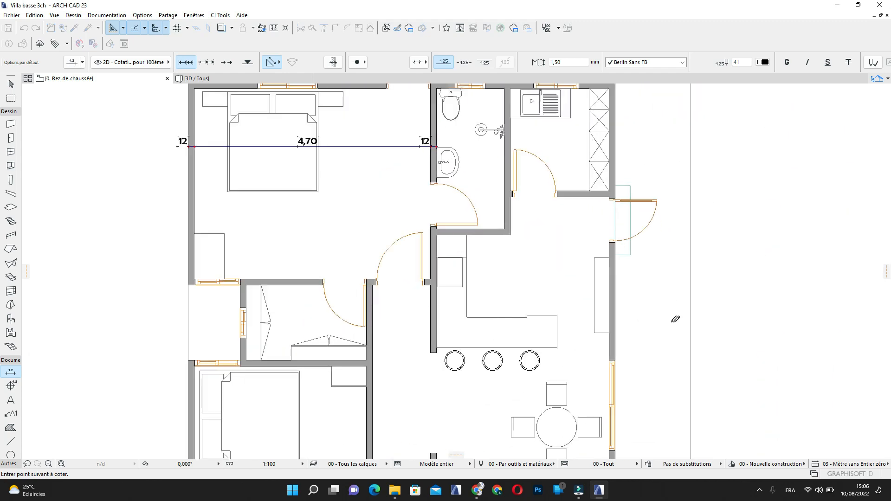
Add both outer corners of the grass strip and the house corner beside the kitchen to the dimension chain
scroll(653, 368, "down", 3)
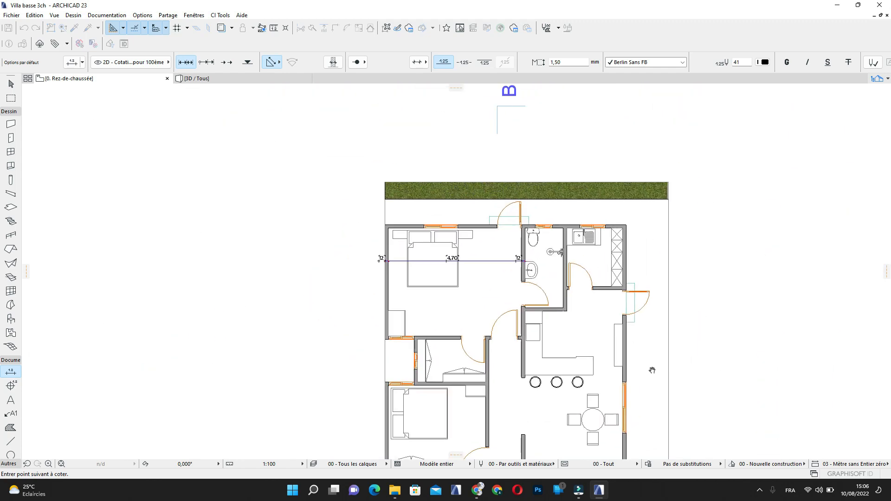
middle_click_drag(652, 368, 643, 366)
scroll(374, 167, "up", 2)
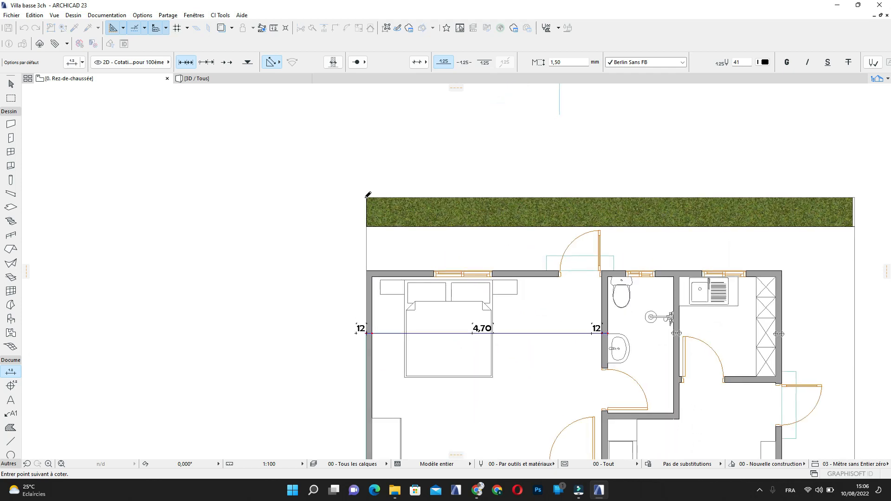
left_click(366, 198)
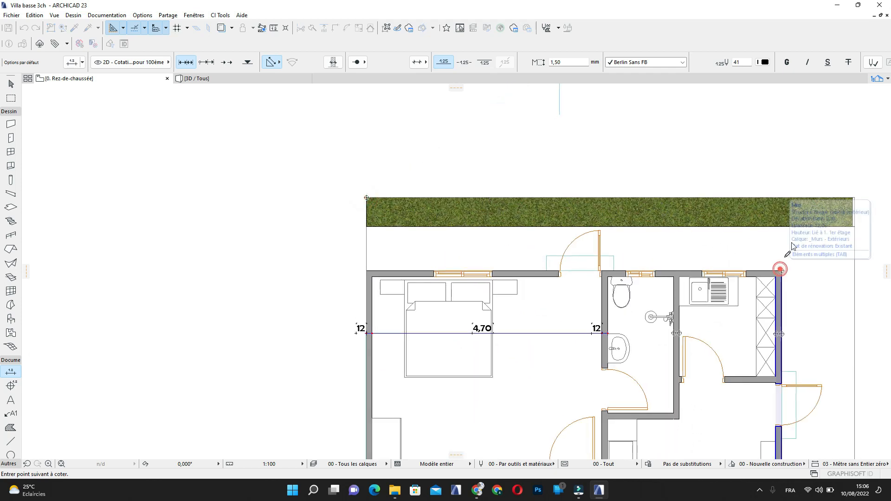
left_click(782, 271)
left_click(855, 198)
scroll(710, 223, "down", 2)
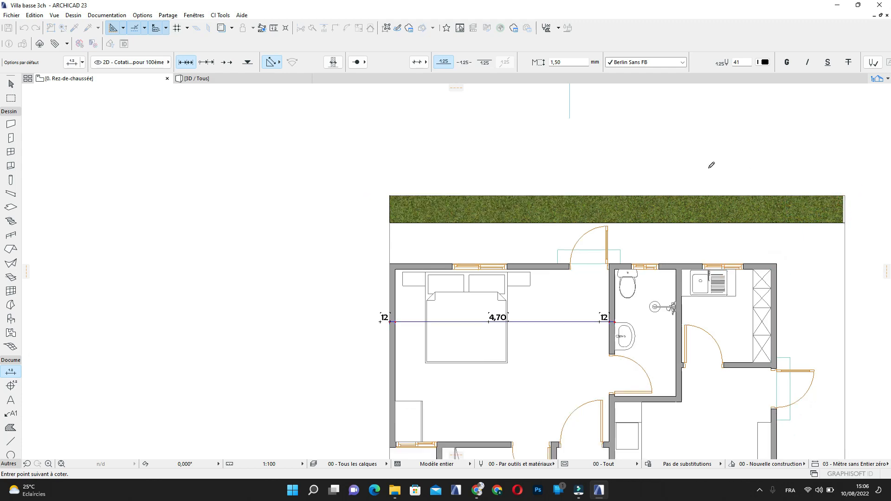
Place the horizontal dimension chain above the grass strip and inspect it up close
left_click(556, 170)
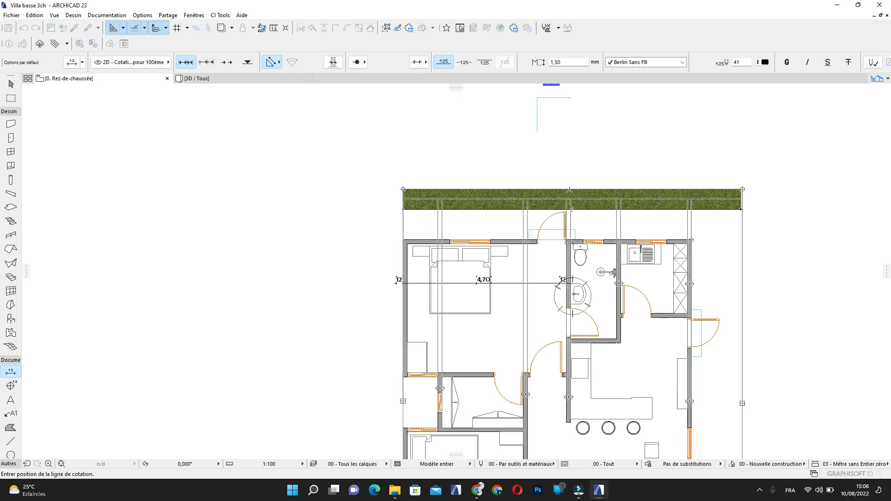
left_click(564, 169)
scroll(604, 174, "up", 5)
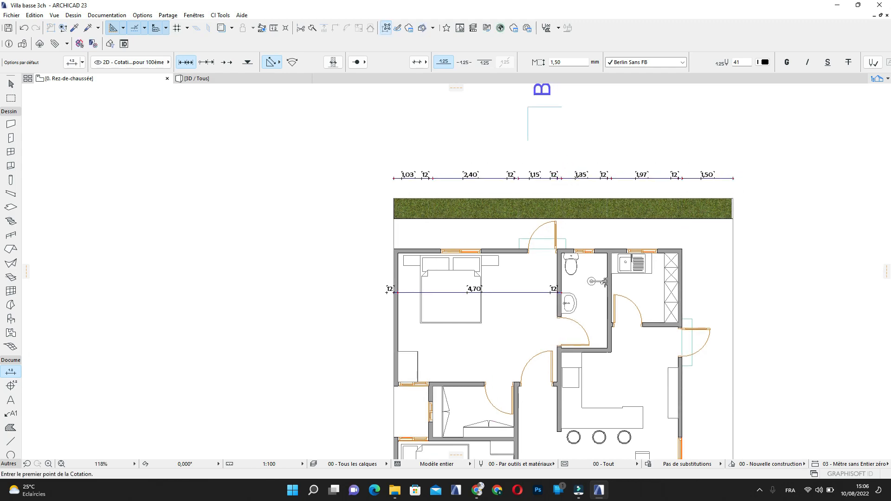
middle_click_drag(593, 217, 601, 208)
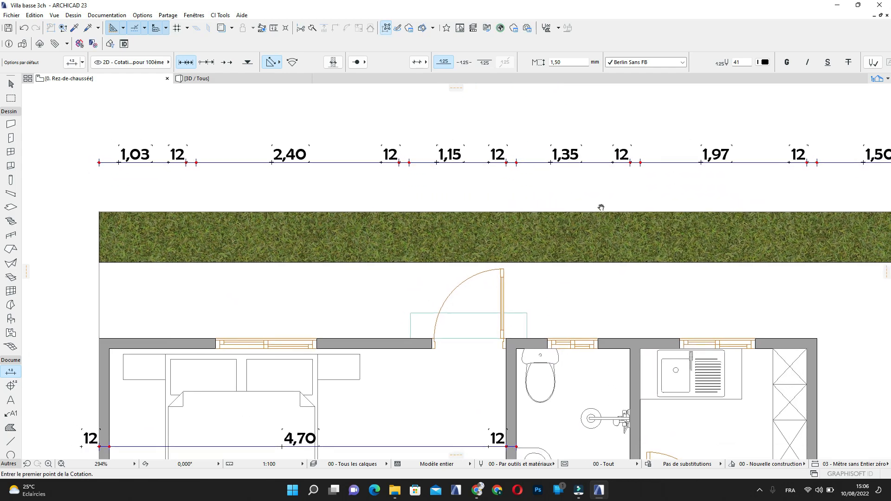
key("Escape")
Select the whole dimension chain above the grass strip and delete it
scroll(622, 187, "down", 5)
left_click(775, 132)
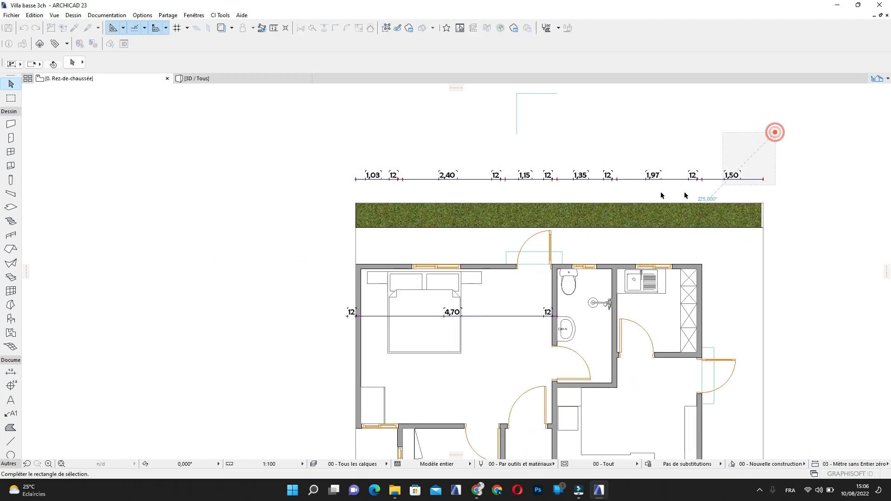
left_click(354, 190)
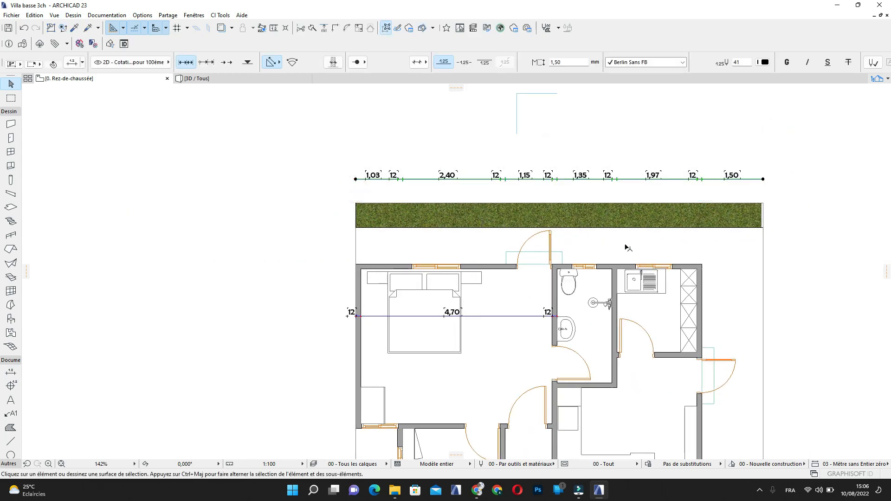
key("Delete")
scroll(535, 253, "up", 2)
middle_click_drag(535, 253, 479, 230)
middle_click_drag(525, 244, 462, 248)
scroll(401, 233, "down", 1)
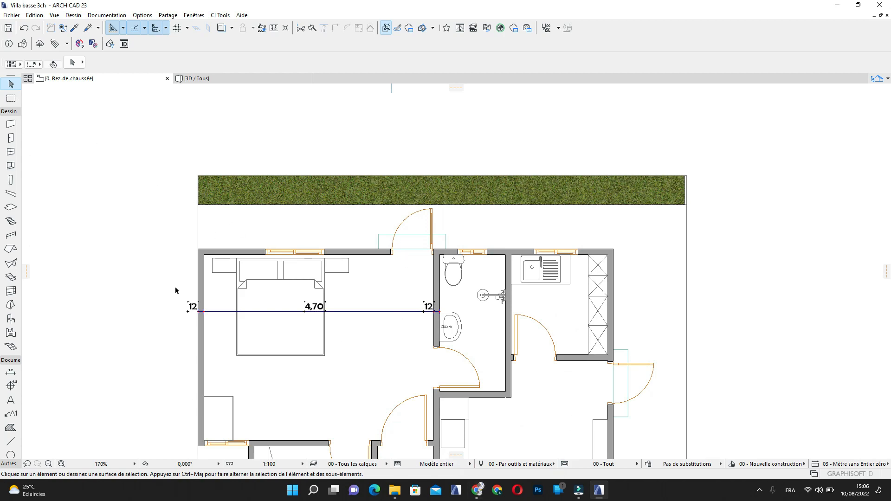
Start a dimension chain with the bedroom dimension's settings, adding both outer corners of the house's wall facing the grass strip
scroll(229, 301, "up", 2)
left_click(208, 317, "alt")
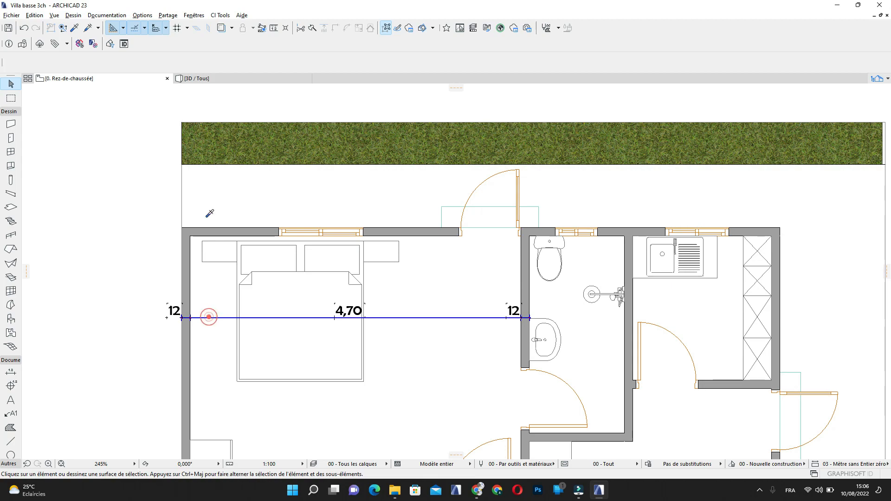
scroll(198, 147, "up", 3)
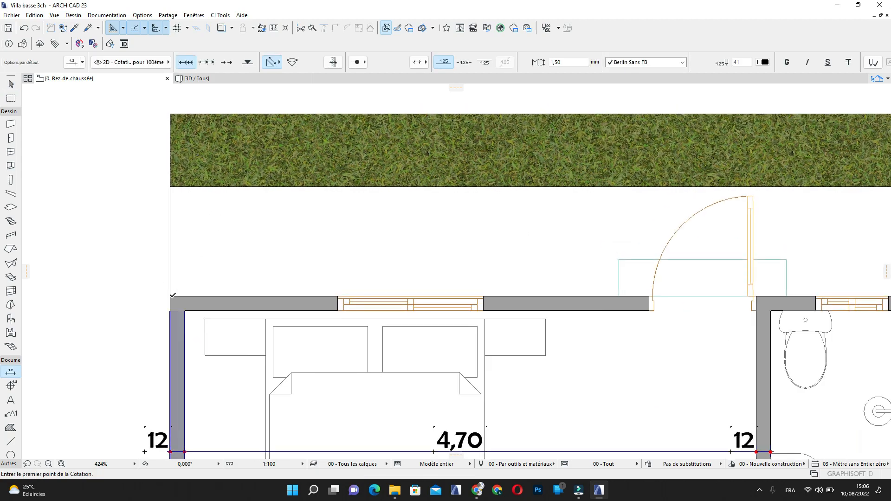
left_click(171, 295)
scroll(358, 284, "down", 2)
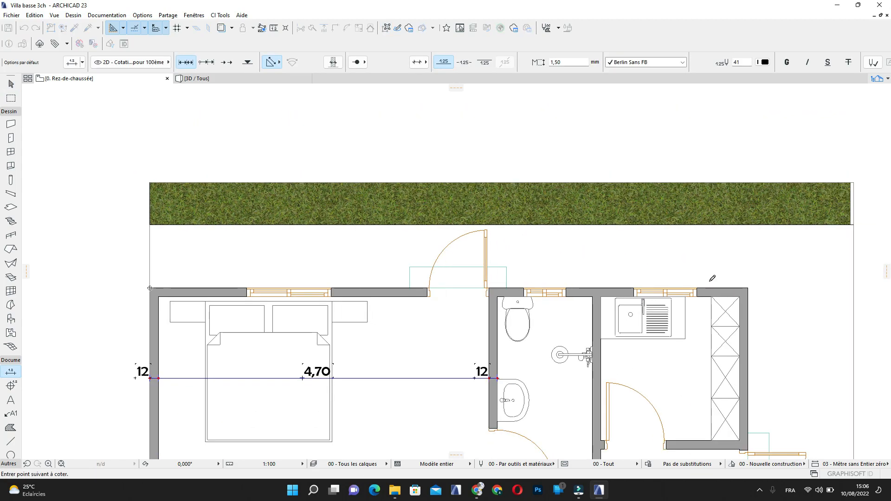
scroll(762, 285, "up", 1)
left_click(767, 291)
middle_click_drag(771, 284, 534, 281)
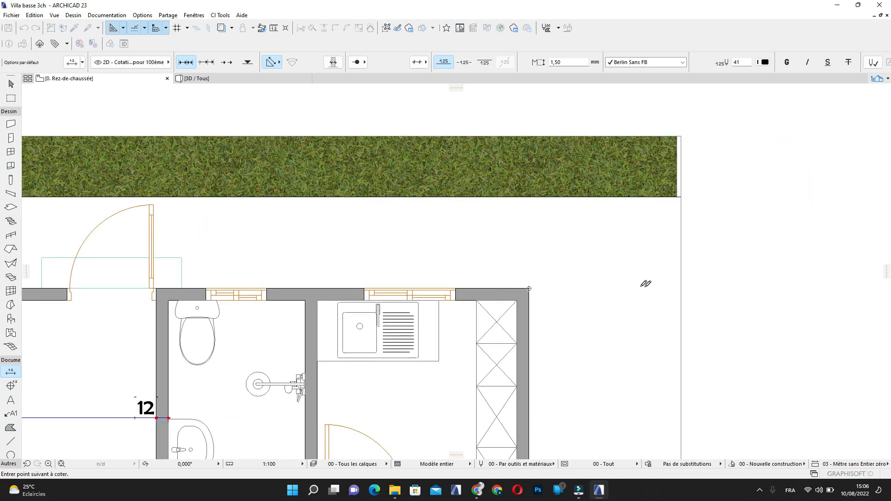
Add the outer boundary line to the dimension chain and place the chain just beyond the grass strip
scroll(570, 252, "down", 3)
middle_click_drag(569, 252, 652, 302)
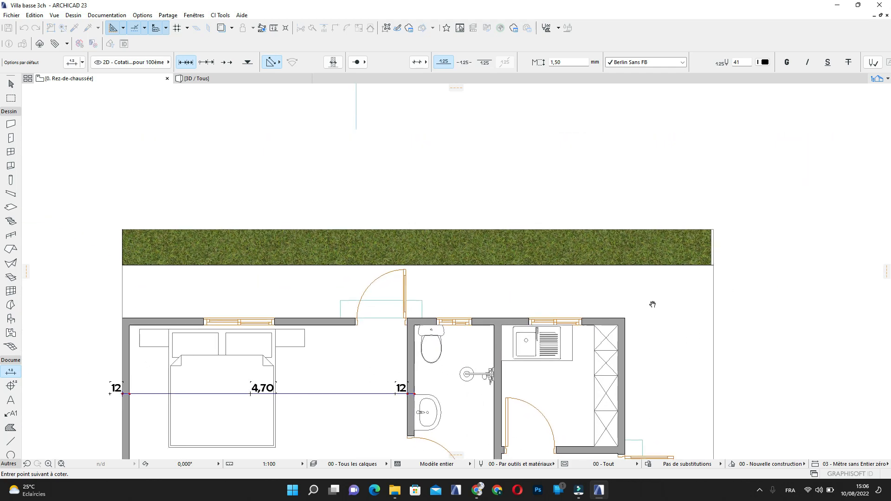
double_click(408, 208)
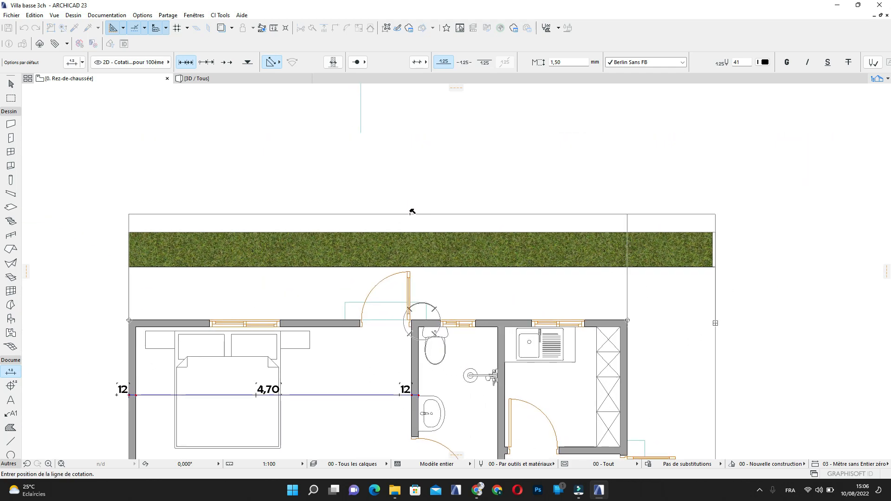
left_click(408, 213)
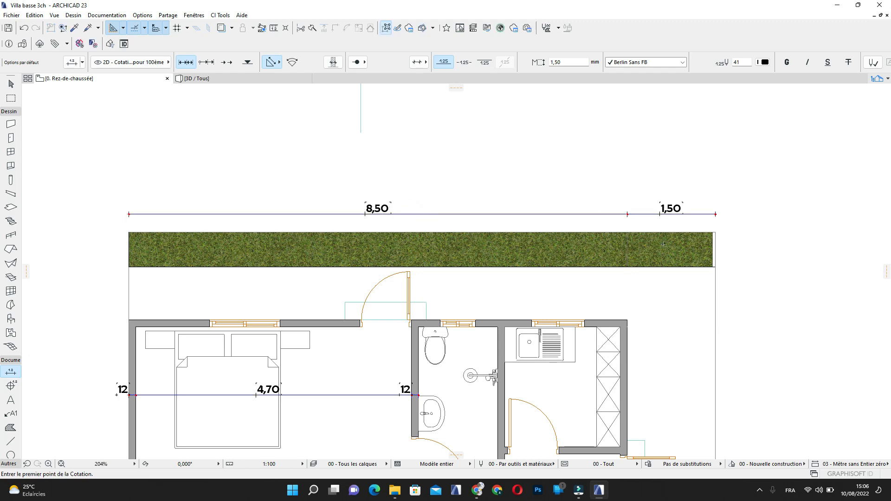
Move the new dimension chain into the gap between the grass strip and the house wall
middle_click_drag(601, 308, 596, 277)
middle_click_drag(402, 295, 412, 268)
scroll(494, 279, "down", 2)
middle_click_drag(494, 278, 460, 239)
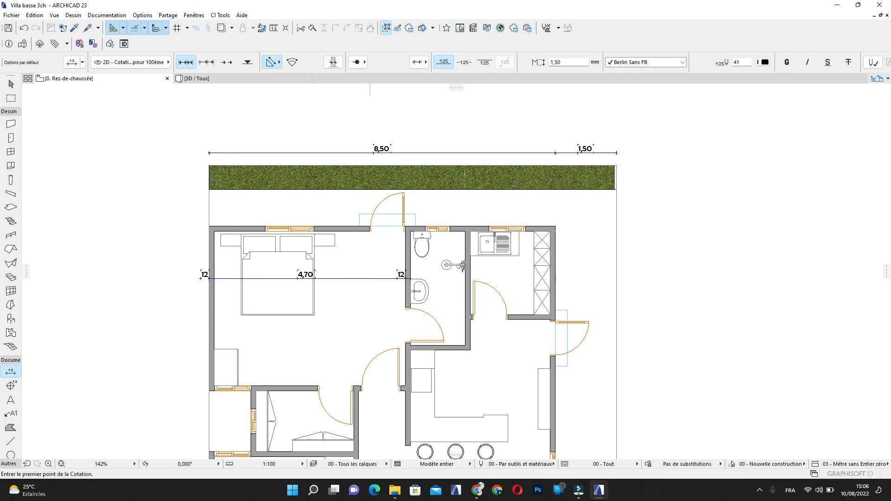
key("Escape")
left_click(409, 153)
left_click(408, 153)
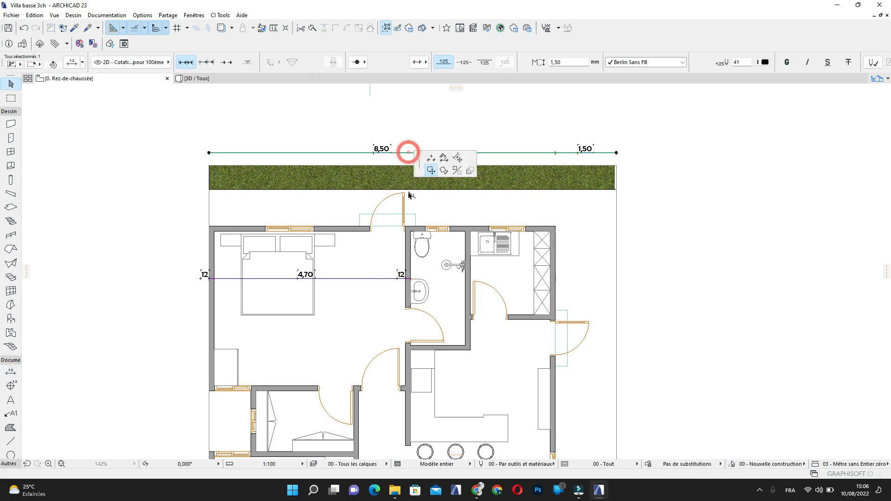
left_click(408, 203)
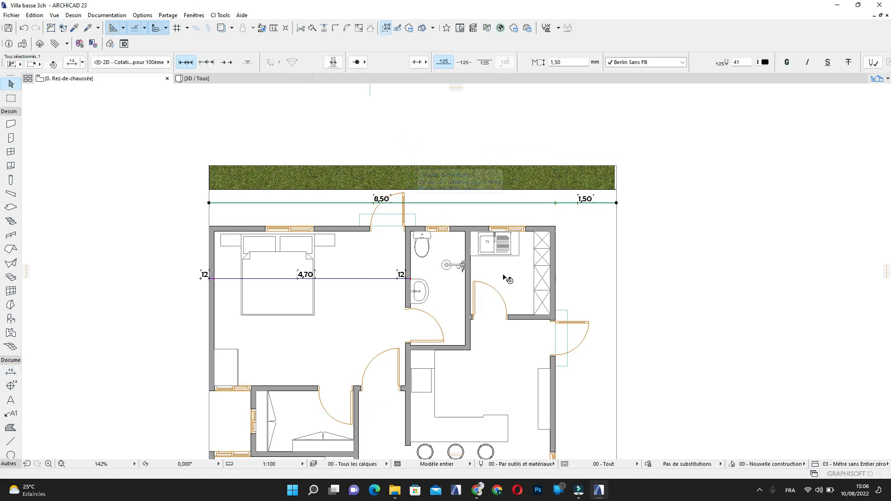
middle_click_drag(554, 198, 503, 182)
left_click(554, 160)
scroll(557, 161, "up", 8)
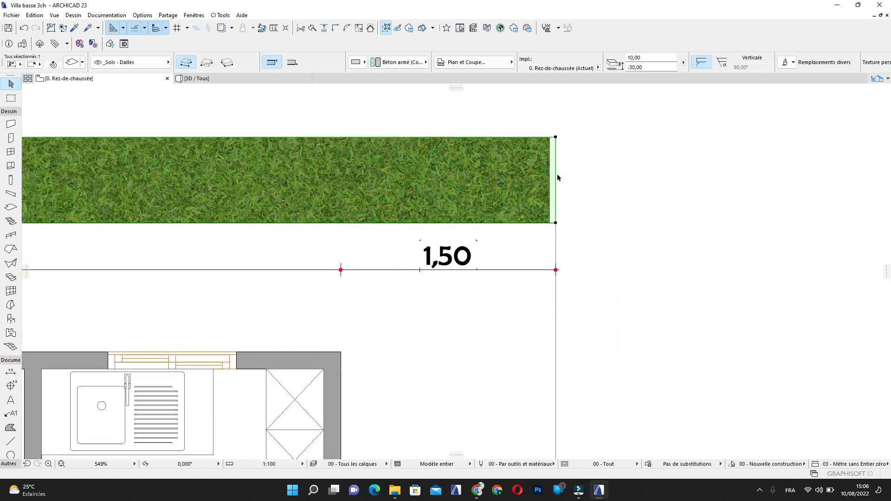
key("Escape")
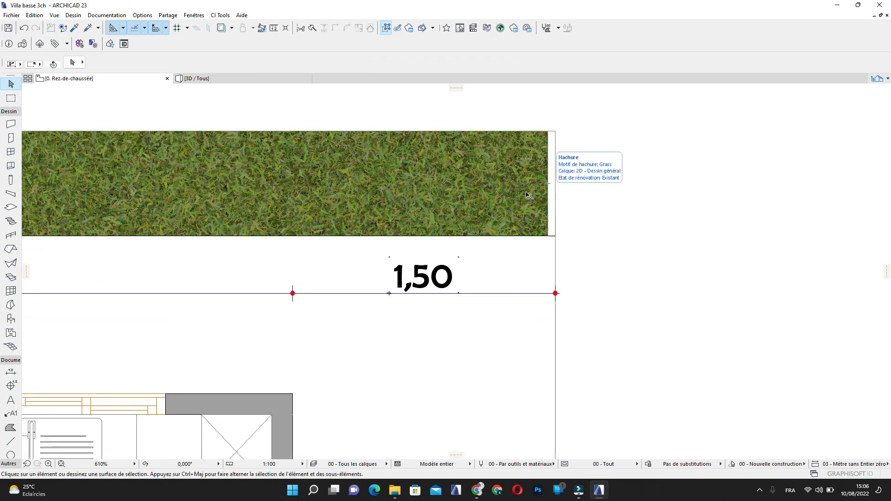
left_click(378, 197)
key("Escape")
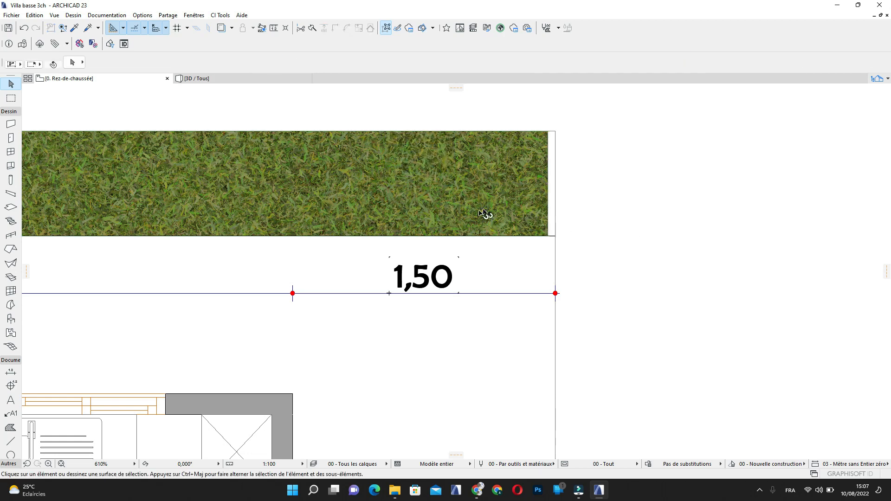
left_click(555, 191)
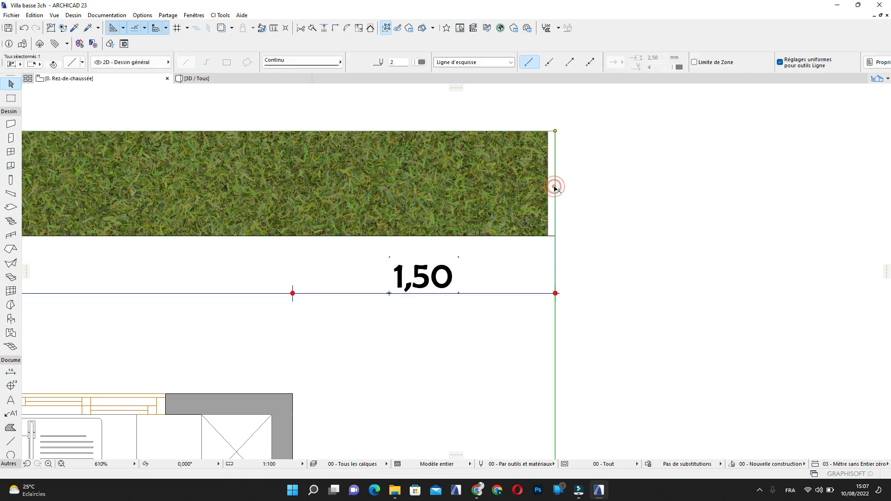
key("Delete")
key("ctrl+z")
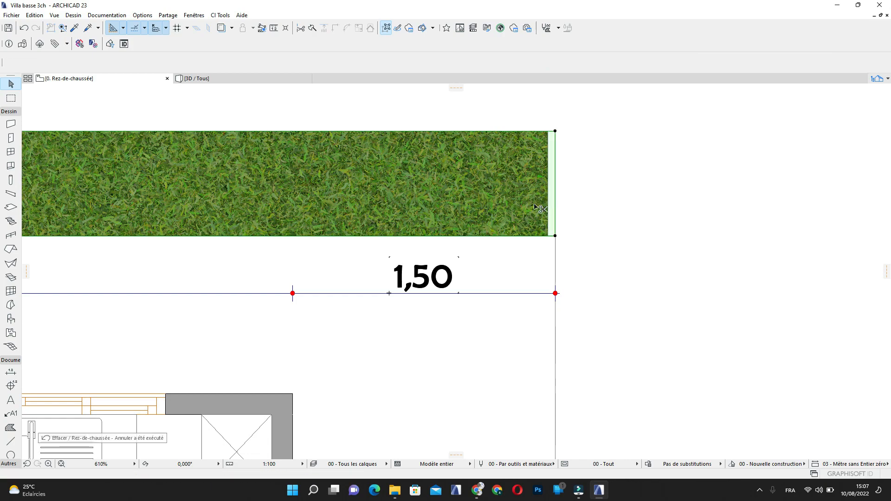
key("Escape")
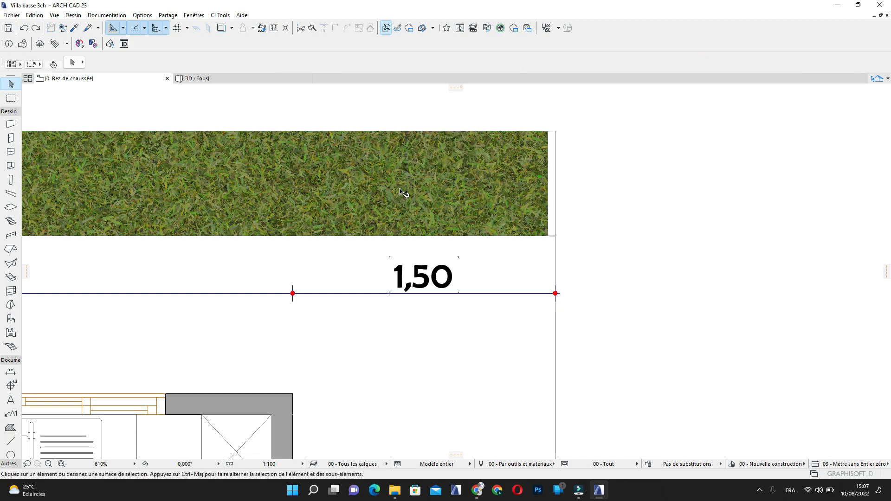
Extend the Grass fill's short edge on the kitchen side out to the outer boundary line
scroll(416, 185, "down", 6)
middle_click_drag(162, 201, 412, 203)
scroll(359, 201, "up", 2)
scroll(360, 202, "down", 1)
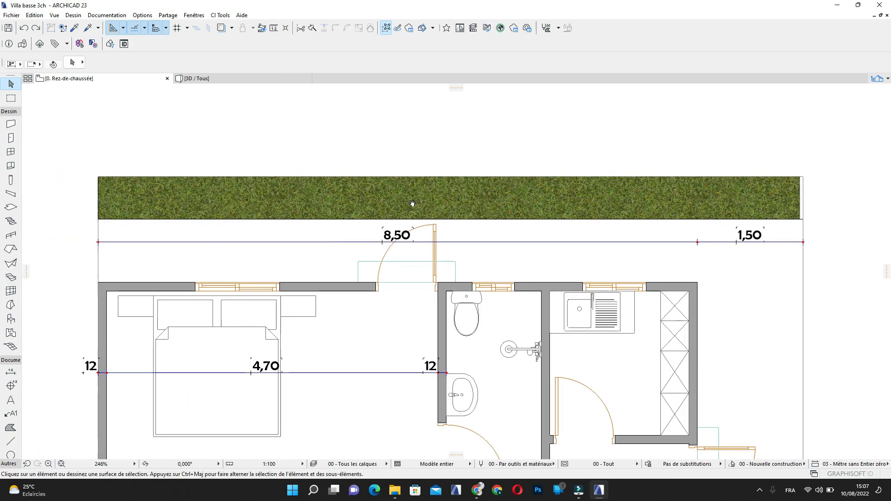
left_click(376, 206)
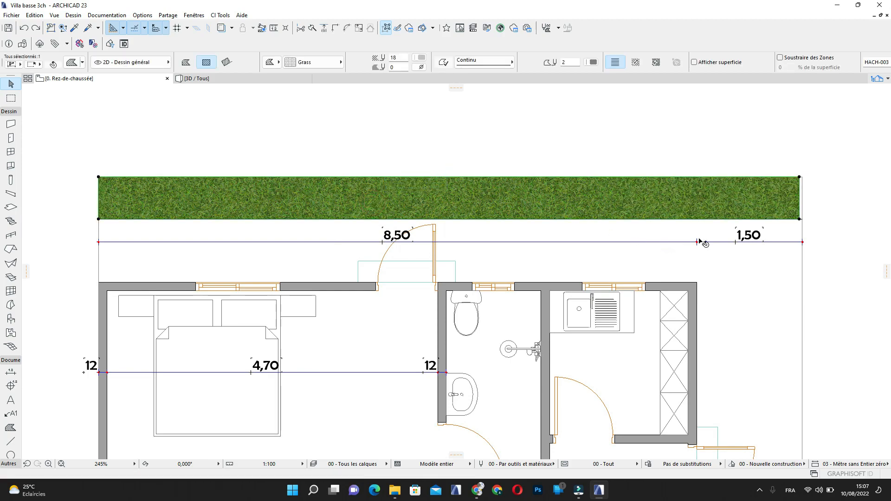
scroll(813, 198, "up", 1)
scroll(807, 199, "up", 10)
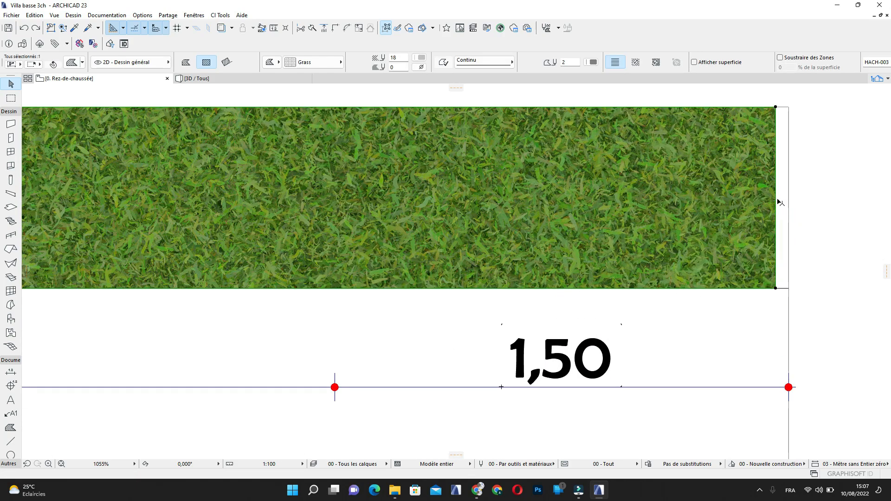
left_click(776, 198)
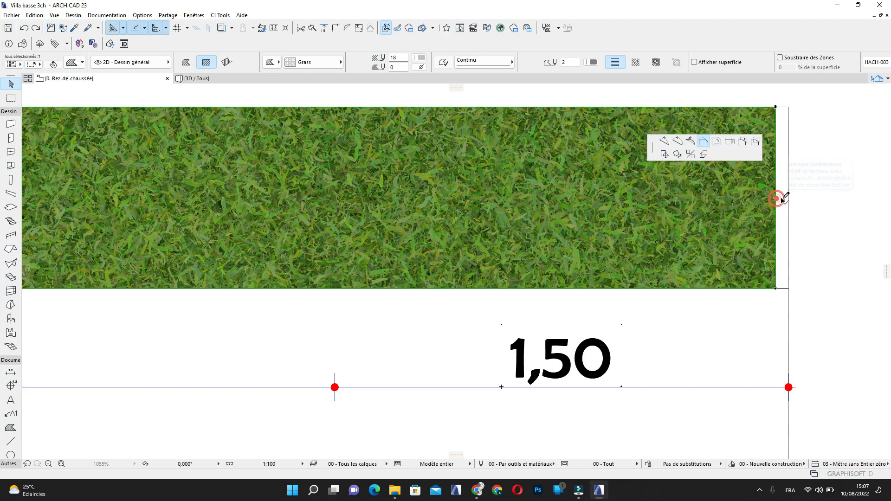
left_click(788, 106)
scroll(763, 209, "down", 7)
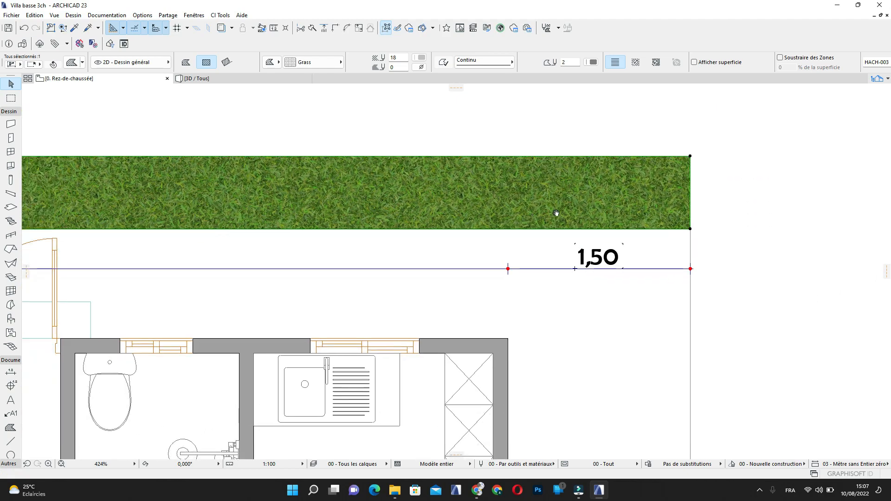
scroll(418, 198, "down", 4)
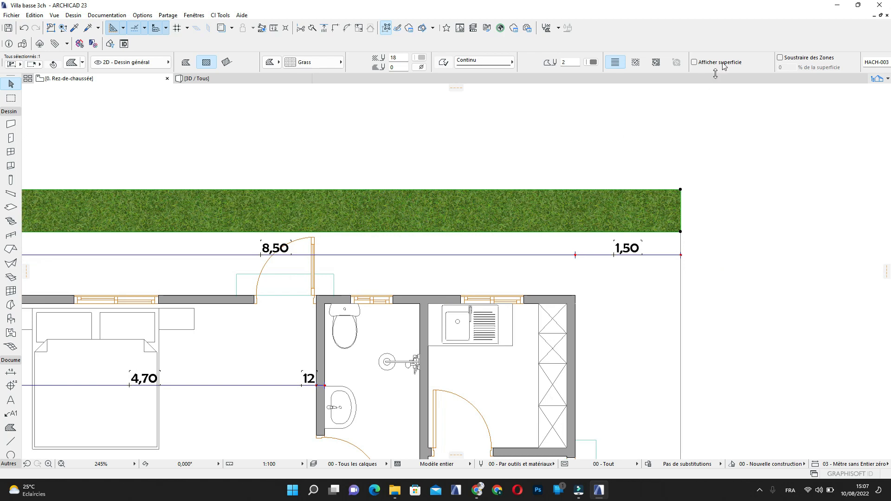
Display the area text on the Grass fill and inspect it on the plan
left_click(694, 63)
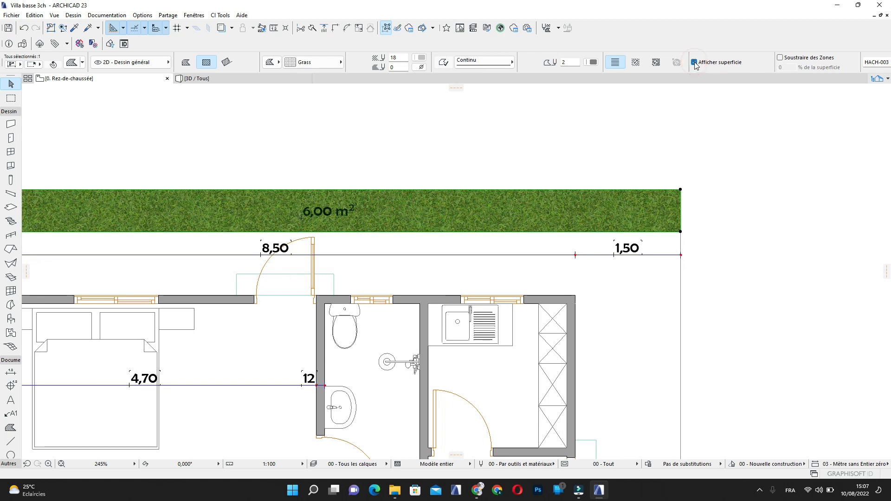
scroll(308, 213, "up", 4)
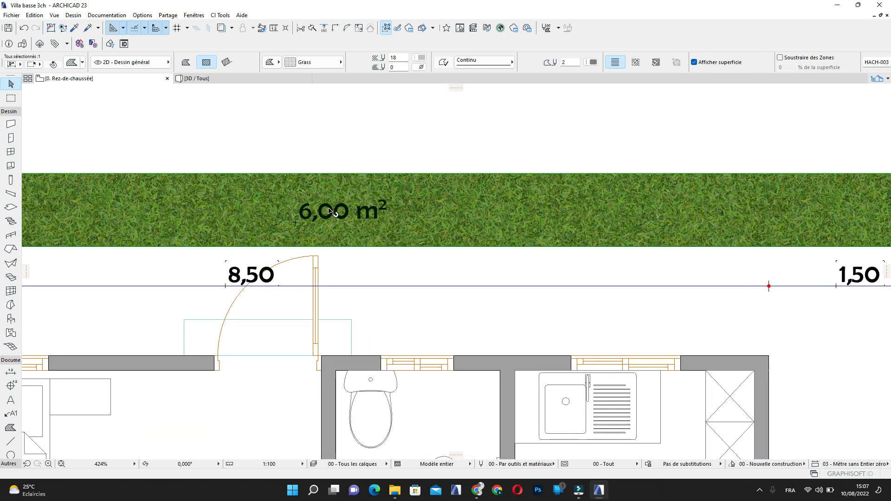
scroll(330, 211, "down", 4)
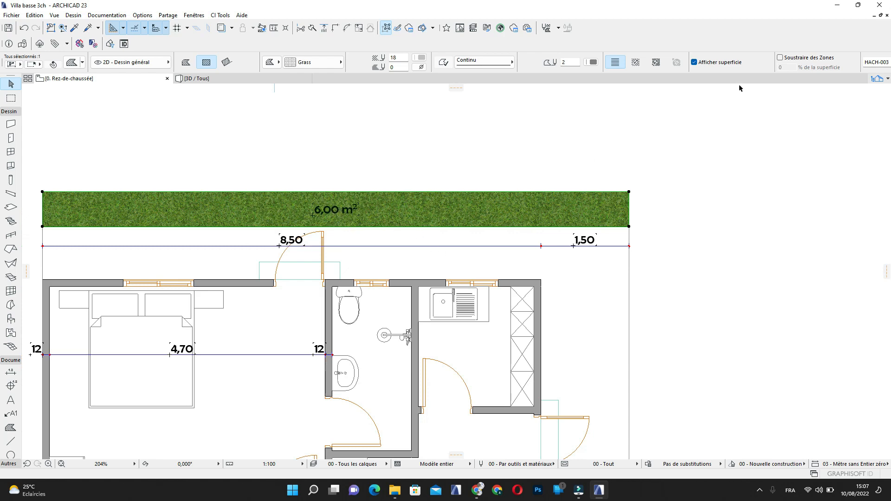
scroll(412, 218, "down", 3)
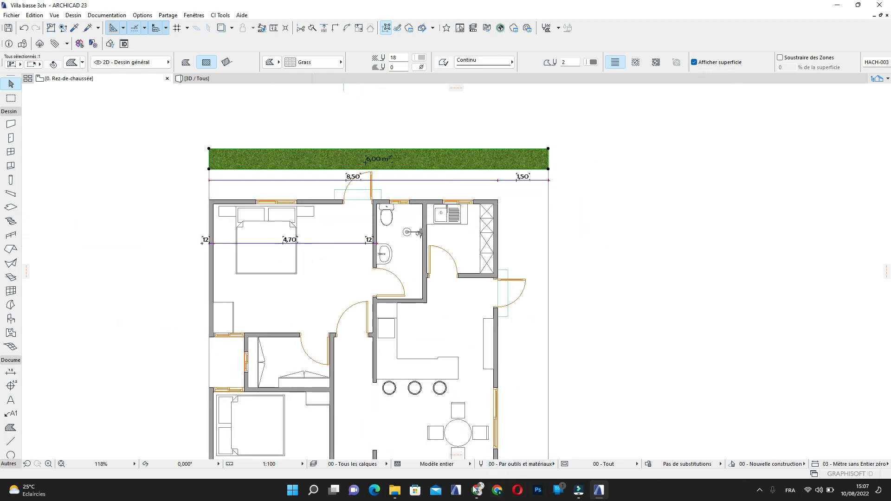
Switch to File Explorer and extract the Bricks075A_8K-JPG archive directly into the Downloads folder (Téléchargements)
left_click(395, 491)
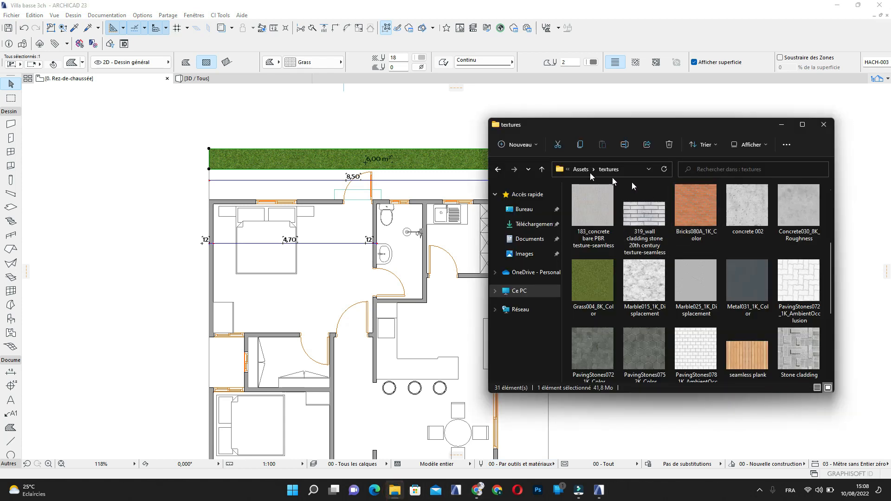
left_click(531, 224)
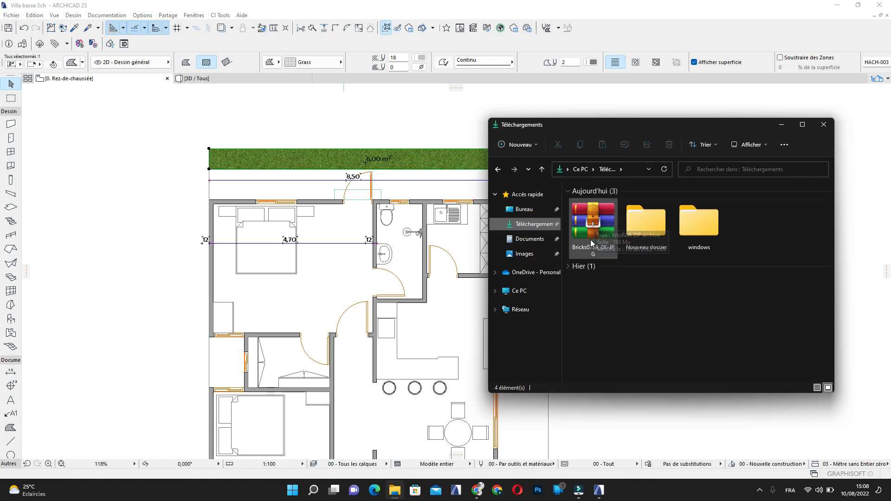
left_click(595, 226)
right_click(594, 226)
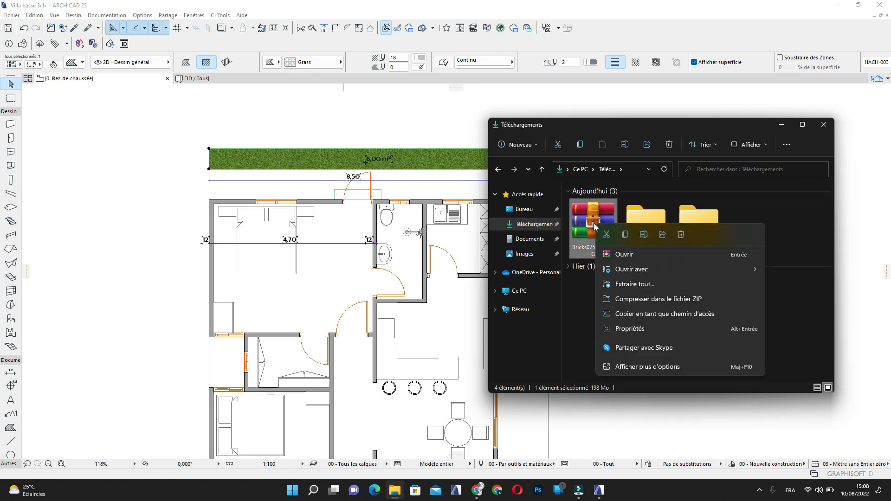
left_click(697, 366)
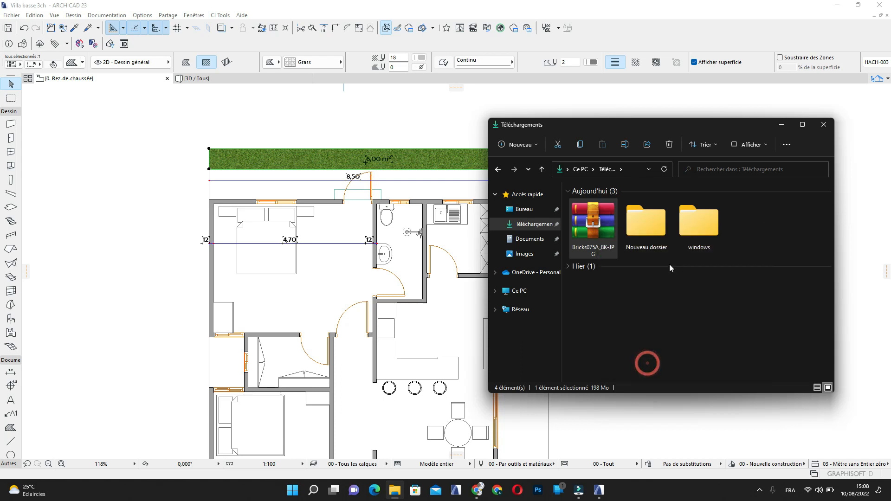
left_click(691, 177)
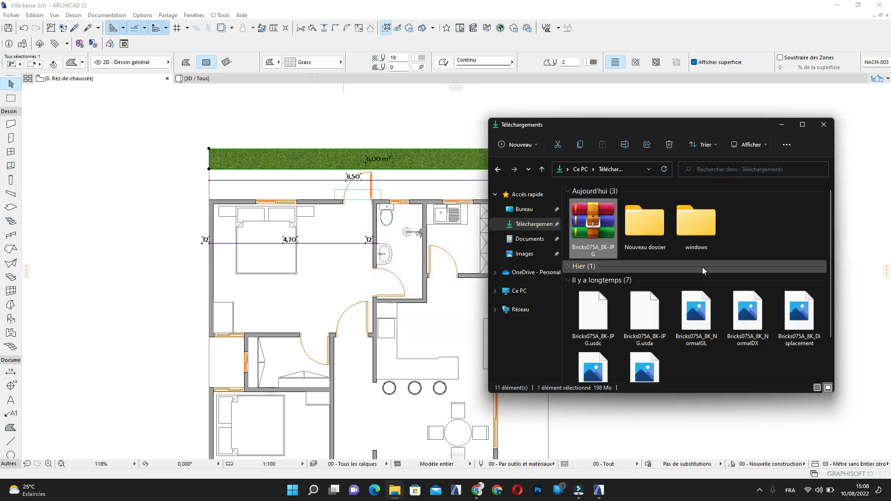
scroll(703, 269, "down", 1)
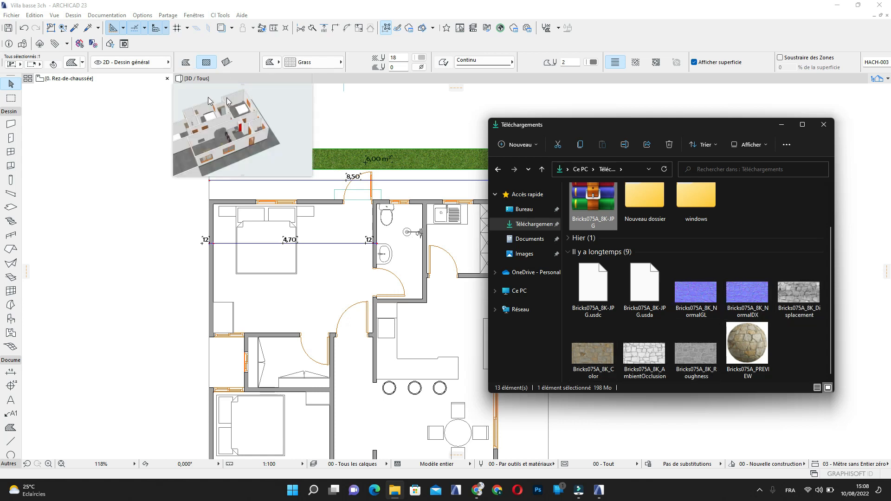
Switch back to Archicad and create an image fill named Pierre taillé Blanc, also available as a cover fill
left_click(116, 115)
scroll(244, 104, "right", 3)
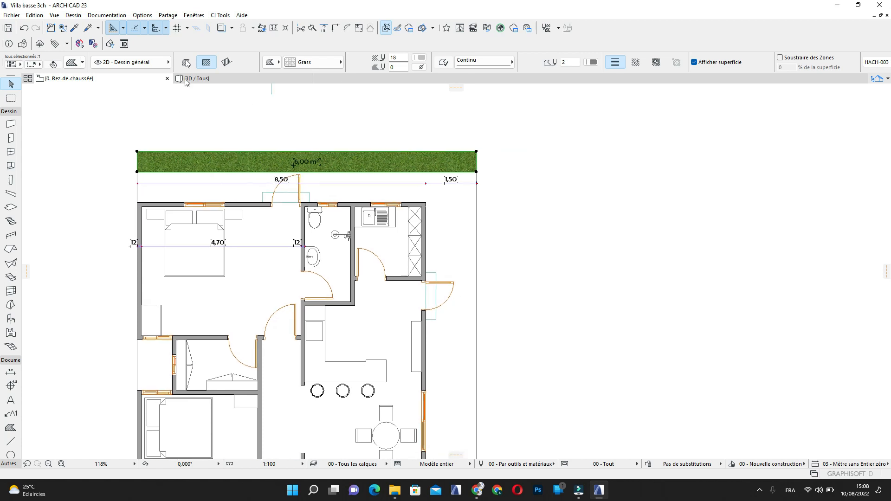
left_click(143, 14)
mouse_move(209, 27)
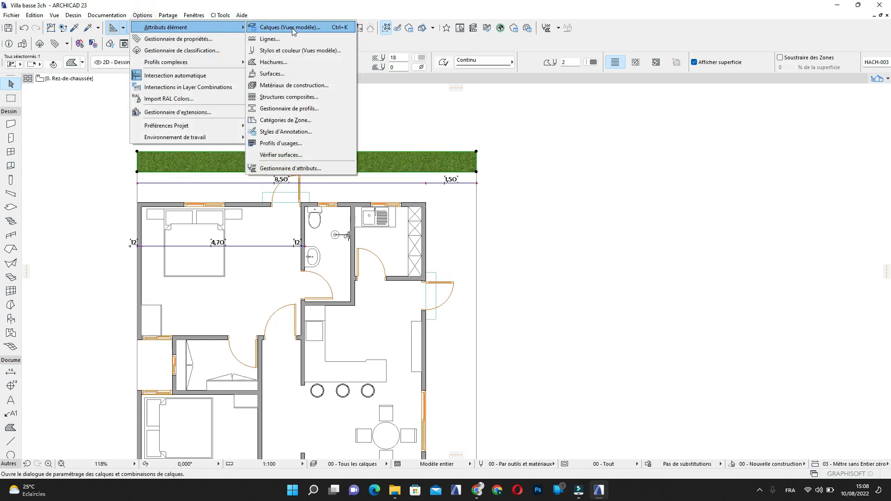
left_click(279, 61)
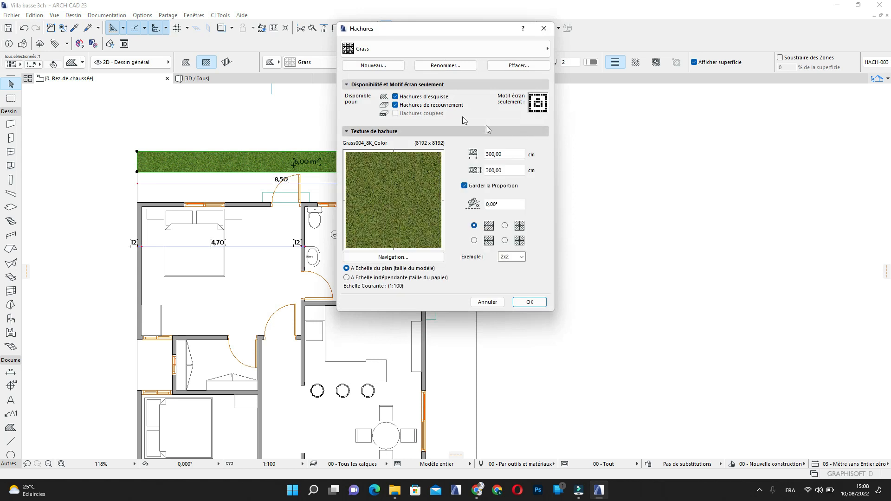
left_click(383, 66)
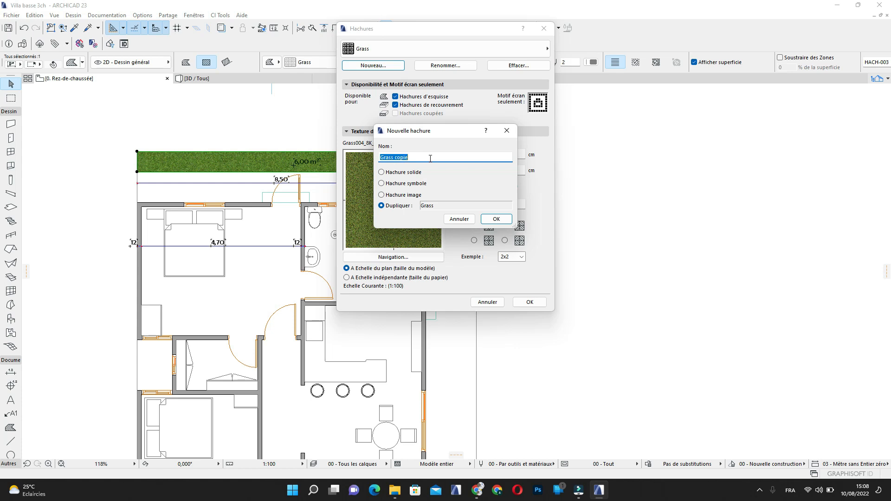
type("Pierre taillé Blanc")
left_click(382, 196)
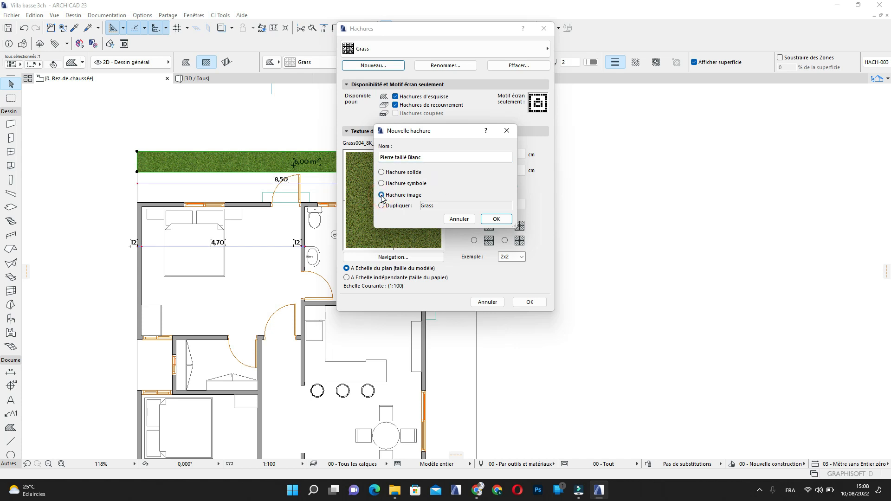
left_click(490, 222)
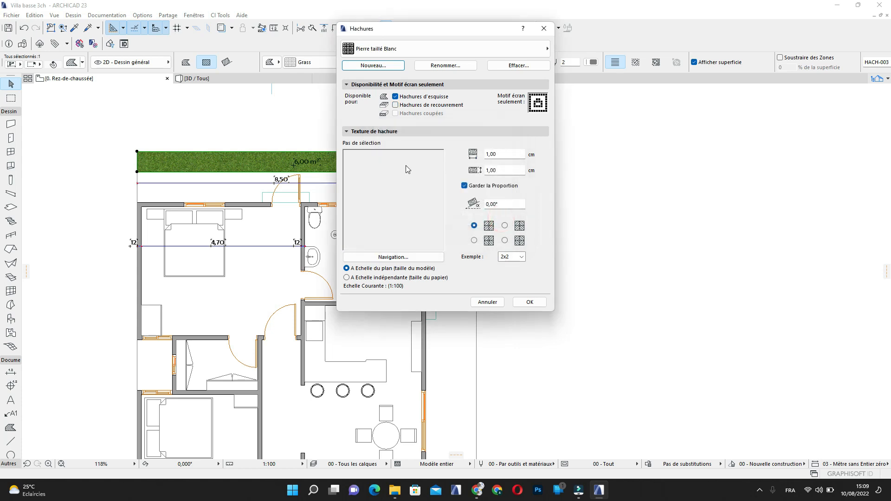
left_click(395, 104)
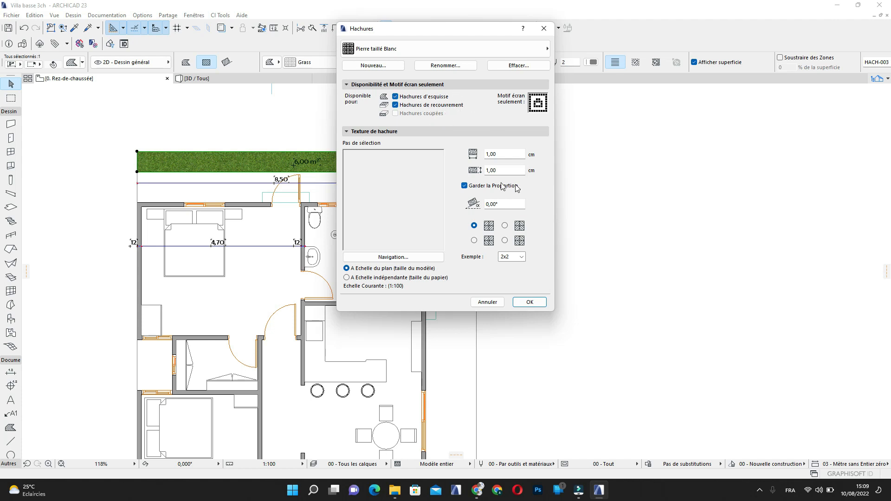
Load Bricks075A_8K_AmbientOcclusion from the Downloads folder as the Pierre taillé Blanc texture and accept the fill settings
left_click(391, 257)
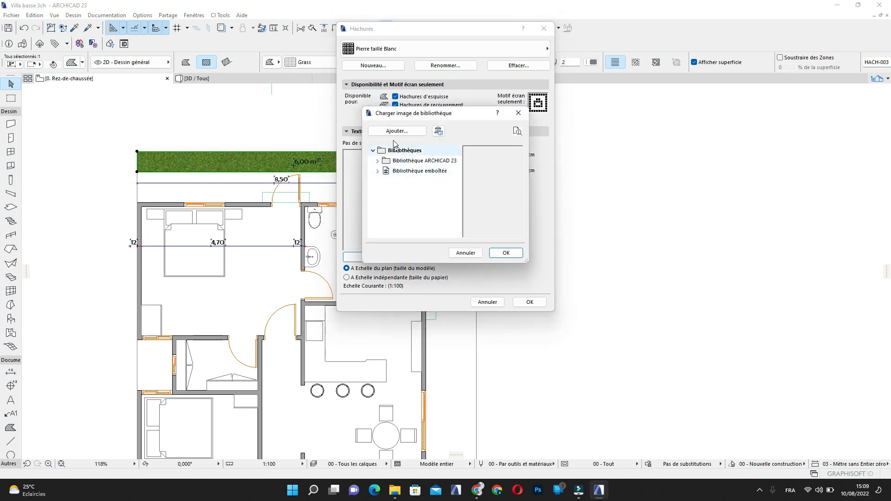
left_click(397, 131)
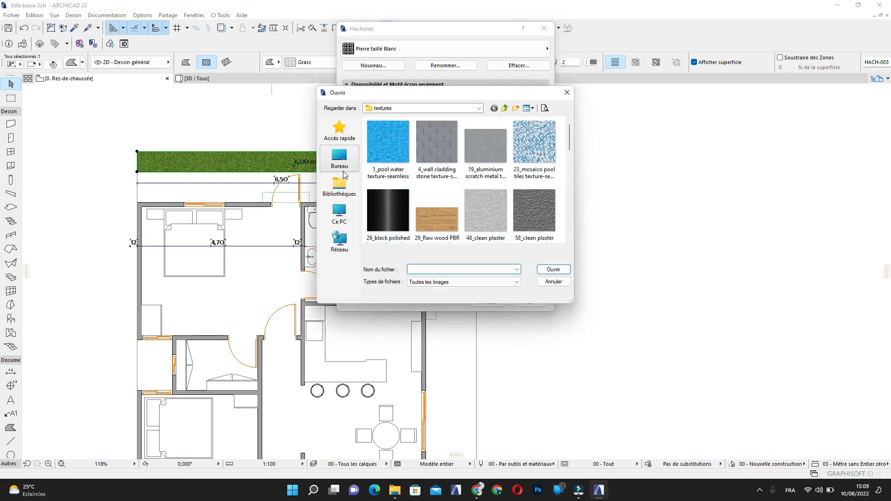
left_click(340, 218)
scroll(421, 195, "down", 2)
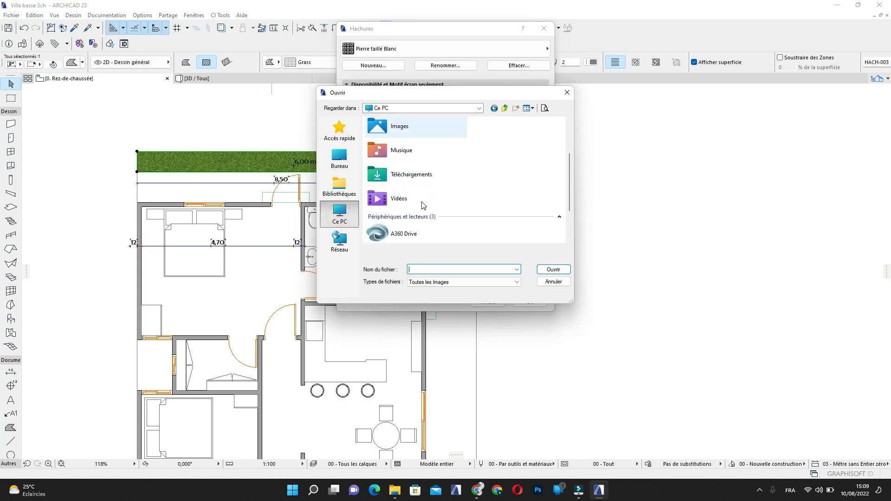
double_click(403, 172)
scroll(424, 181, "down", 3)
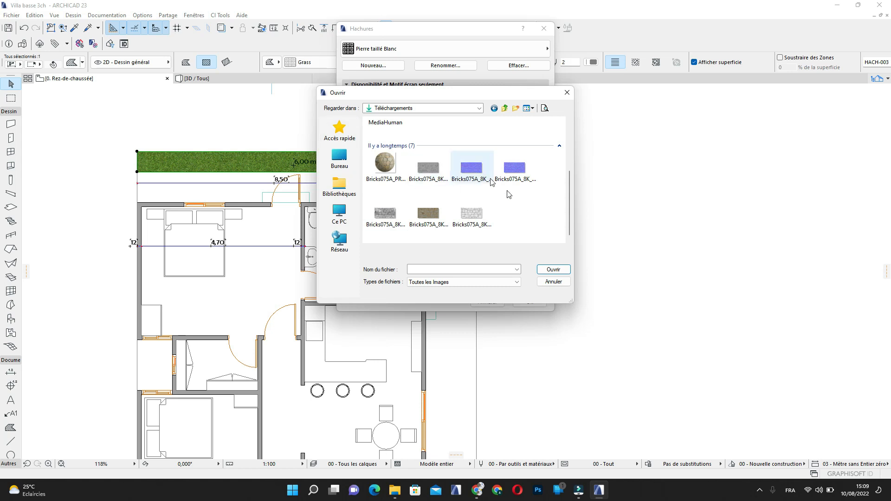
left_click(471, 214)
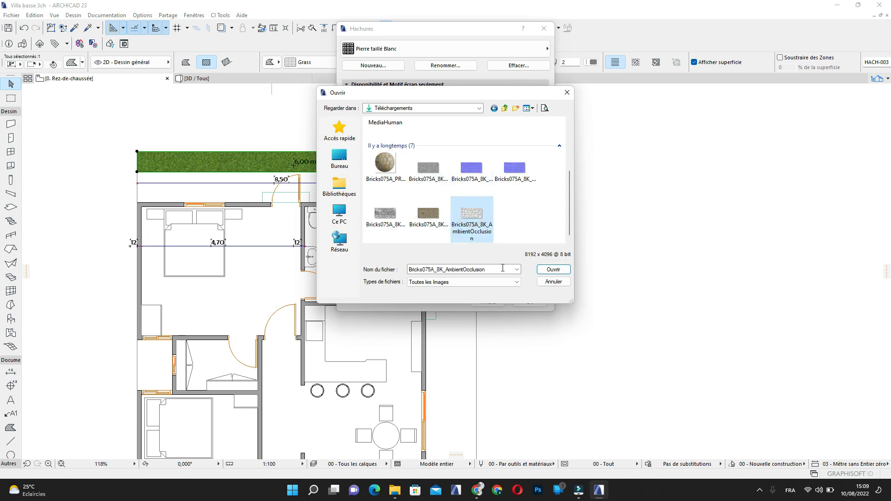
left_click(552, 270)
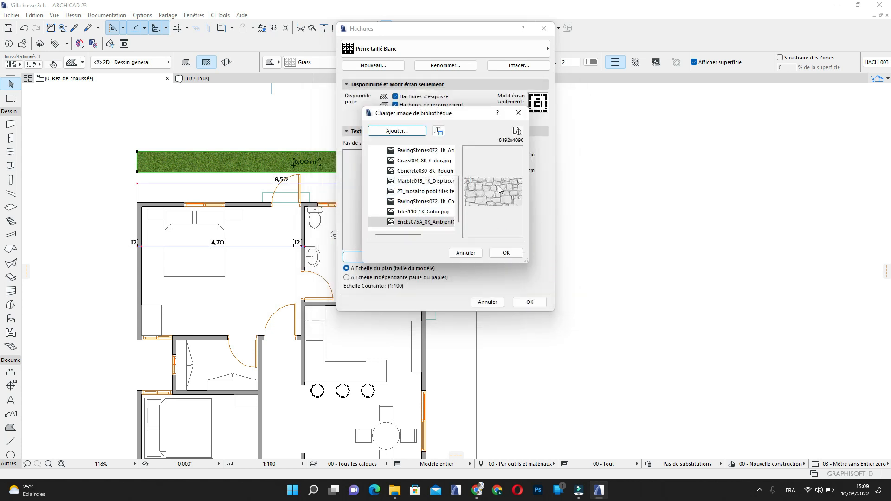
left_click(507, 254)
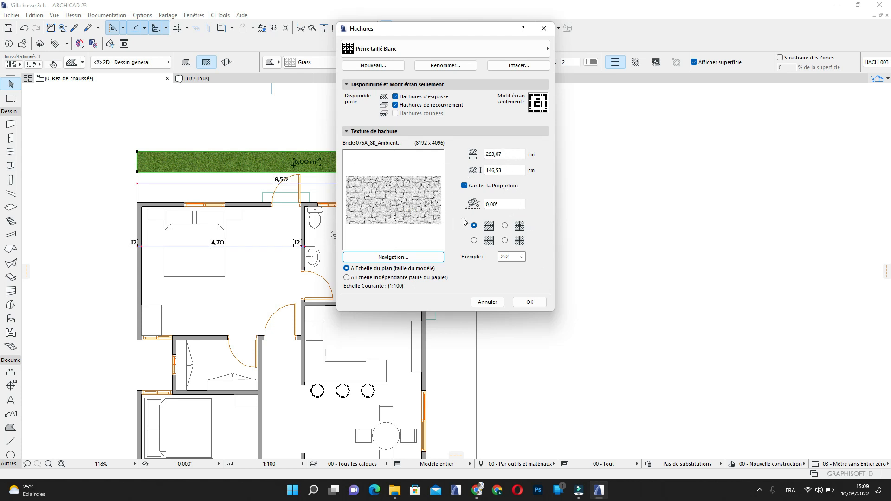
left_click(530, 302)
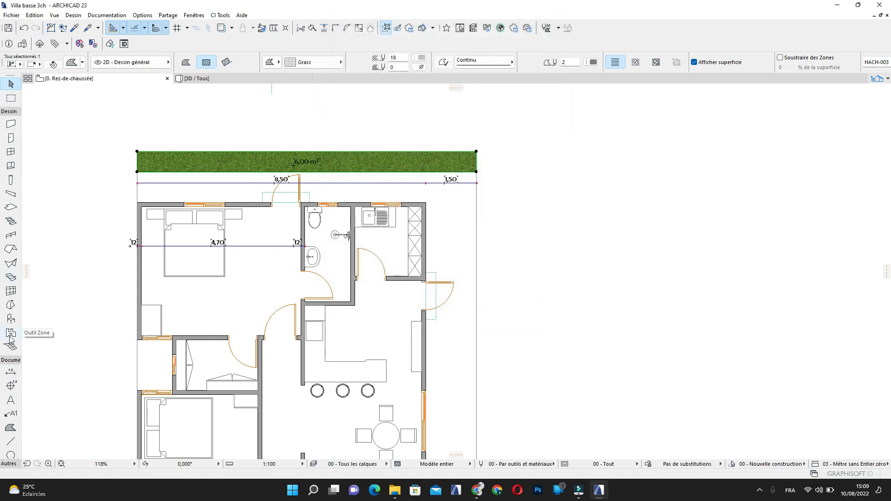
left_click(11, 428)
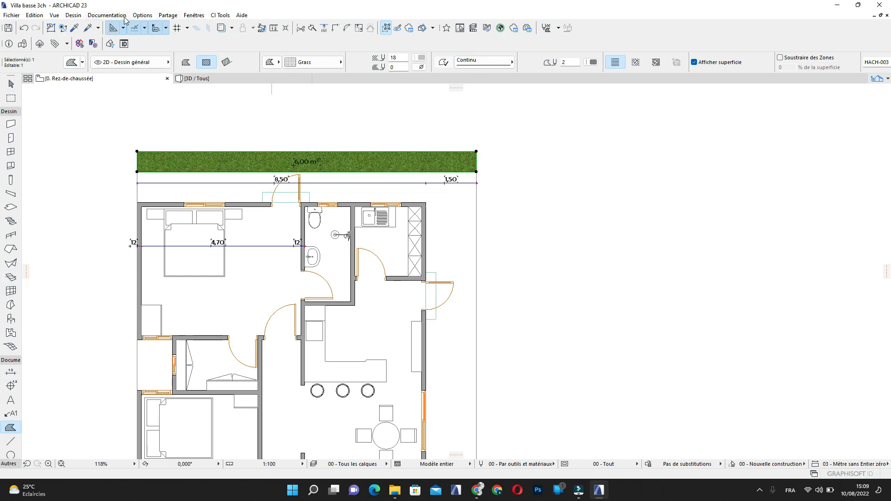
left_click(320, 62)
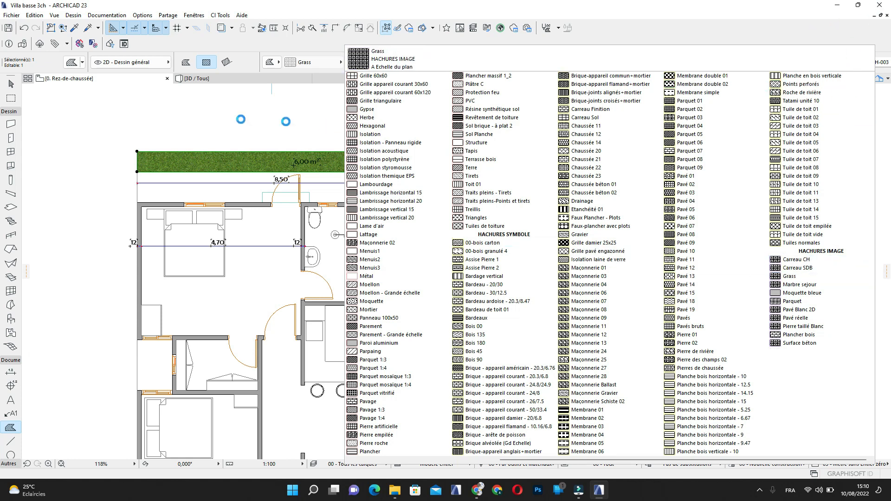
left_click(174, 112)
key("Escape")
key("Escape")
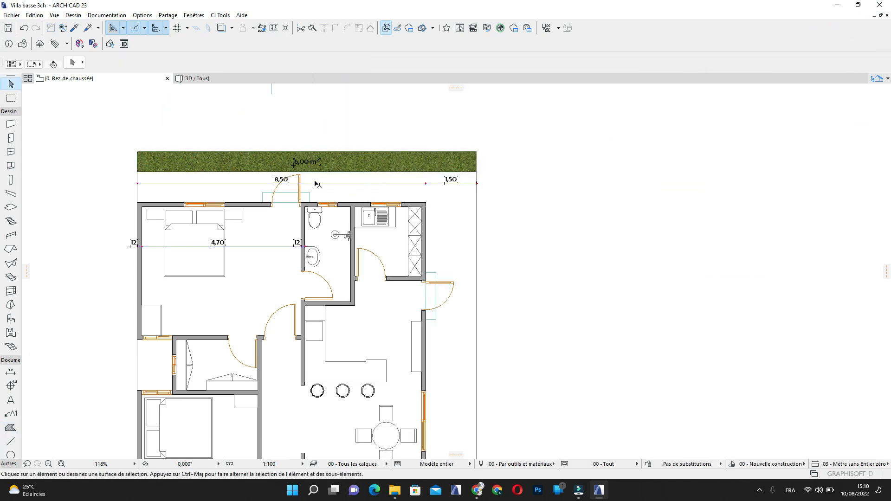
Move the master bedroom's interior dimension chain closer to the wall behind the headboard, level with the pillows
scroll(316, 183, "up", 2)
middle_click_drag(223, 243, 260, 235)
scroll(263, 237, "up", 4)
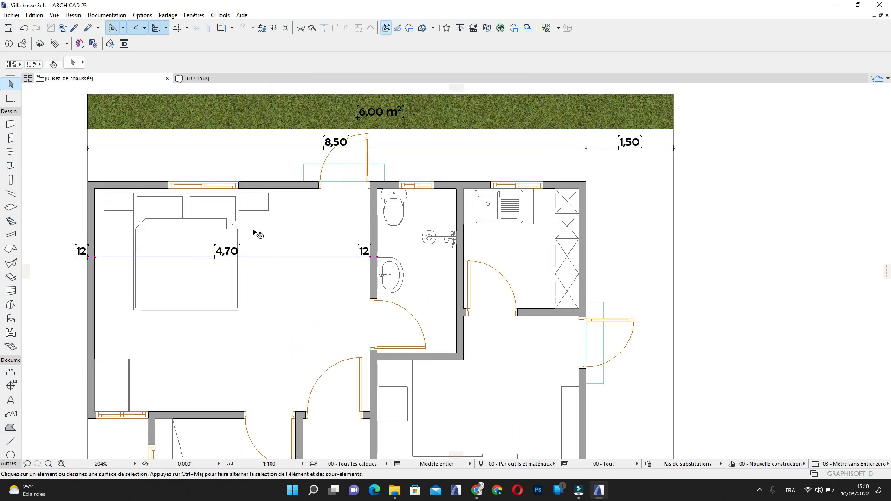
left_click(256, 258)
left_click(253, 257)
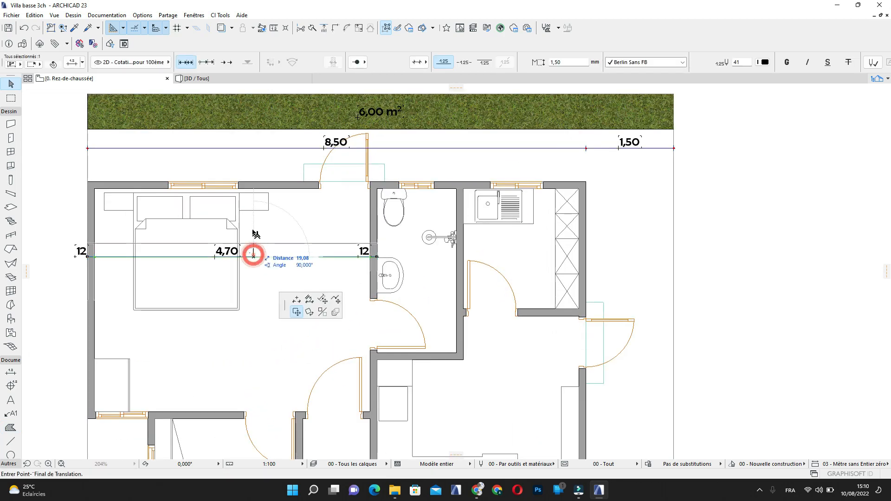
left_click(253, 192)
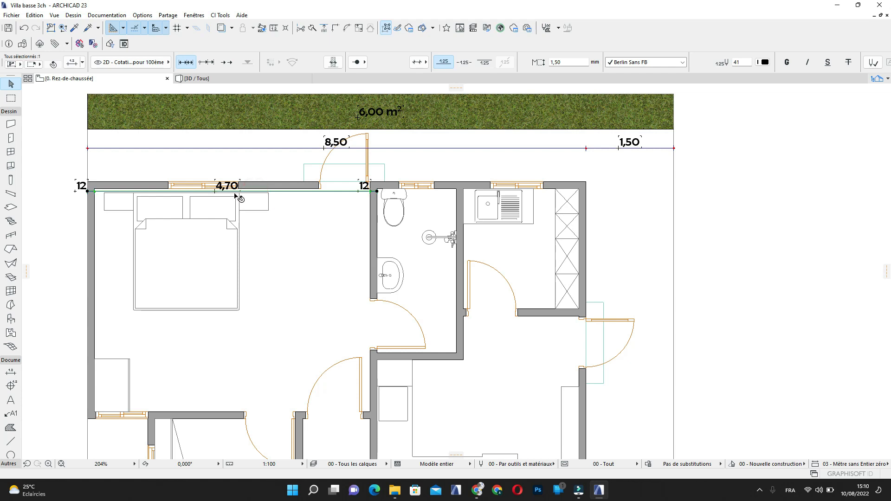
left_click(300, 194)
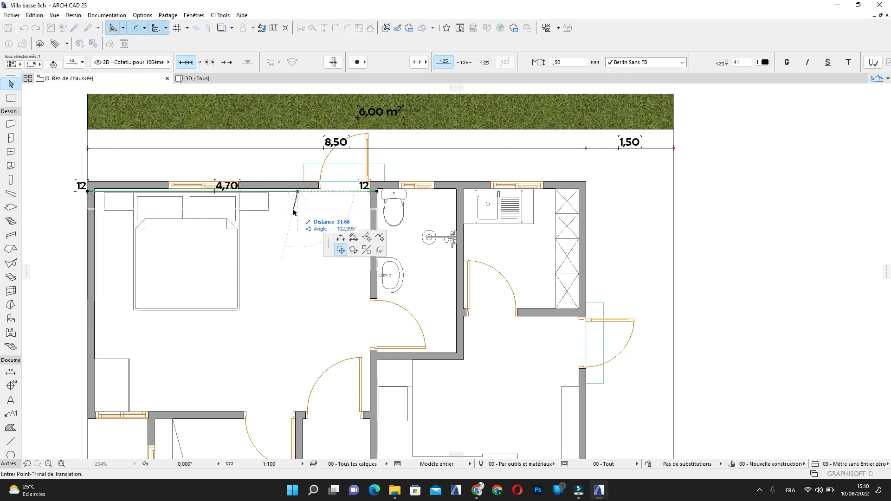
left_click(299, 217)
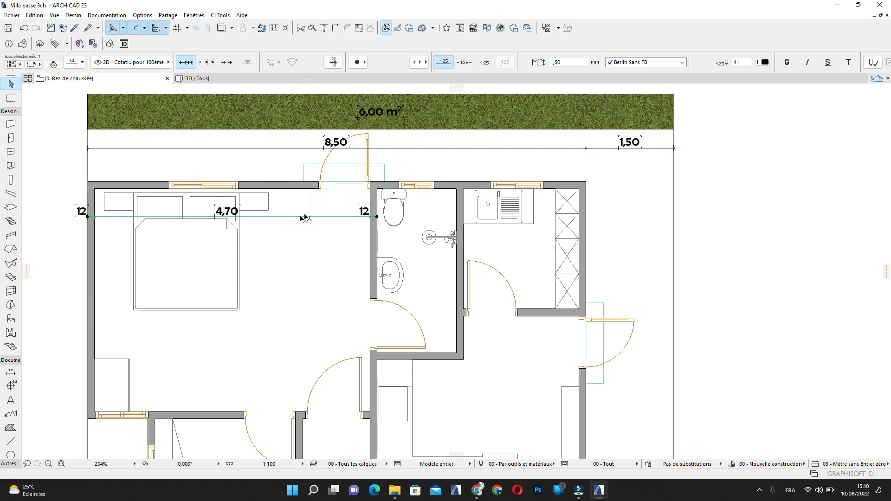
Replace the bedroom dimension chain with one in the exterior chain's style, spanning the walls of the bedroom, bathroom and sink room
scroll(305, 218, "up", 2)
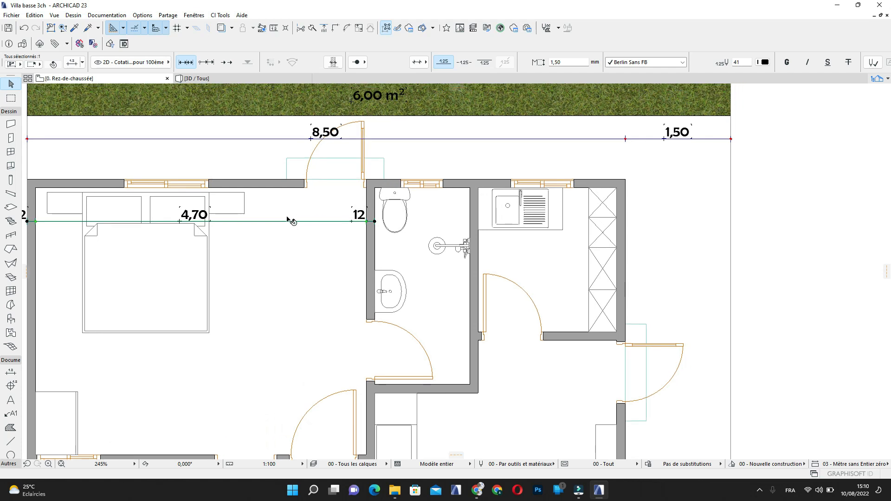
key("Delete")
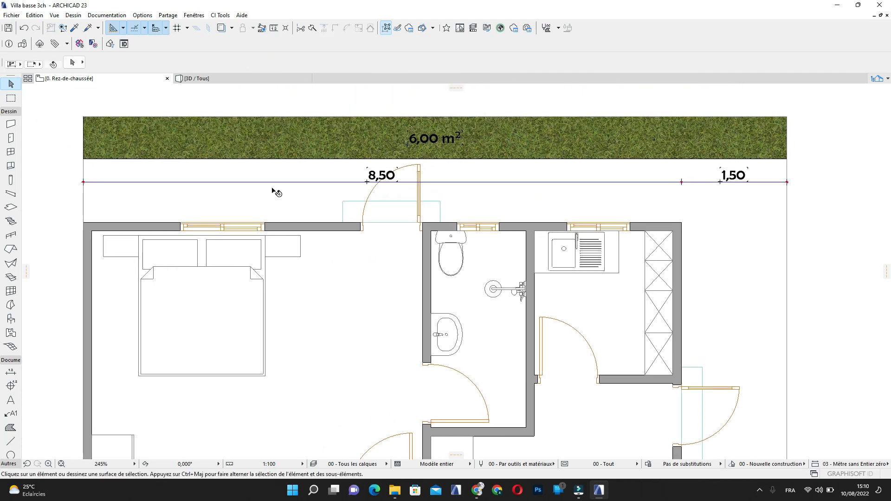
left_click(255, 181, "alt")
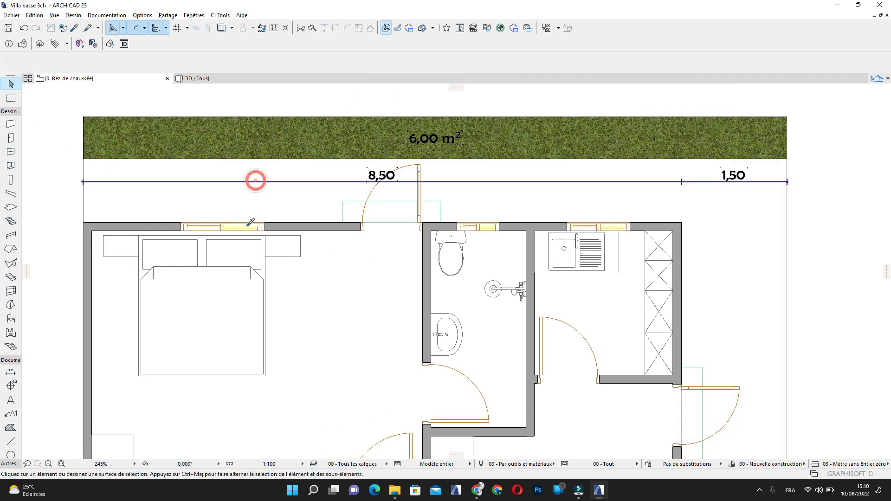
left_click(71, 227)
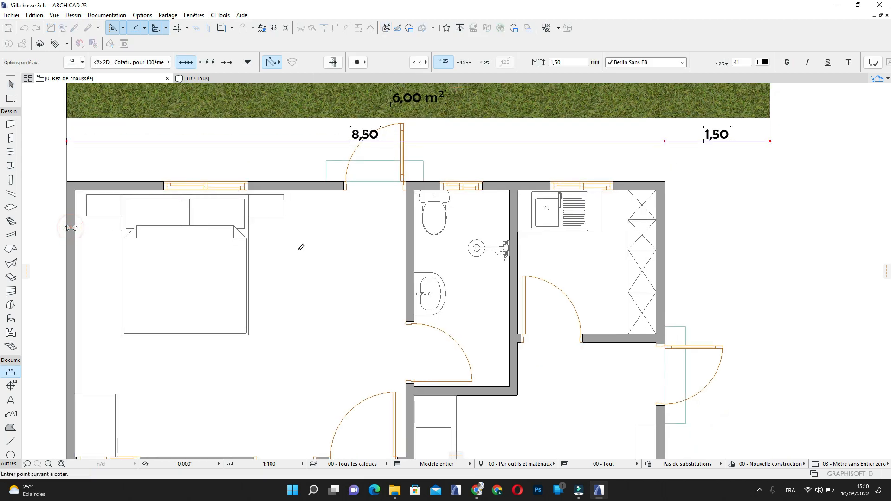
left_click(408, 238)
left_click(514, 236)
scroll(538, 256, "down", 3)
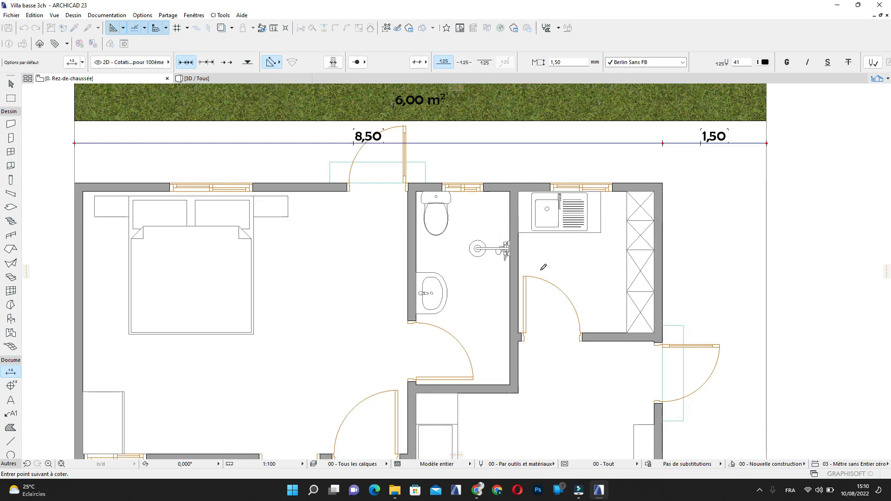
double_click(421, 224)
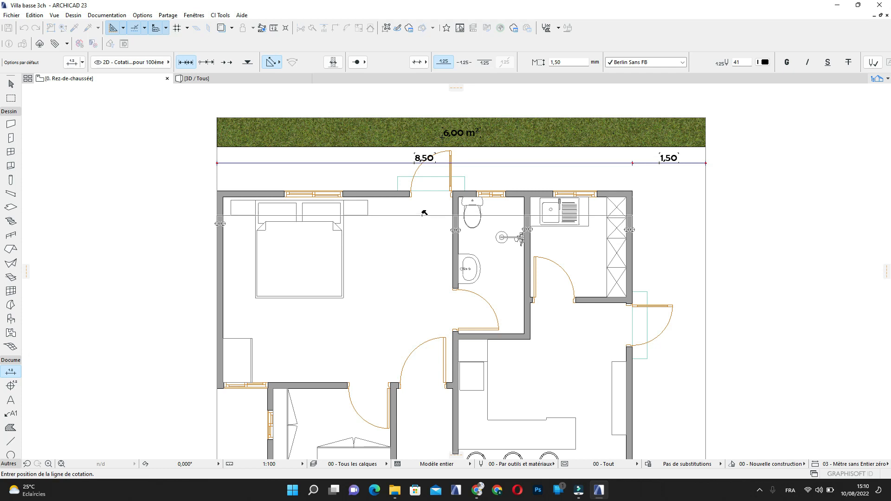
left_click(424, 215)
Add a dimension chain from the patio's outer edge across the dressing room and hallway walls to the kitchen's exterior wall
middle_click_drag(488, 274, 488, 272)
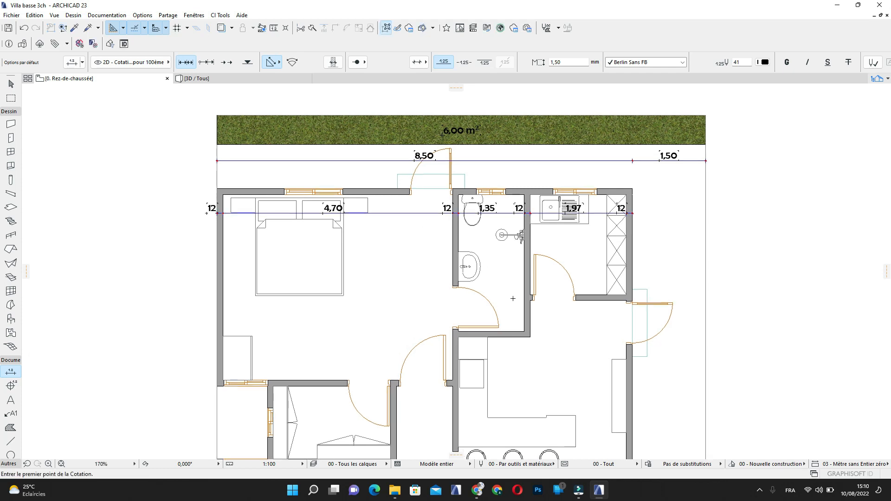
mouse_move(519, 316)
middle_mouse_down()
mouse_move(505, 289)
mouse_move(469, 260)
mouse_move(460, 236)
middle_mouse_up()
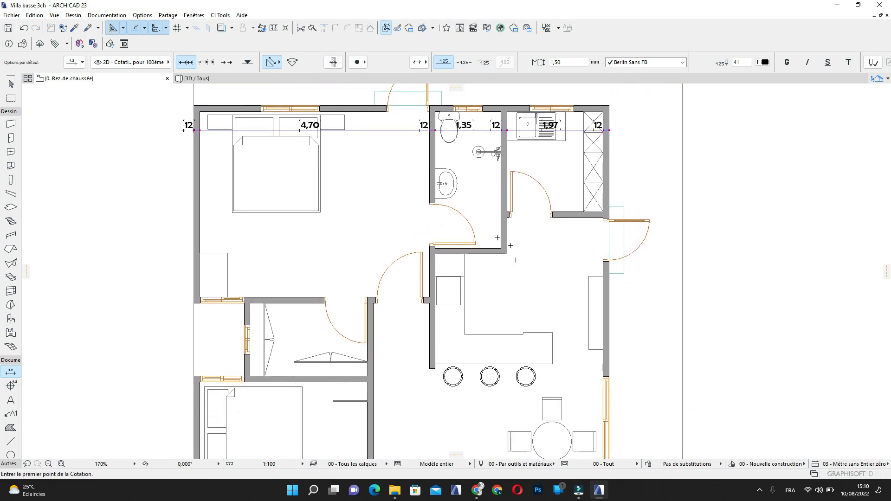
middle_click_drag(428, 309, 452, 265)
scroll(294, 309, "up", 2)
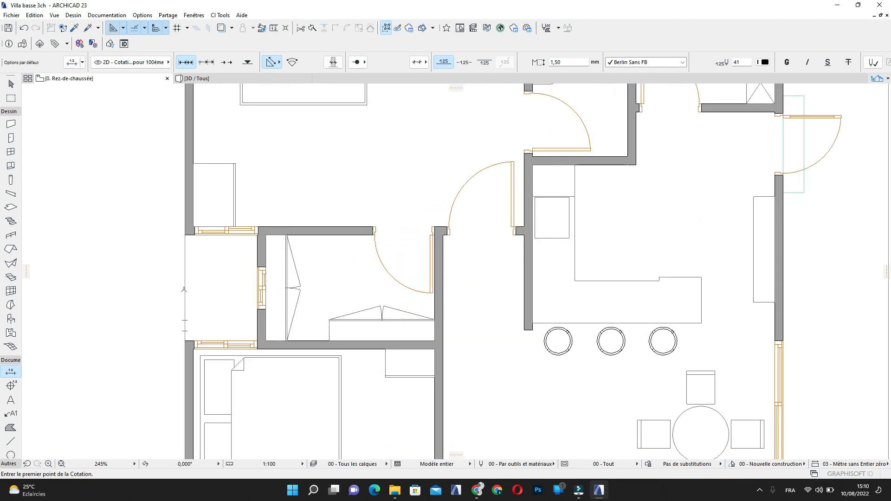
left_click(185, 290)
left_click(261, 256)
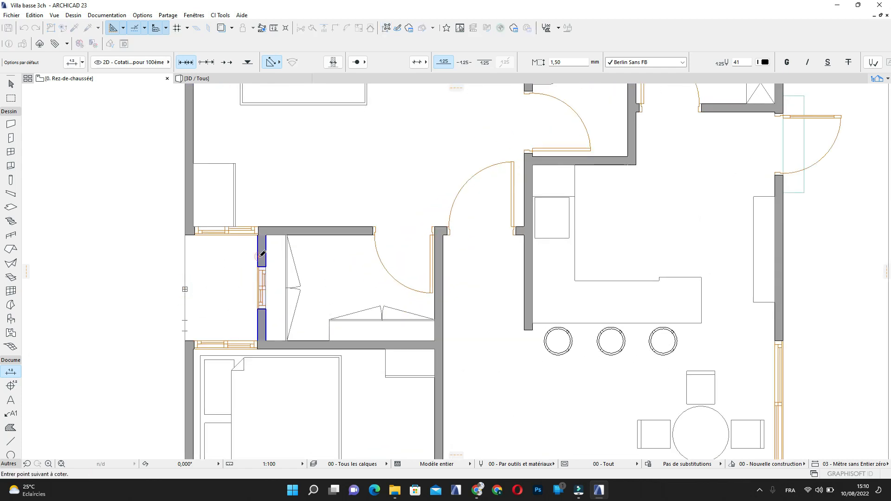
left_click(442, 287)
left_click(530, 285)
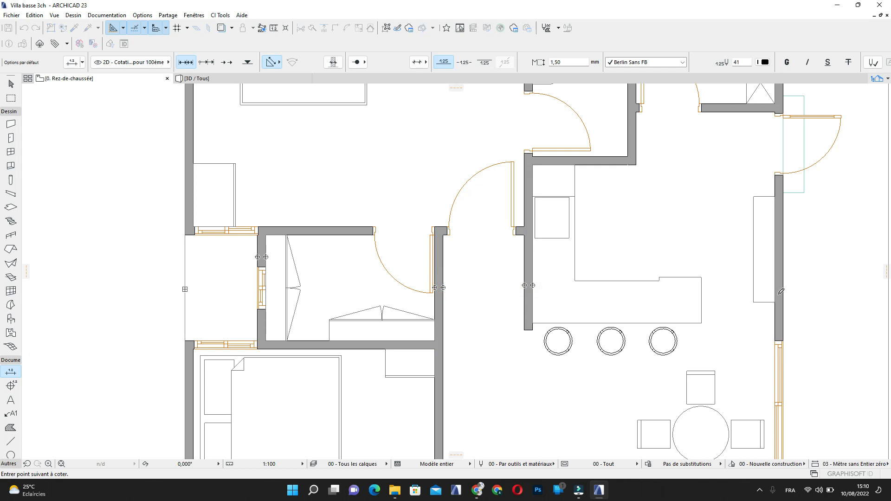
left_click(780, 295)
double_click(476, 285)
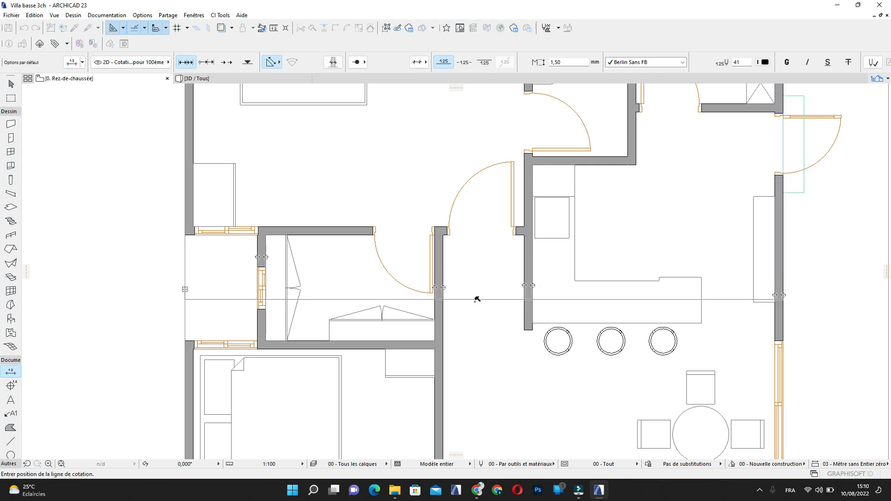
left_click(475, 303)
Add a dimension chain across the second bedroom's walls and the dining area to the exterior wall, running just below the dining table's centre
middle_click_drag(458, 303, 474, 176)
scroll(484, 289, "down", 1)
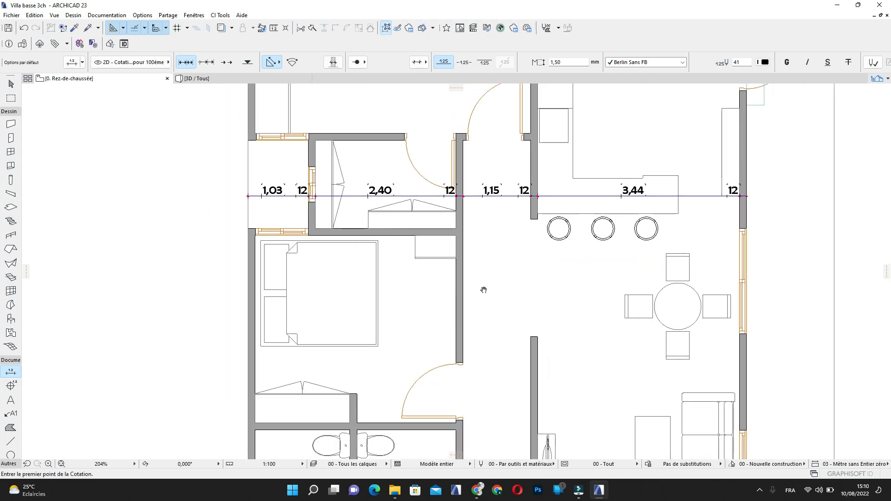
left_click(249, 310)
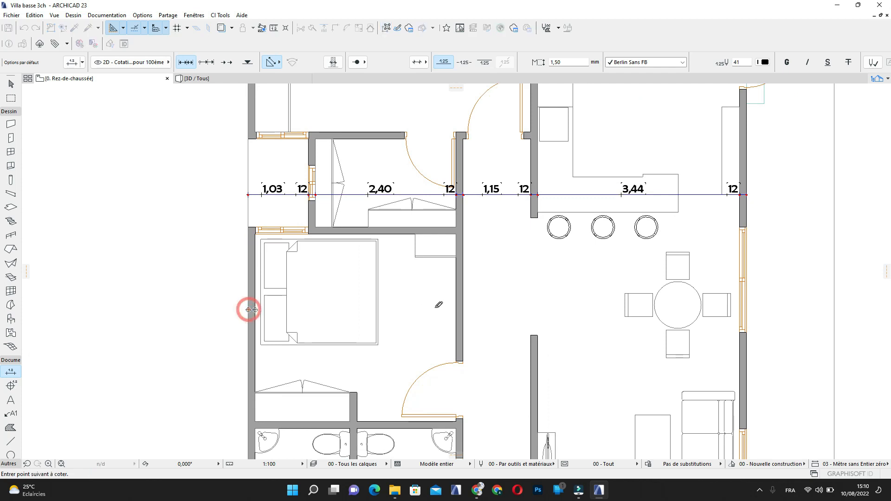
left_click(460, 308)
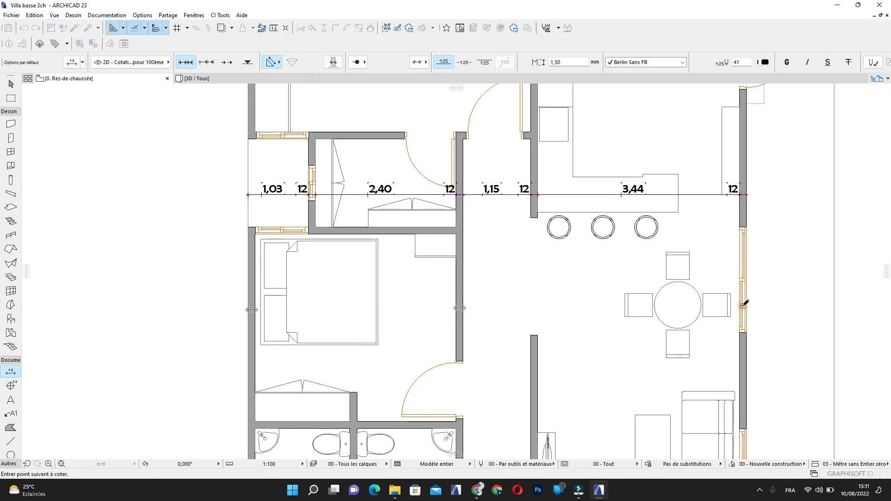
scroll(718, 346, "up", 4)
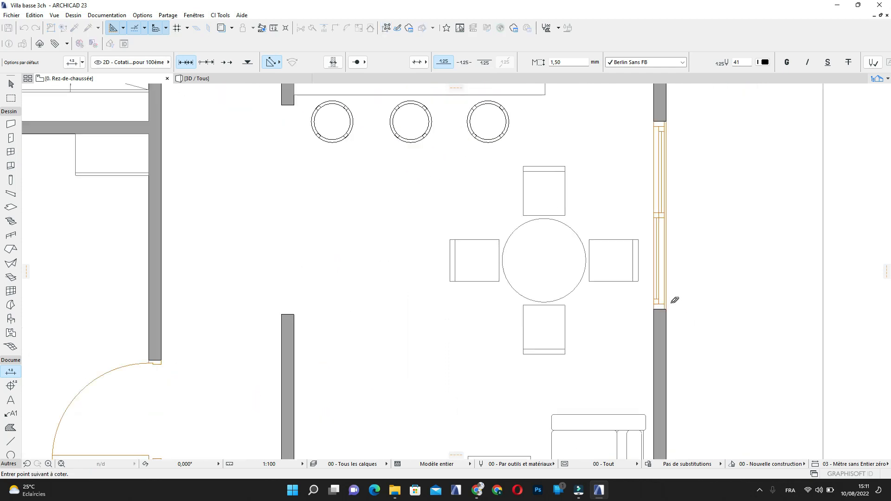
left_click(656, 322)
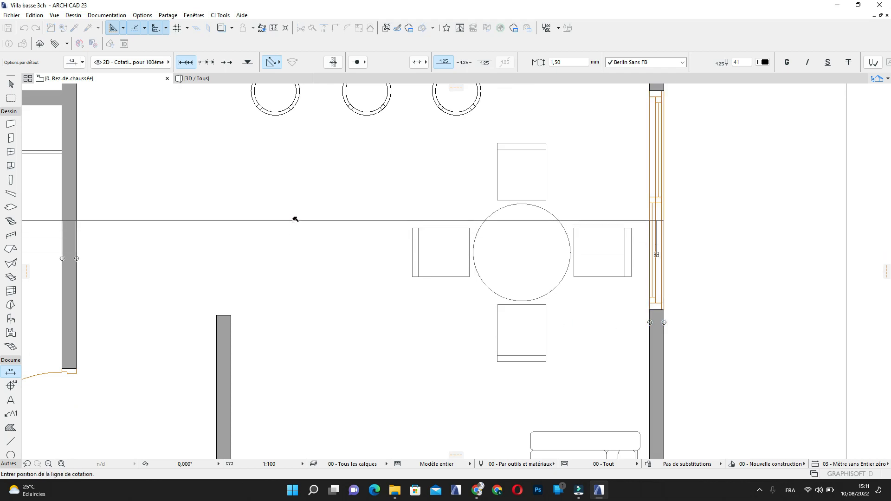
scroll(322, 234, "down", 1)
middle_click_drag(322, 235, 402, 268)
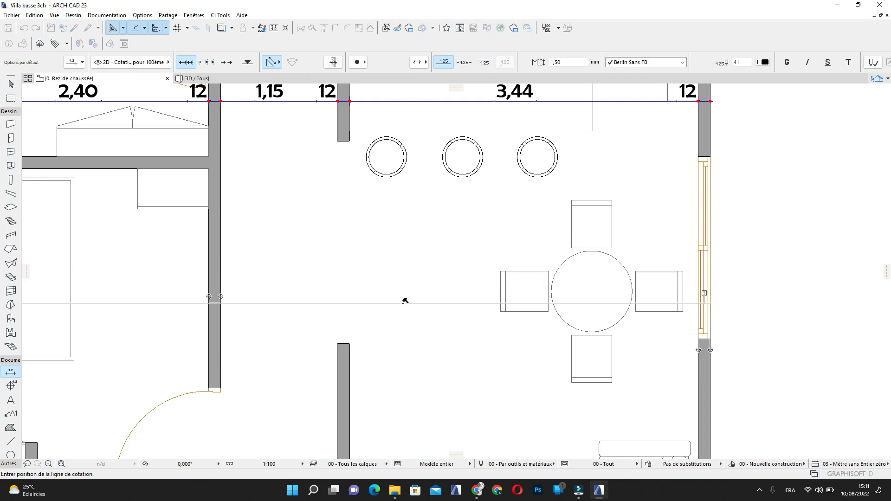
left_click(403, 322)
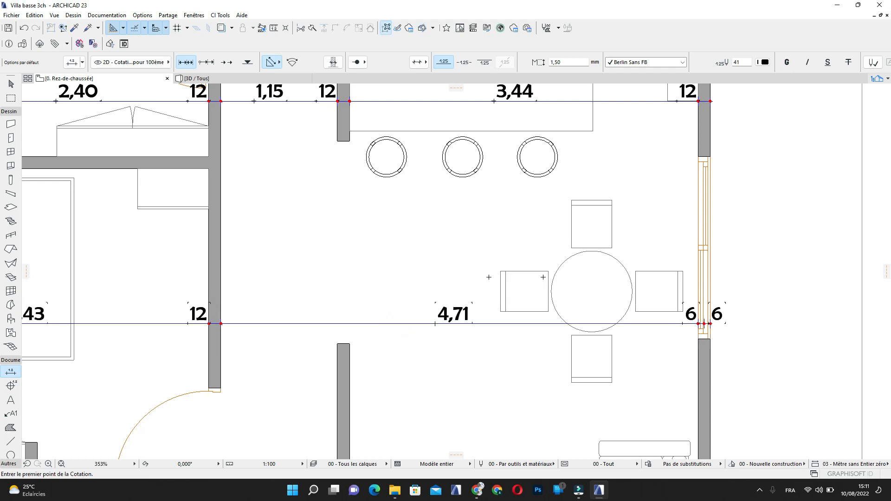
Delete the extra dimension point in the middle of the dining area's window from the new chain
scroll(682, 289, "up", 1)
scroll(715, 330, "up", 2)
key("Escape")
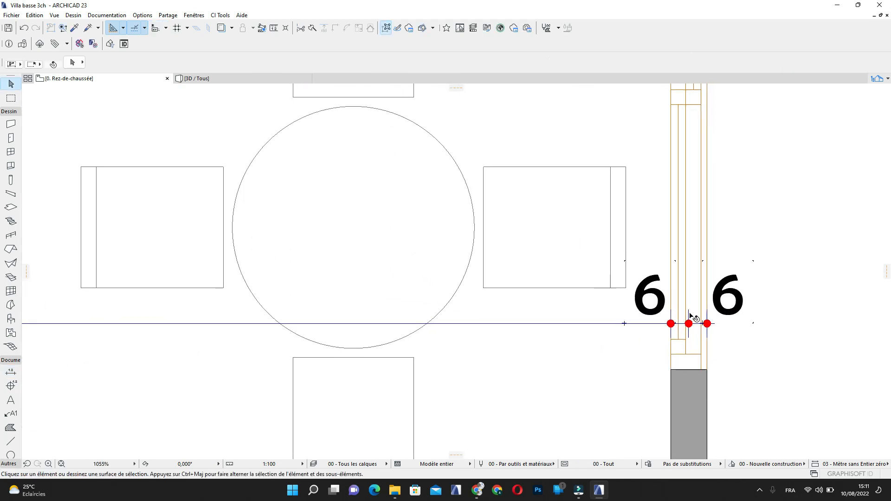
scroll(700, 327, "down", 1)
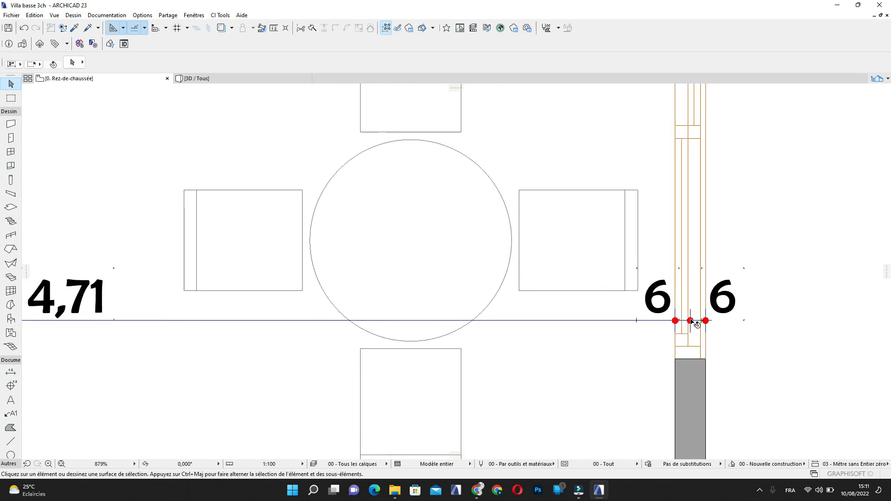
left_click(690, 321)
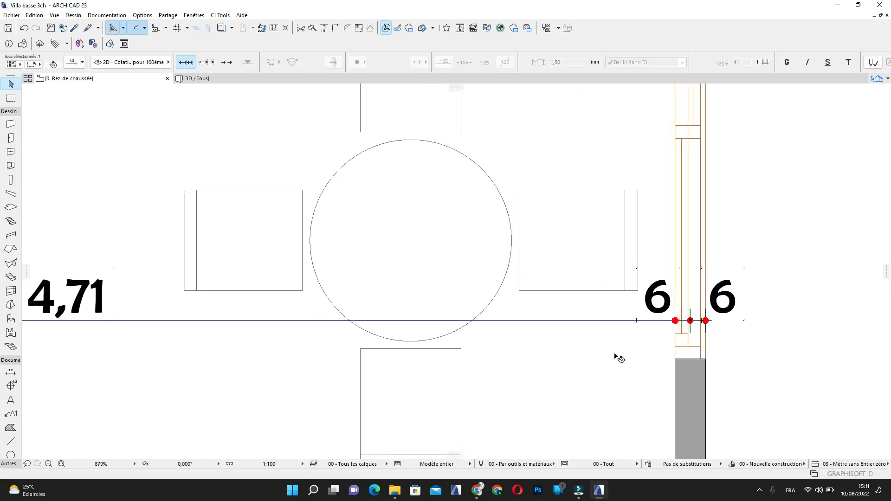
key("Delete")
Delete the wall-thickness dimension at the dining area's exterior wall so the chain ends at the wall's inner face
scroll(603, 326, "down", 5)
scroll(618, 291, "down", 1)
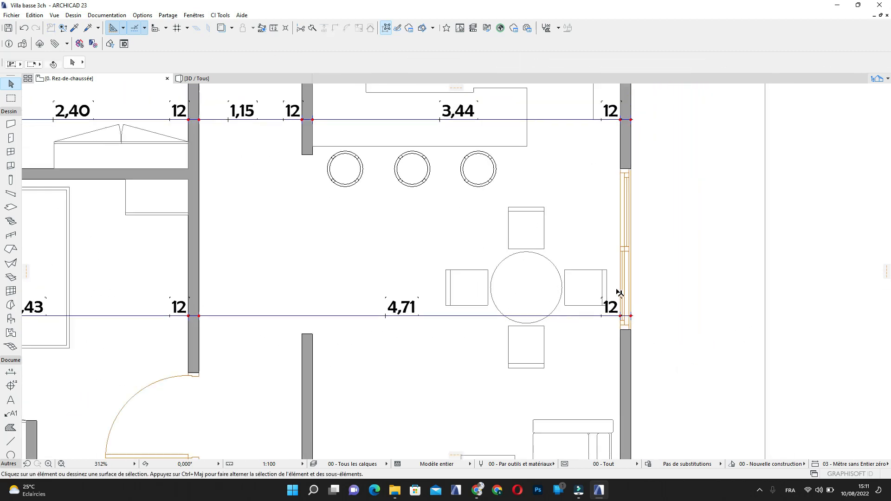
scroll(567, 293, "down", 2)
middle_click_drag(567, 293, 694, 265)
scroll(717, 267, "up", 3)
scroll(703, 288, "down", 1)
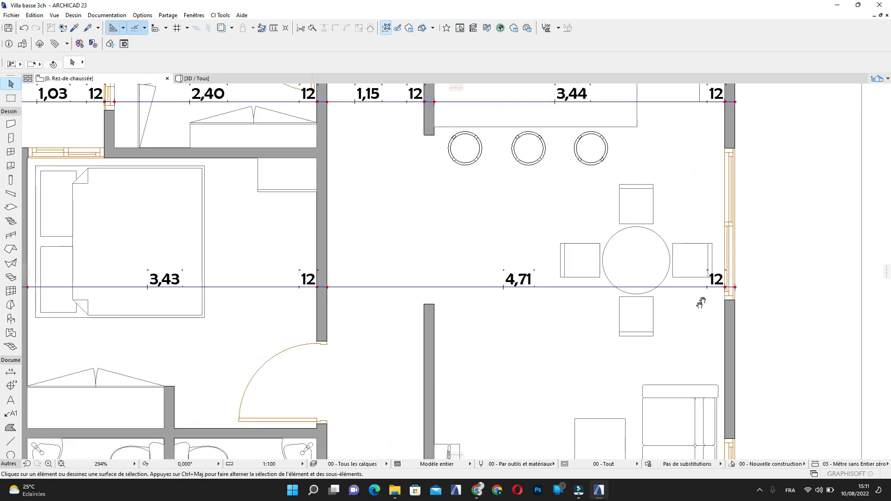
middle_click_drag(701, 302, 653, 371)
scroll(676, 361, "up", 4)
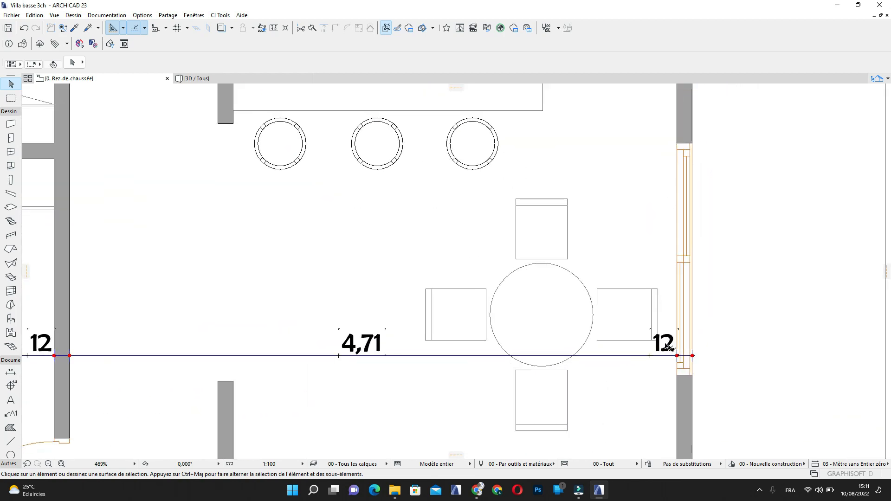
left_click(642, 361)
key("Delete")
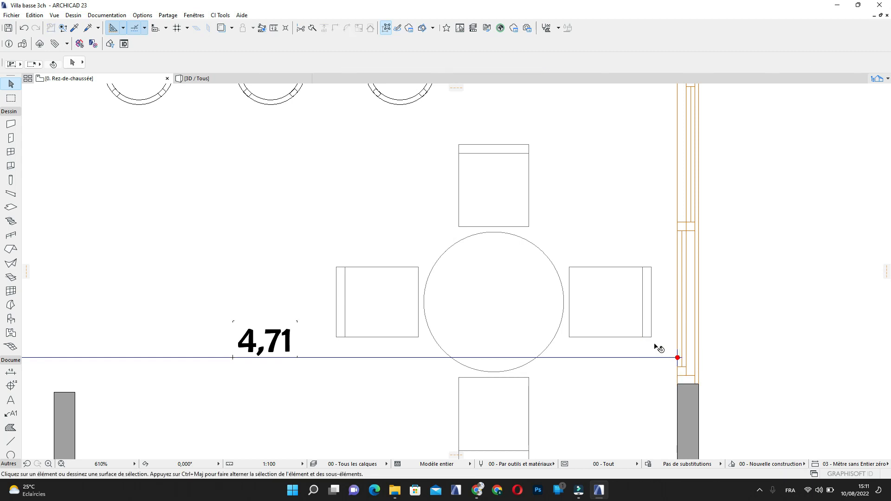
Delete the wall-thickness dimension at the second bedroom's exterior wall behind the bed's headboard
scroll(597, 350, "down", 3)
middle_click_drag(538, 359, 707, 303)
middle_click_drag(517, 303, 775, 320)
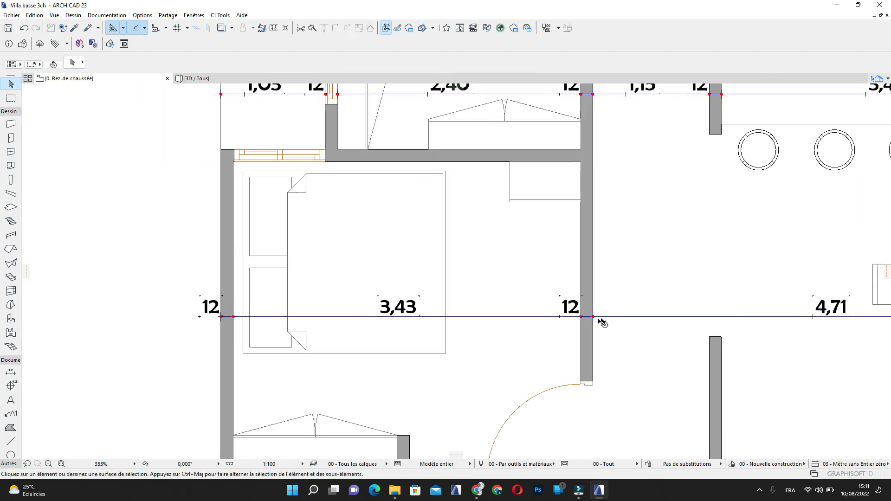
middle_click_drag(415, 322, 483, 321)
scroll(340, 313, "up", 2)
left_click(248, 305)
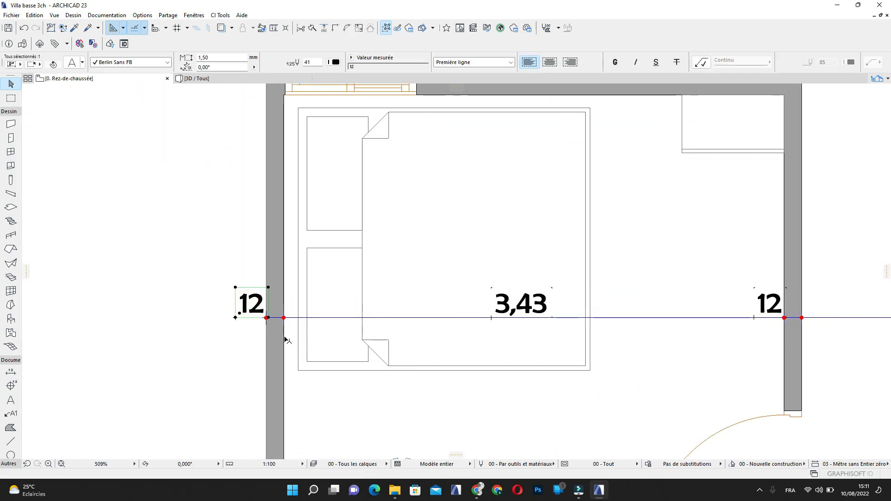
key("Delete")
Add a dimension chain across the walls of the two adjoining bathrooms, using the settings picked up from the chain through the second bedroom
scroll(433, 348, "down", 4)
middle_click_drag(481, 366, 394, 212)
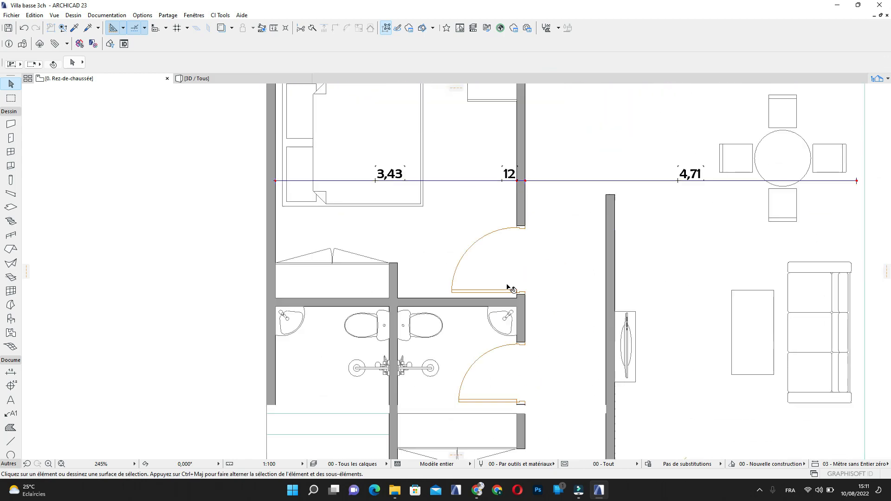
left_click(570, 181, "alt")
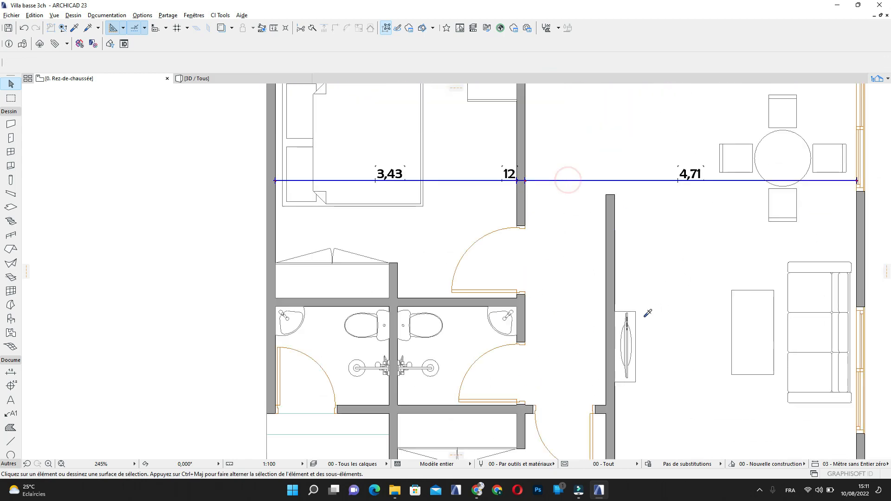
middle_click_drag(620, 324, 599, 285)
scroll(400, 244, "up", 1)
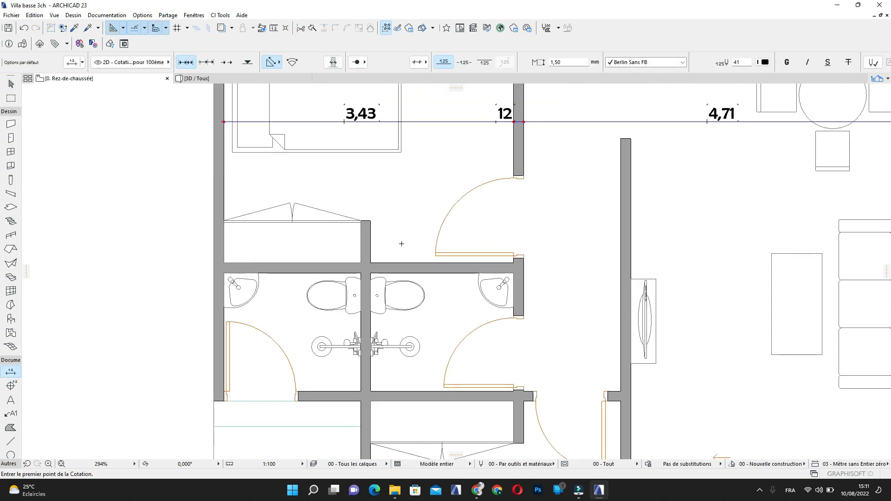
scroll(558, 245, "down", 2)
middle_click_drag(477, 275, 470, 231)
scroll(363, 250, "up", 3)
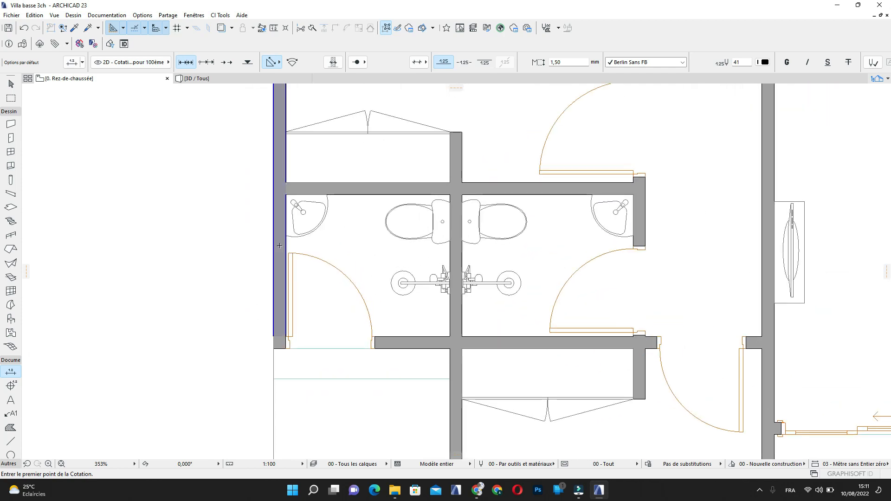
left_click(280, 246)
left_click(456, 259)
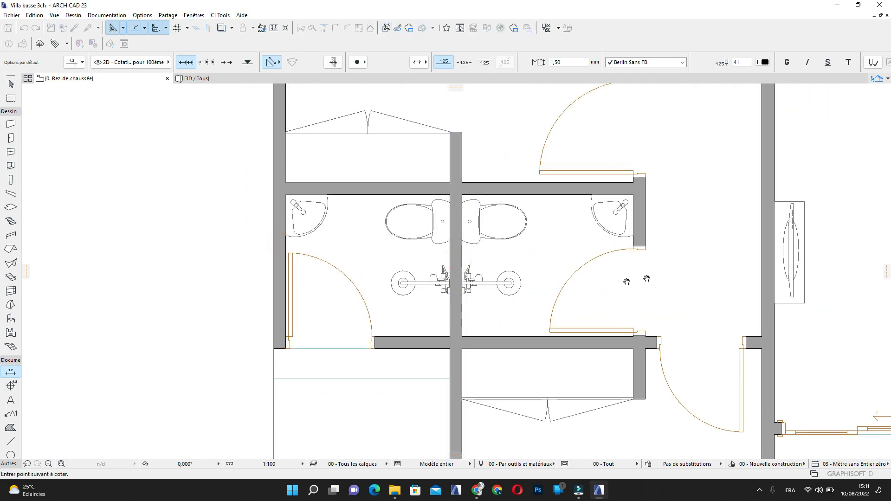
middle_click_drag(647, 278, 527, 281)
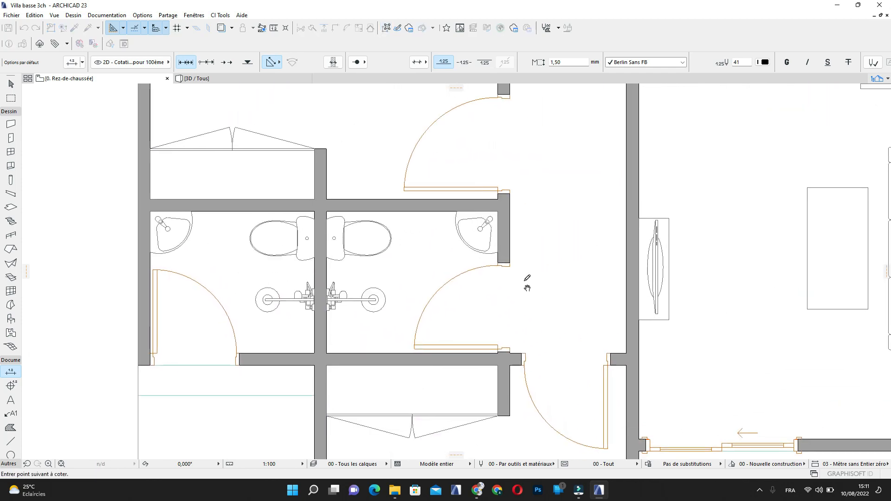
left_click(506, 253)
scroll(656, 274, "down", 2)
middle_click_drag(656, 275, 616, 272)
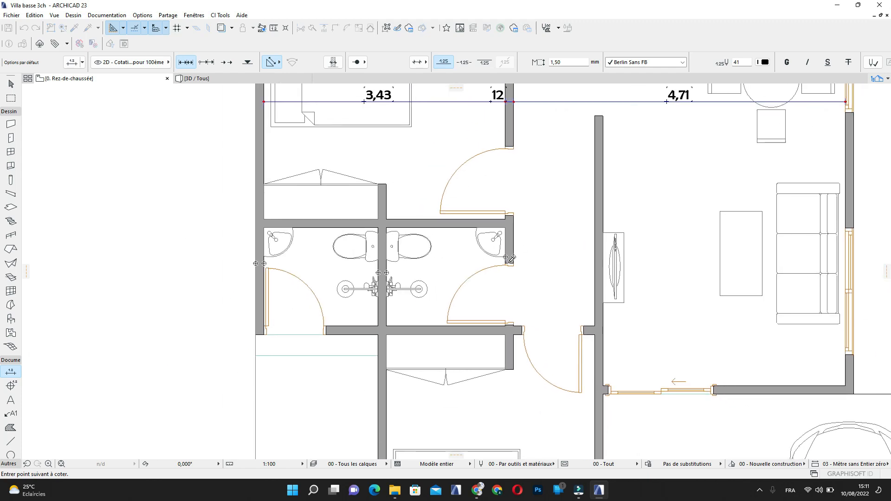
scroll(510, 269, "down", 3)
scroll(462, 259, "up", 3)
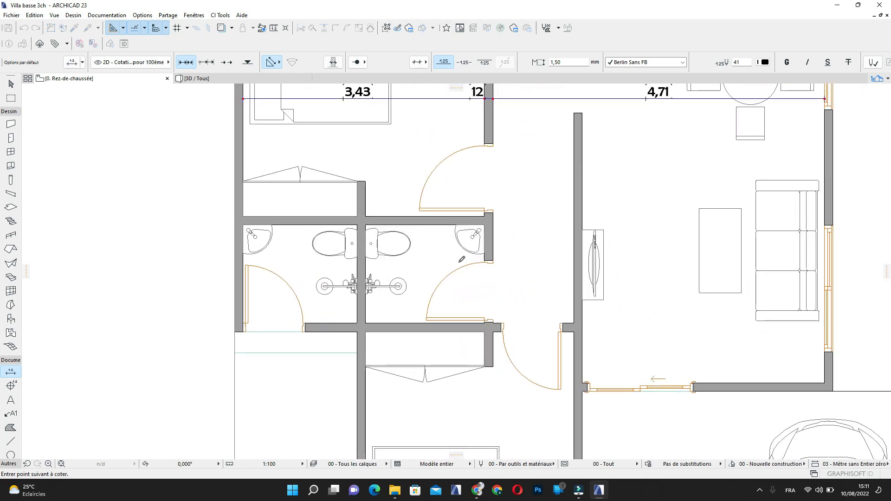
double_click(424, 272)
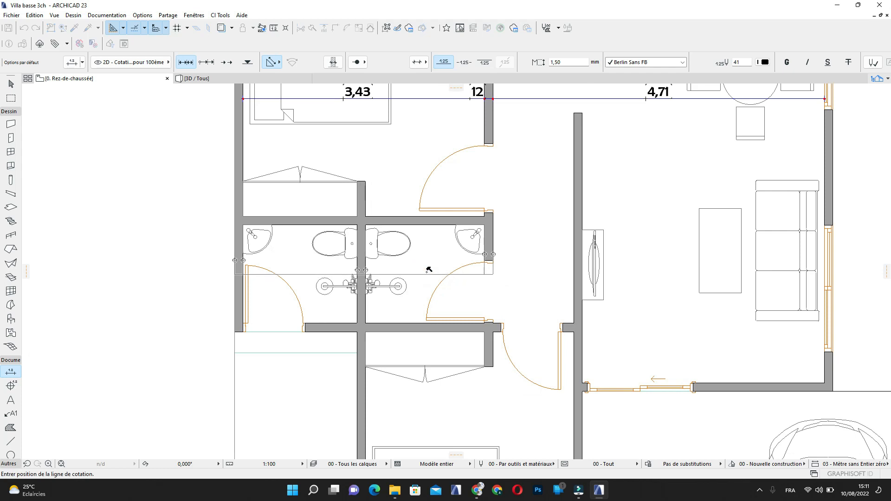
left_click(428, 268)
Delete the three wall-thickness dimensions from the bathroom chain, keeping only the two interior room widths
scroll(485, 270, "up", 2)
key("Escape")
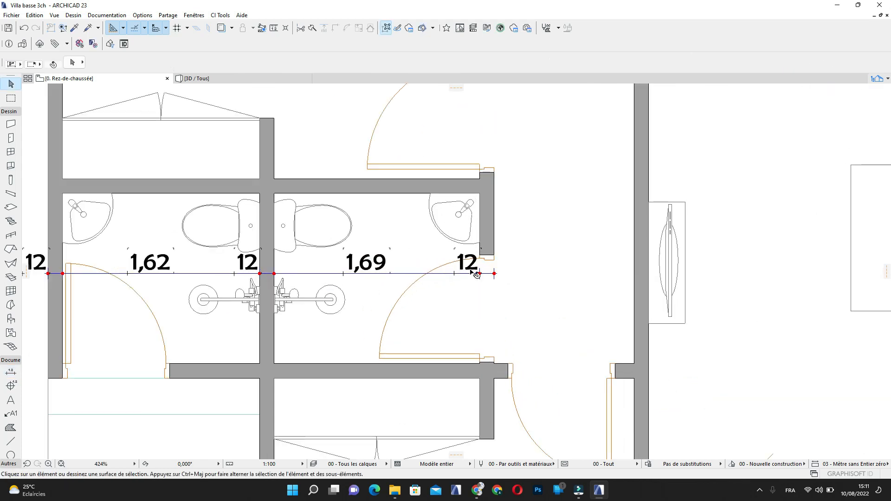
left_click(469, 269)
key("Delete")
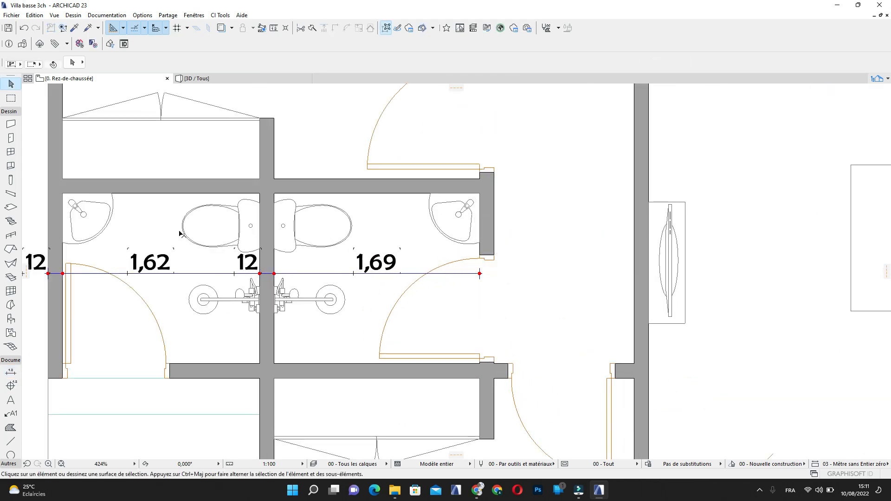
left_click(49, 261)
key("Delete")
left_click(246, 262)
key("Delete")
scroll(354, 282, "down", 4)
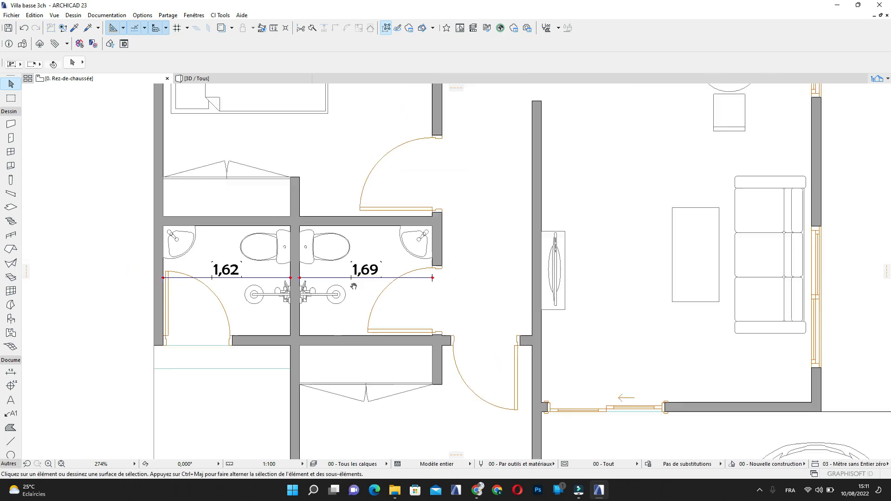
middle_click_drag(517, 282, 393, 267)
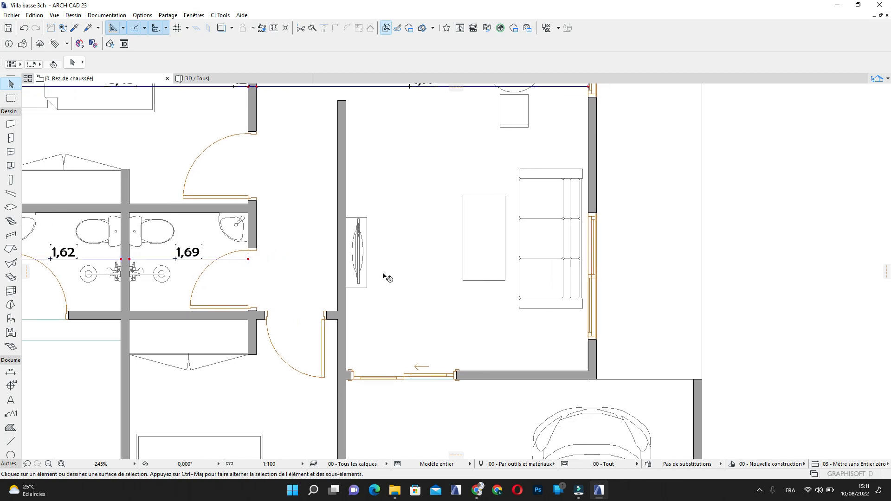
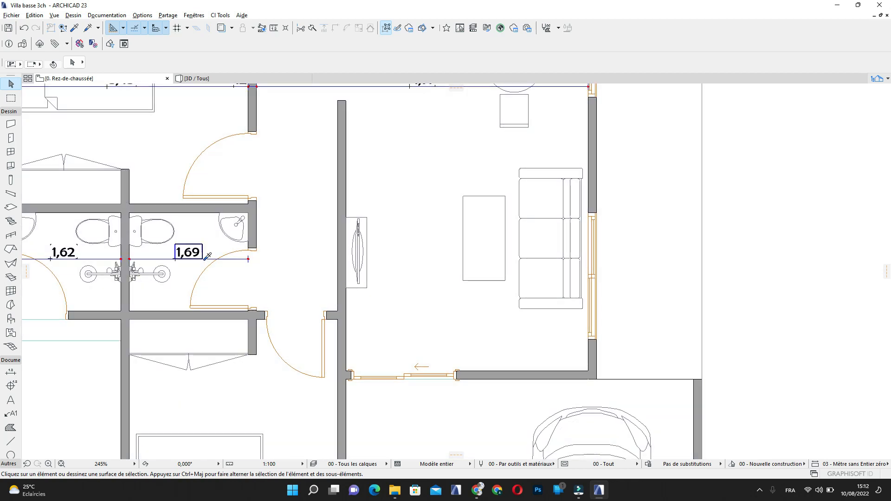
Add a dimension chain across the living room from the TV wall to the exterior wall, using the settings picked up from the bathroom chain
left_click(208, 258, "alt")
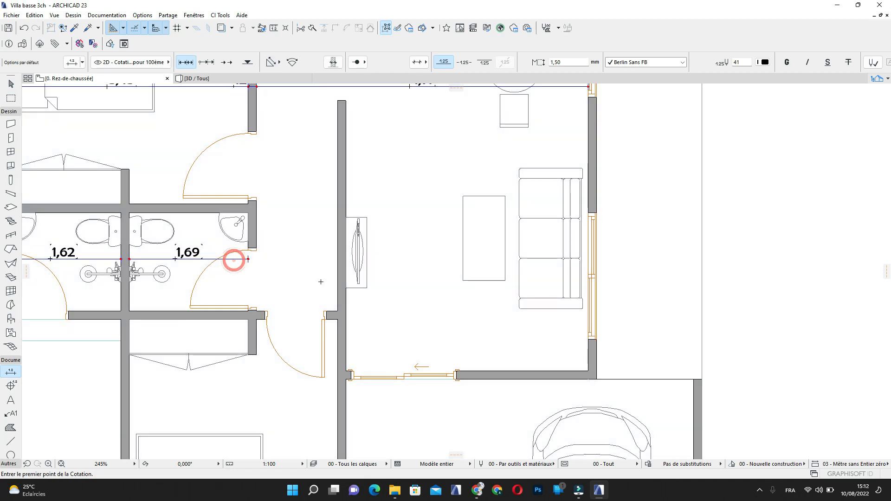
left_click(342, 305)
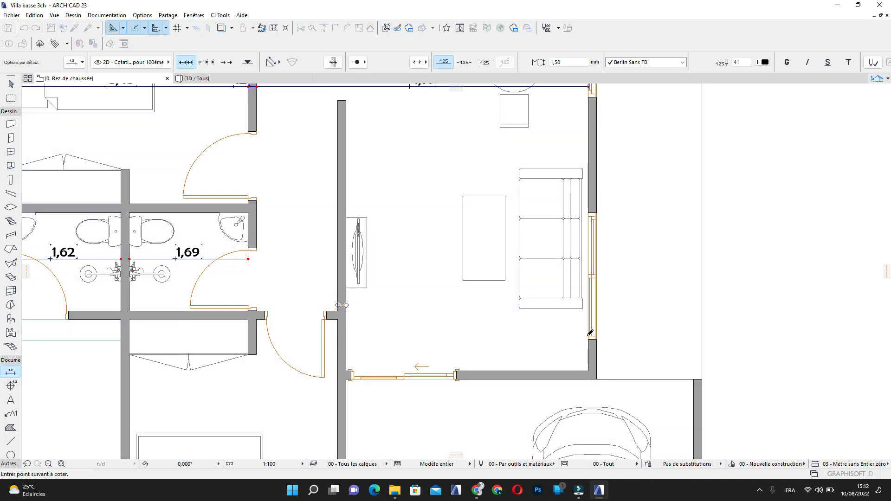
left_click(593, 352)
double_click(463, 297)
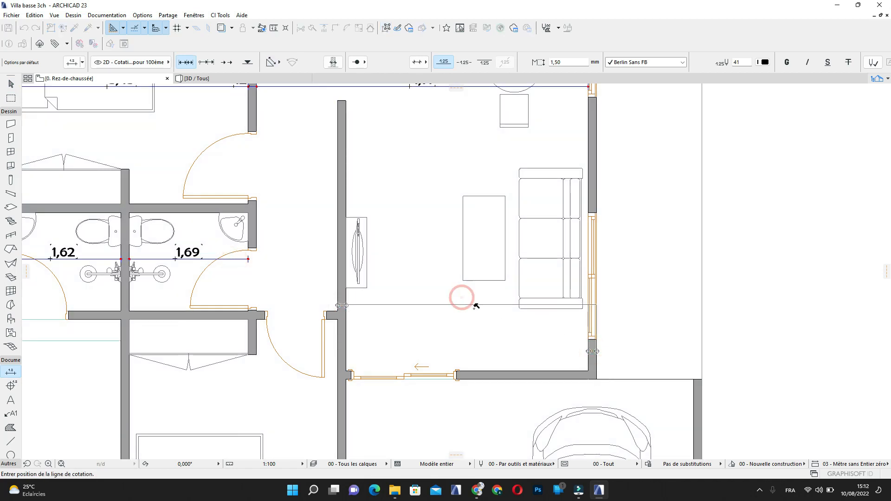
left_click(489, 350)
middle_click_drag(511, 349, 626, 273)
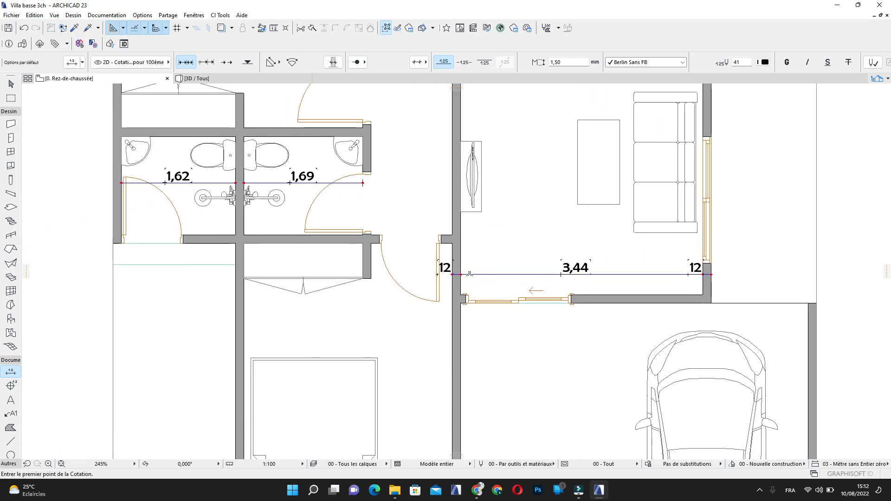
Delete the dimension chain just placed across the living room
key("Escape")
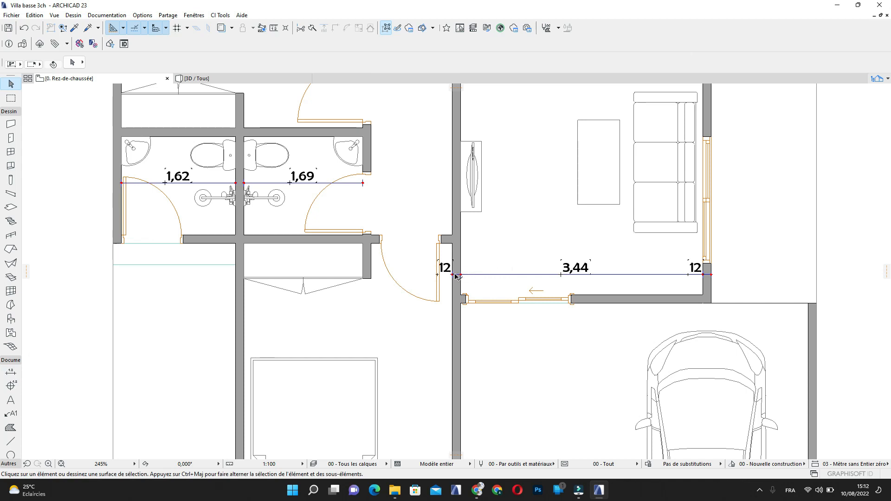
left_click(544, 274)
key("Delete")
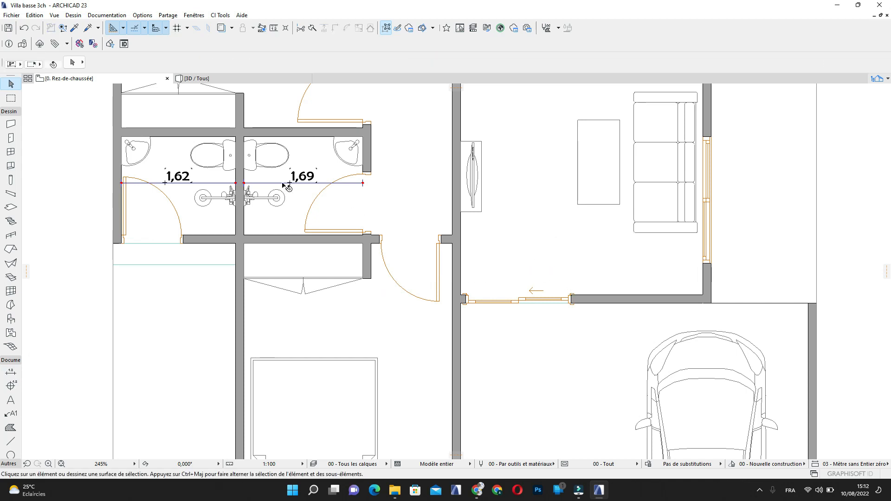
left_click(325, 183, "alt")
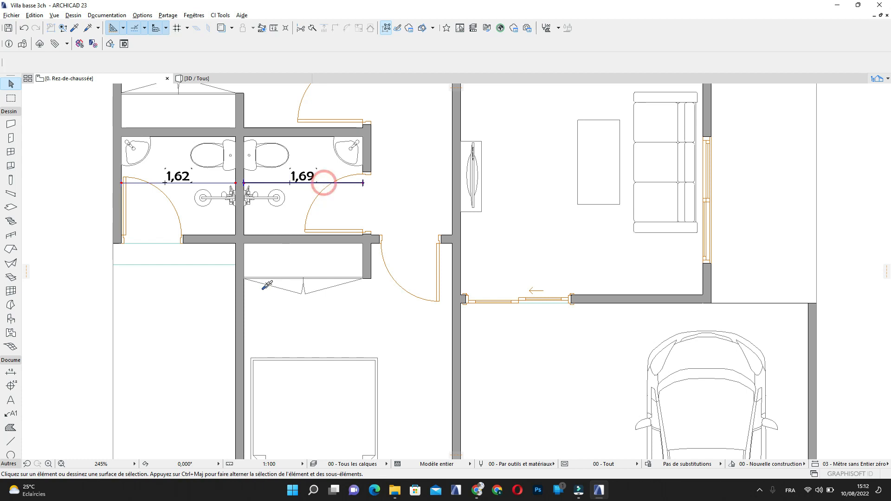
left_click(241, 298)
left_click(457, 320)
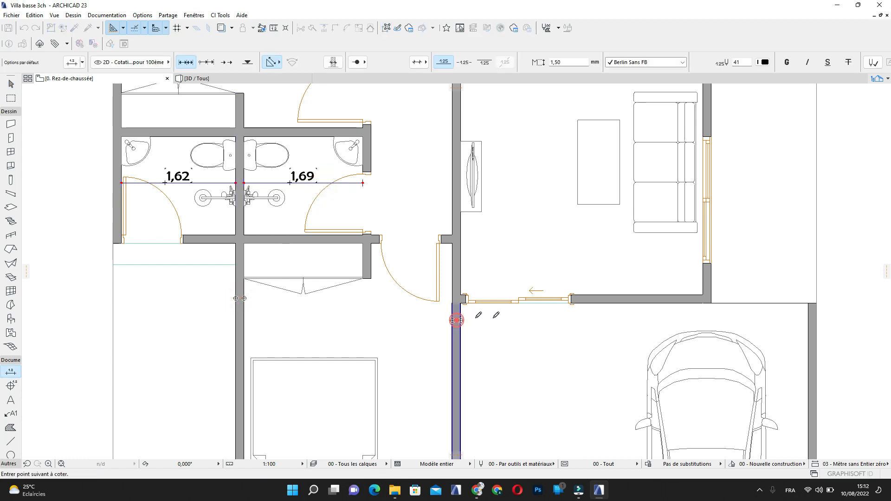
left_click(652, 299)
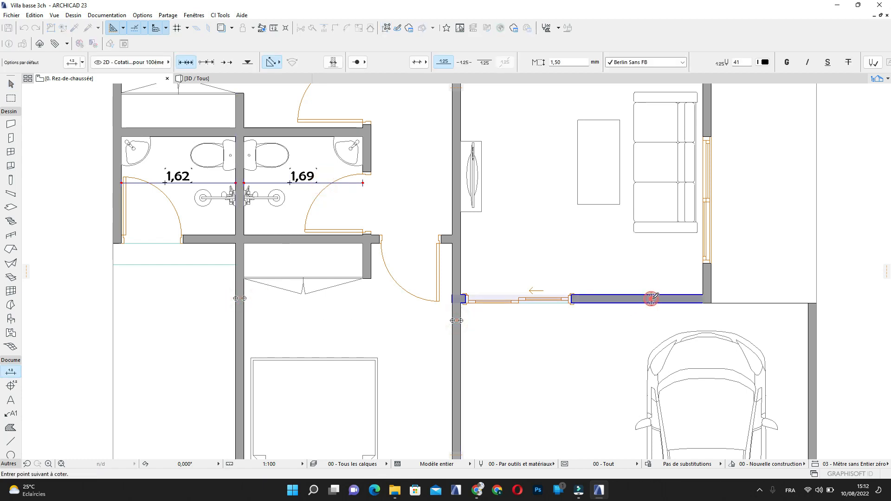
left_click(709, 276)
double_click(566, 273)
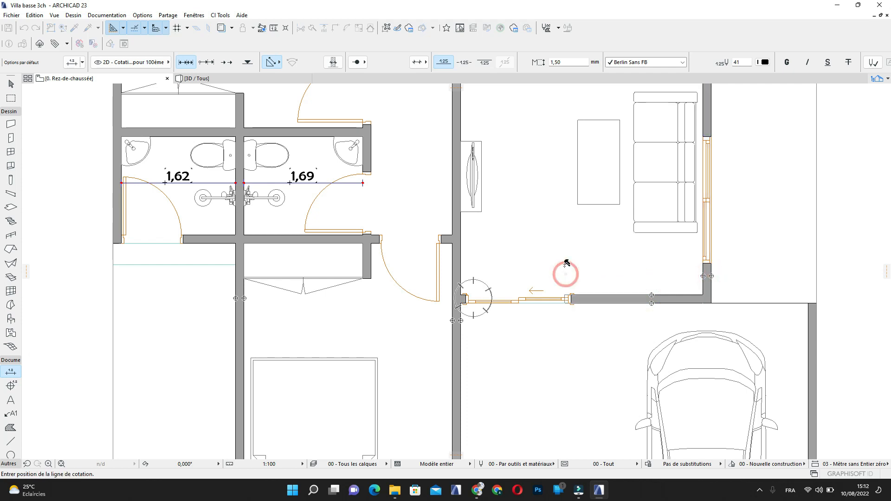
left_click(676, 279)
Add one dimension chain across the third bedroom and living room, running through the wardrobe and above the sliding door
left_click(239, 268)
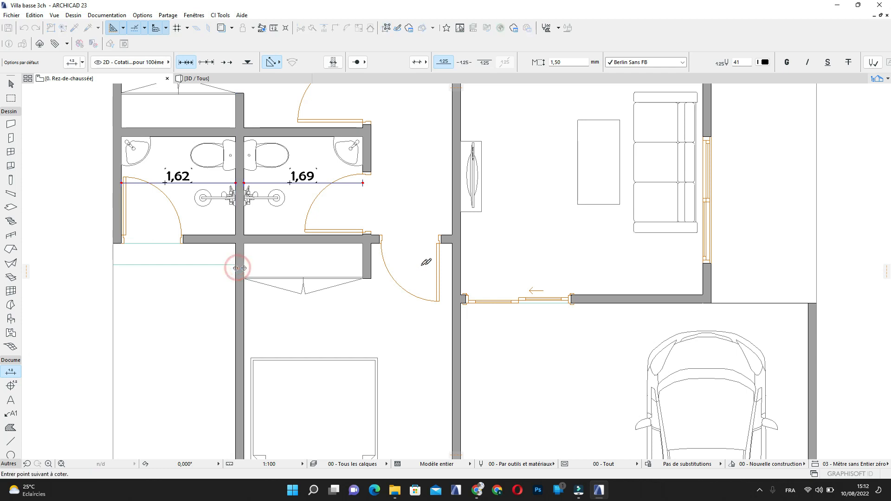
left_click(457, 268)
left_click(707, 279)
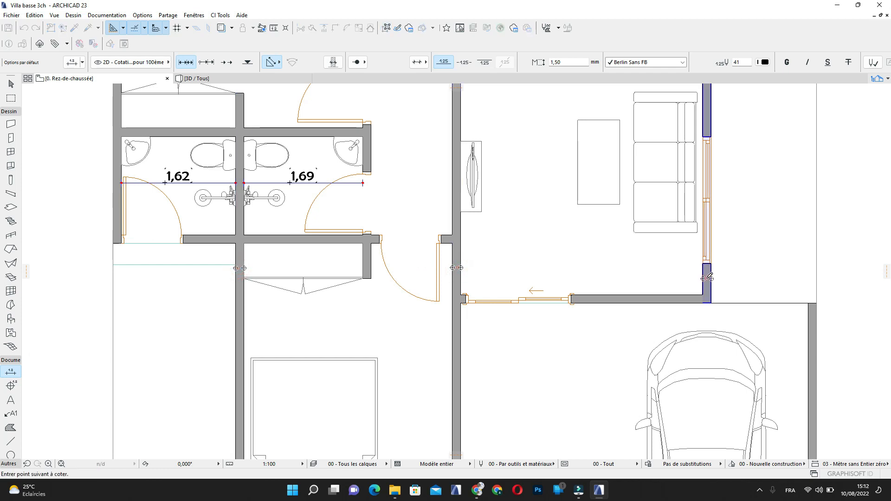
double_click(518, 259)
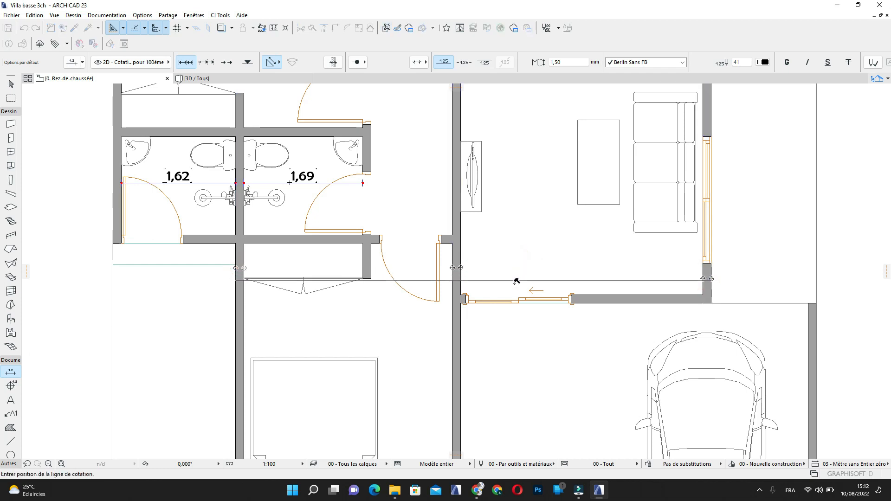
left_click(524, 268)
Add a dimension chain across the garage from the third bedroom's wall to the outer boundary wall, running over the car
scroll(514, 262, "down", 2)
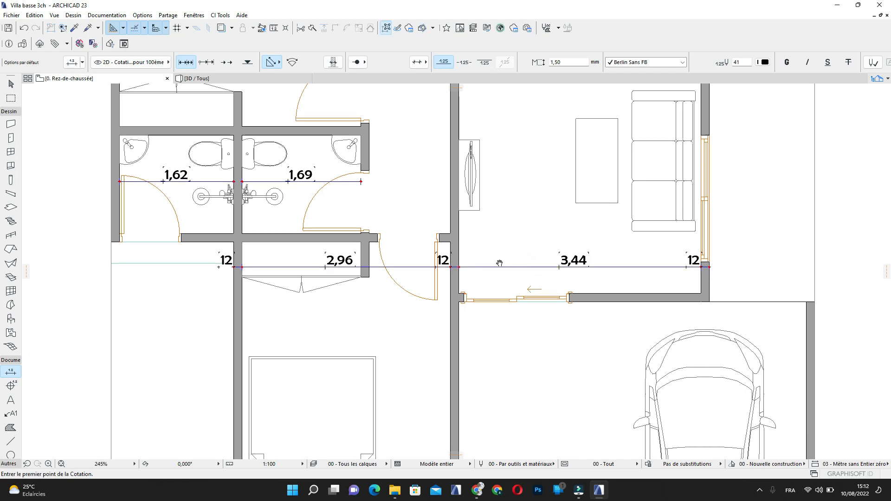
middle_click_drag(516, 280, 434, 249)
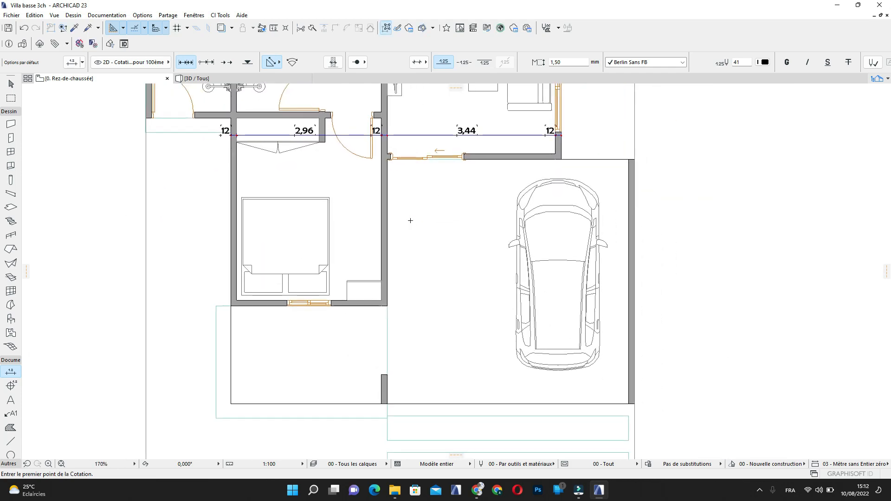
left_click(387, 231)
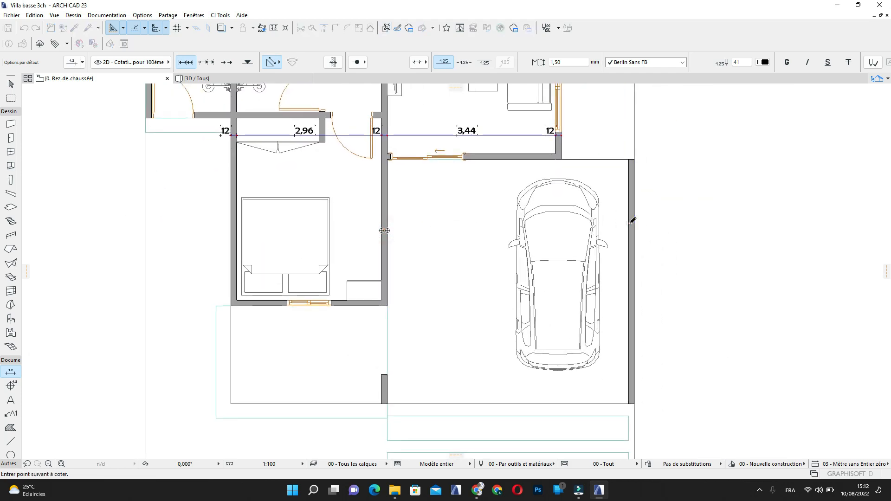
double_click(489, 247)
left_click(489, 260)
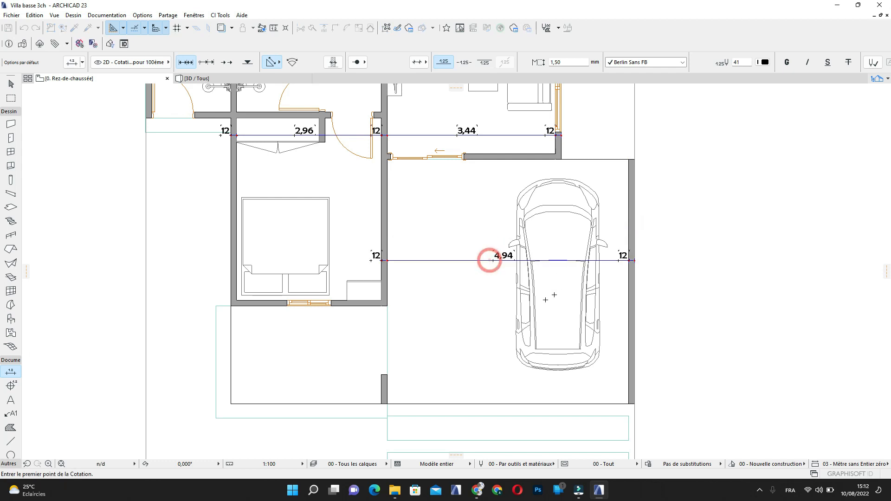
Start an exterior dimension chain on the grass-side facade at the first bedroom's outer corner, picking both edges of the bedroom window
middle_click_drag(522, 301, 585, 284)
middle_click_drag(376, 319, 382, 342)
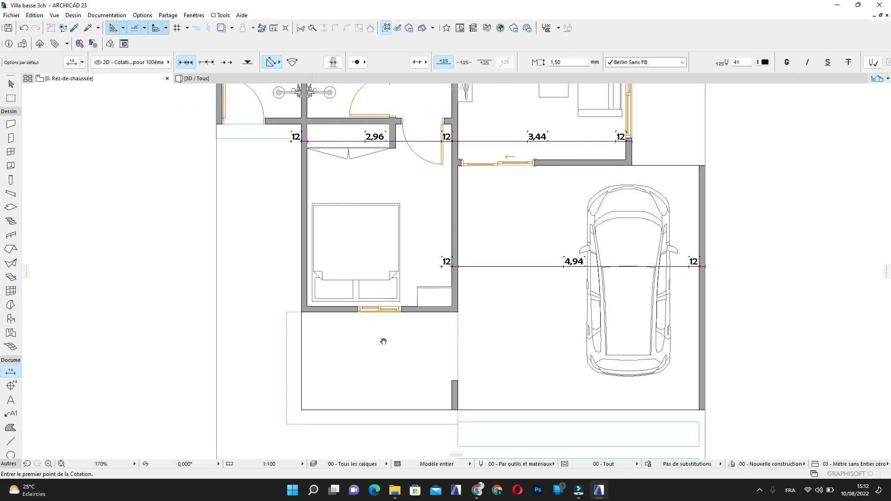
scroll(400, 350, "down", 5)
scroll(462, 242, "down", 4)
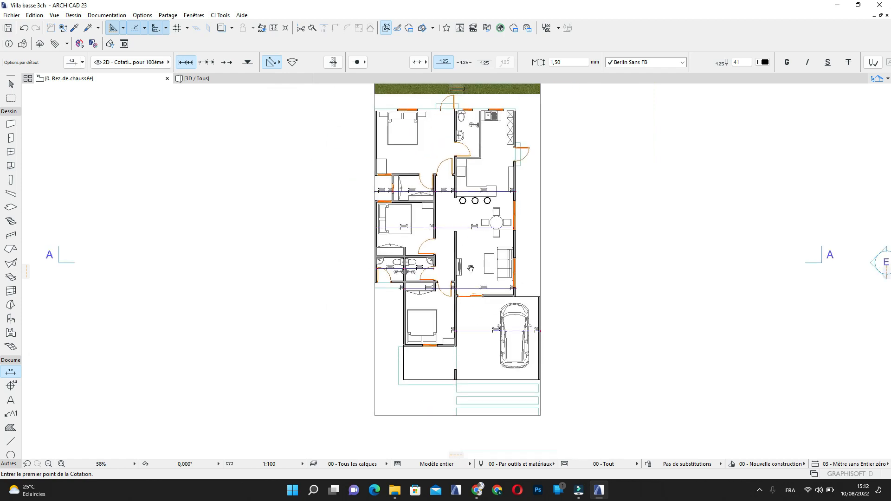
middle_click_drag(469, 267, 498, 386)
scroll(406, 236, "up", 8)
middle_click_drag(405, 238, 411, 203)
scroll(404, 203, "up", 1)
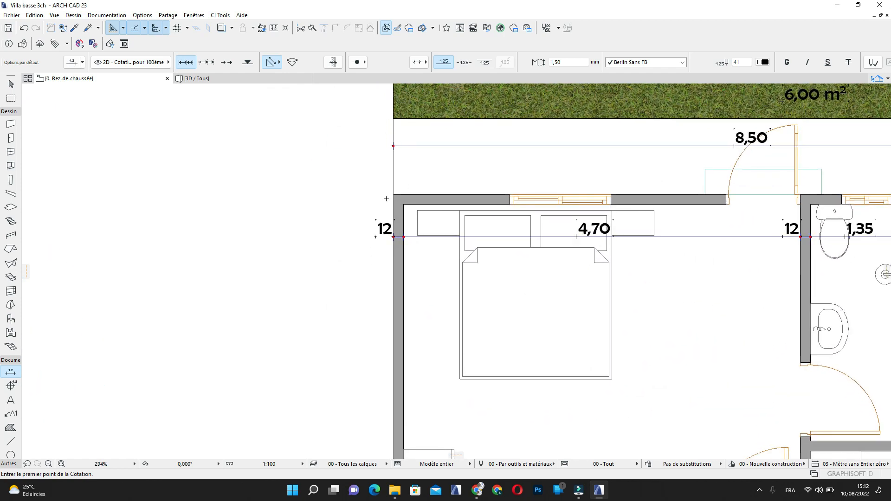
middle_click_drag(502, 189, 432, 208)
scroll(337, 208, "up", 2)
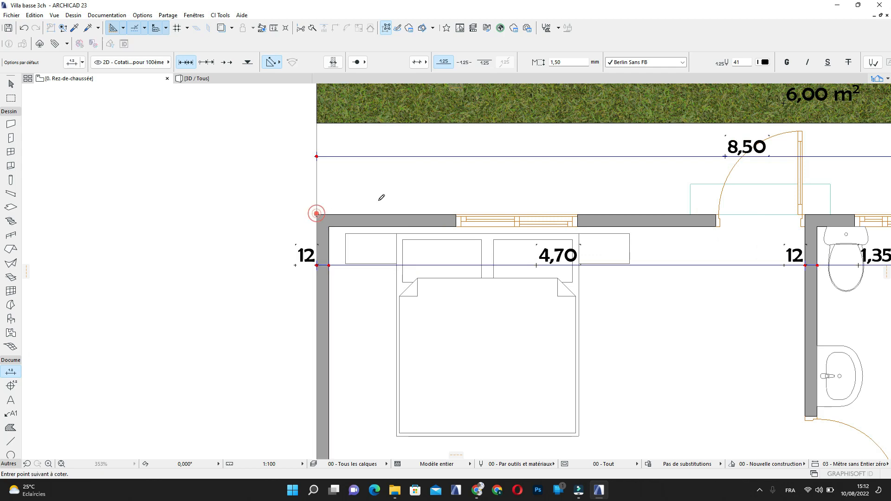
left_click(317, 215)
left_click(456, 215)
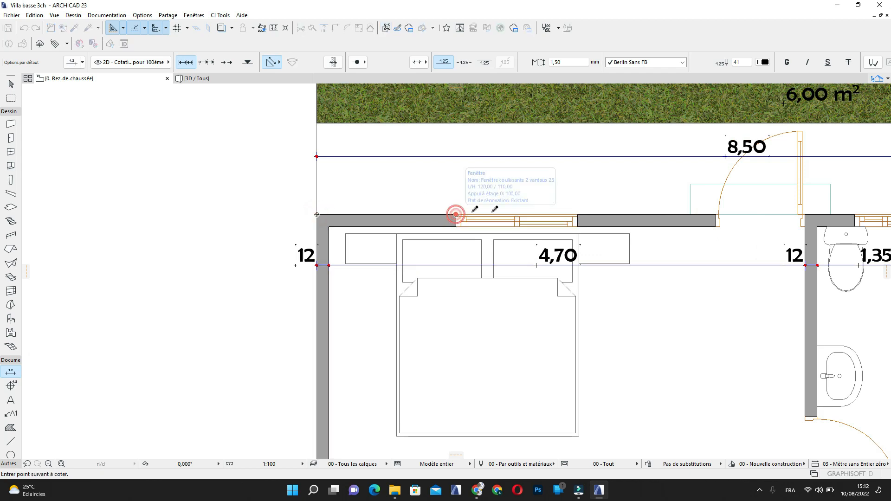
left_click(578, 214)
scroll(629, 211, "down", 1)
middle_click_drag(629, 211, 474, 215)
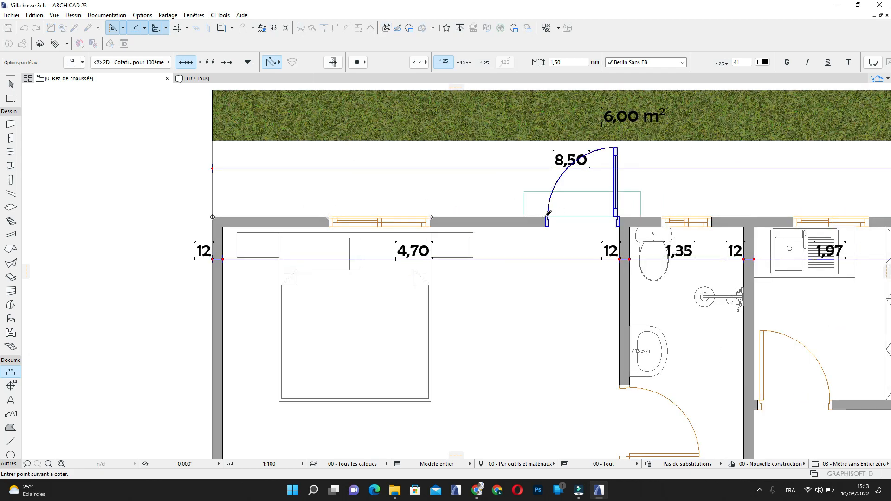
Continue the facade chain through the edges of the exterior door, bathroom window and kitchen window to the kitchen's outer corner
left_click(545, 217)
left_click(620, 217)
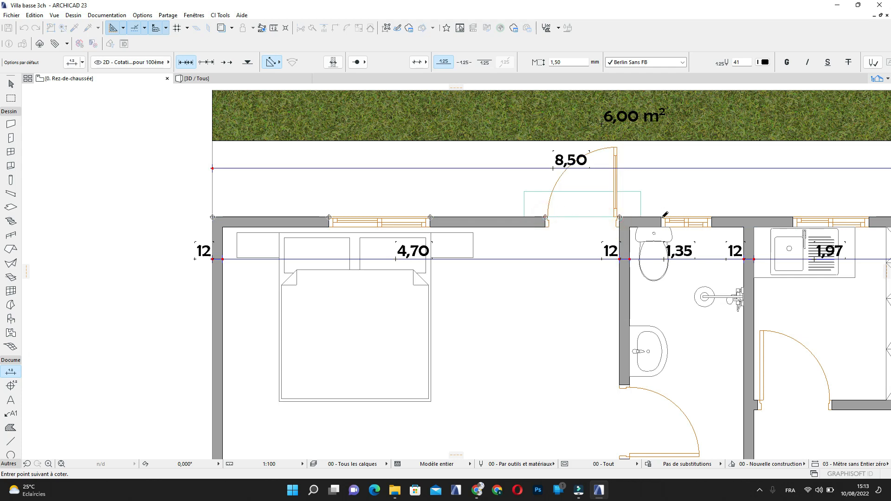
left_click(661, 216)
left_click(712, 216)
middle_click_drag(715, 215, 497, 215)
left_click(576, 214)
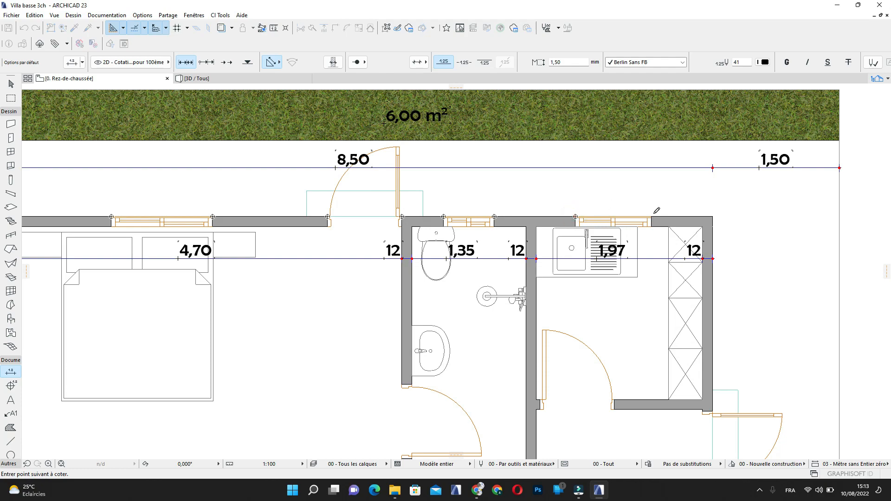
left_click(712, 215)
Place the facade's dimension chain between the exterior wall and the 8,50 overall dimension line
scroll(710, 215, "down", 1)
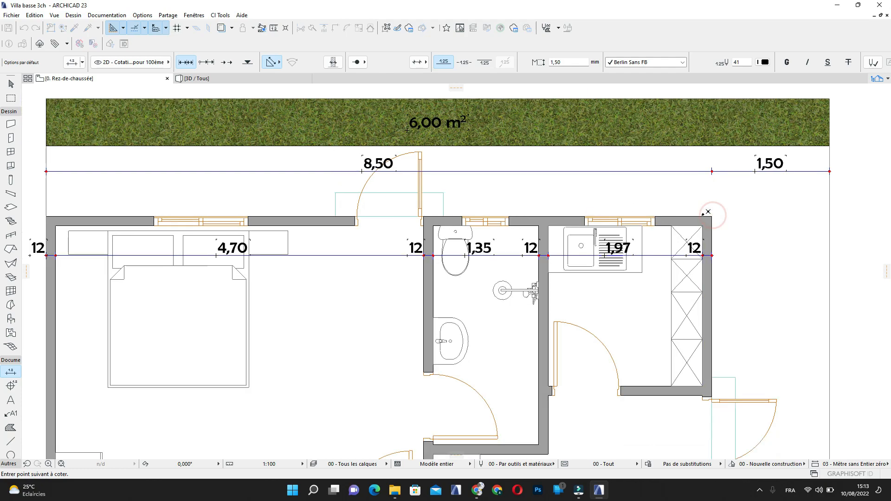
scroll(708, 212, "down", 3)
scroll(689, 231, "up", 3)
double_click(504, 198)
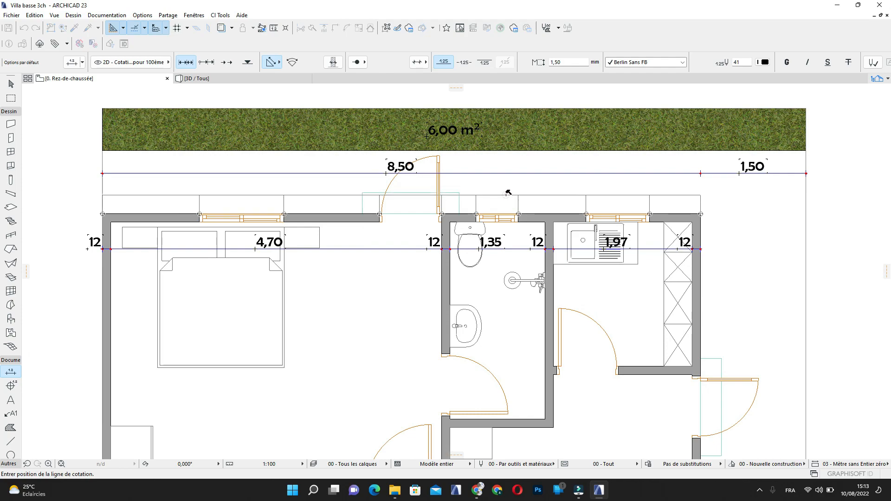
left_click(508, 195)
Examine the new exterior dimension chain along the grass-side facade, including its window and door dimensions
middle_click_drag(491, 238, 583, 252)
scroll(580, 312, "down", 1)
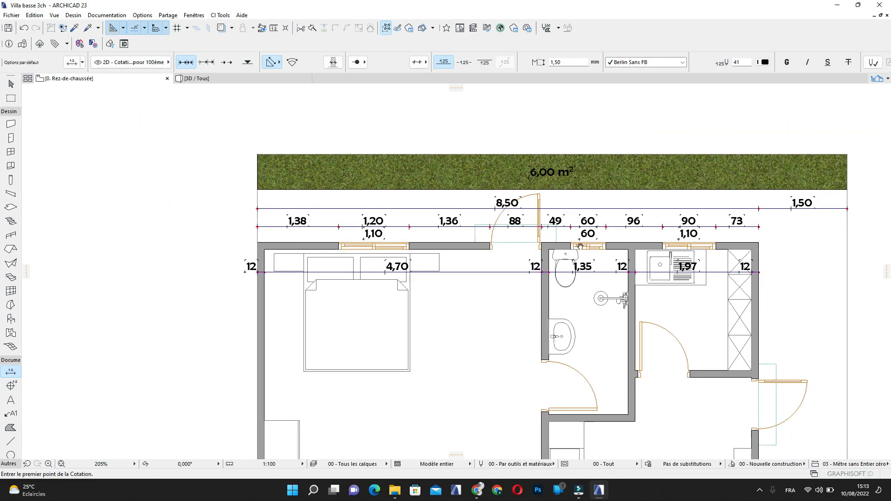
middle_click_drag(581, 312, 579, 322)
scroll(412, 239, "up", 3)
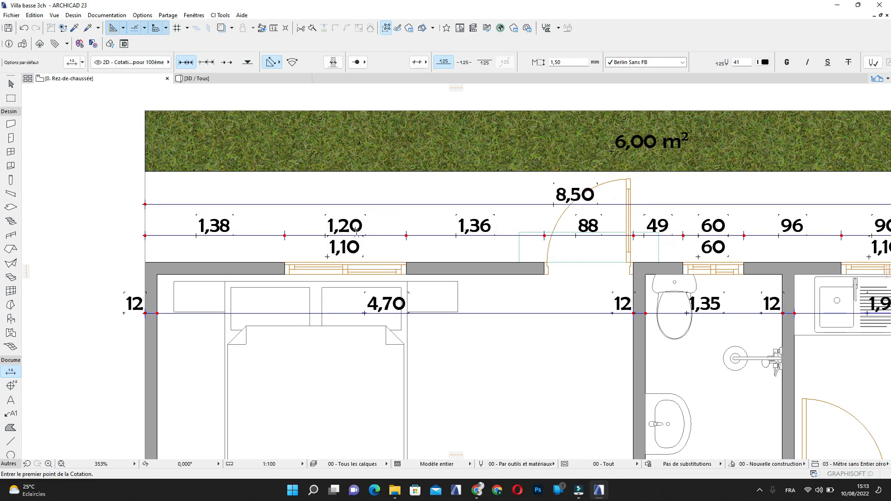
middle_click_drag(561, 251, 458, 256)
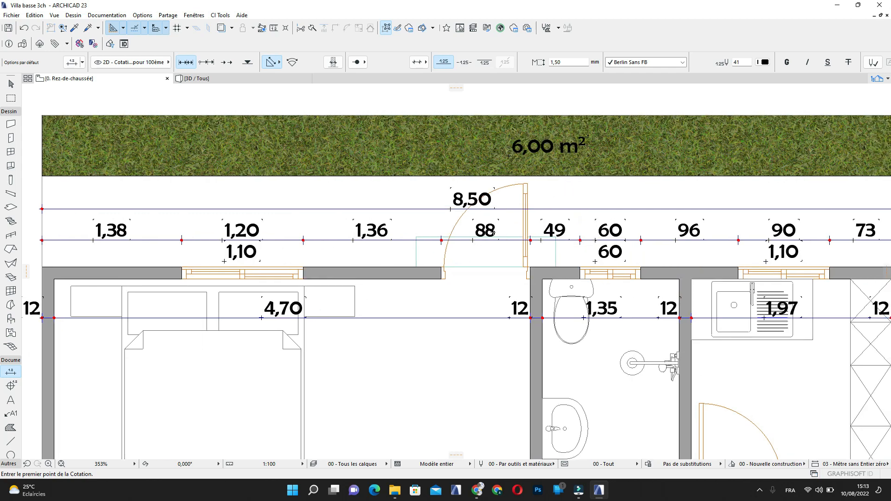
middle_click_drag(535, 251, 460, 251)
middle_click_drag(714, 267, 699, 248)
scroll(699, 248, "down", 1)
middle_click_drag(718, 298, 706, 237)
scroll(707, 236, "down", 1)
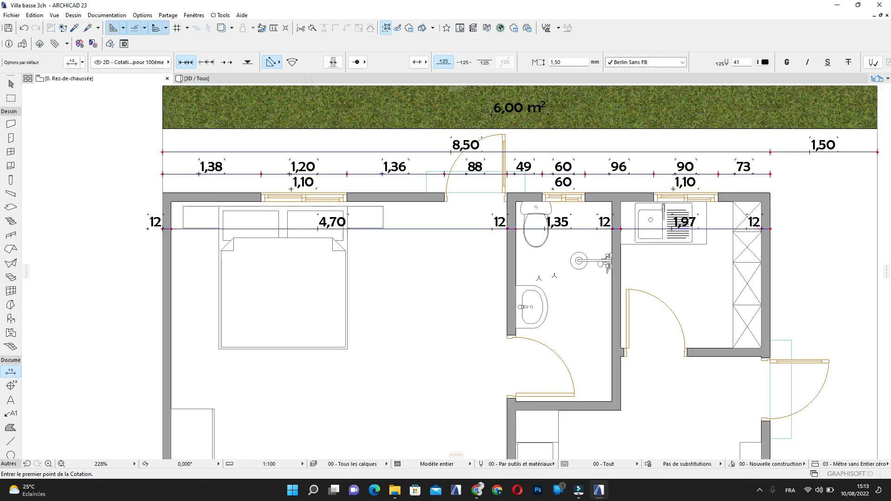
Delete the 12 wall-thickness segment at the left end of the upper interior dimension chain
middle_click_drag(374, 245, 565, 265)
scroll(565, 265, "down", 1)
scroll(400, 201, "up", 2)
scroll(388, 222, "up", 1)
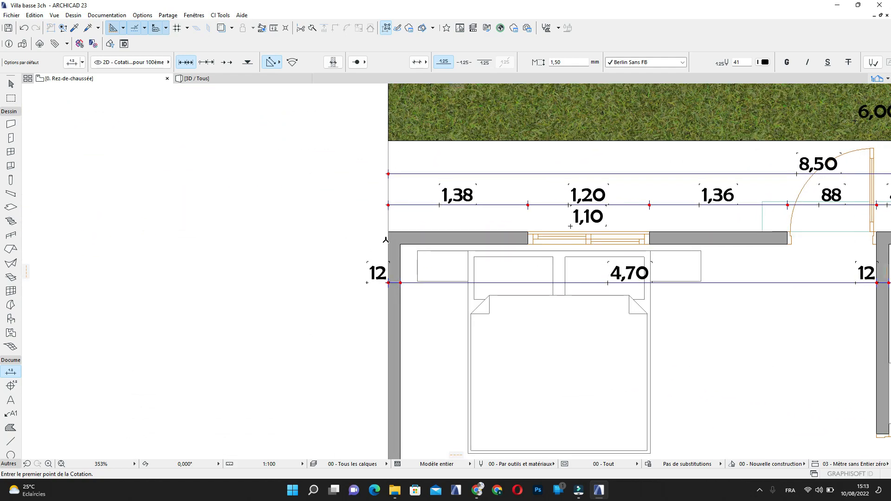
key("Escape")
left_click(381, 276)
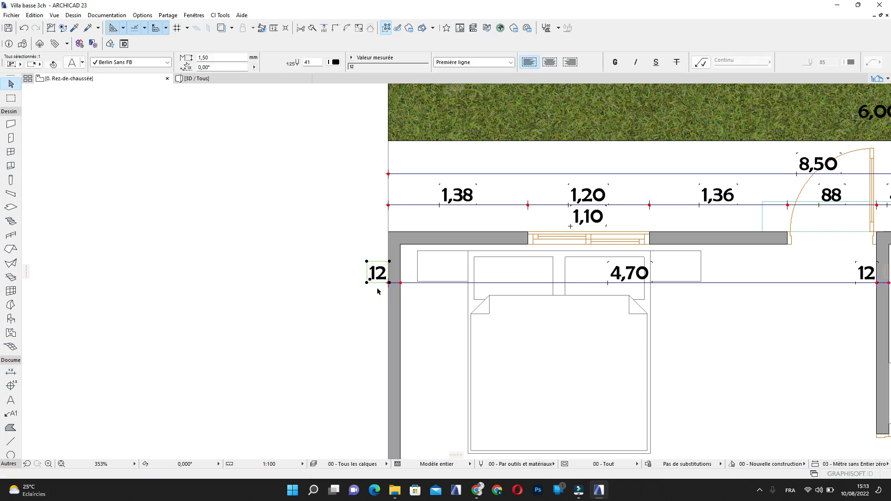
key("Delete")
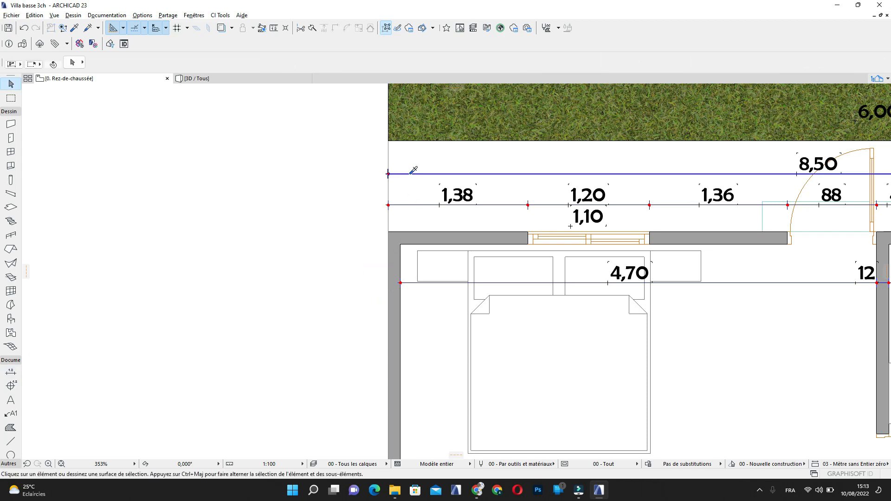
Start a dimension chain along the left facade, picking the upper outer corner, both recess corners and both edges of the recessed window
left_click(388, 232)
scroll(390, 304, "down", 5)
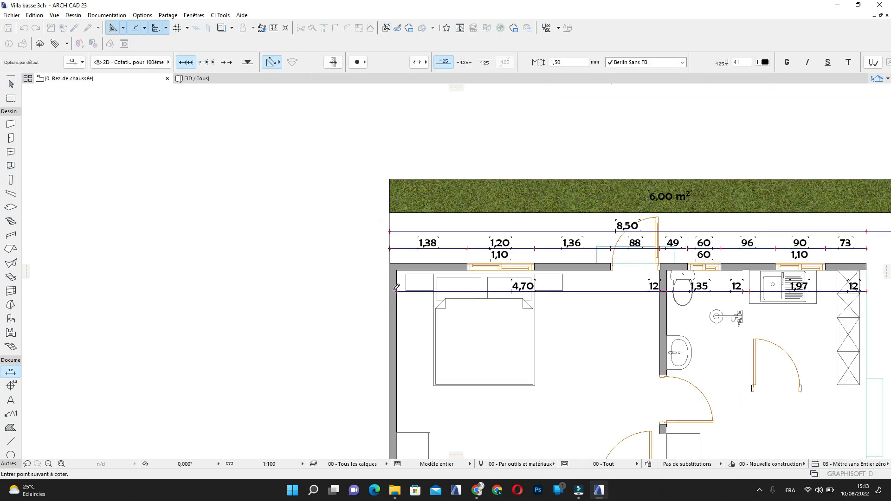
middle_click_drag(393, 409, 408, 297)
scroll(407, 325, "up", 5)
middle_click_drag(408, 332, 422, 240)
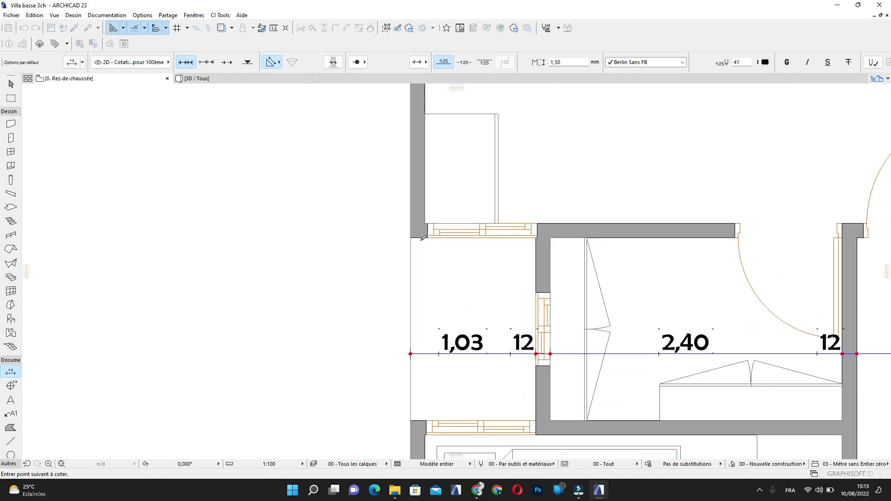
left_click(411, 238)
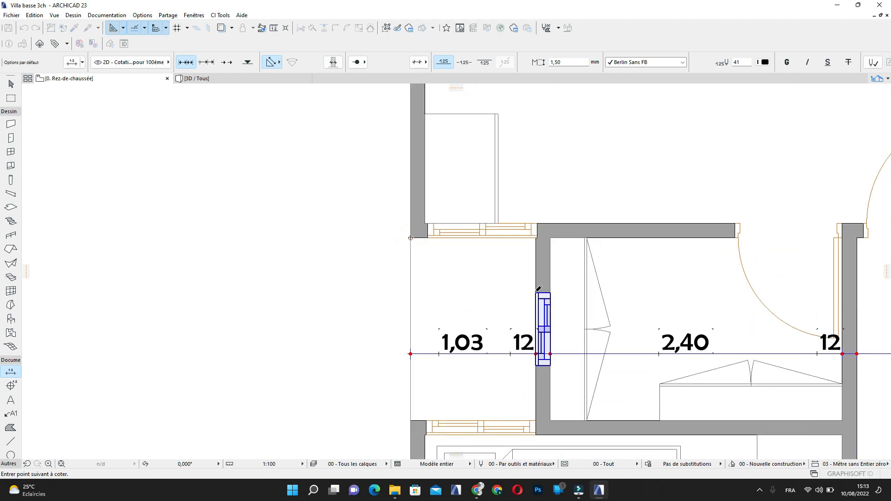
left_click(536, 293)
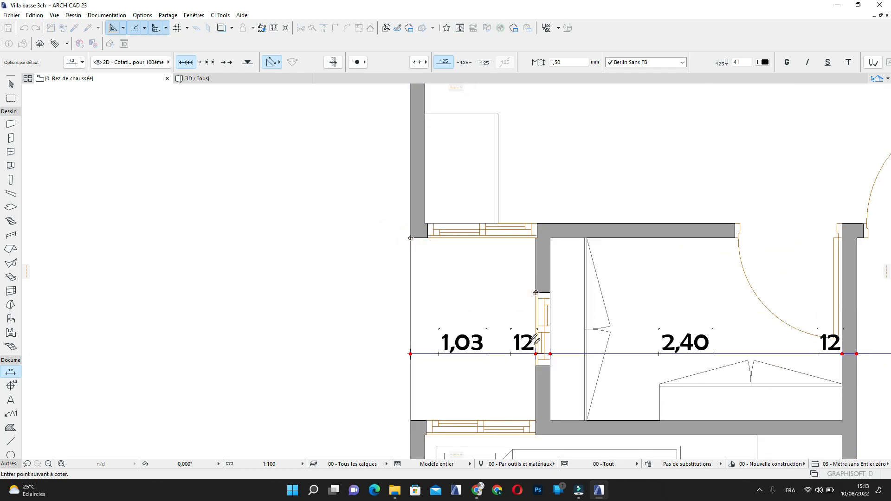
left_click(536, 367)
left_click(411, 422)
Extend the left facade chain with the outer wall corner beside the bathroom door and the lower bedroom's outer corner
scroll(411, 421, "down", 3)
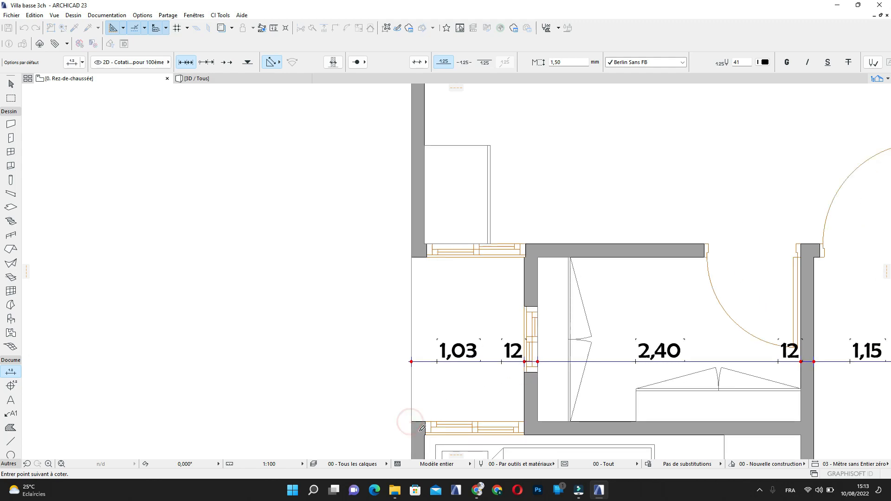
middle_click_drag(413, 441, 436, 237)
middle_click_drag(451, 345, 488, 261)
scroll(461, 241, "down", 1)
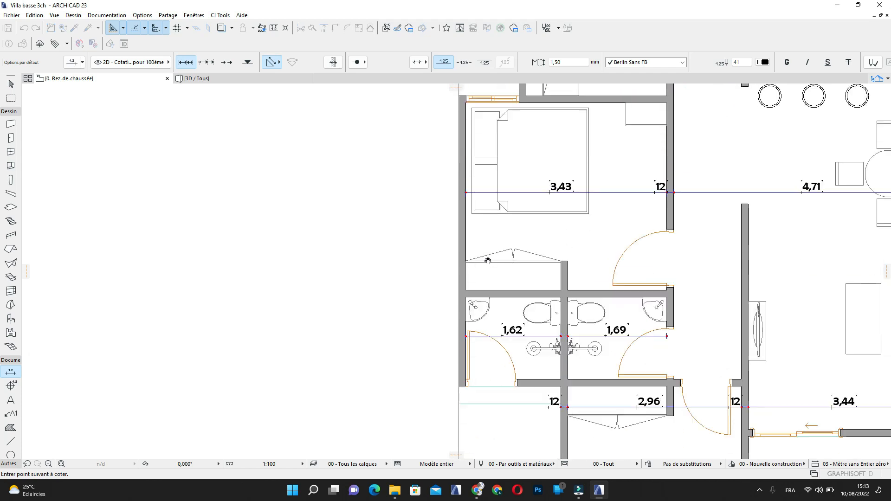
middle_click_drag(498, 331, 508, 270)
scroll(486, 331, "up", 3)
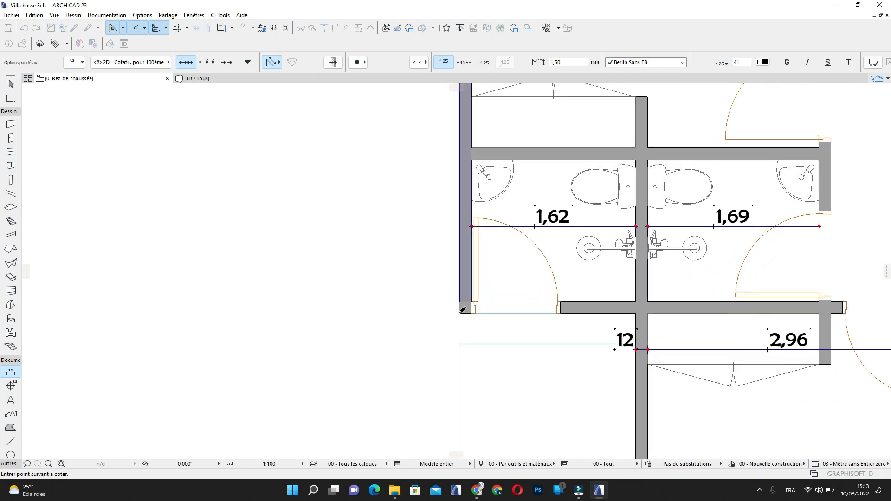
left_click(459, 314)
scroll(489, 358, "down", 3)
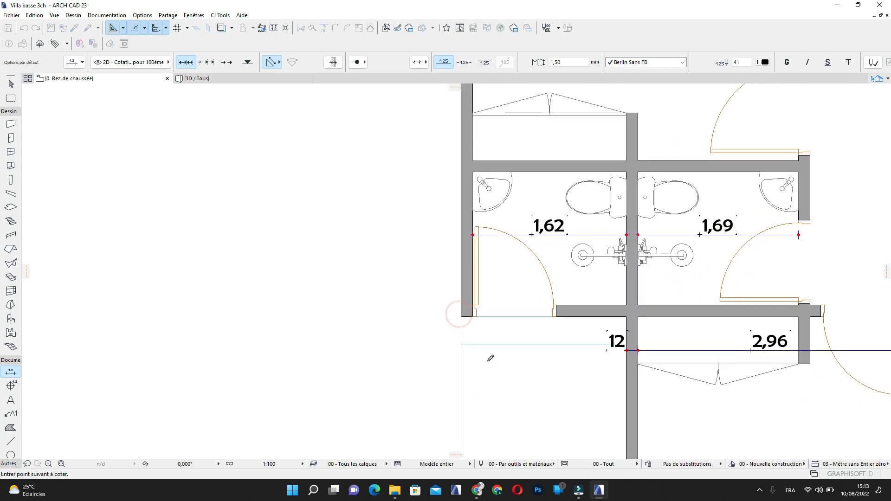
middle_click_drag(489, 357, 477, 216)
scroll(513, 308, "up", 2)
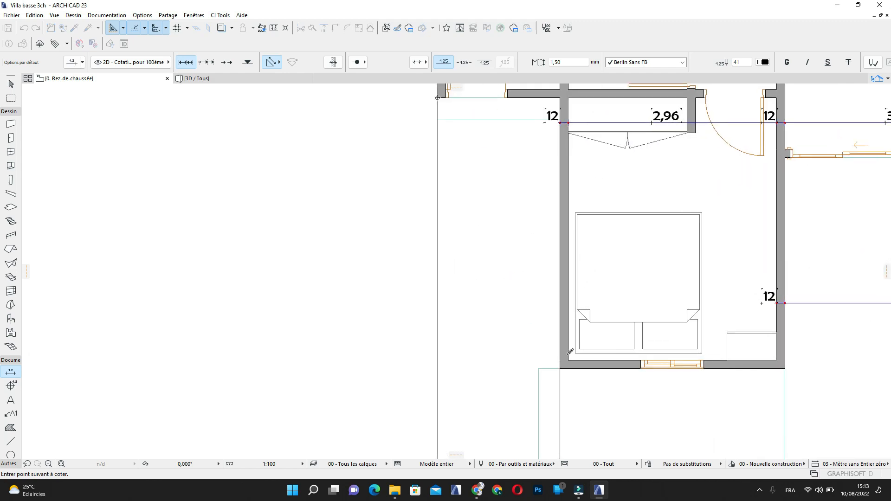
left_click(561, 368)
scroll(533, 386, "down", 1)
middle_click_drag(533, 386, 527, 264)
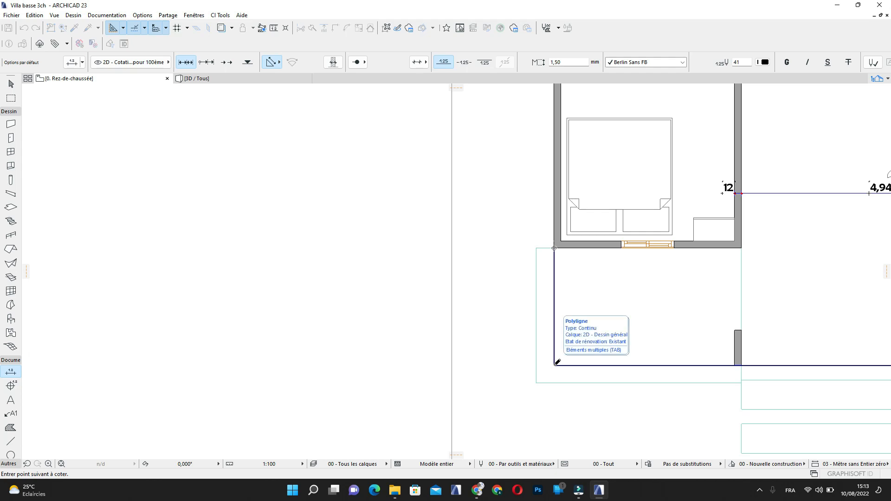
Add the terrace's outer corner to the chain and place the vertical dimension line outside the left facade
scroll(557, 361, "down", 2)
middle_click_drag(550, 328, 534, 261)
middle_click_drag(530, 305, 529, 360)
scroll(488, 358, "down", 2)
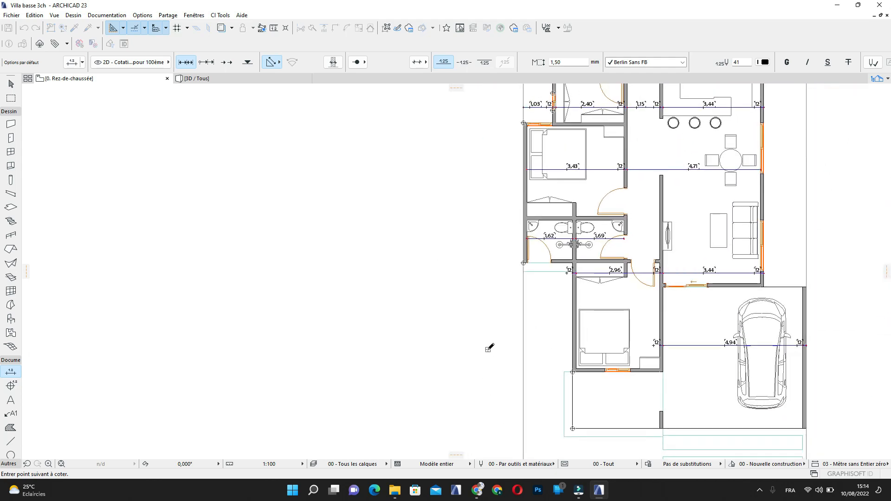
double_click(488, 354)
middle_click_drag(513, 438, 553, 340)
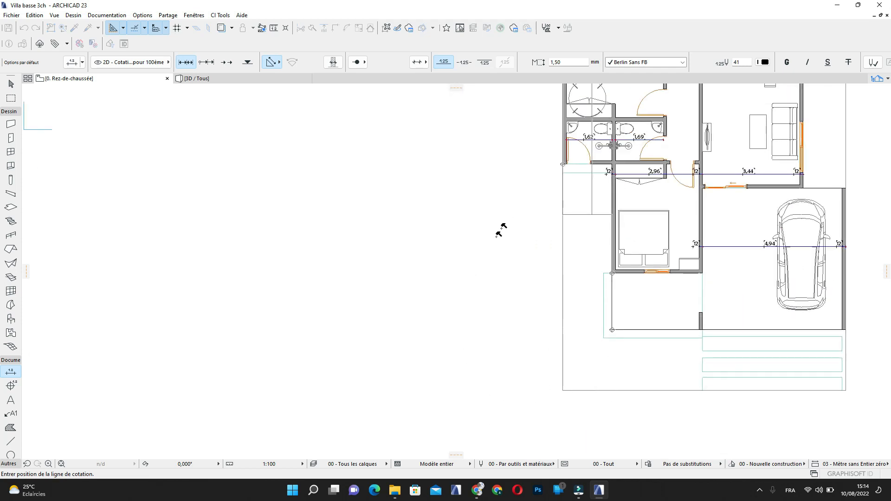
left_click(425, 218)
middle_click_drag(464, 261, 466, 358)
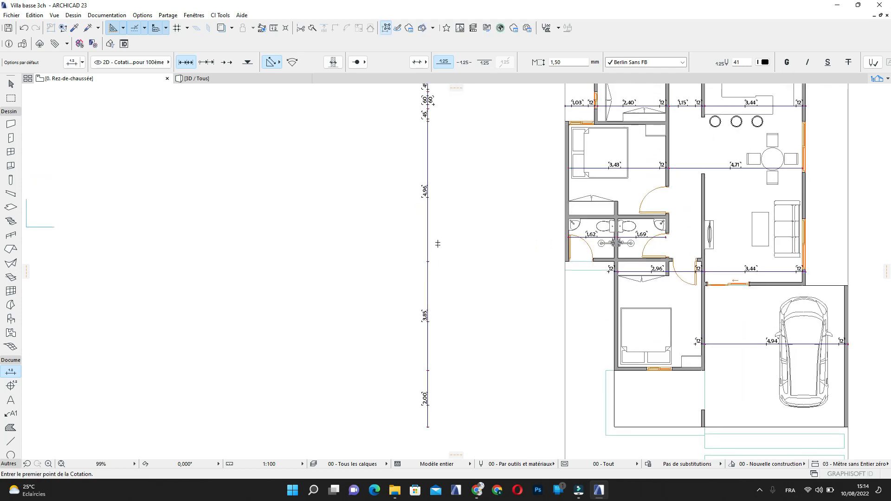
Move the vertical dimension chain closer to the plan, just outside the left plot boundary
key("Escape")
left_click(427, 232)
scroll(499, 235, "down", 2)
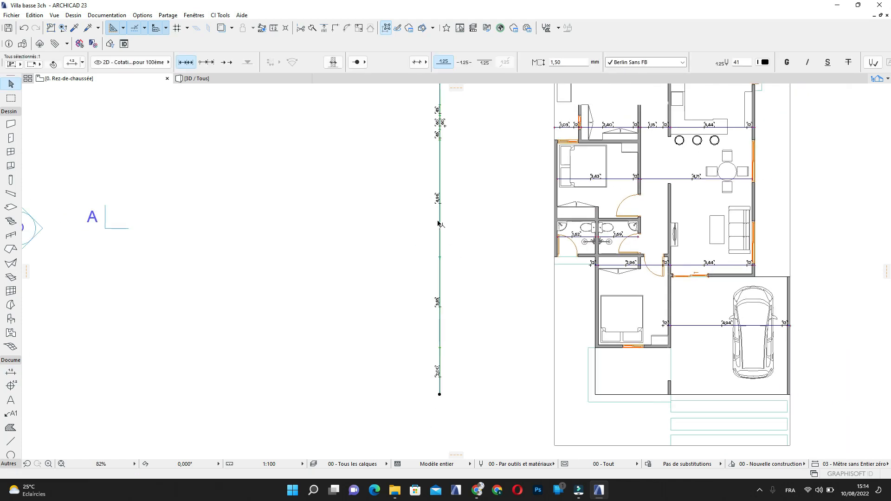
left_click(440, 223)
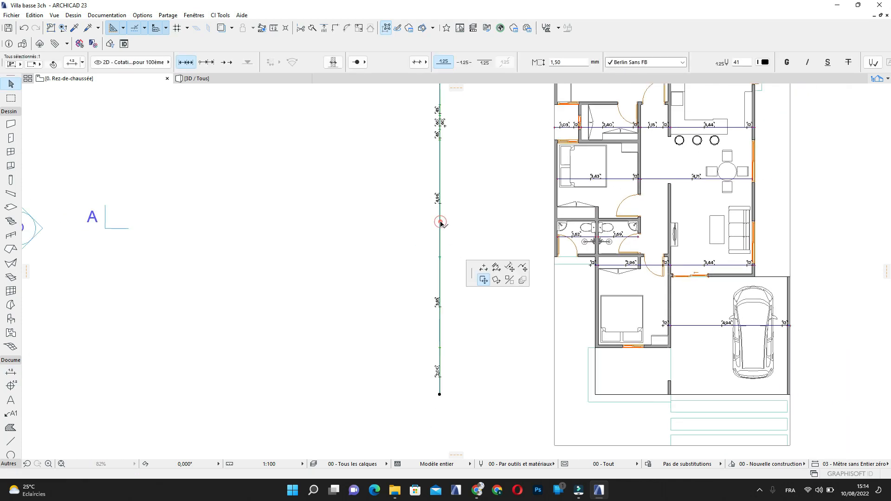
left_click(546, 224)
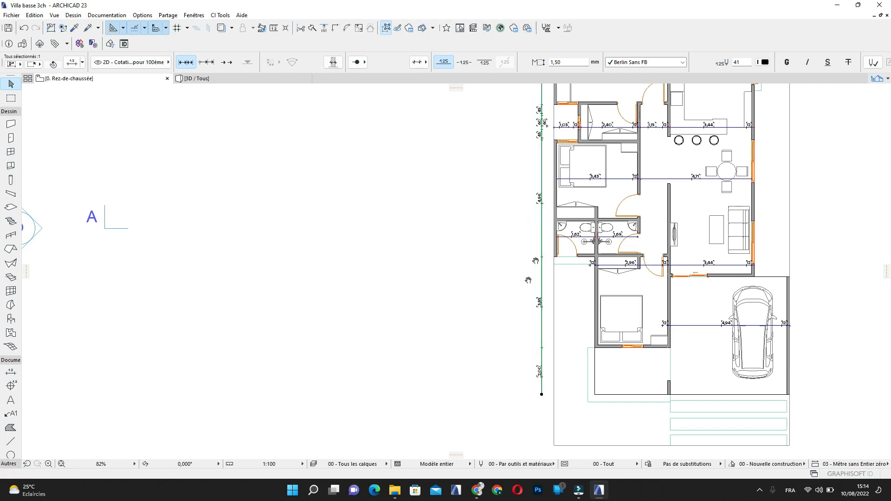
Dimension the terrace's depth from the bedroom's outer corner to the terrace corner, placing the line just inside the terrace edge
scroll(522, 204, "up", 5)
scroll(522, 204, "down", 5)
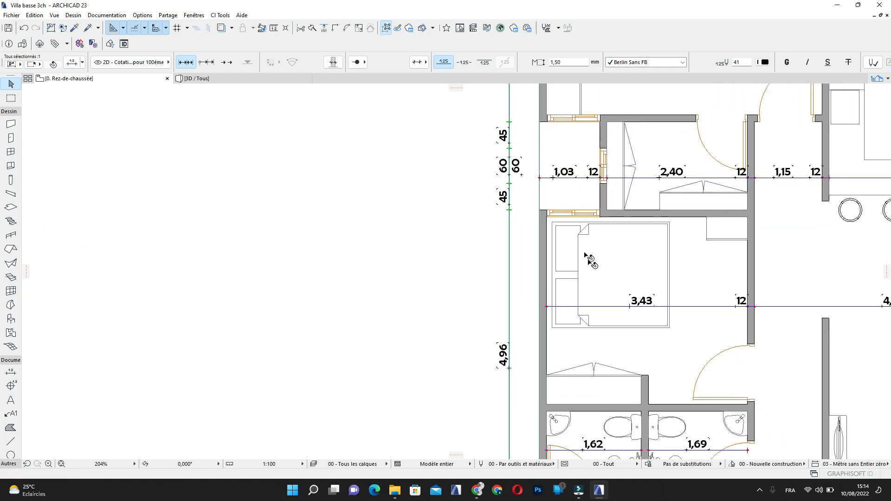
middle_click_drag(469, 233, 455, 103)
left_click(460, 227)
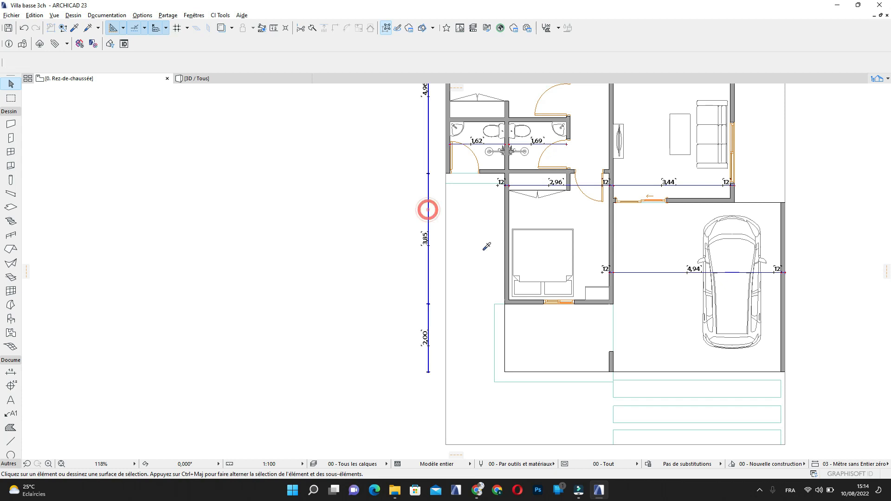
scroll(501, 297, "up", 3)
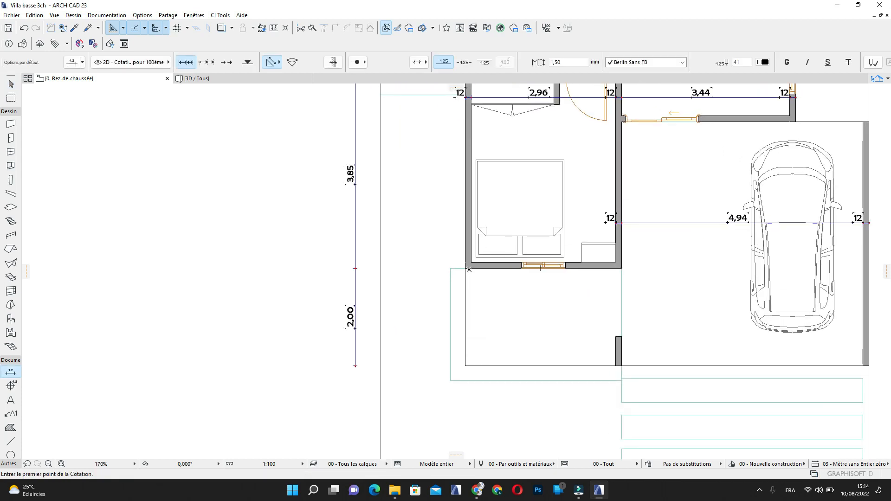
left_click(466, 269)
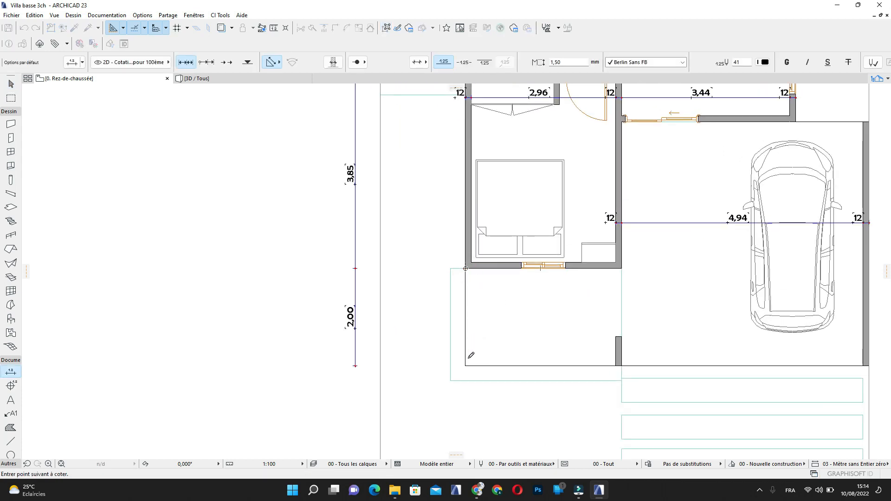
left_click(466, 366)
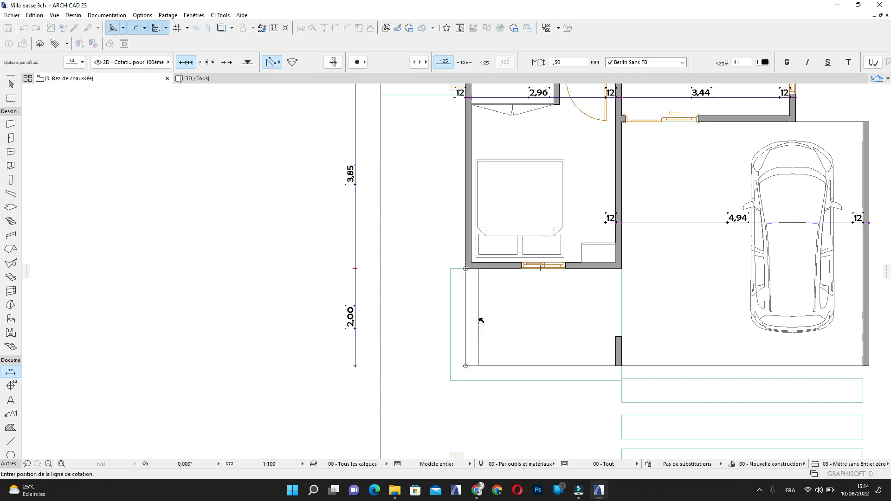
left_click(479, 320)
Dimension the front edge from the terrace corner across the short wall to the carport's outer wall, placing the line below the plan
scroll(533, 340, "right", 3)
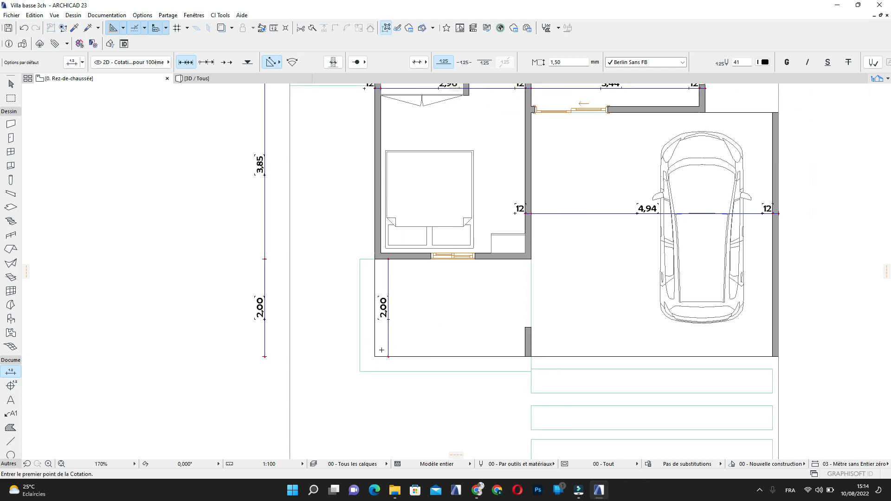
left_click(375, 356)
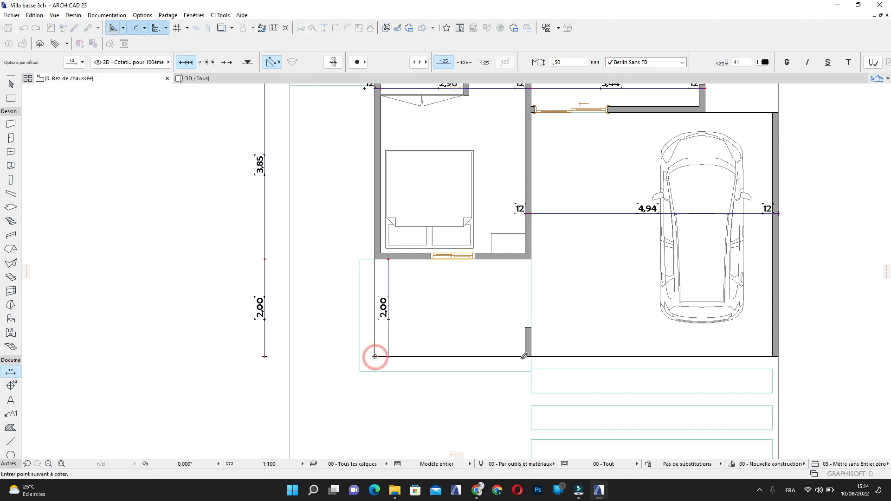
left_click(774, 348)
double_click(606, 339)
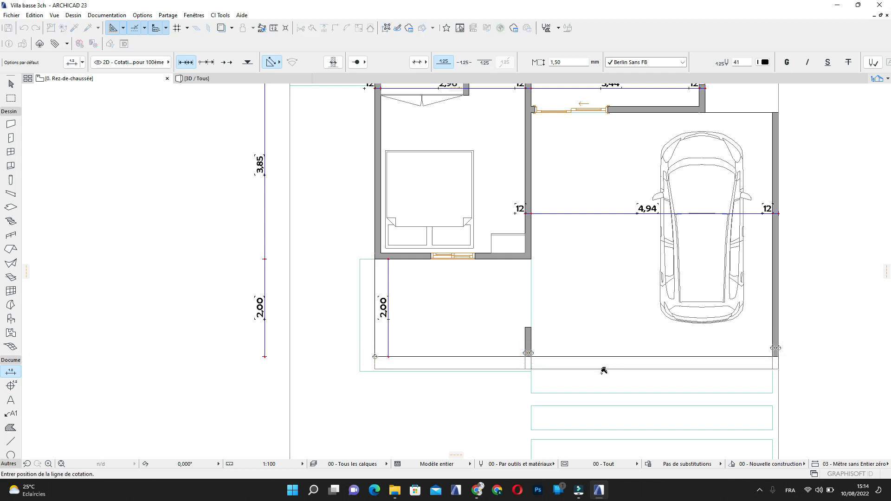
left_click(602, 380)
scroll(575, 376, "up", 3)
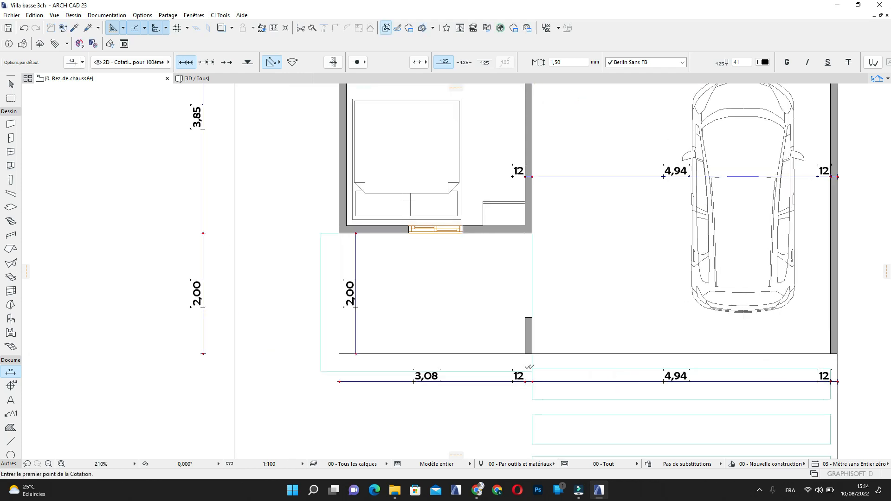
Start a dimension chain along the right facade, picking the upper outer corner and both sides of the exterior door opening
middle_click_drag(572, 376, 539, 381)
scroll(613, 328, "down", 5)
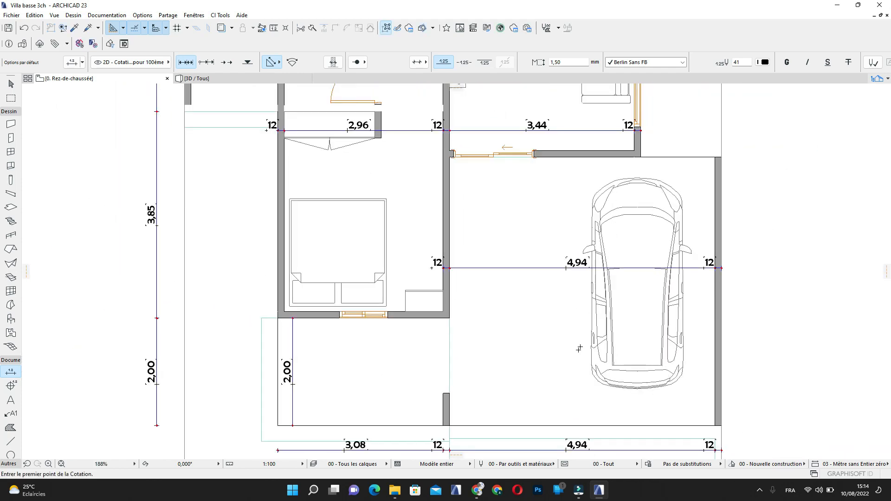
middle_click_drag(583, 343, 568, 351)
middle_click_drag(677, 260, 650, 403)
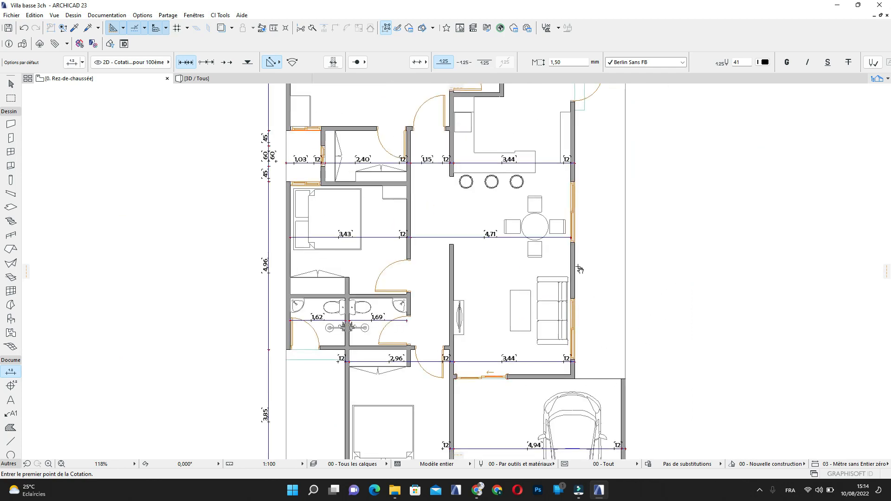
middle_click_drag(605, 172, 588, 359)
scroll(561, 182, "up", 1)
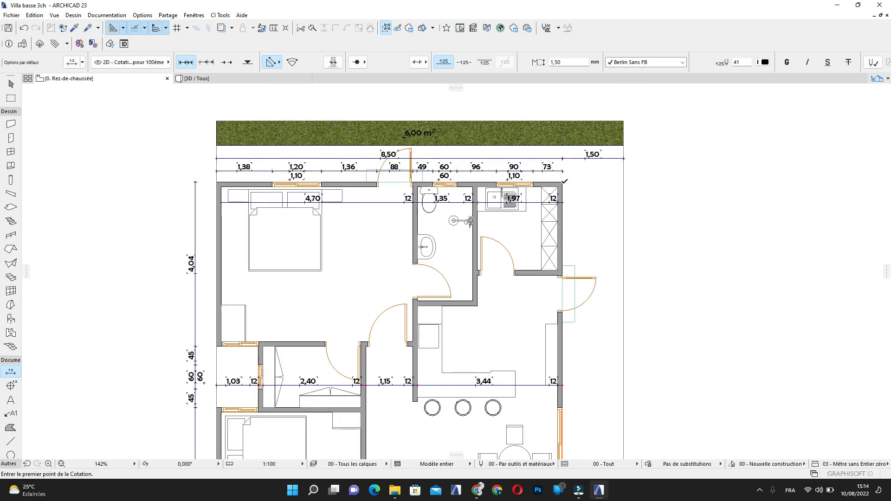
left_click(563, 182)
scroll(577, 187, "down", 3)
scroll(564, 236, "up", 8)
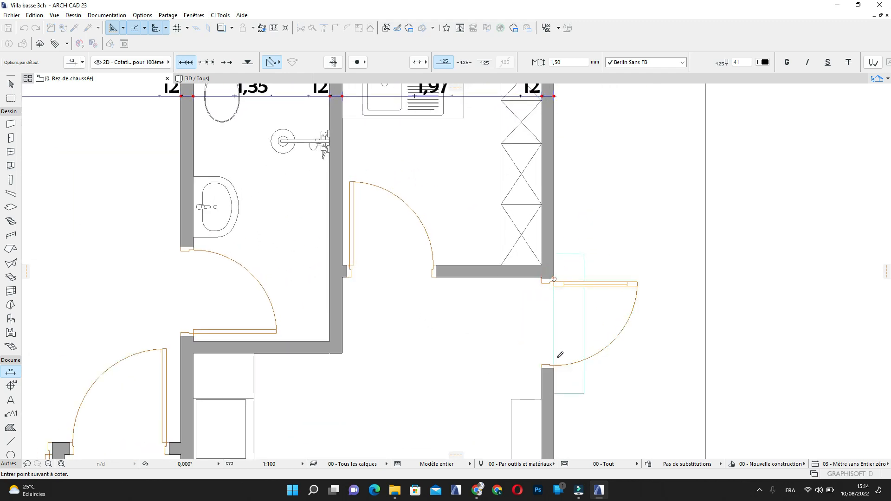
left_click(555, 368)
Continue the right facade's dimension chain by picking both sides of the dining-area window opening
scroll(554, 369, "down", 1)
middle_click_drag(554, 369, 525, 222)
scroll(523, 224, "up", 2)
left_click(522, 273)
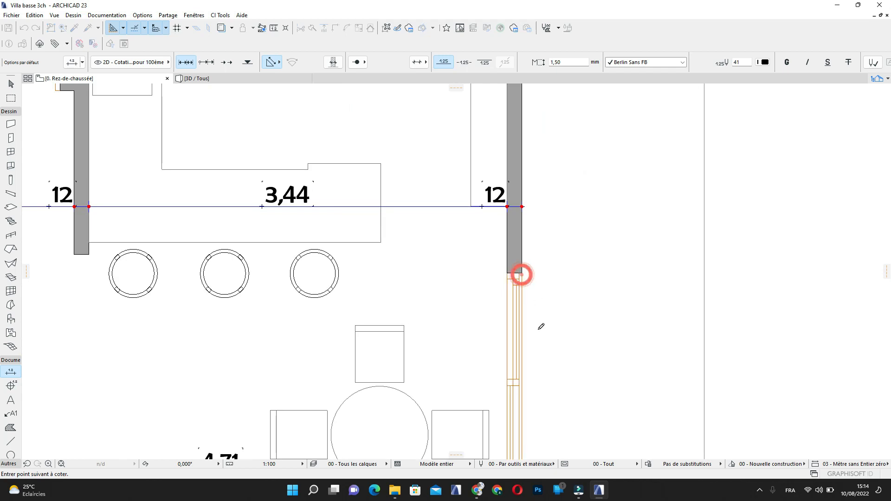
scroll(539, 324, "down", 1)
middle_click_drag(539, 325, 528, 255)
left_click(510, 306)
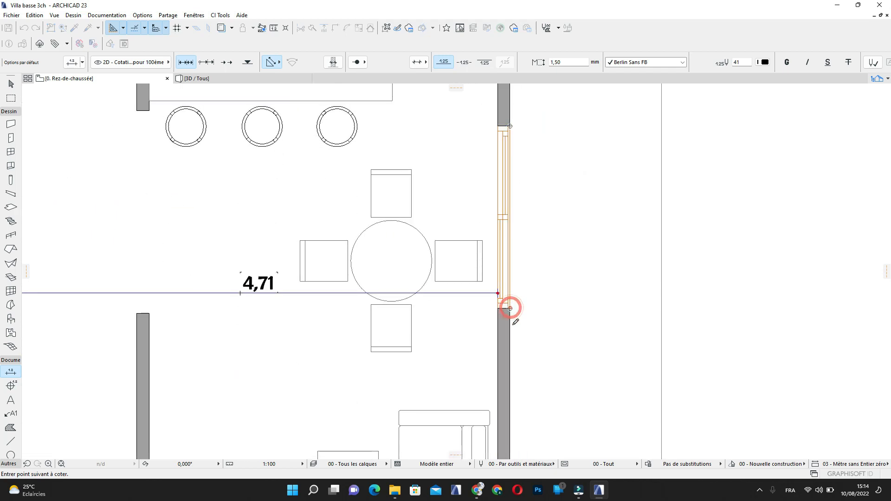
Add both sides of the living-room window opening beside the sofa to the right facade's dimension chain
middle_click_drag(516, 292, 546, 101)
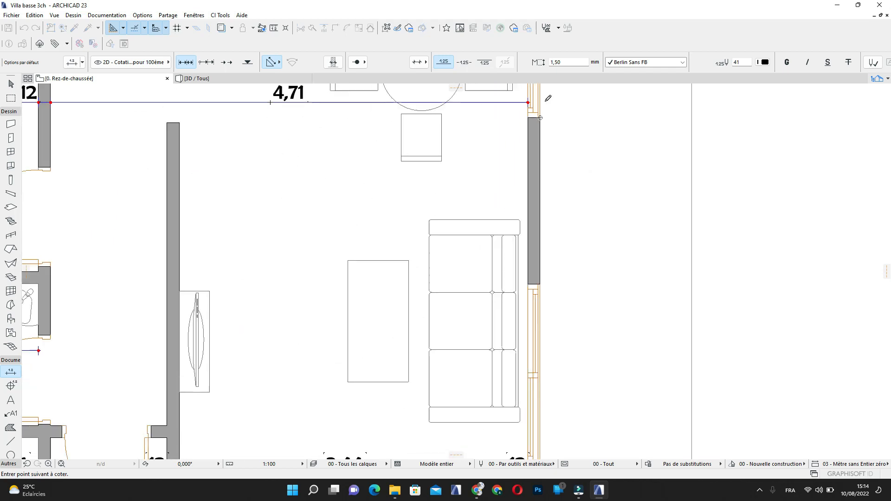
left_click(541, 280)
middle_click_drag(541, 280, 523, 204)
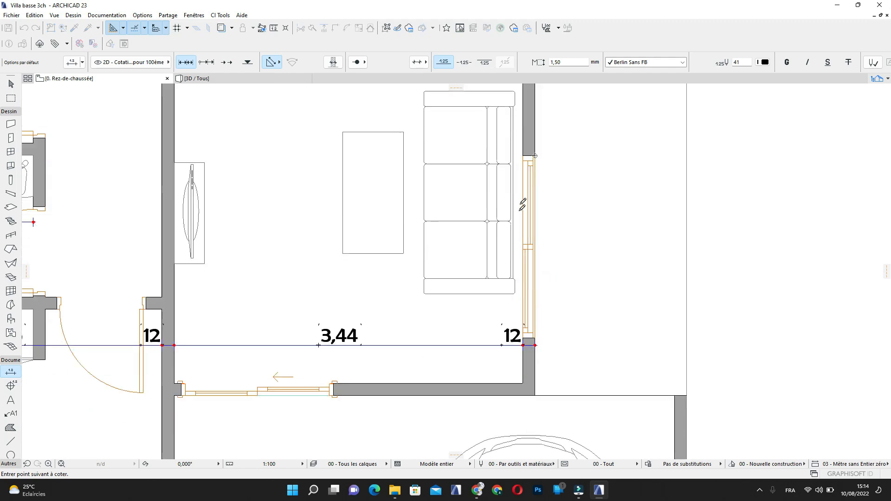
left_click(535, 338)
Add the living room's lower outer corner and the carport wall's end, then place the chain outside the right plot boundary
scroll(559, 339, "down", 4)
middle_click_drag(559, 339, 559, 222)
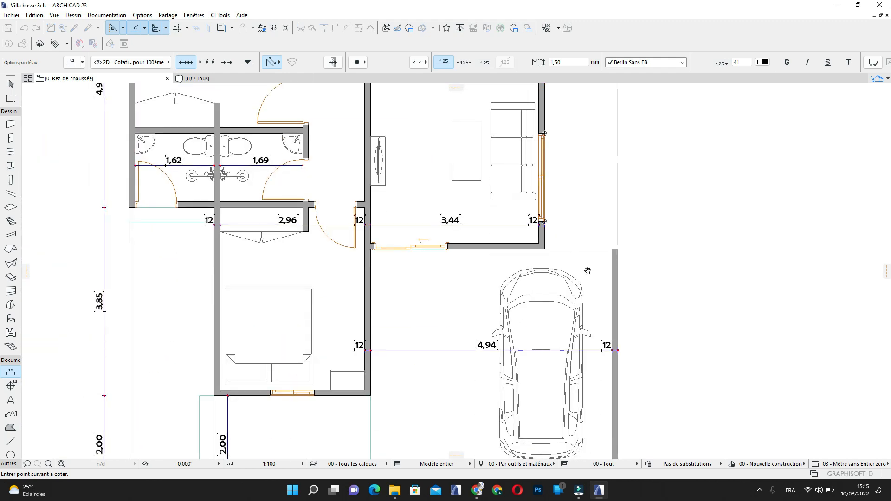
middle_click_drag(588, 270, 542, 116)
scroll(534, 204, "up", 2)
scroll(547, 233, "down", 1)
middle_click_drag(565, 280, 554, 194)
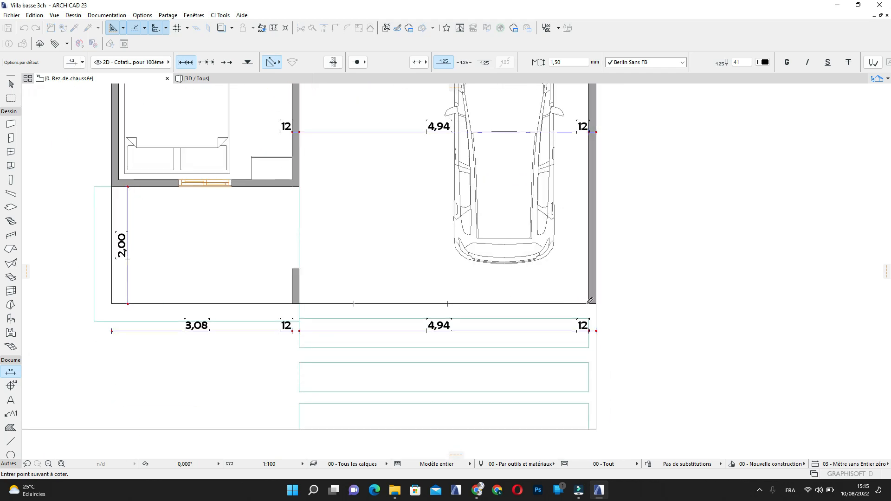
scroll(592, 301, "down", 4)
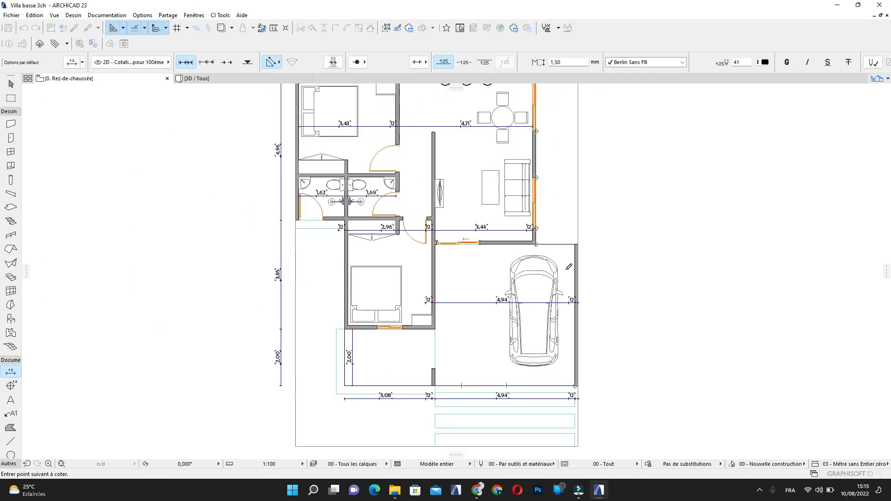
double_click(565, 150)
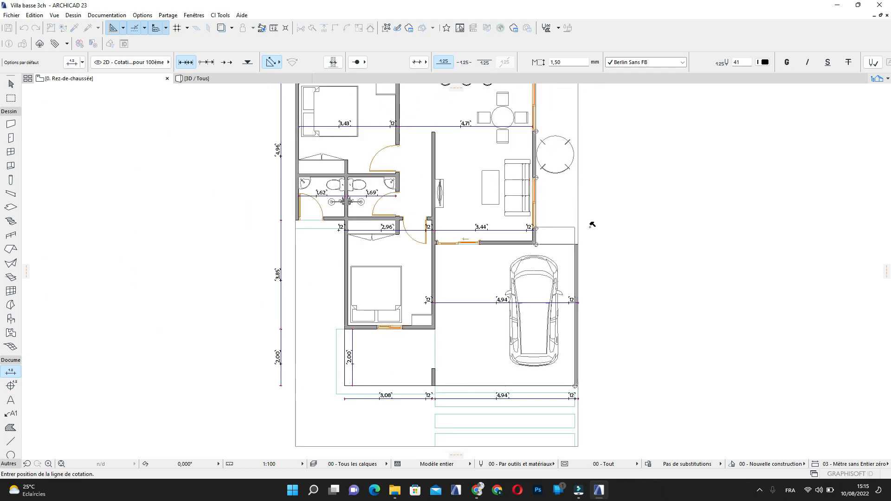
left_click(618, 191)
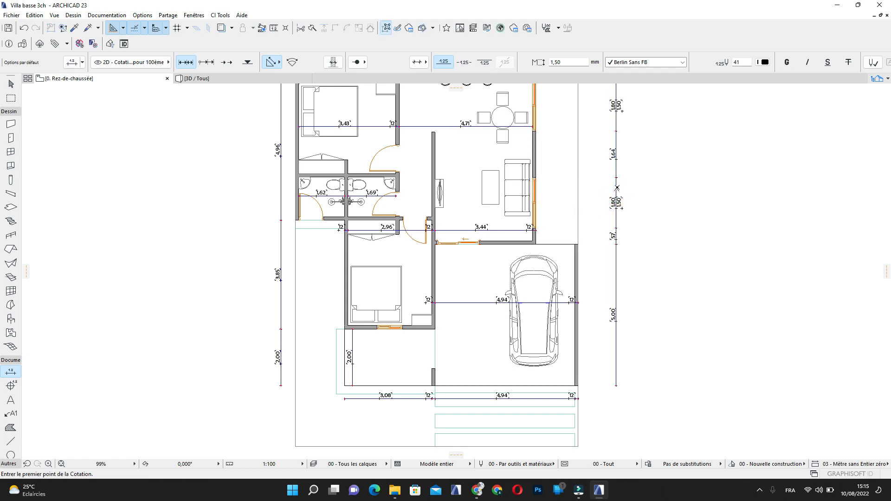
Move the right facade's dimension chain closer to the building, between the facade and the plot boundary
key("Escape")
left_click(617, 182)
left_click(616, 181)
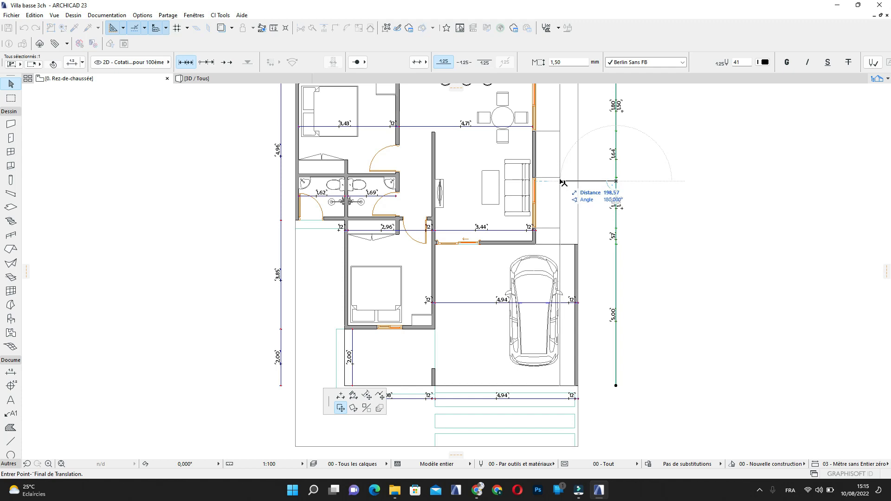
left_click(563, 182)
scroll(561, 204, "up", 3)
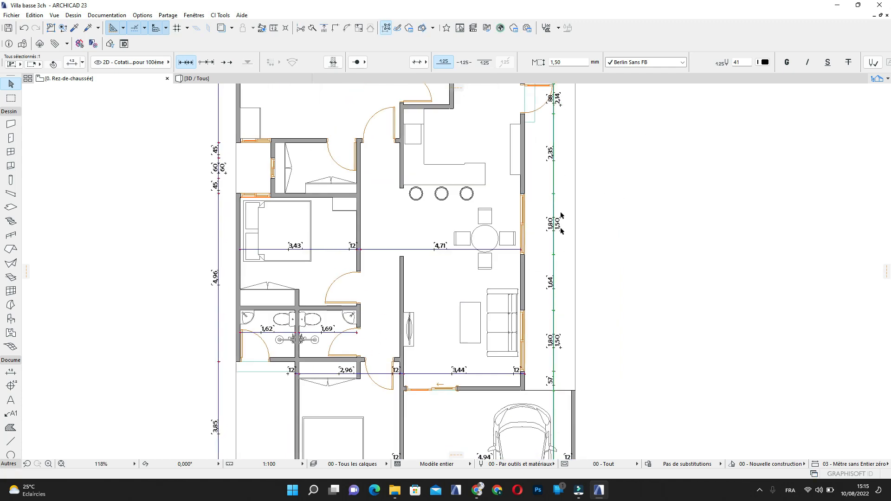
Examine the right facade's dimension chain and the exterior door it measures, along with the neighbouring interior dimensions
scroll(562, 216, "up", 5)
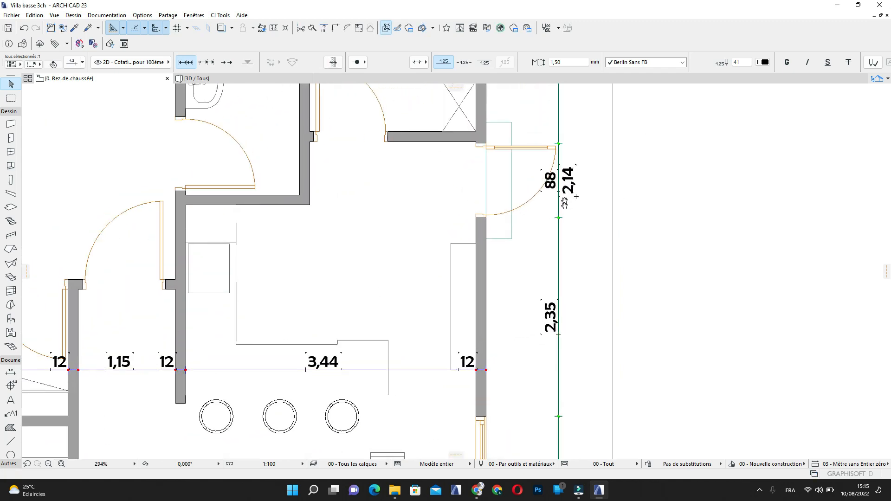
middle_click_drag(564, 203, 570, 248)
scroll(561, 210, "down", 2)
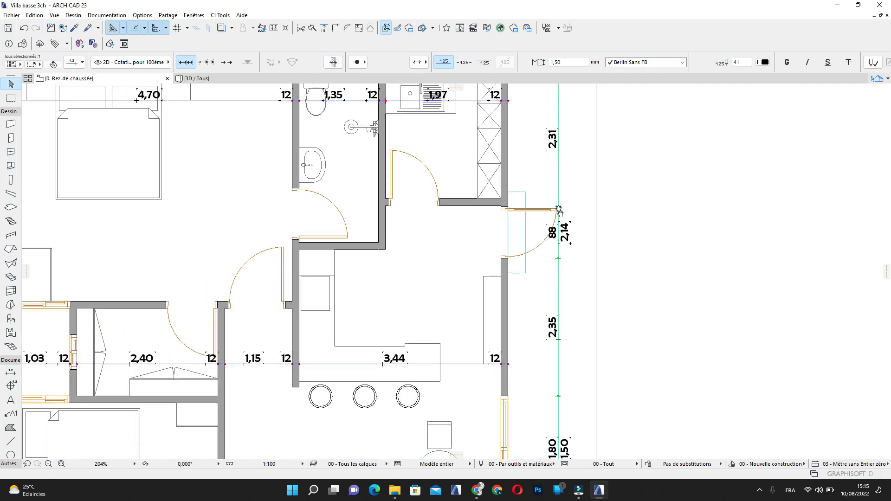
middle_click_drag(556, 123, 574, 295)
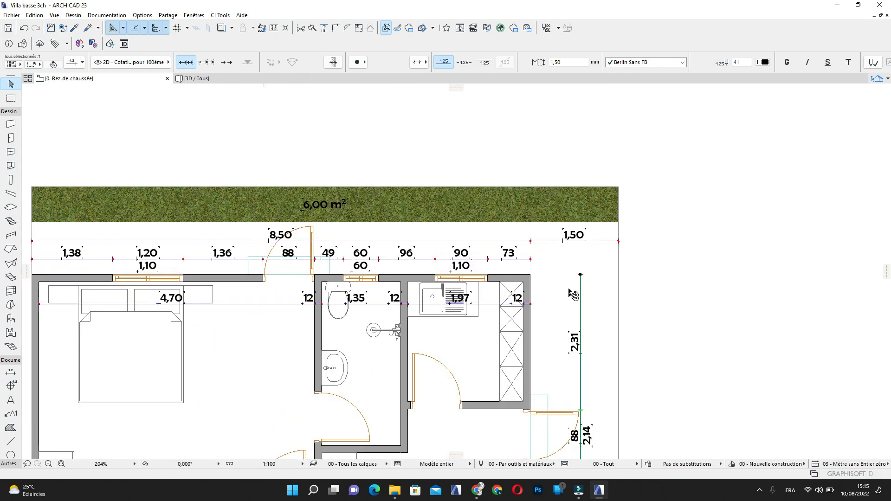
scroll(552, 395, "up", 1)
left_click(538, 413)
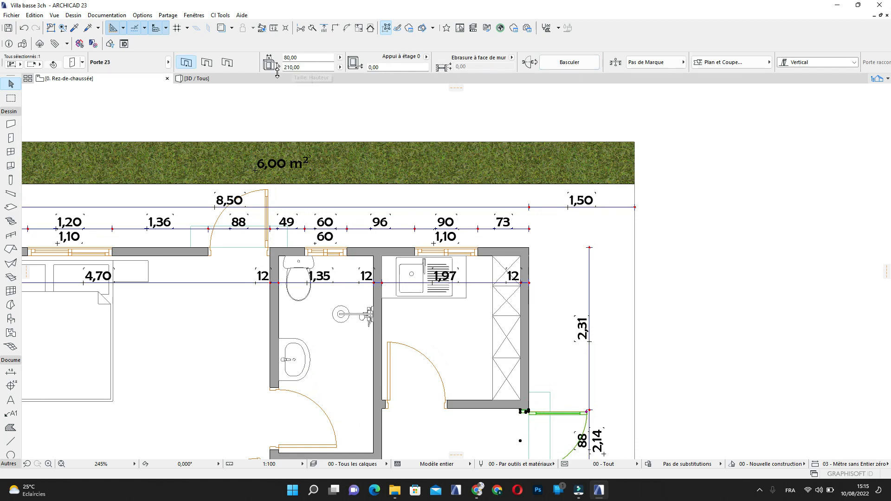
key("Escape")
middle_click_drag(438, 307, 437, 308)
scroll(431, 312, "down", 3)
middle_click_drag(312, 338, 466, 303)
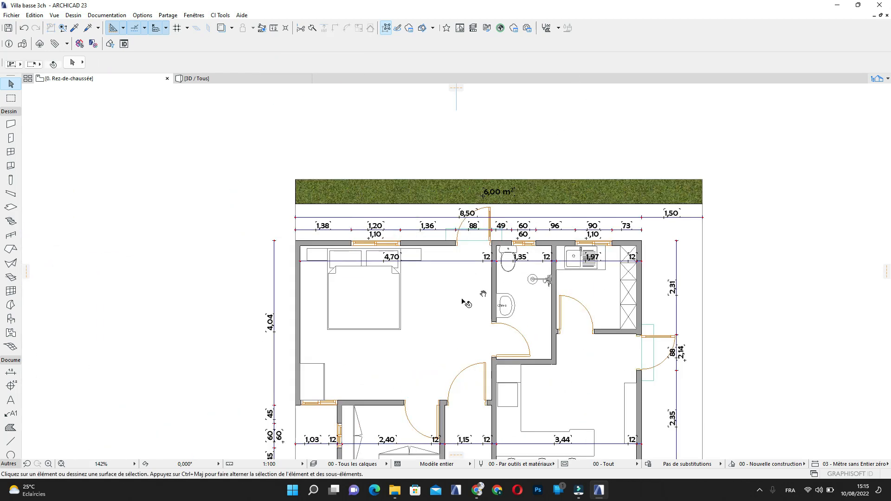
scroll(397, 374, "down", 1)
middle_click_drag(397, 374, 448, 226)
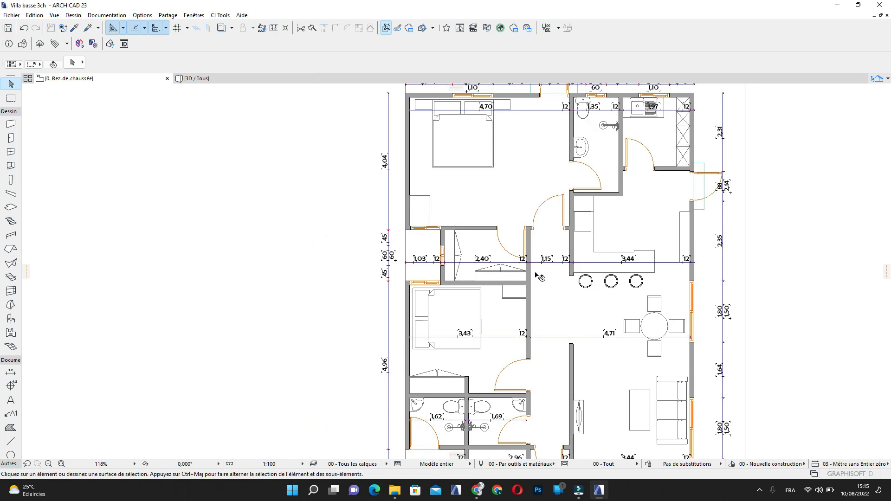
middle_click_drag(538, 276, 533, 260)
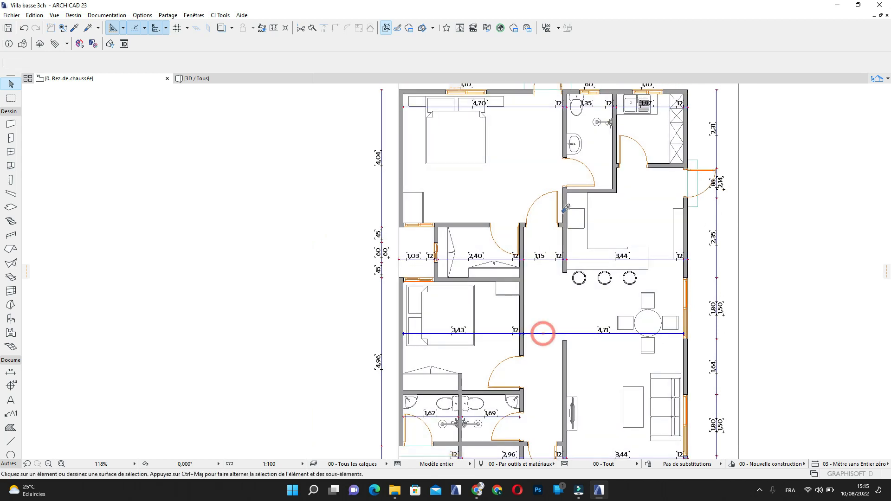
middle_click_drag(563, 211, 561, 323)
scroll(560, 325, "down", 2)
Examine the upper facade's bedroom door opening and its dimensions, and check the rest of the plan's dimension chains
scroll(549, 229, "up", 5)
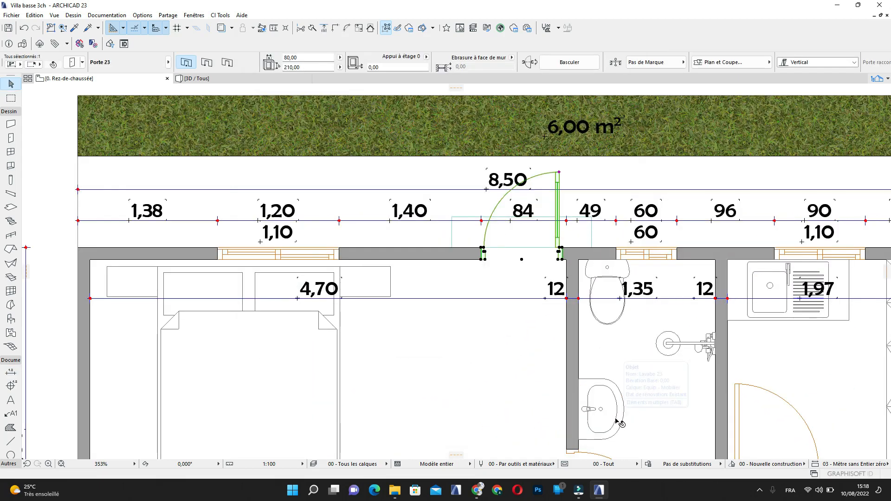
scroll(570, 273, "up", 3)
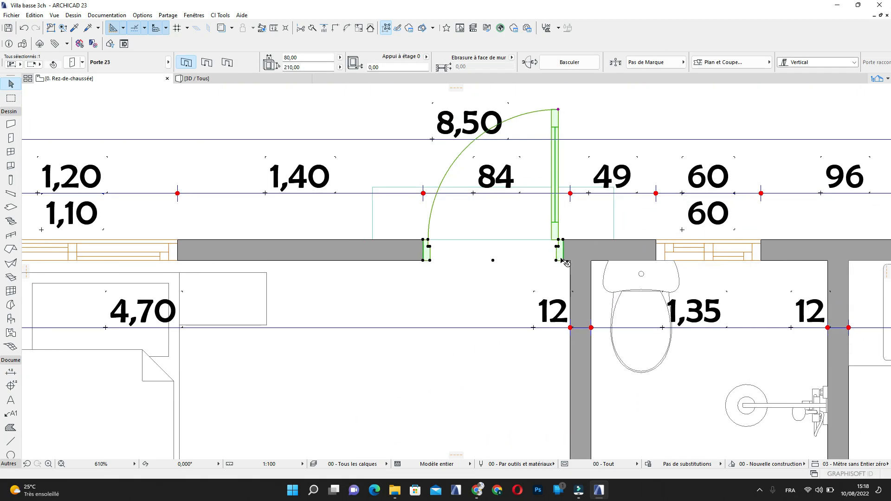
scroll(567, 271, "down", 5)
middle_click_drag(565, 270, 532, 277)
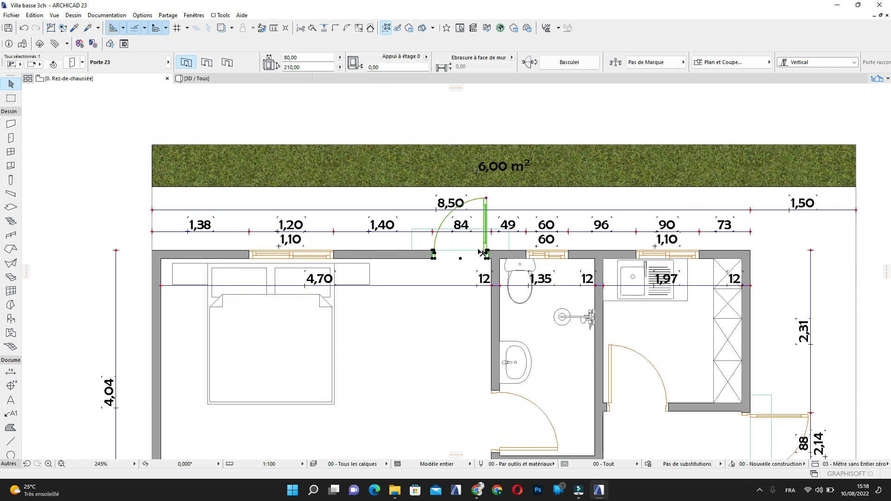
key("Escape")
scroll(453, 265, "down", 4)
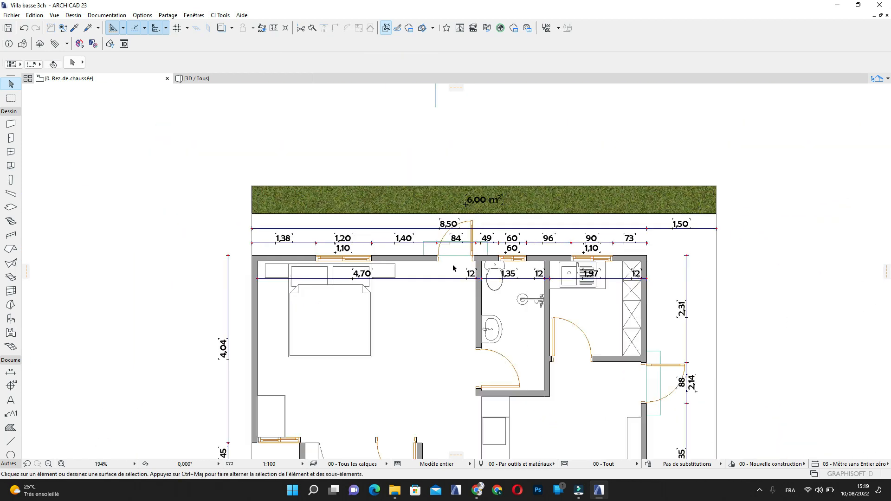
middle_click_drag(474, 364, 459, 255)
middle_click_drag(457, 354, 412, 243)
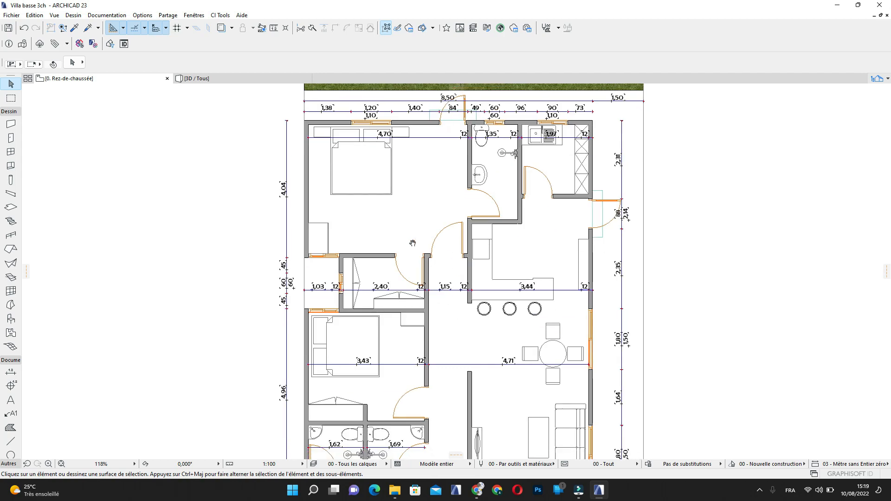
middle_click_drag(411, 316, 427, 352)
scroll(407, 300, "down", 1)
middle_click_drag(428, 185, 398, 323)
scroll(389, 242, "up", 3)
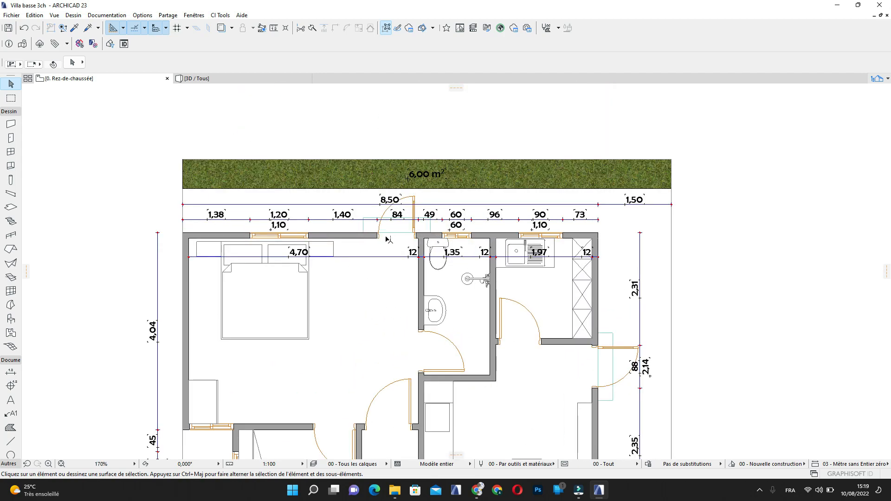
scroll(389, 239, "down", 4)
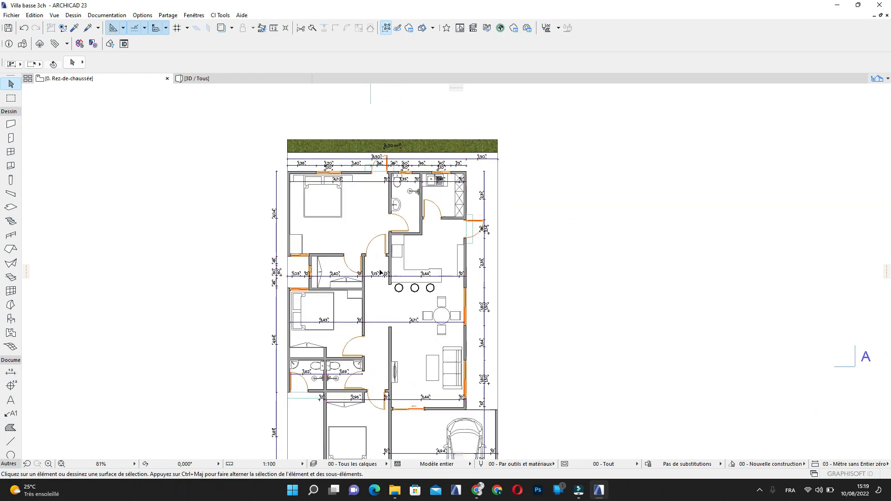
scroll(380, 273, "up", 3)
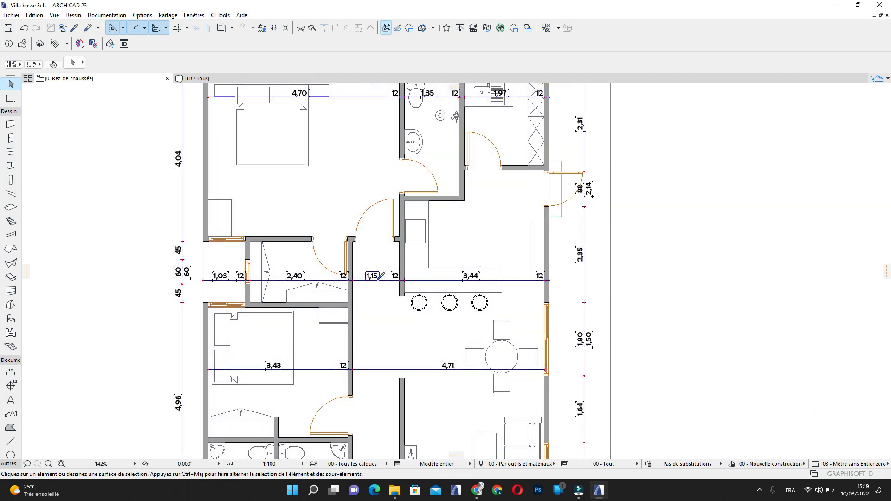
Start a vertical interior dimension chain, picking the upper bedroom's facade wall and the two horizontal walls of the dressing room
middle_click_drag(318, 246, 392, 367)
scroll(365, 181, "up", 2)
left_click(424, 206)
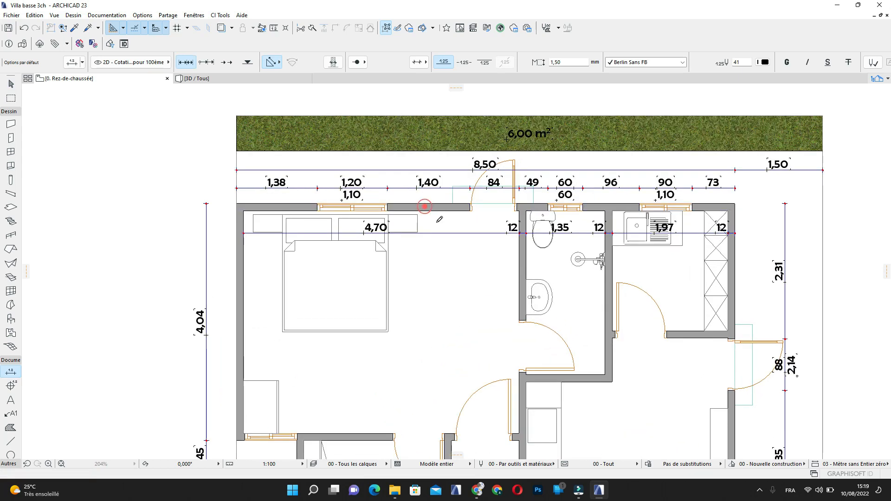
left_click(379, 438)
middle_click_drag(430, 395, 466, 207)
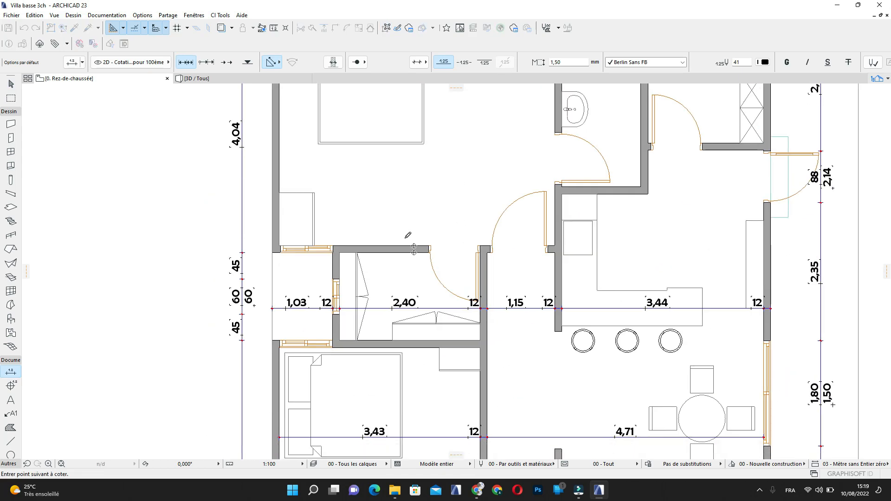
left_click(411, 343)
middle_click_drag(411, 342, 486, 194)
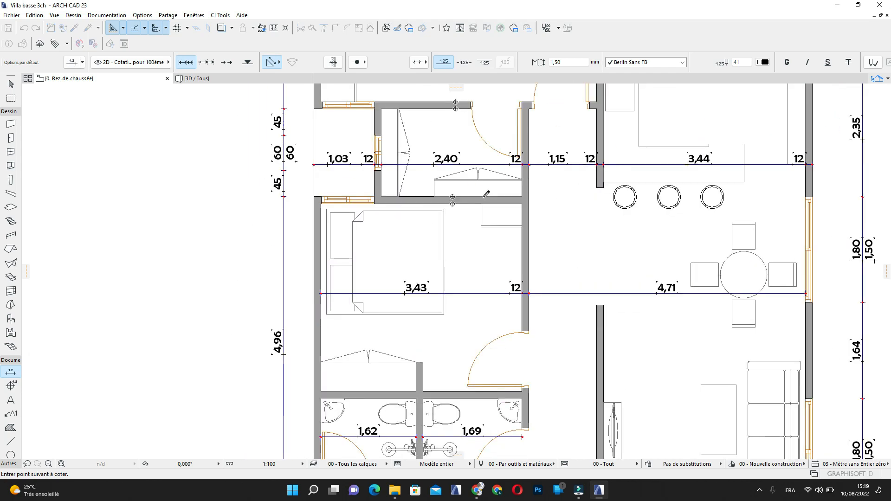
Add the bathroom's two horizontal walls and the lower bedroom's outer wall, then place the chain vertically through the bedrooms
middle_click_drag(493, 362, 501, 223)
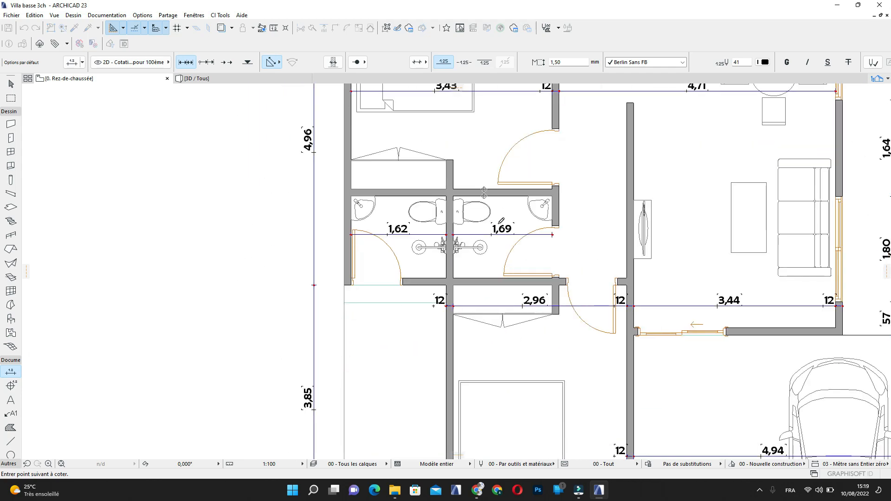
left_click(484, 281)
middle_click_drag(484, 284, 483, 172)
scroll(483, 173, "down", 1)
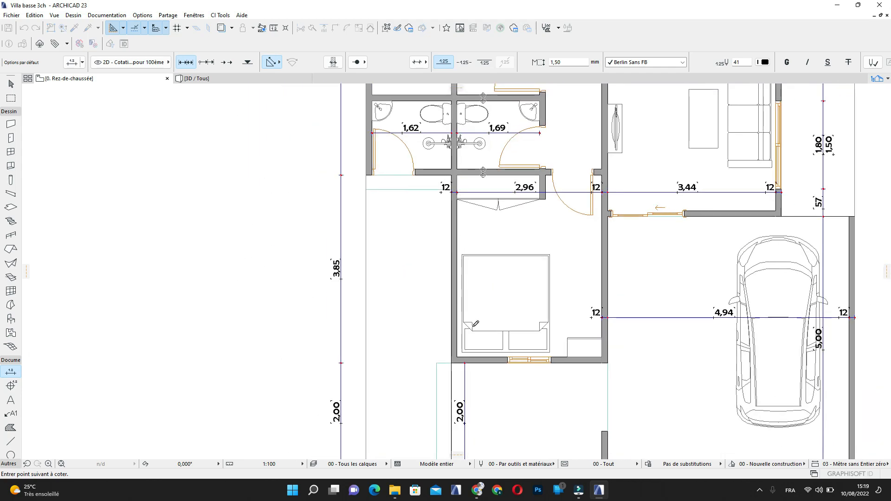
left_click(483, 361)
double_click(494, 286)
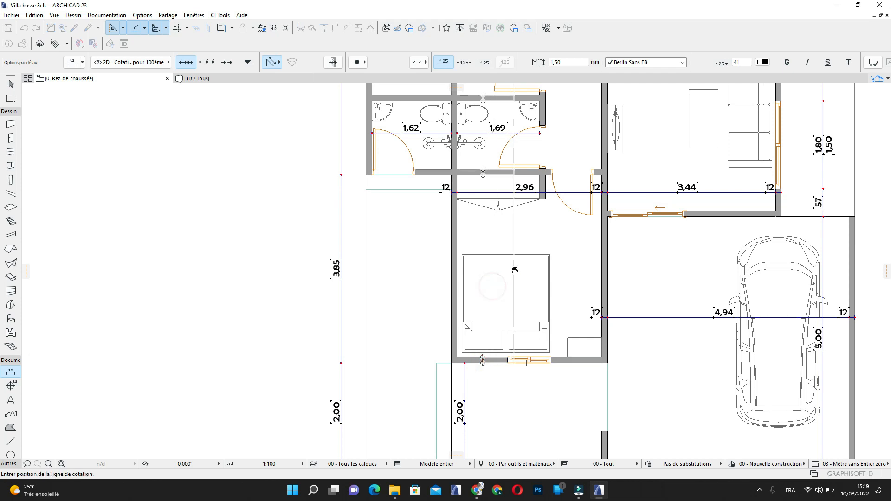
middle_click_drag(505, 294, 511, 385)
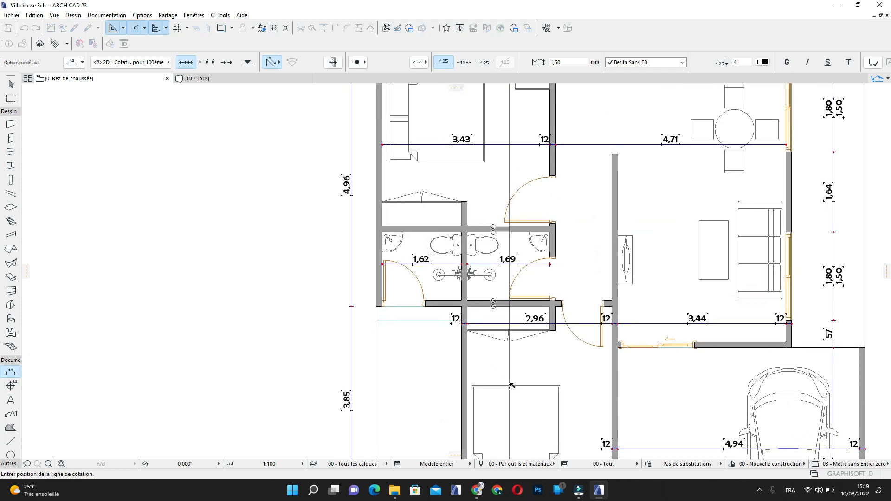
left_click(490, 374)
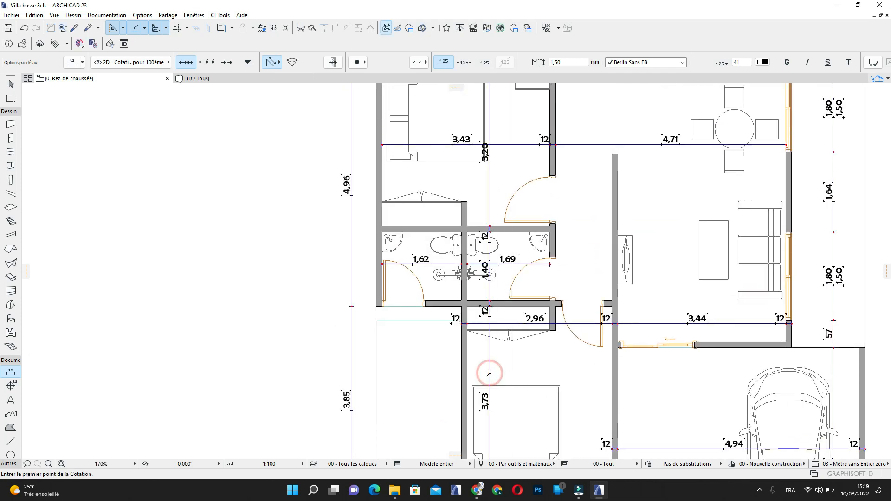
middle_click_drag(524, 271, 512, 457)
middle_click_drag(525, 289, 519, 359)
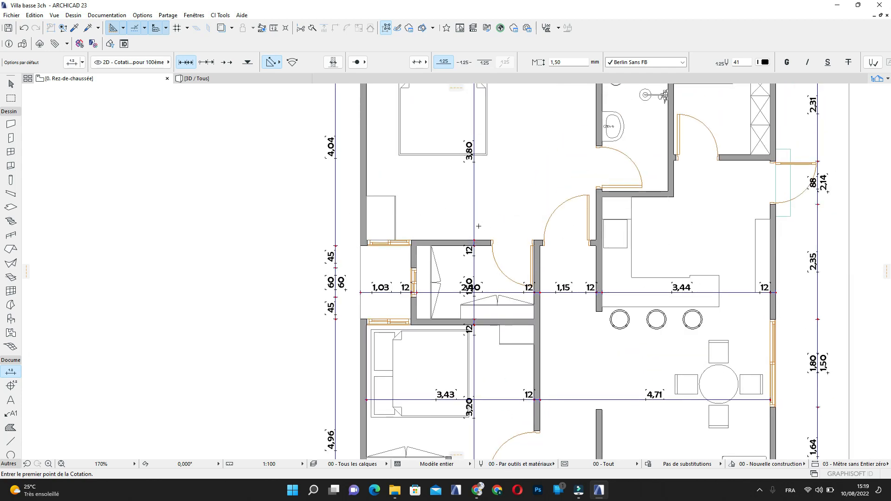
Move the dressing room's vertical 1,50 dimension text upward along its line, clear of the horizontal 2,40 text
scroll(478, 226, "up", 4)
middle_click_drag(457, 304, 456, 255)
key("Escape")
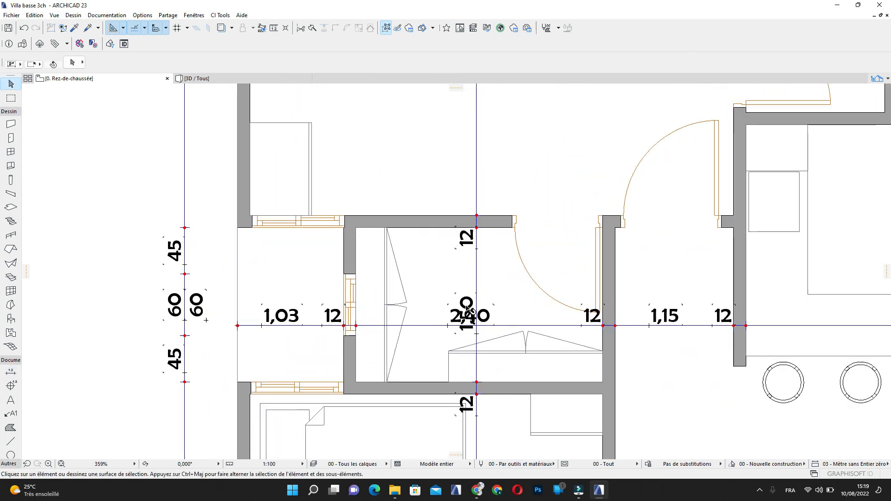
scroll(468, 309, "up", 3)
left_click(469, 300)
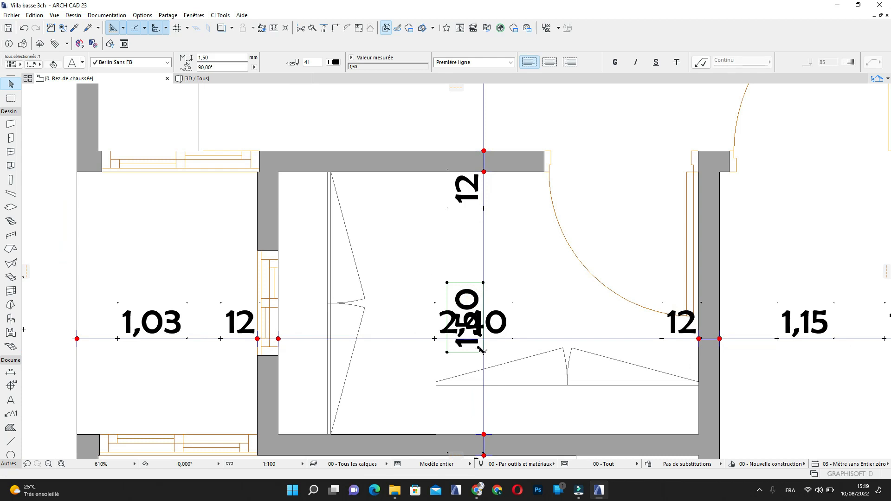
left_click(481, 349)
left_click(483, 289)
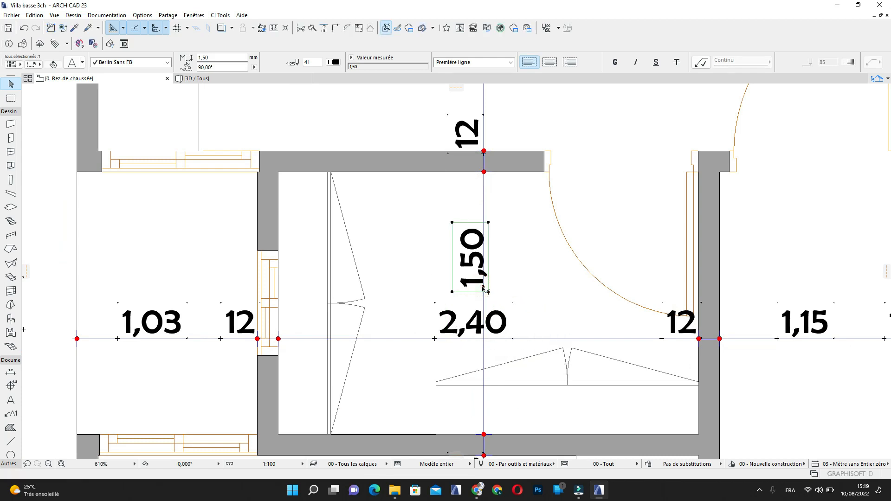
middle_click_drag(490, 303, 483, 279)
scroll(493, 302, "down", 5)
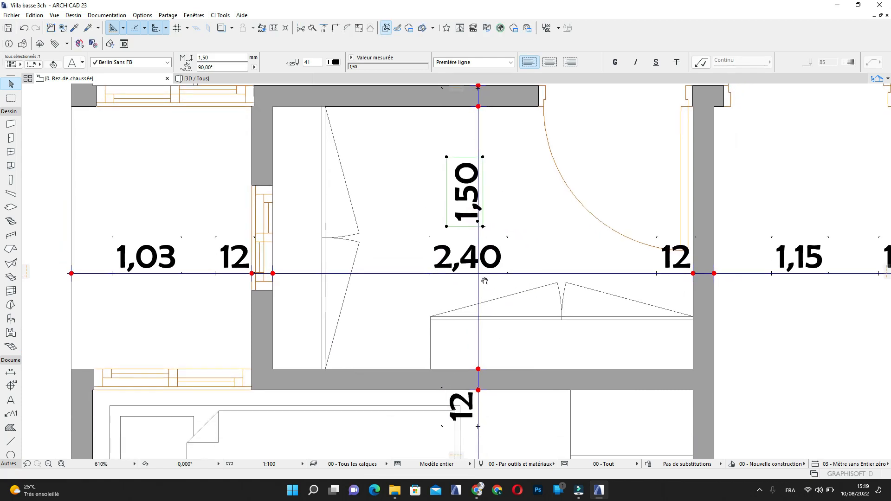
scroll(505, 334, "down", 3)
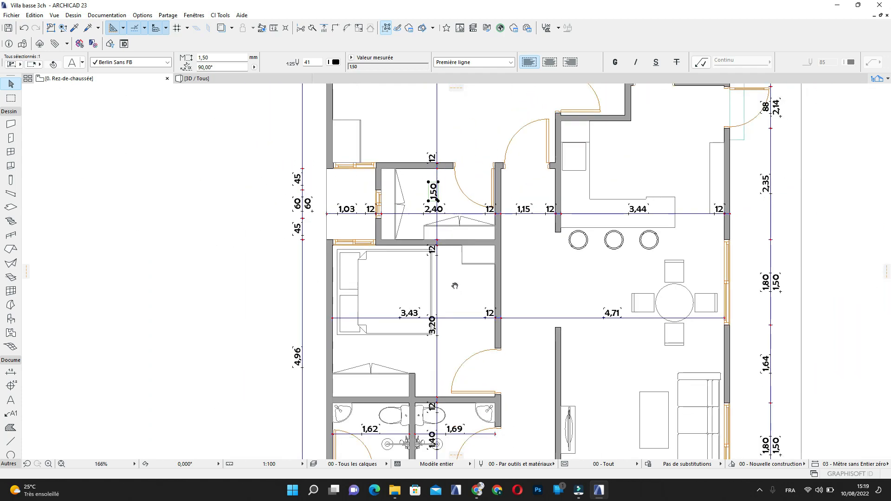
middle_click_drag(505, 334, 427, 220)
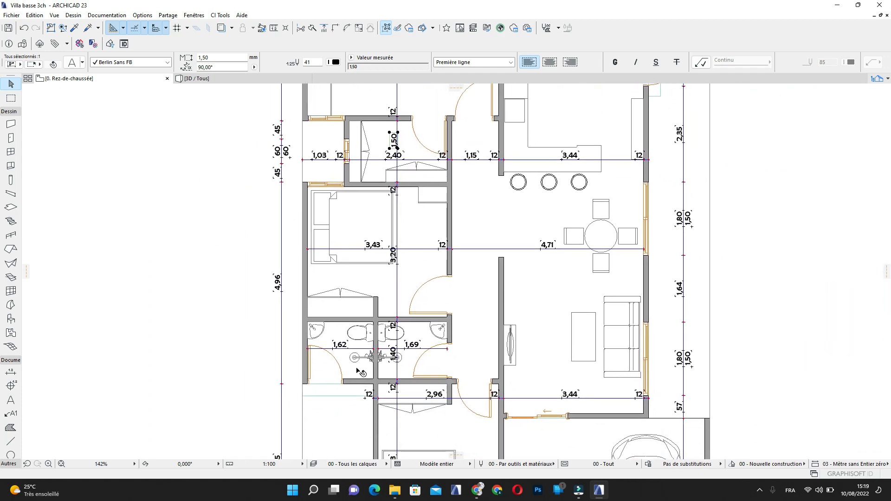
scroll(355, 385, "up", 3)
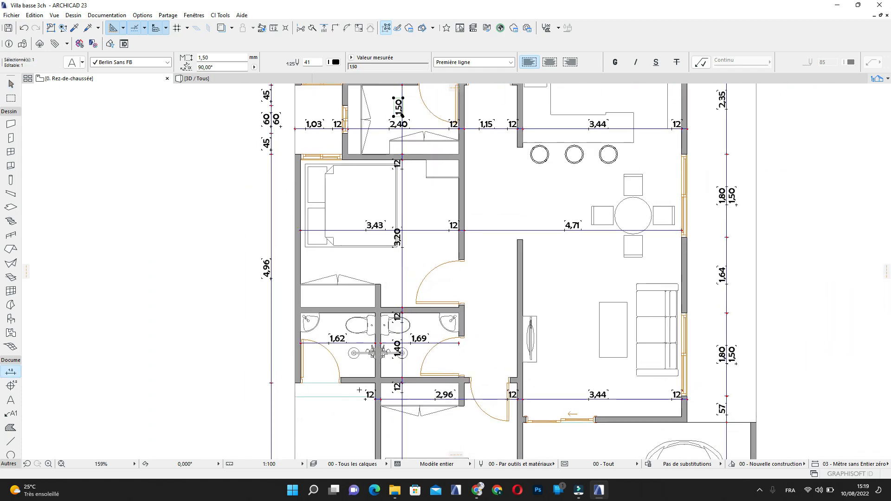
key("Escape")
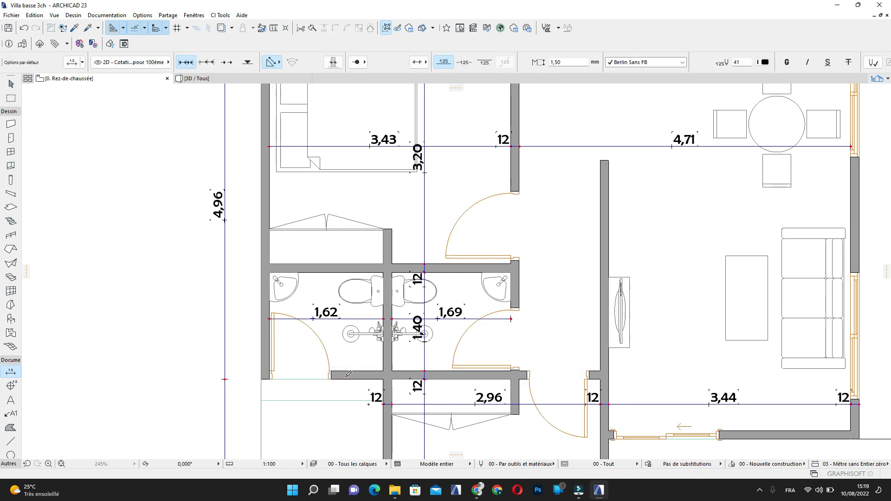
left_click(346, 375)
left_click(349, 268)
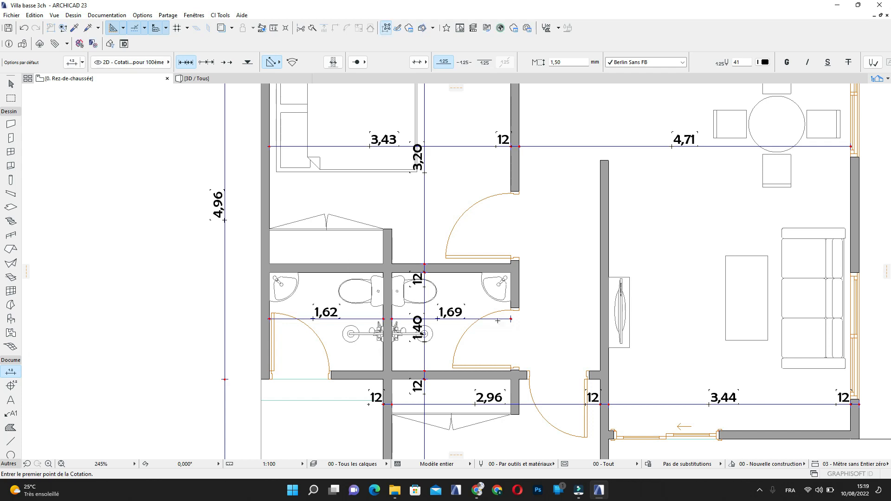
Start a vertical dimension chain, picking the living room's lower wall and the upper bathroom's lower wall
scroll(498, 321, "down", 4)
scroll(510, 387, "up", 2)
left_click(534, 398)
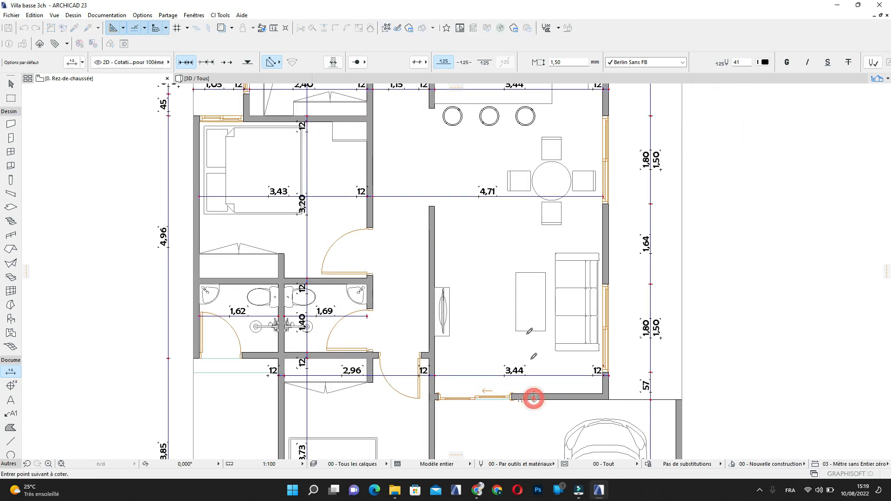
scroll(525, 291, "down", 3)
middle_click_drag(527, 266, 529, 387)
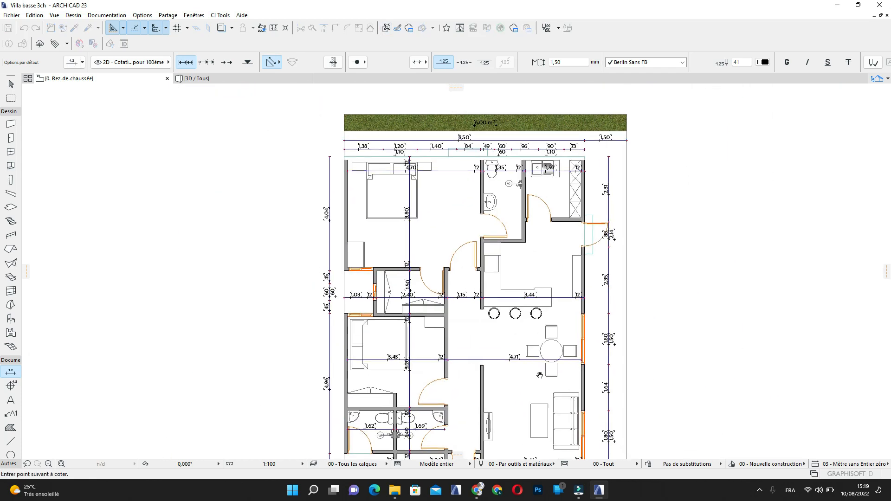
scroll(541, 292, "up", 5)
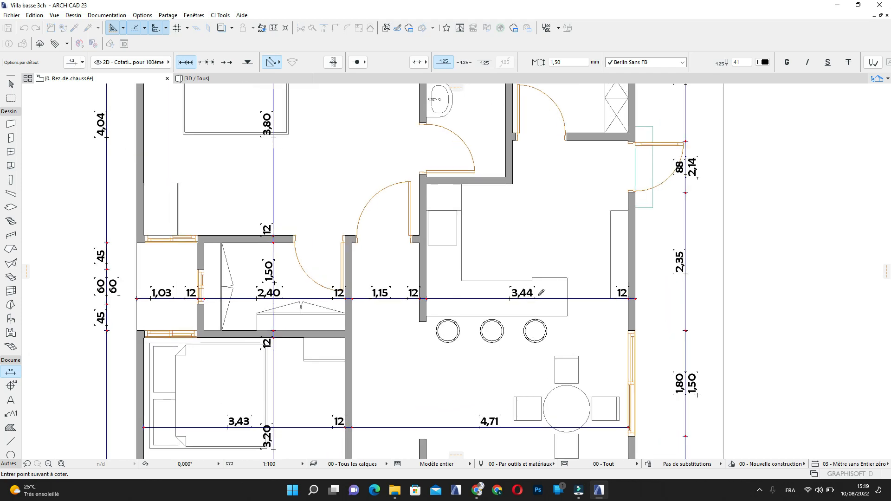
middle_click_drag(568, 264, 566, 381)
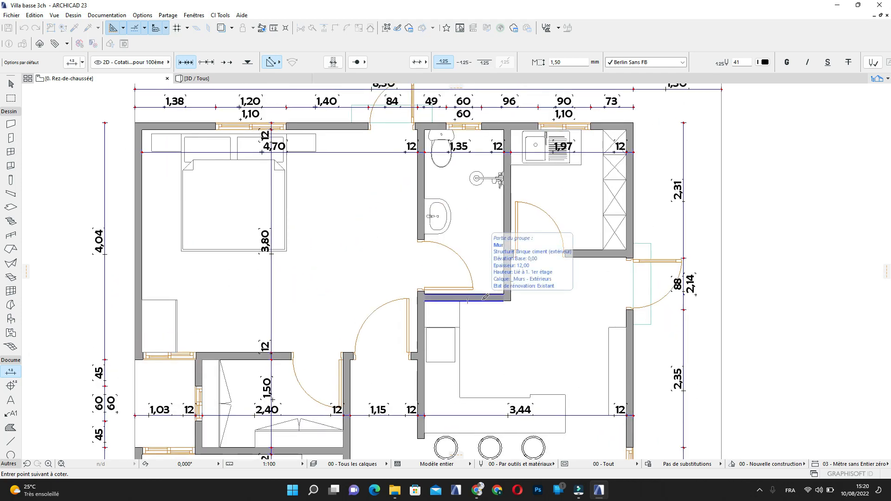
left_click(484, 297)
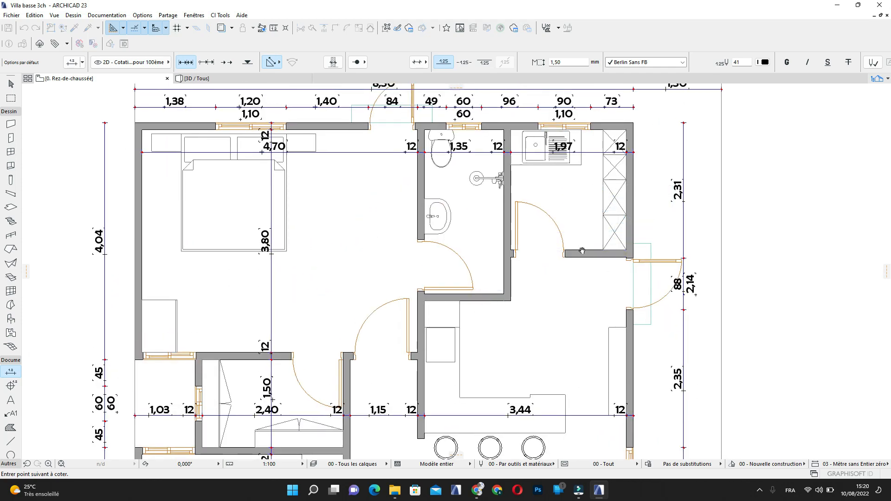
Add the sink room's lower wall and the upper facade wall, then place the chain vertically through the sink room and living area
middle_click_drag(583, 245, 568, 292)
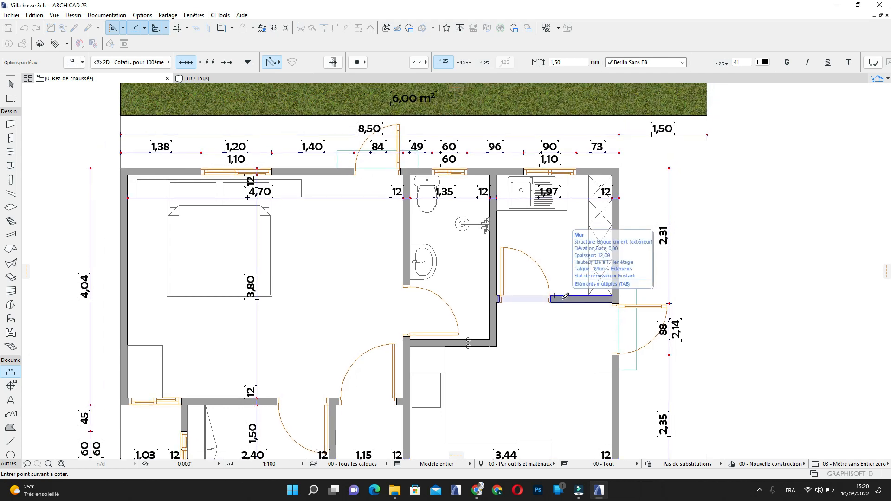
left_click(563, 297)
left_click(585, 169)
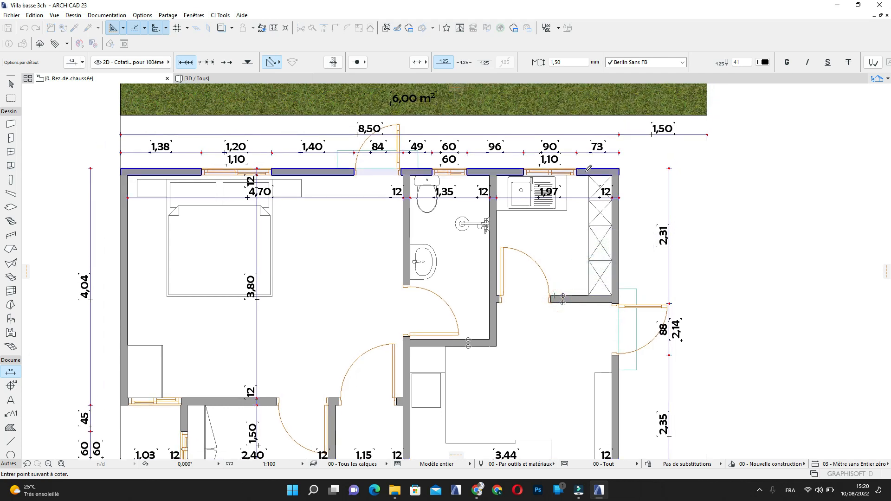
double_click(559, 239)
left_click(569, 277)
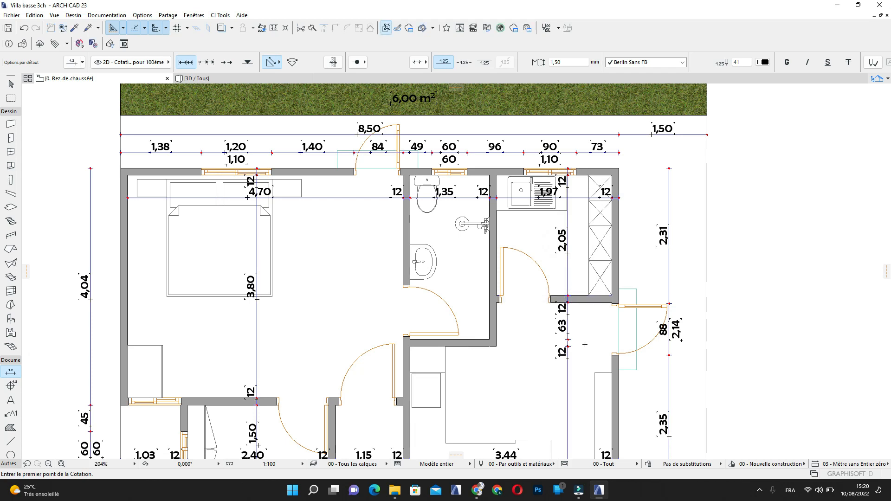
Delete the lower 12 and the 63 dimension texts beneath the sink room's wall in the new vertical chain
key("Escape")
scroll(569, 357, "up", 3)
left_click(568, 355)
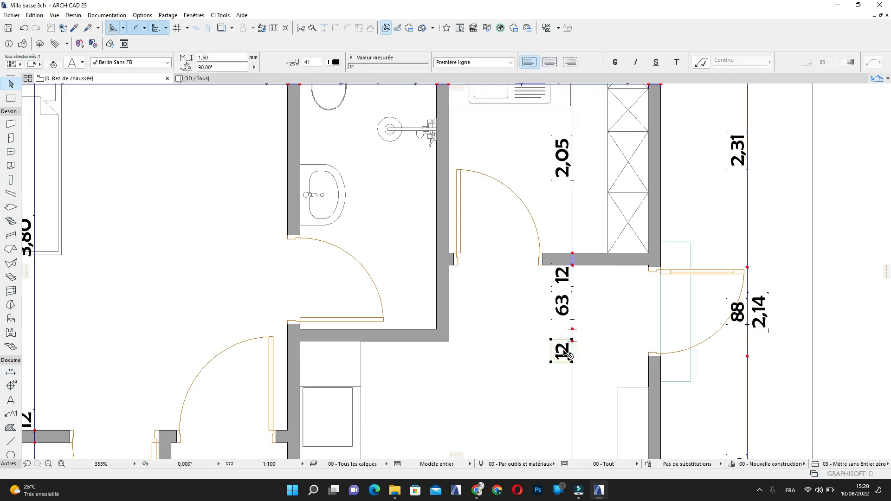
key("Delete")
left_click(569, 311)
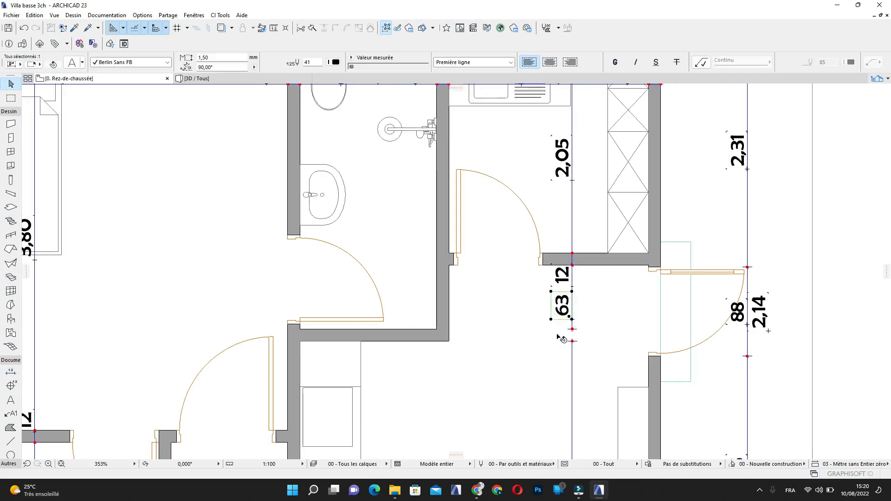
key("Delete")
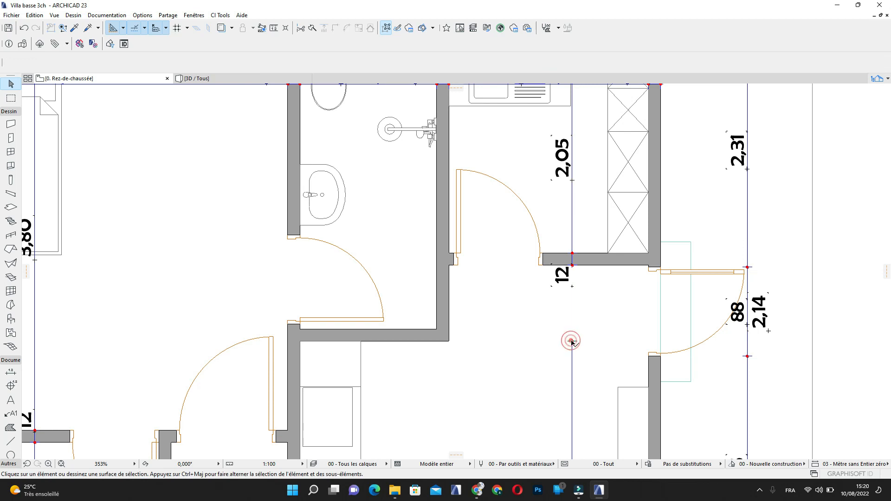
Move the leftover bathroom-wall dimension point to the sink room wall's lower face and delete that wall's 12 text
left_click(572, 342)
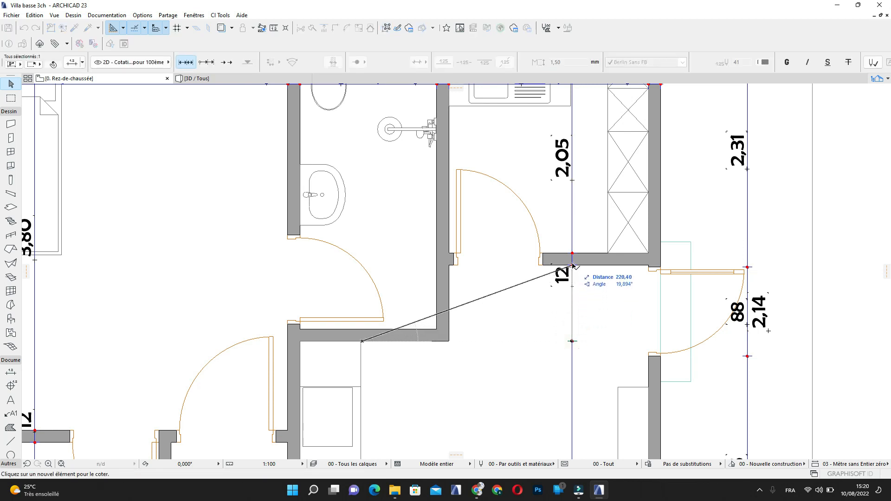
left_click(572, 266)
left_click(562, 277)
key("Delete")
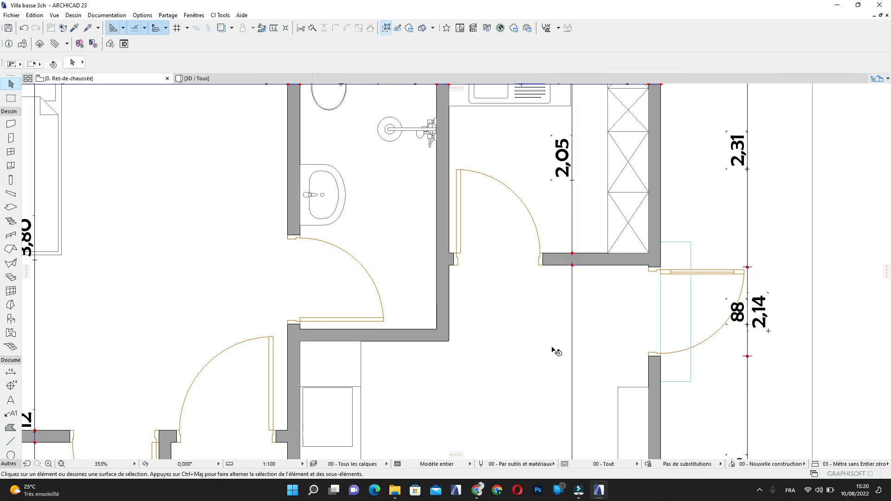
Dimension the upper bathroom vertically from the facade wall to its lower wall, placing the chain between the shower and the door
scroll(557, 352, "down", 5)
middle_click_drag(523, 290, 505, 287)
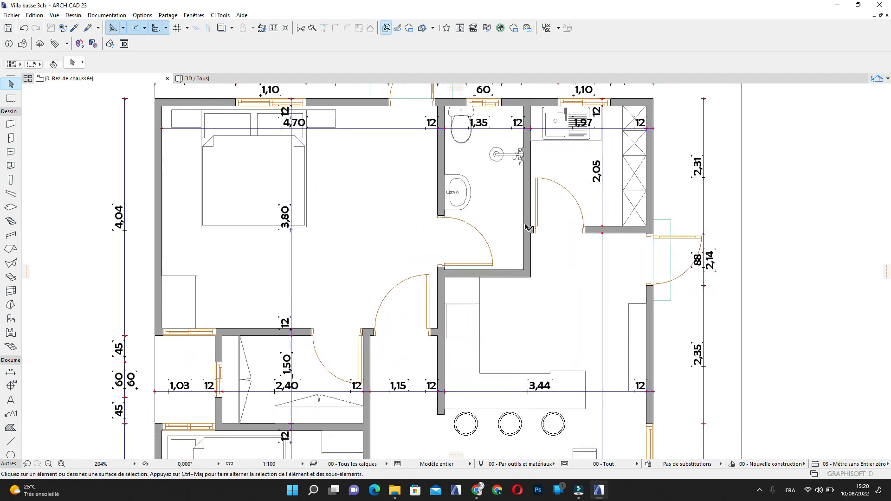
left_click(10, 372)
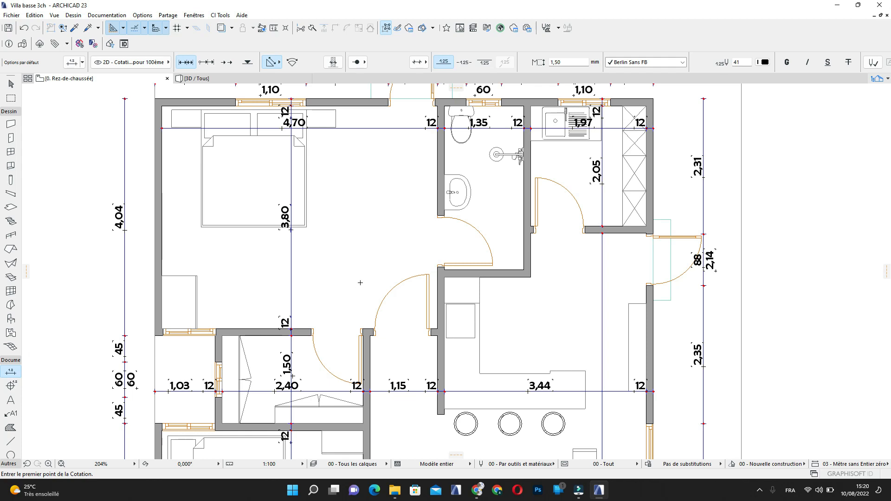
key("Escape")
scroll(576, 253, "up", 5)
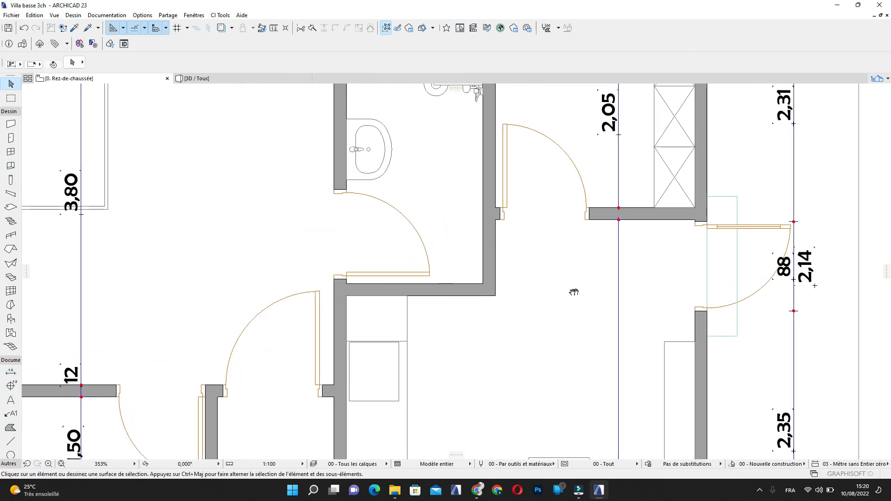
middle_click_drag(572, 293, 547, 340)
scroll(547, 340, "down", 3)
scroll(466, 185, "up", 2)
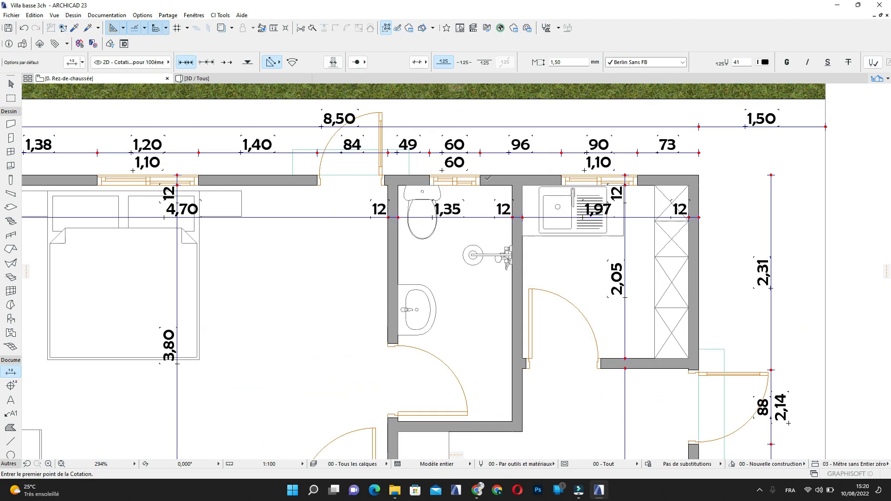
left_click(490, 176)
left_click(465, 423)
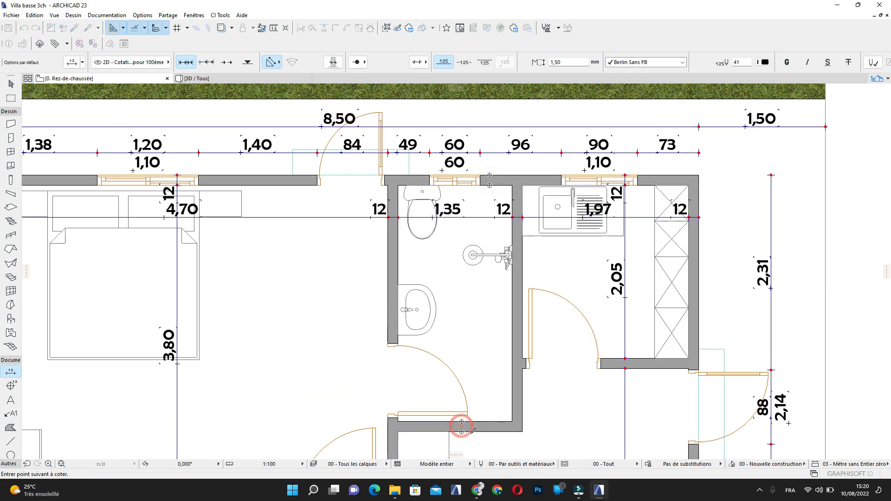
middle_click_drag(462, 423, 455, 239)
middle_click_drag(452, 203, 465, 289)
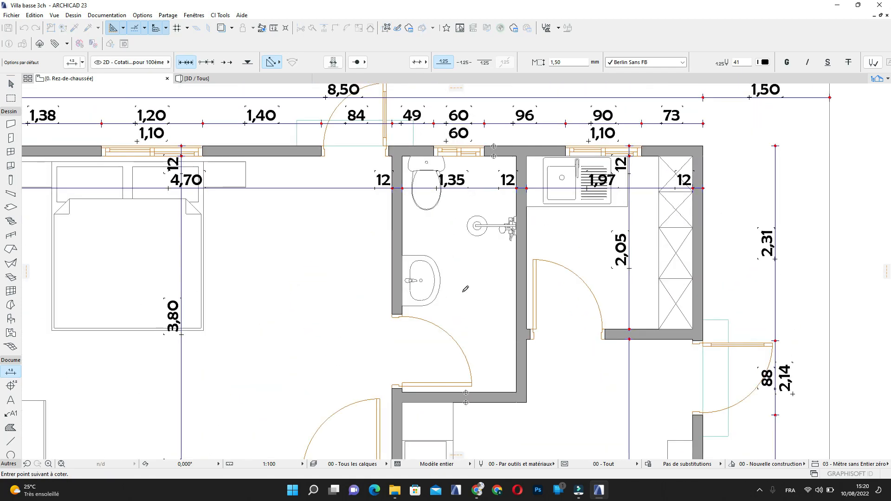
left_click(497, 293)
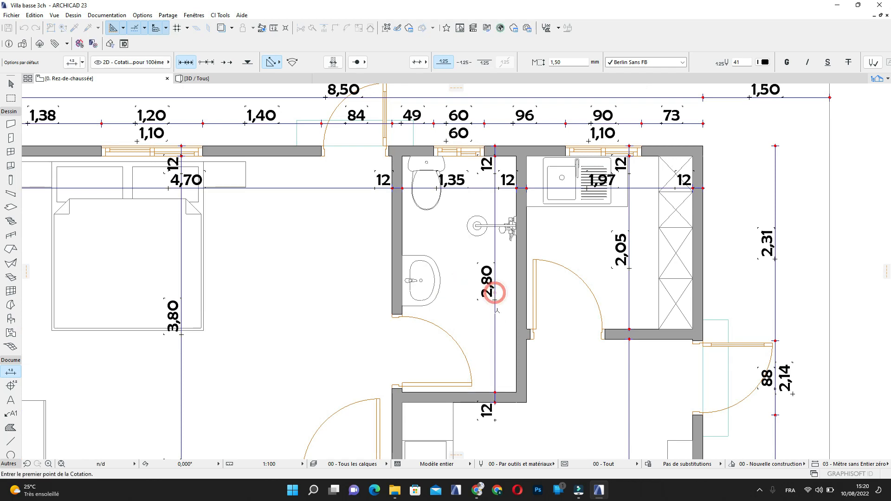
Examine the dimension chains across the whole plan, from the bedrooms and living area to the carport and the upper facade
scroll(453, 348, "down", 1)
scroll(453, 347, "down", 5)
scroll(453, 260, "up", 4)
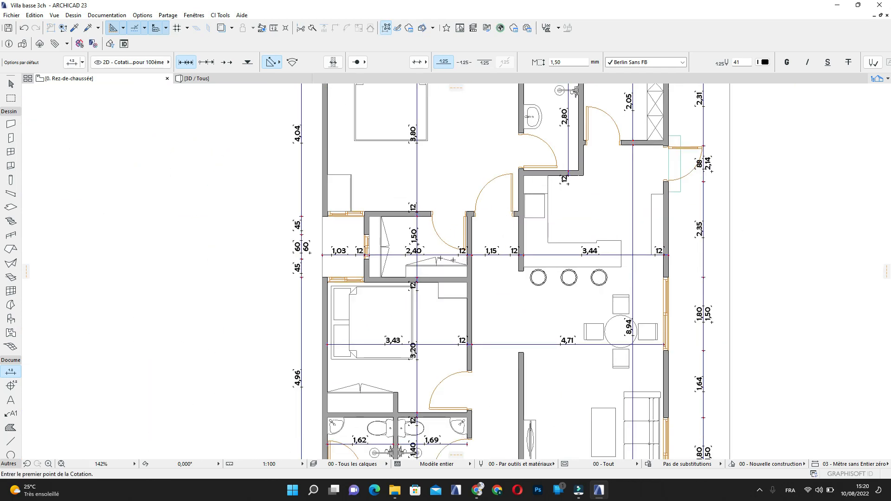
middle_click_drag(412, 272, 387, 218)
scroll(430, 255, "down", 1)
key("Escape")
middle_click_drag(561, 341, 508, 240)
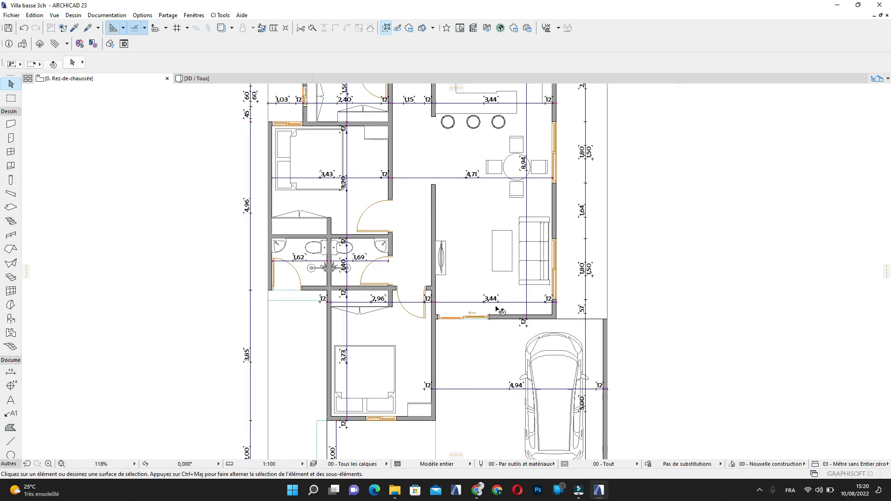
middle_click_drag(498, 309, 498, 364)
scroll(499, 370, "down", 1)
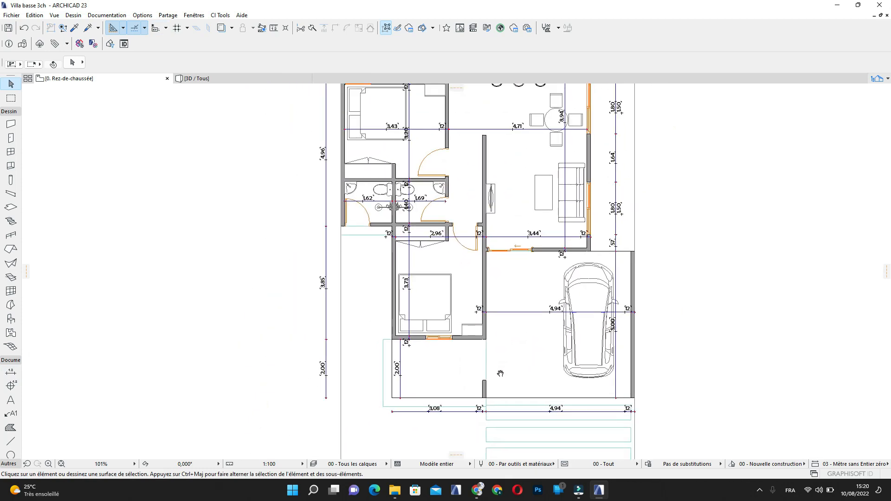
middle_click_drag(480, 245, 494, 358)
middle_click_drag(435, 168, 438, 271)
scroll(438, 271, "up", 1)
scroll(412, 200, "up", 3)
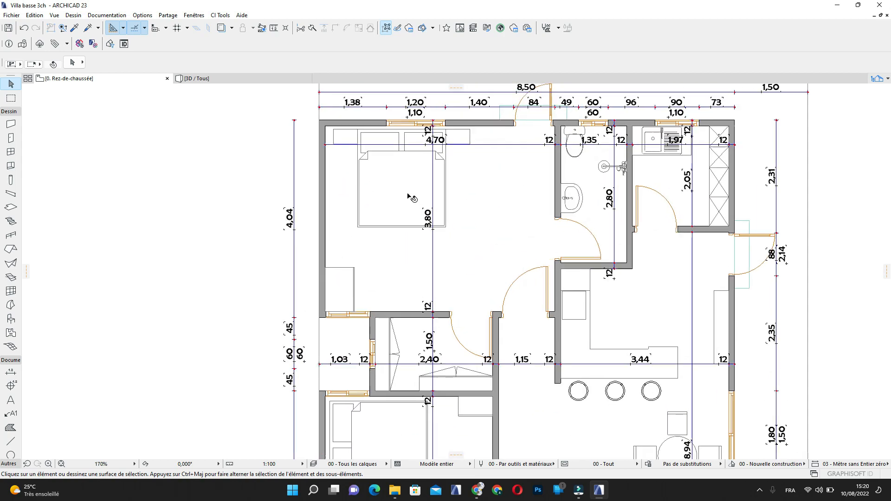
middle_click_drag(413, 198, 423, 326)
scroll(524, 253, "up", 2)
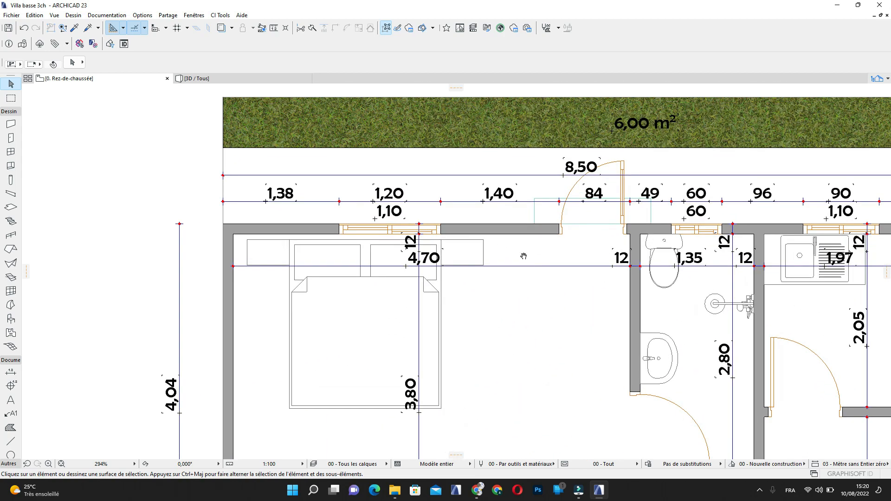
middle_click_drag(523, 254, 452, 276)
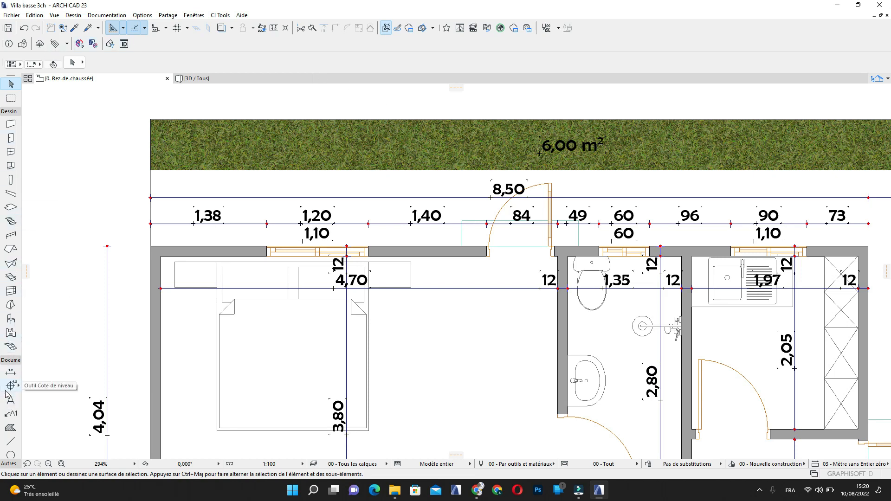
left_click(11, 347)
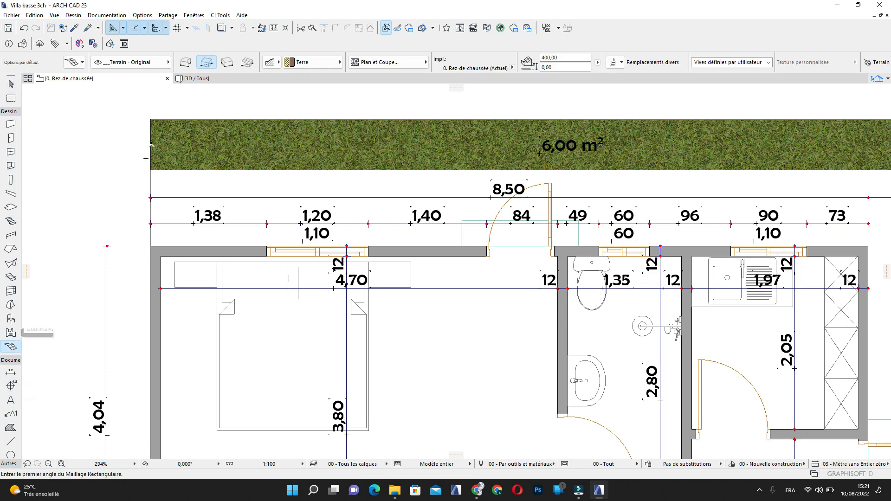
left_click(309, 62)
key("Escape")
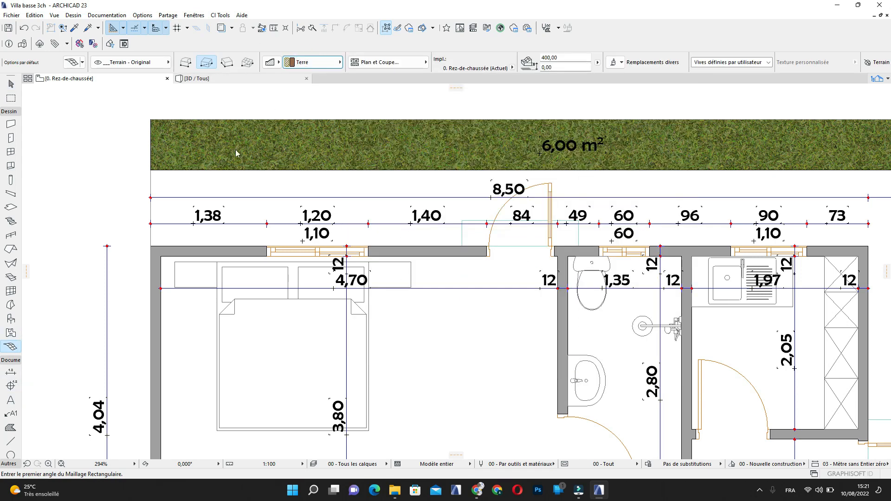
key("Escape")
Set up a polygonal 2D fill with the Pavé réelle image pattern, starting at the lawn's lower corner
left_click(11, 430)
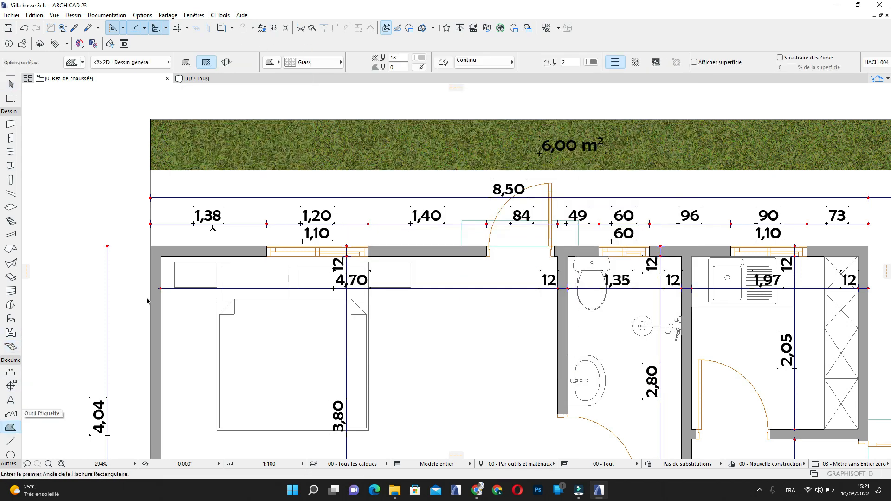
left_click(324, 62)
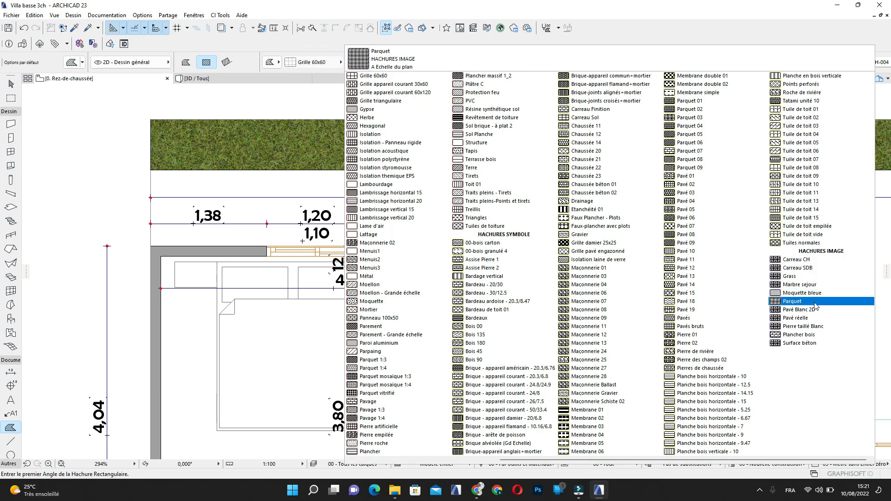
left_click(811, 321)
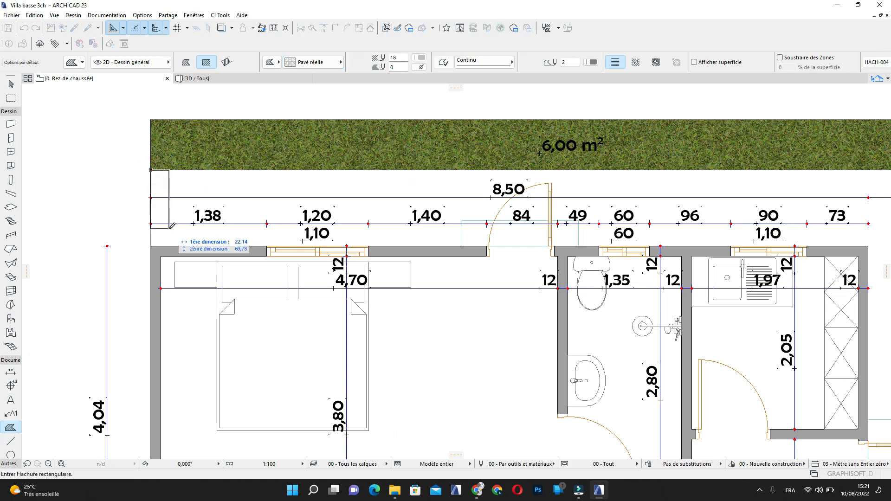
left_click(185, 63)
Trace the fill's outer edge along the lawn's lower edge and down the side boundary to the carport wall's outer corner
scroll(398, 244, "down", 2)
middle_click_drag(425, 226, 217, 209)
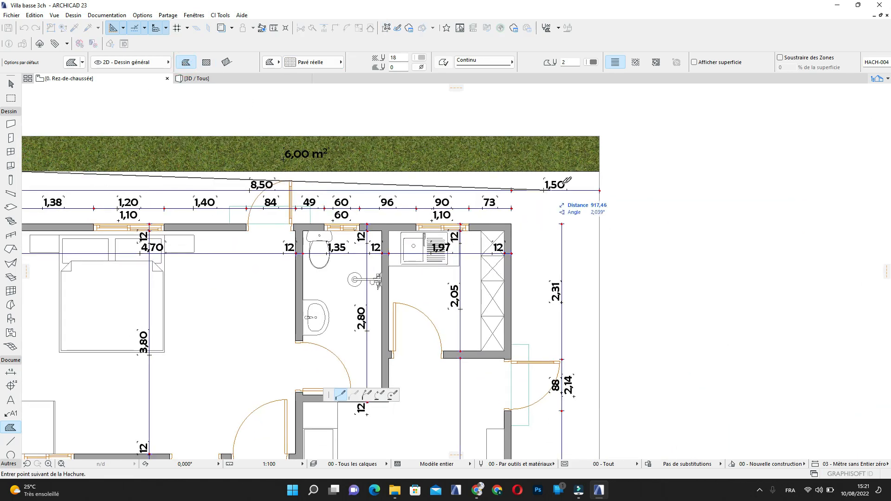
left_click(597, 172)
scroll(599, 204, "down", 2)
scroll(552, 339, "down", 1)
middle_click_drag(553, 348, 554, 202)
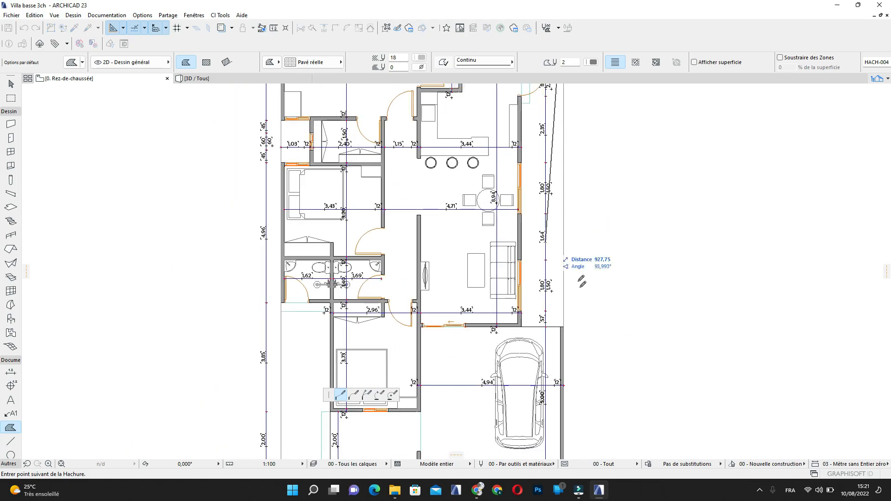
scroll(572, 318, "up", 2)
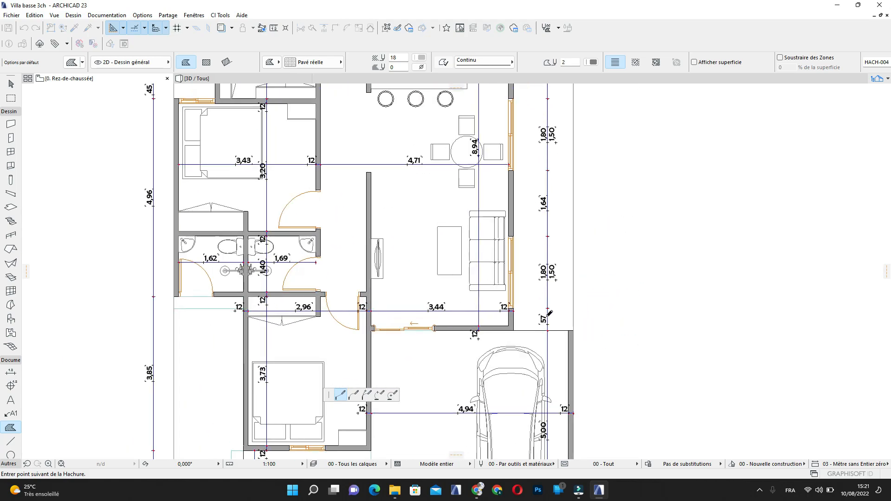
left_click(574, 331)
Continue the fill outline from the carport up the house's side facade to its upper outer corner
scroll(531, 232, "down", 1)
middle_click_drag(527, 121, 553, 310)
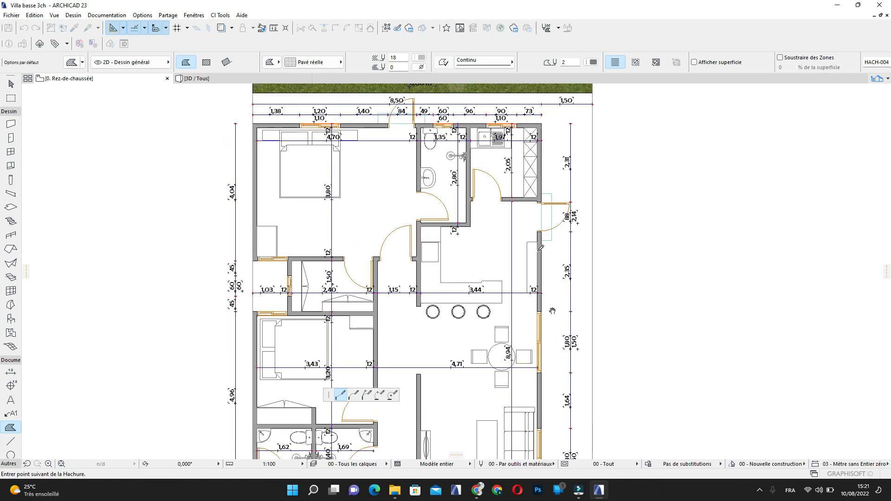
mouse_move(535, 224)
middle_mouse_down()
mouse_move(559, 302)
mouse_move(559, 357)
middle_mouse_up()
scroll(566, 244, "up", 2)
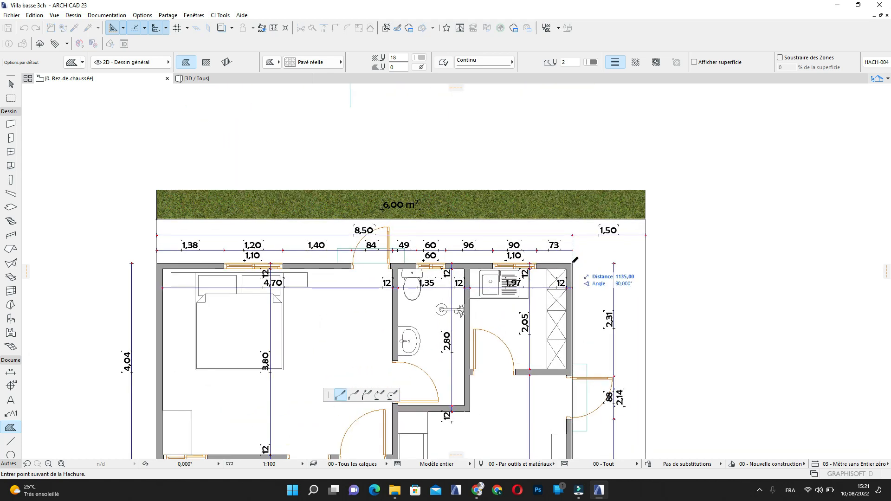
left_click(572, 263)
Trace the fill along the upper facade with a 30 cm deep notch around the door's slab, and close it at the lawn's corner
middle_click_drag(147, 247, 393, 259)
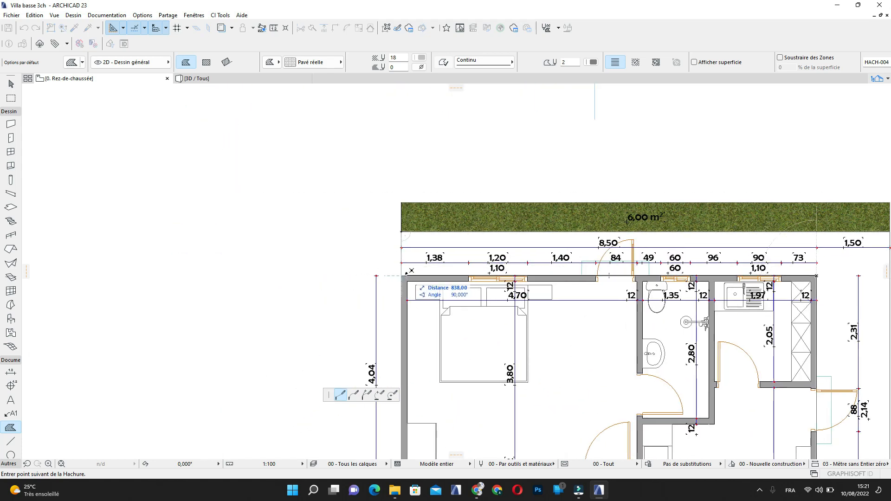
scroll(650, 273, "up", 3)
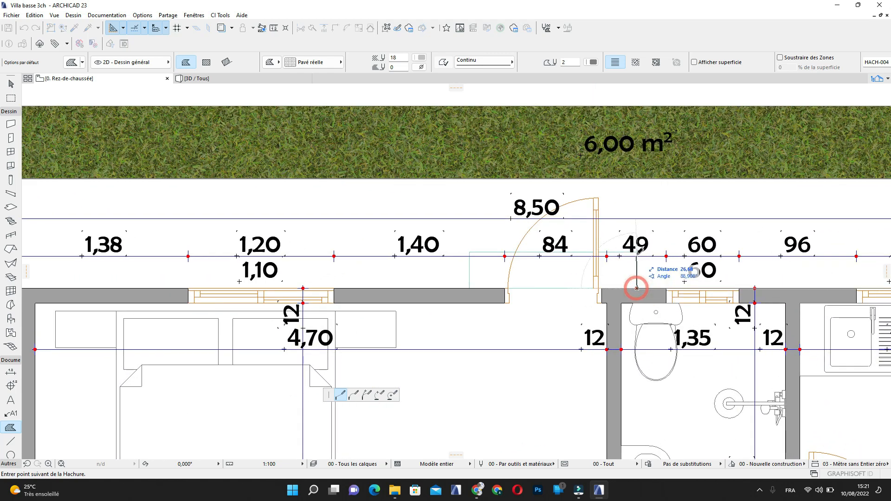
left_click(637, 252)
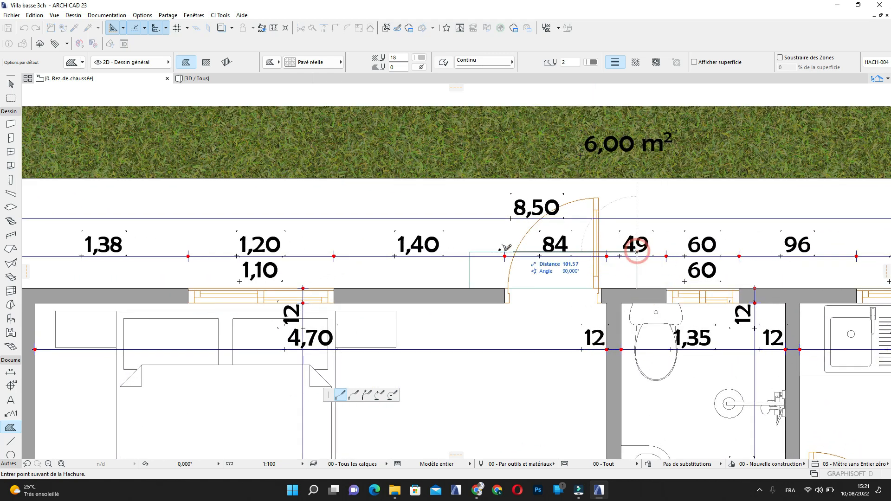
left_click(469, 252)
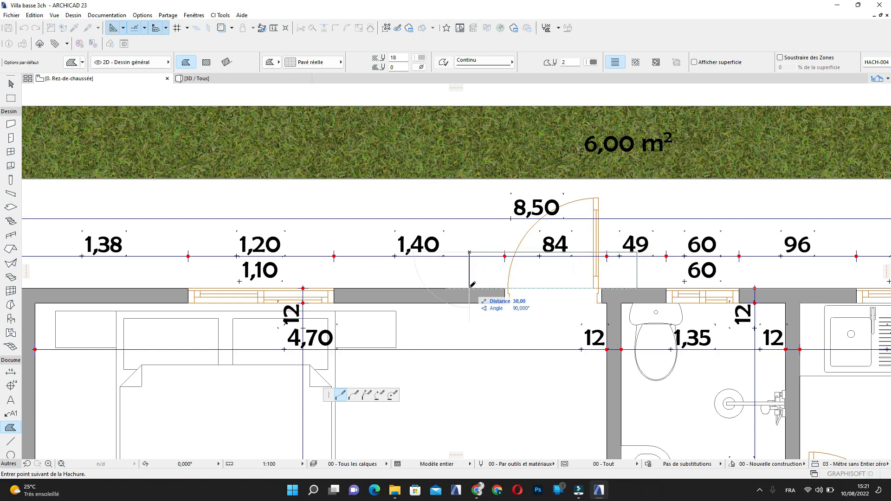
left_click(468, 287)
middle_click_drag(106, 280, 464, 279)
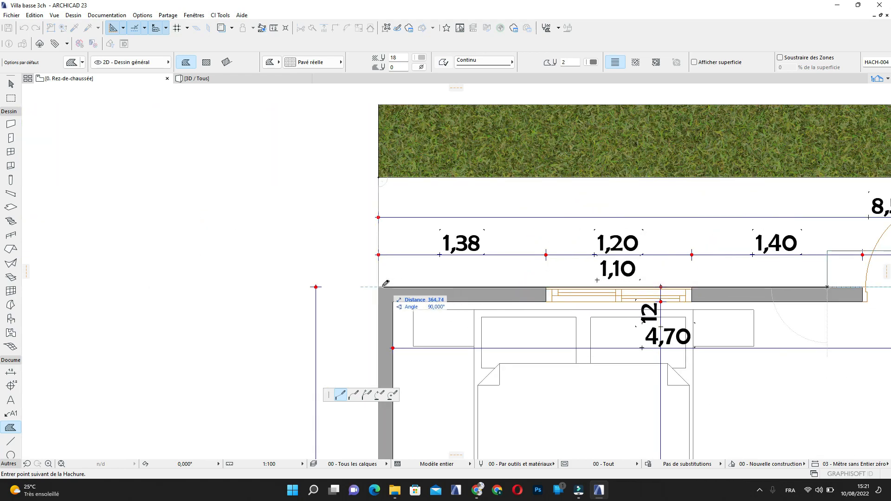
left_click(379, 177)
scroll(616, 238, "down", 4)
mouse_move(636, 241)
middle_mouse_down()
mouse_move(450, 241)
mouse_move(510, 210)
middle_mouse_up()
key("Escape")
scroll(606, 225, "down", 2)
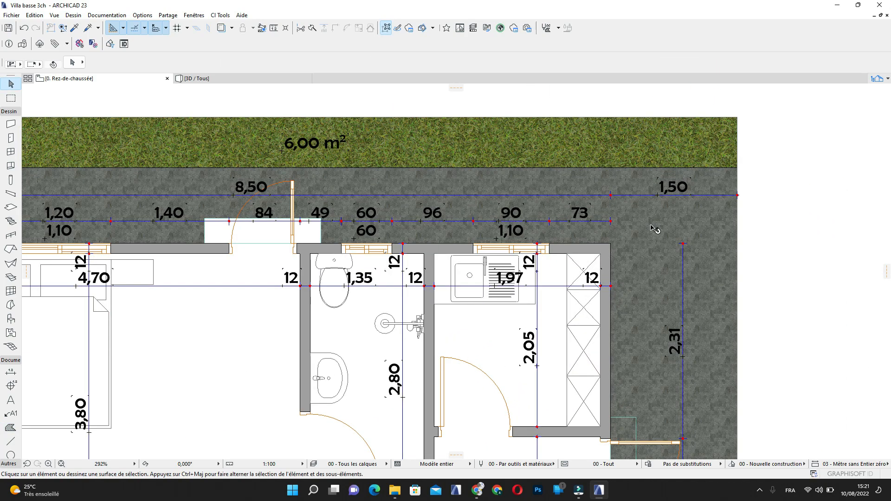
scroll(552, 228, "up", 7)
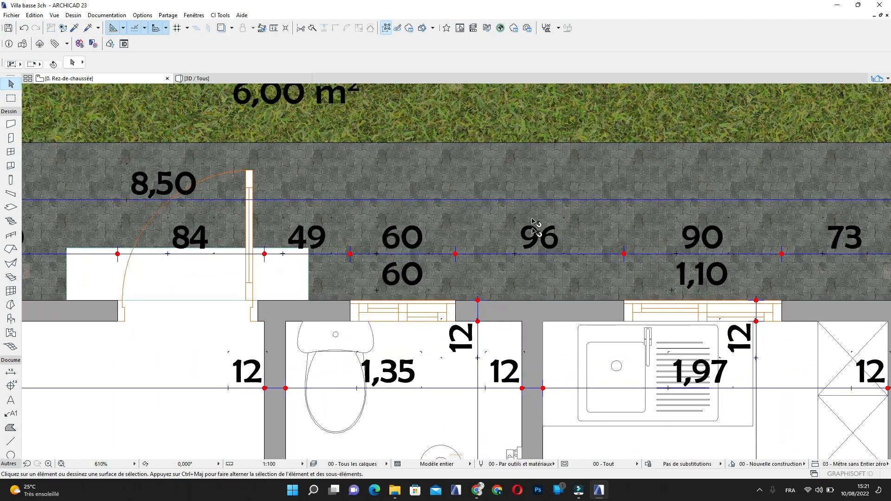
middle_click_drag(549, 226, 575, 263)
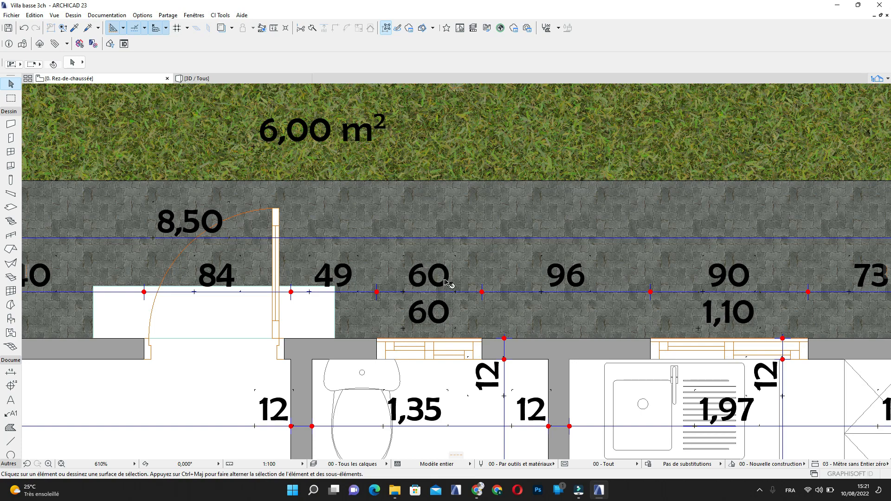
left_click(393, 272)
scroll(434, 252, "down", 4)
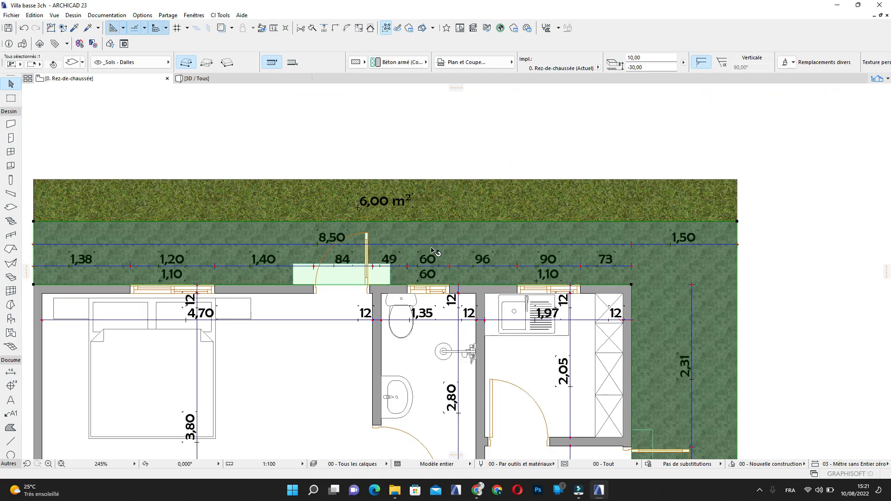
key("Escape")
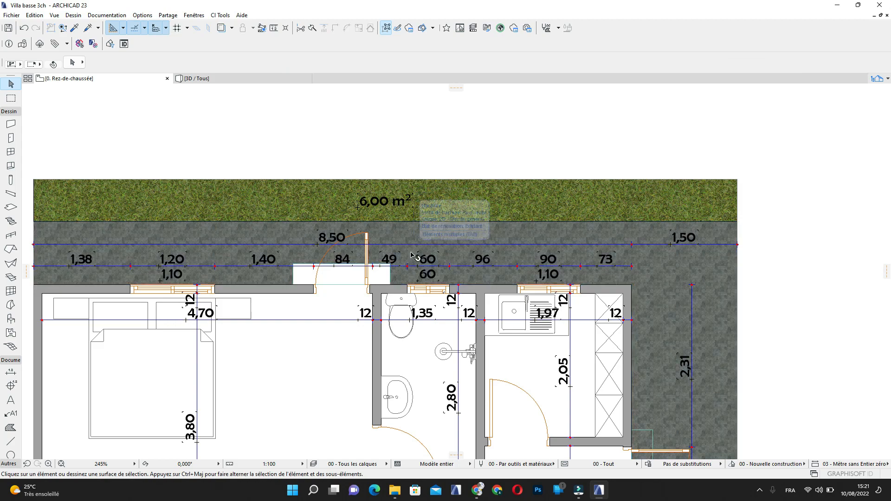
Enlarge the texture size of the paving strip's Pavé réelle fill pattern, keeping its proportions
scroll(409, 254, "up", 2)
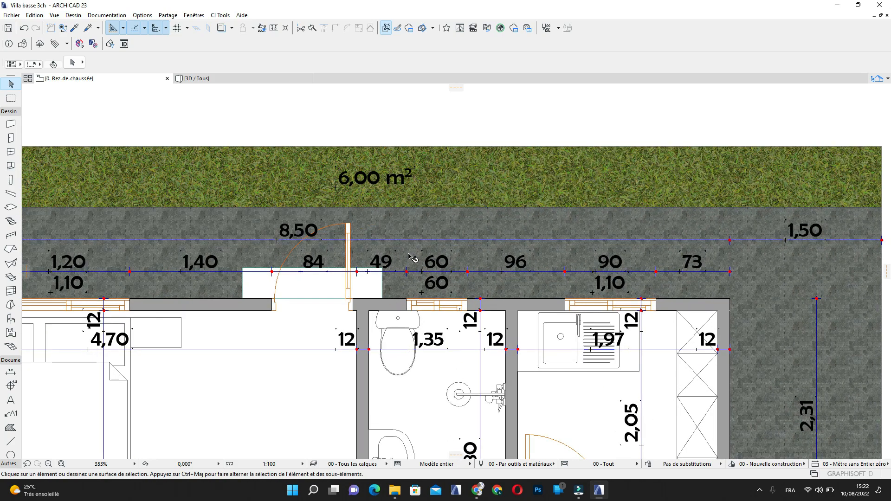
key("Tab")
scroll(409, 254, "down", 5)
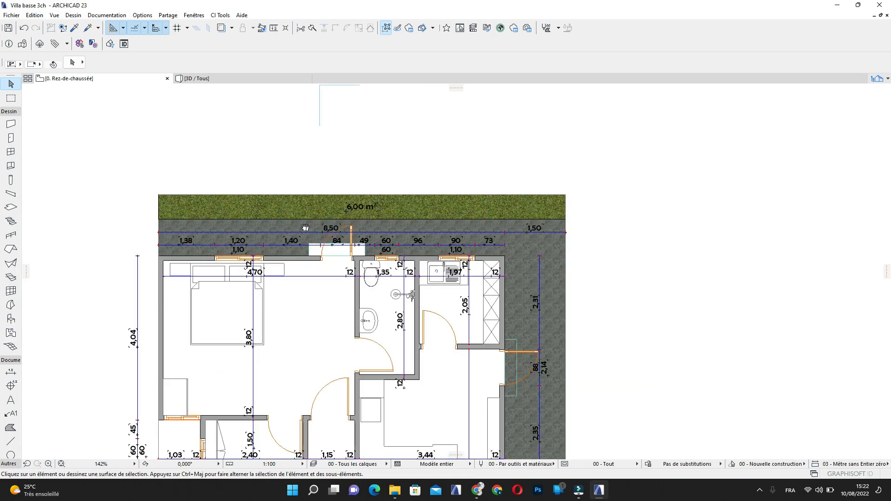
scroll(435, 276, "up", 3)
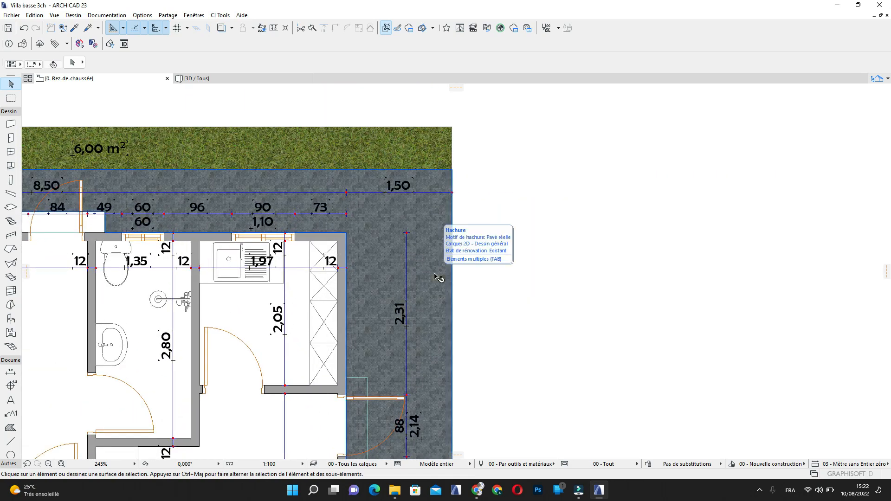
left_click(435, 277)
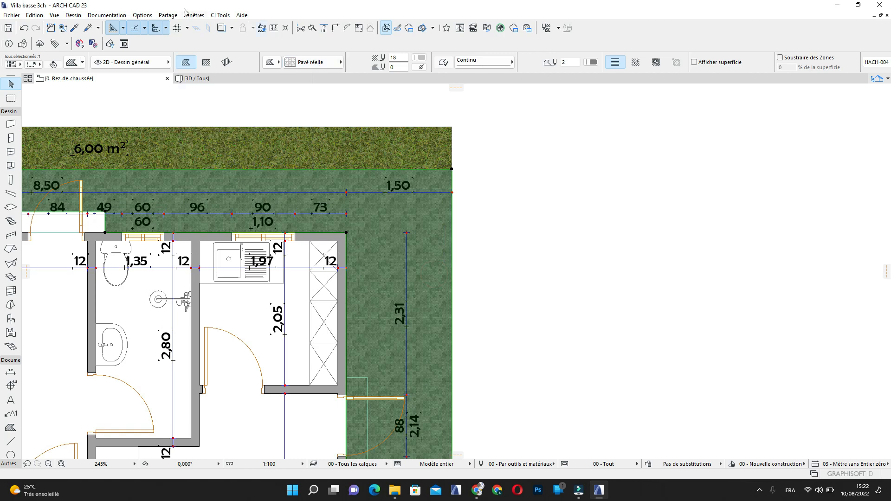
left_click(138, 17)
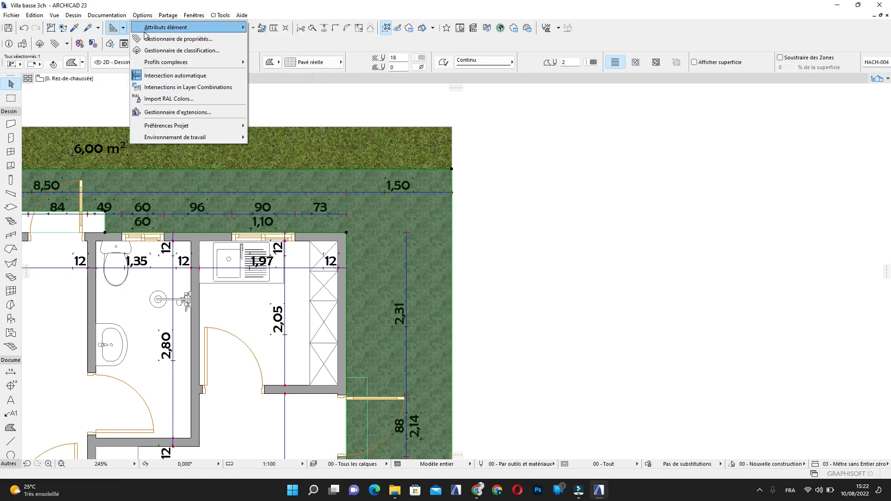
mouse_move(193, 31)
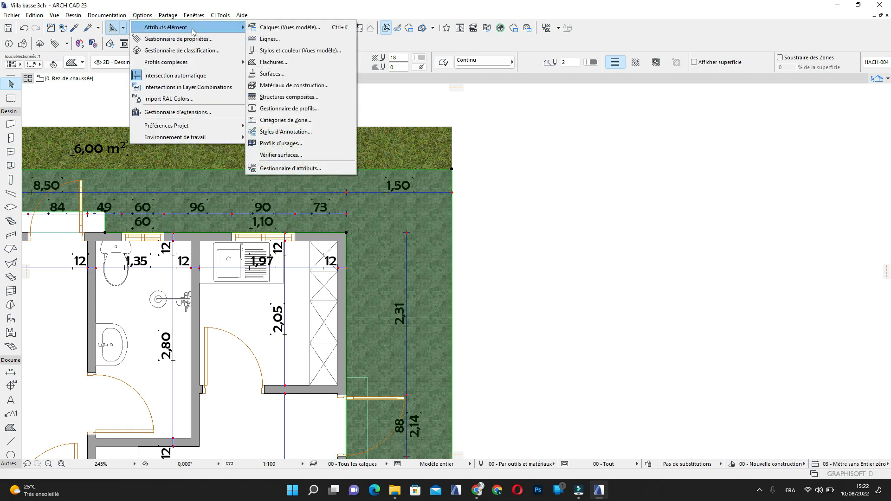
left_click(274, 62)
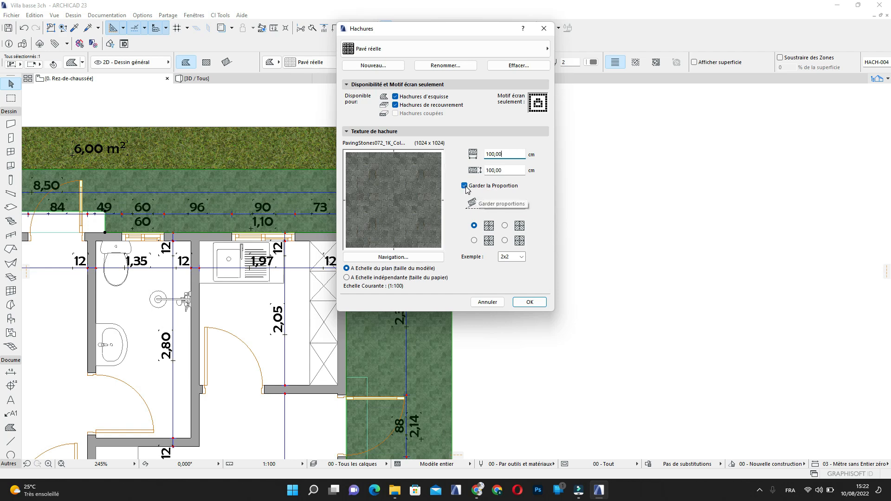
left_click(530, 302)
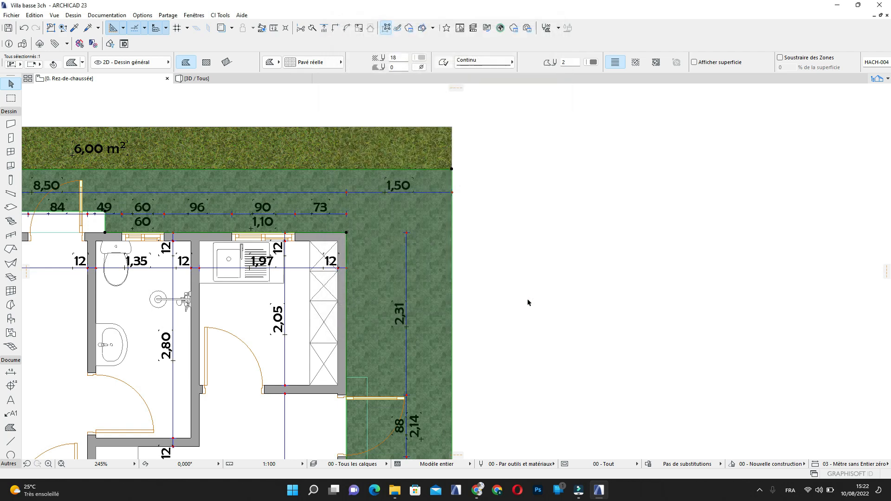
scroll(376, 291, "down", 2)
scroll(383, 288, "up", 1)
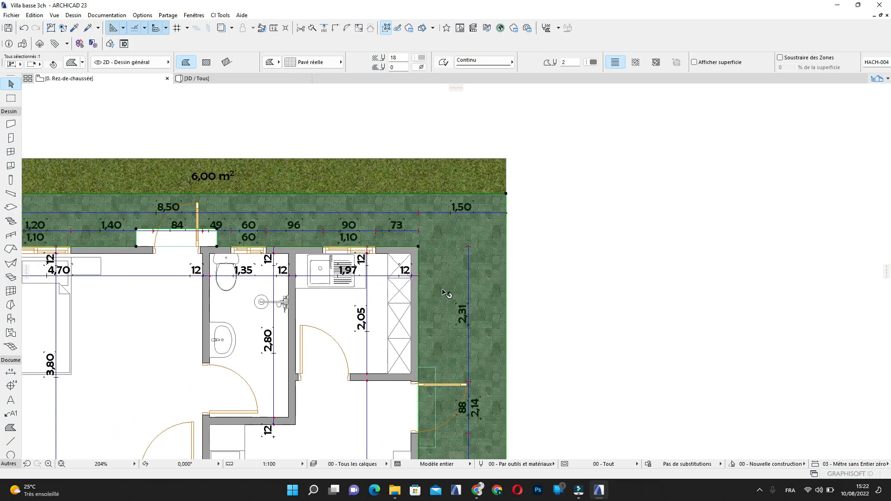
middle_click_drag(414, 308, 472, 262)
key("Escape")
Try to pick up the Pavé réelle fill's settings from the side paving strip's end by the carport
scroll(511, 247, "down", 2)
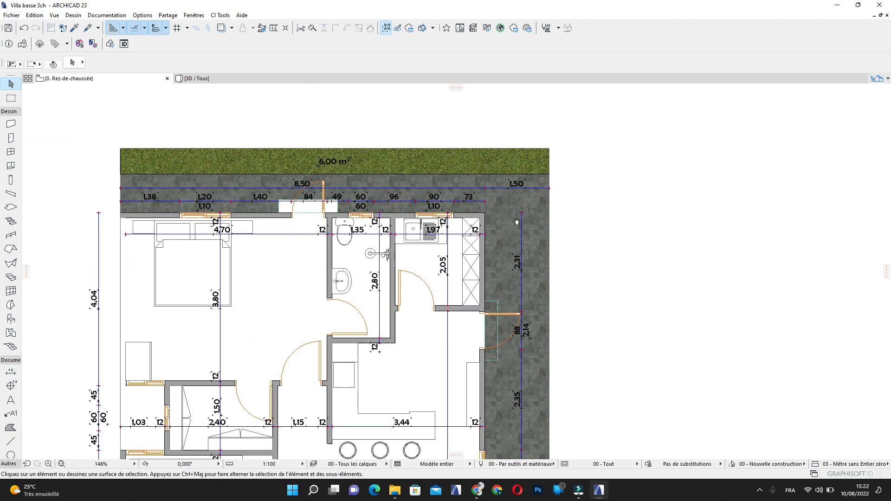
middle_click_drag(488, 328, 514, 247)
scroll(515, 247, "down", 4)
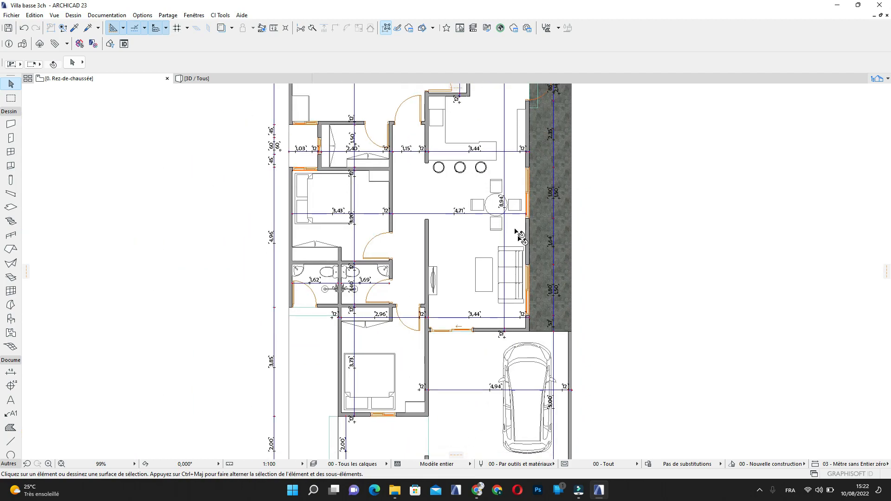
scroll(549, 290, "up", 5)
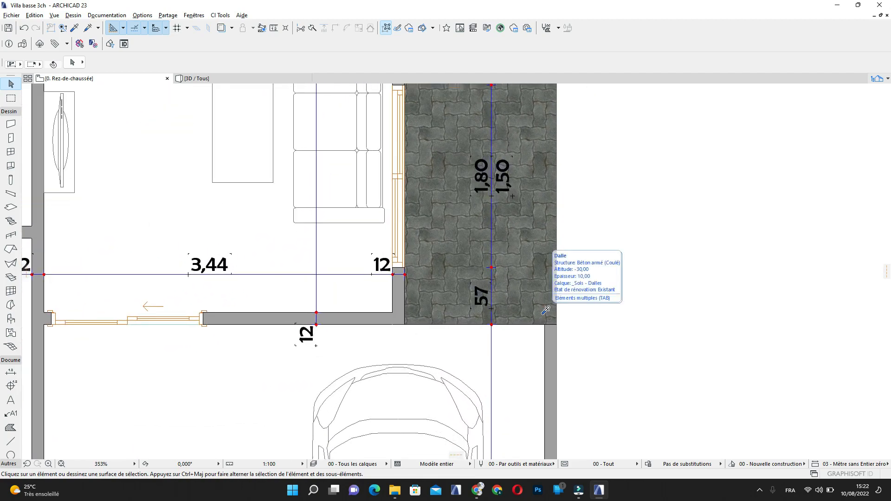
left_click(547, 317)
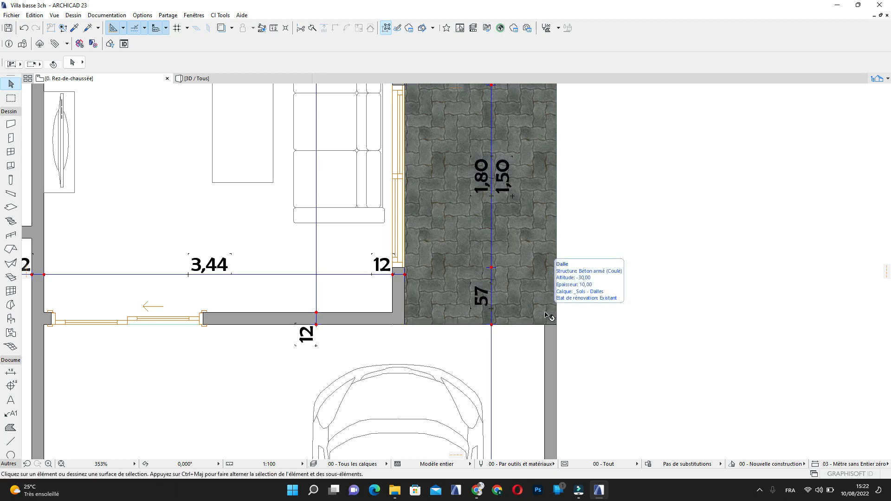
key("Tab")
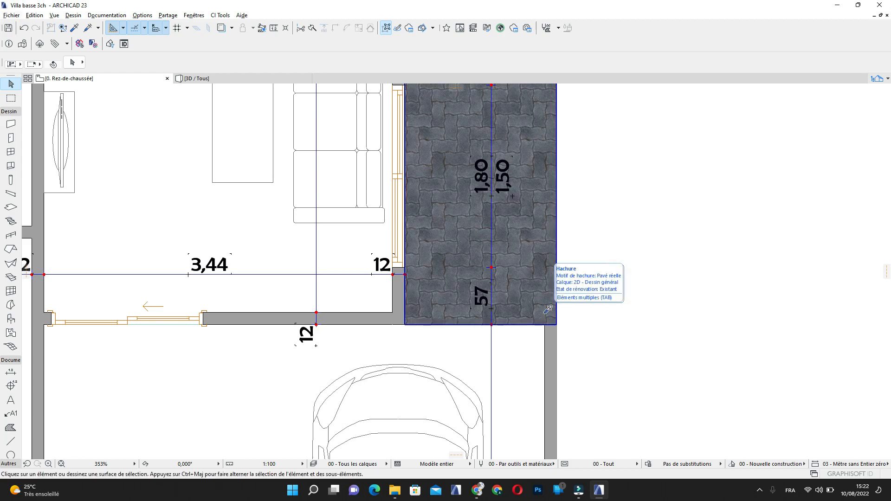
left_click(545, 314, "alt")
scroll(623, 265, "down", 2)
middle_click_drag(623, 265, 652, 242)
scroll(678, 235, "down", 2)
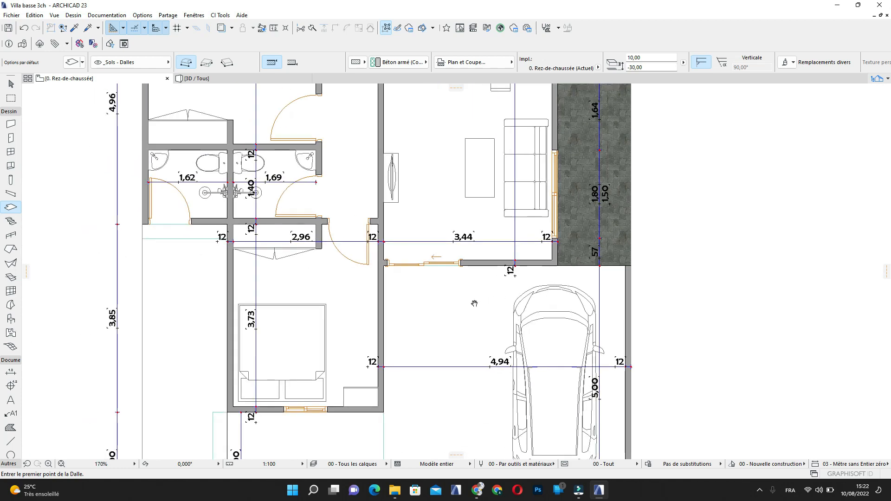
middle_click_drag(474, 303, 643, 285)
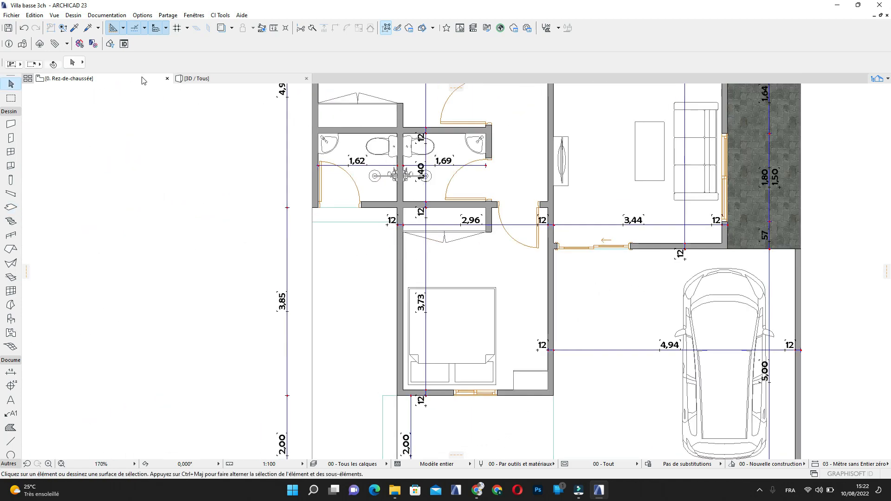
Start a Pavé réelle fill at the front terrace slab's corner by the driveway strips and trace it down and along the plot's front edge to its corner
left_click(10, 427)
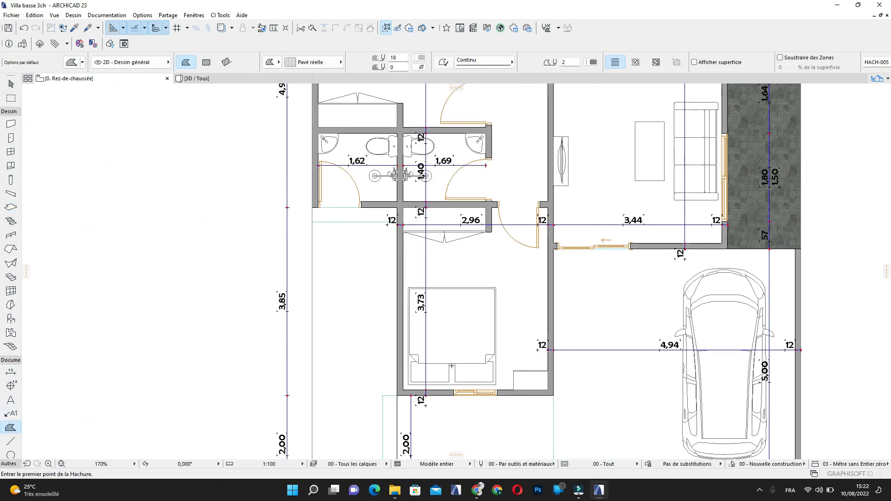
scroll(405, 380, "up", 6)
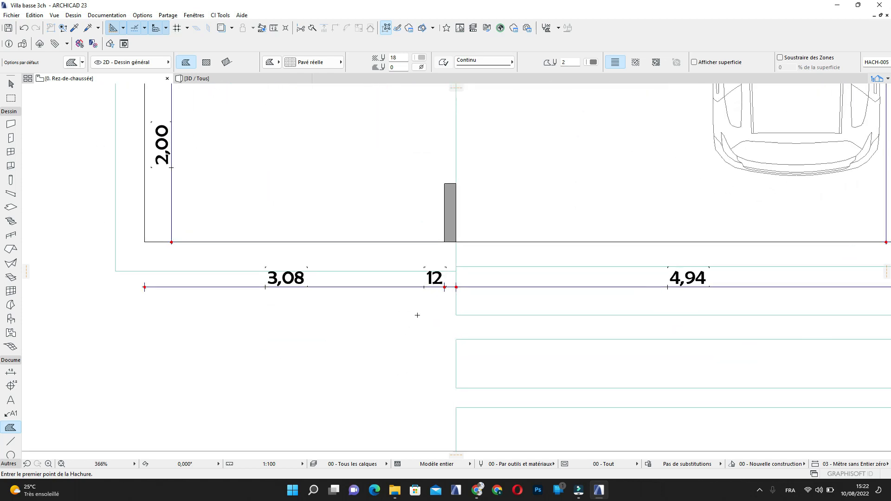
scroll(417, 315, "up", 1)
left_click(465, 260)
middle_click_drag(455, 386, 469, 283)
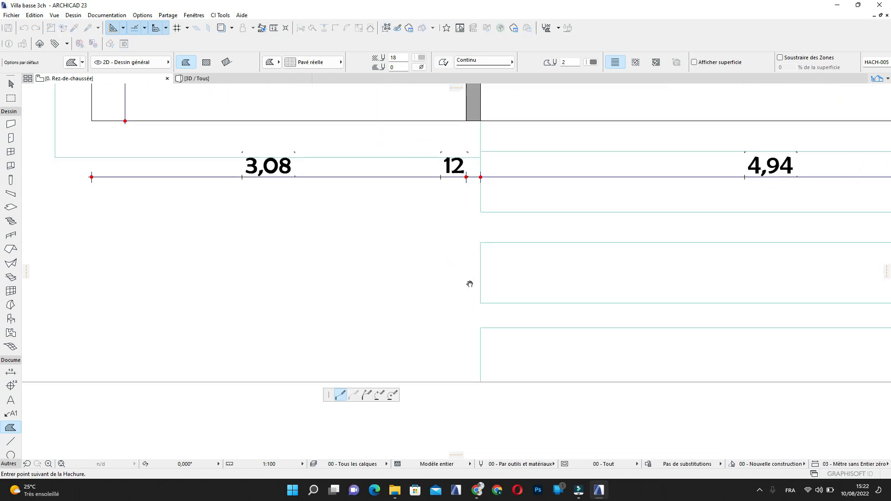
left_click(480, 382)
scroll(352, 324, "down", 1)
mouse_move(352, 324)
middle_mouse_down()
mouse_move(509, 320)
mouse_move(638, 336)
middle_mouse_up()
left_click(247, 384)
Continue the fill outline up the plot's side boundary and along the lower edge of the bathroom door's slab to the front bedroom's wall
scroll(263, 202, "down", 2)
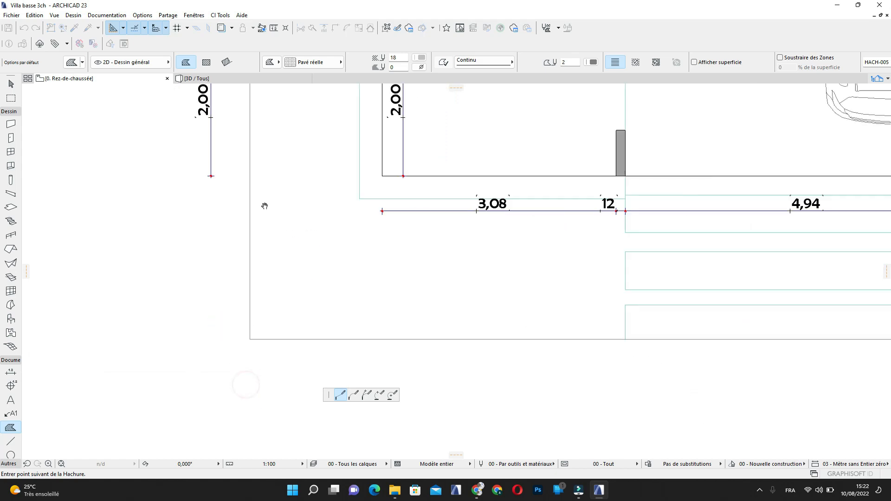
middle_click_drag(264, 204, 303, 411)
middle_click_drag(293, 150, 295, 335)
scroll(293, 170, "up", 2)
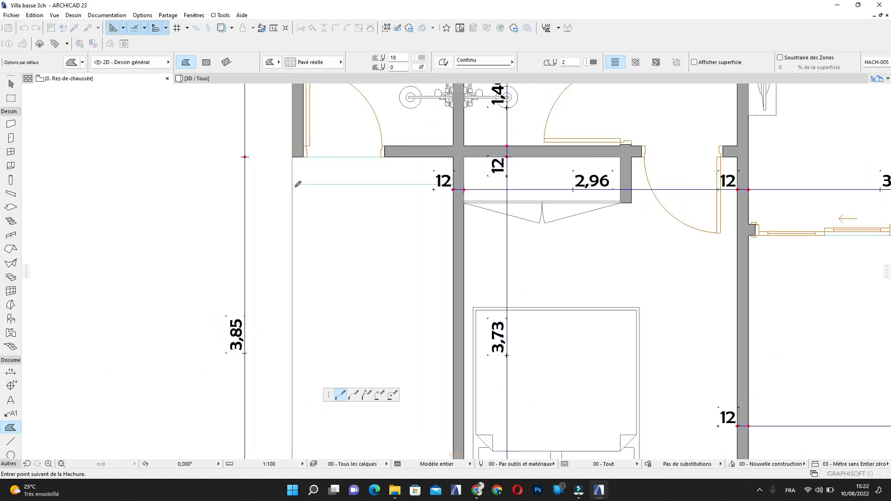
left_click(292, 185)
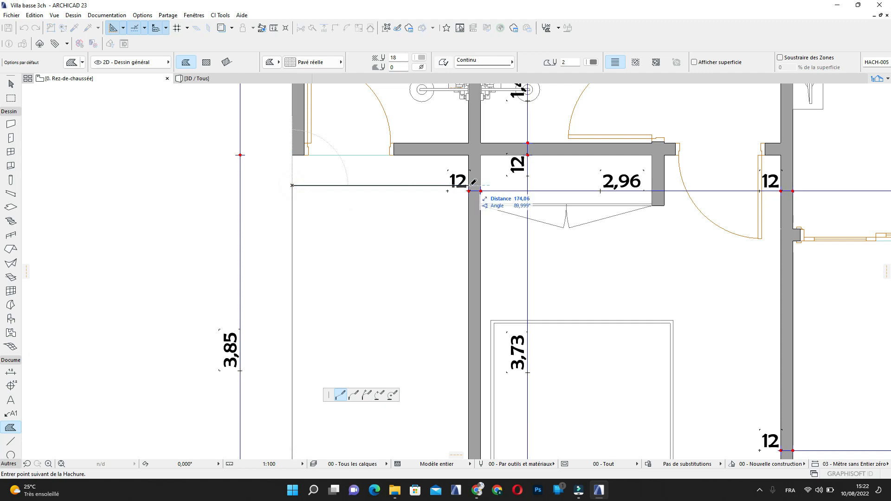
left_click(469, 184)
Trace the fill down the bedroom wall and around the front terrace slab's outer edge, and close it at the starting corner
scroll(459, 300, "down", 2)
middle_click_drag(438, 359, 401, 183)
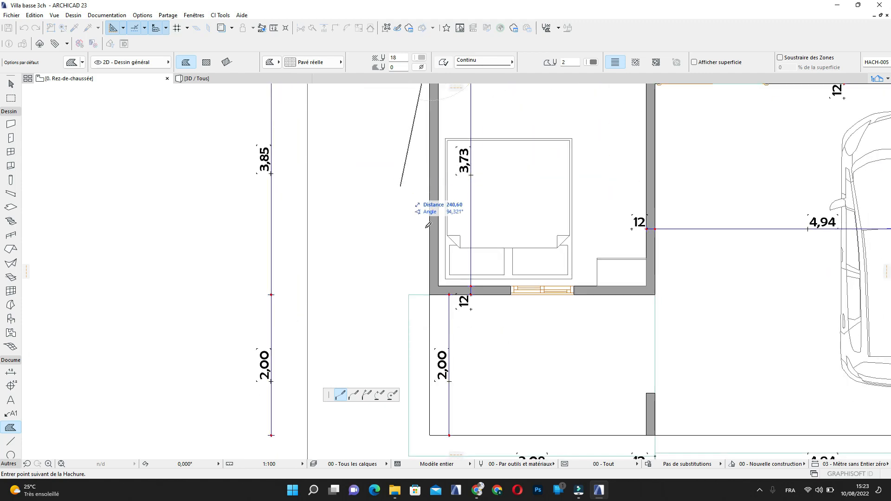
left_click(430, 295)
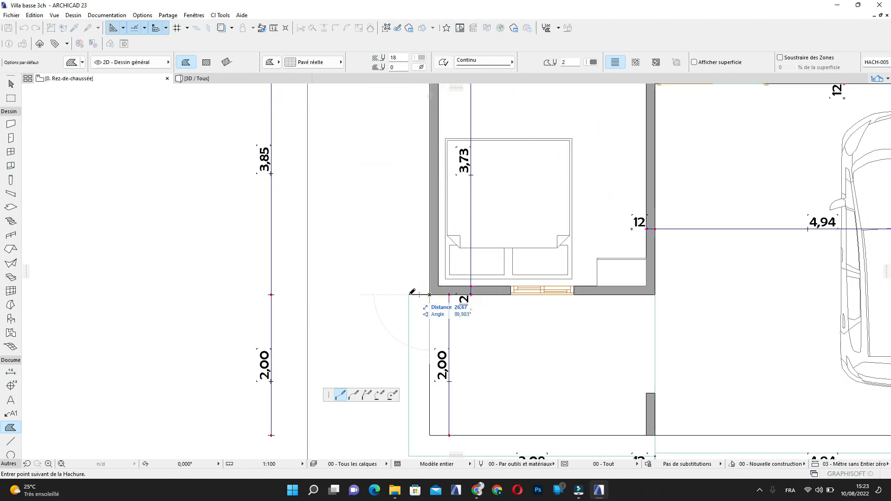
left_click(409, 295)
middle_click_drag(409, 344, 382, 175)
scroll(383, 175, "down", 1)
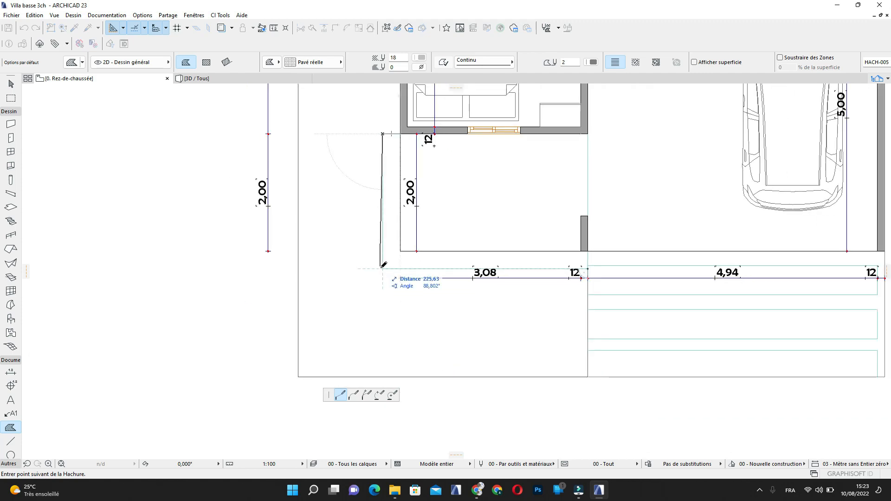
left_click(382, 269)
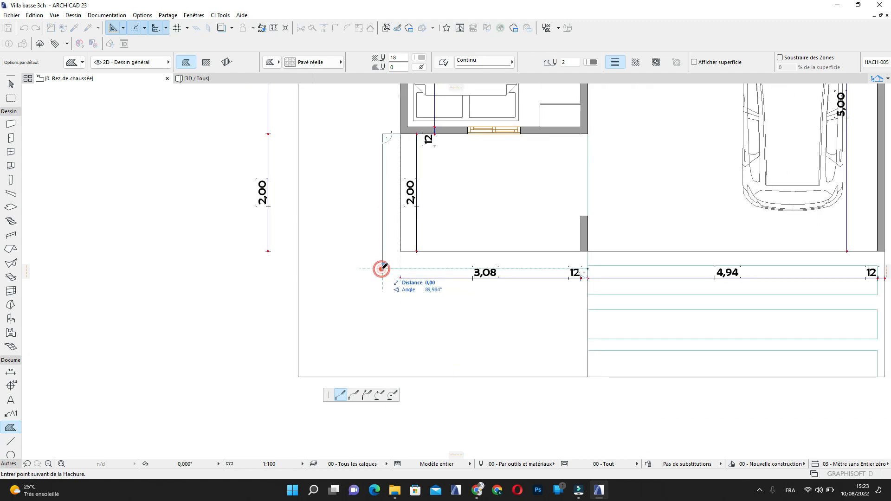
double_click(588, 269)
scroll(358, 319, "down", 3)
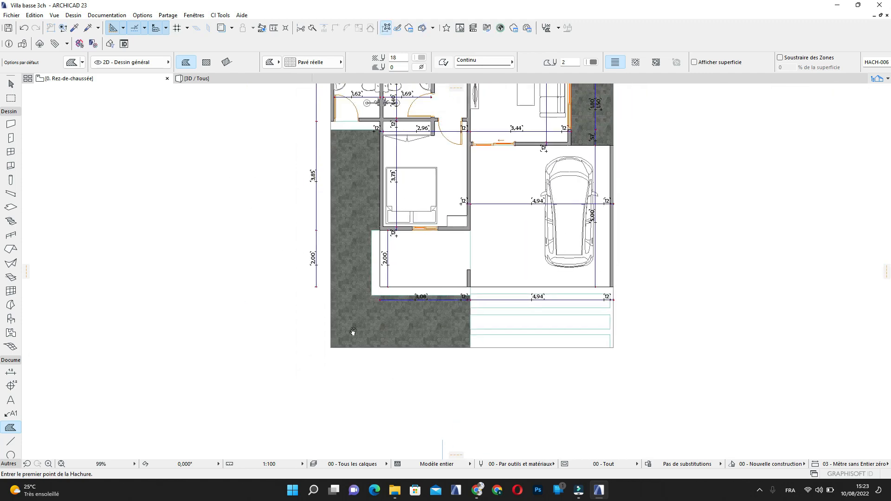
mouse_move(444, 169)
middle_mouse_down()
mouse_move(421, 208)
mouse_move(435, 321)
middle_mouse_up()
key("Escape")
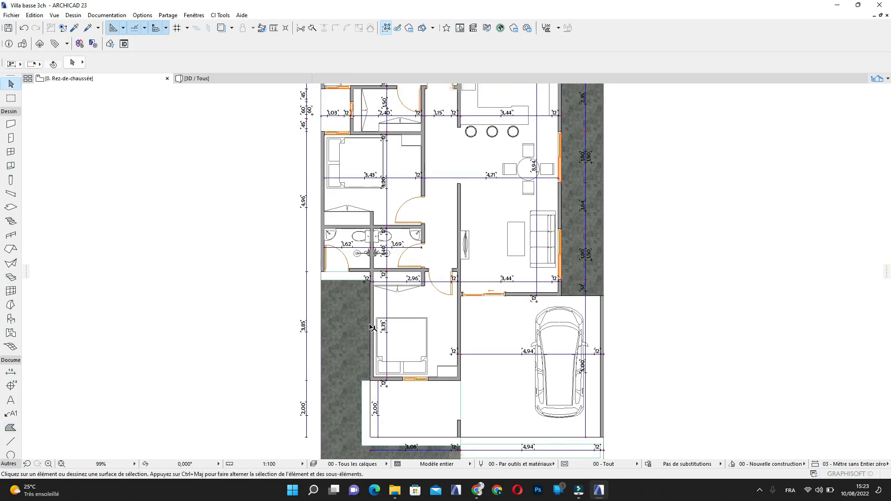
Examine the paving around the front terrace, the side boundary and the rear door's slab, and the rooms of the ground floor
scroll(386, 334, "up", 2)
scroll(356, 327, "up", 4)
middle_click_drag(356, 297, 328, 186)
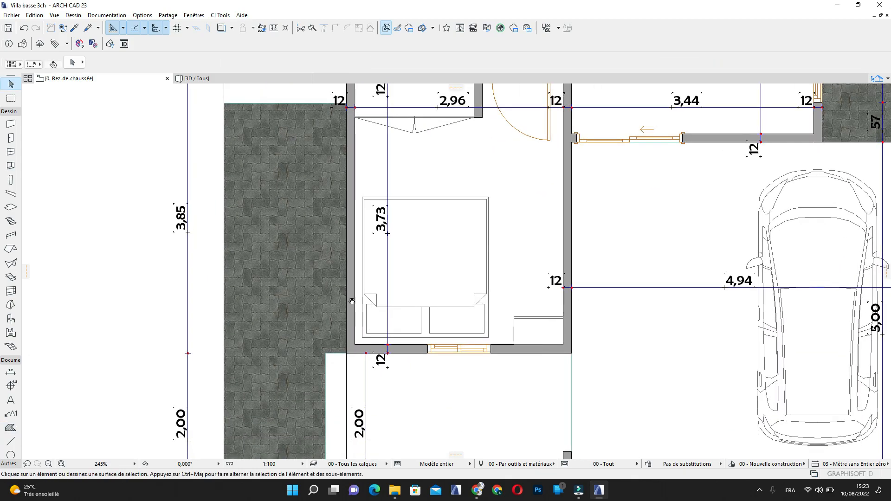
middle_click_drag(356, 327, 349, 225)
middle_click_drag(353, 305, 399, 288)
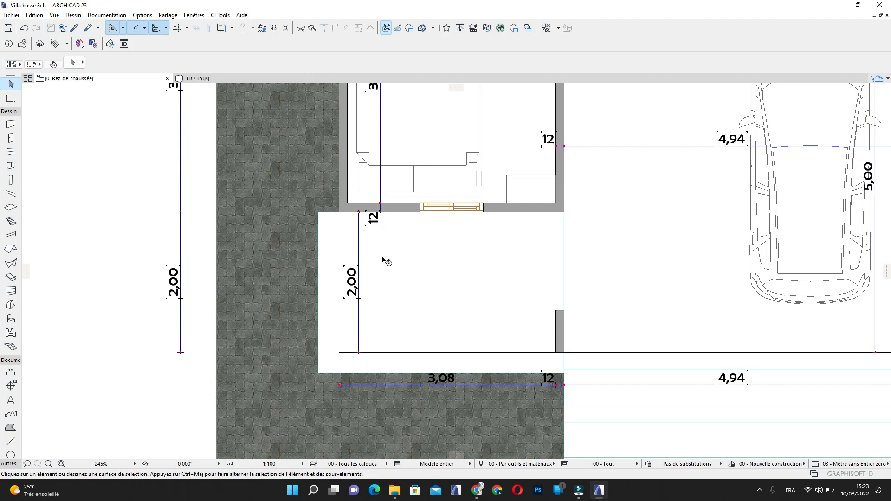
scroll(415, 245, "down", 3)
middle_click_drag(417, 204, 418, 332)
scroll(406, 279, "up", 1)
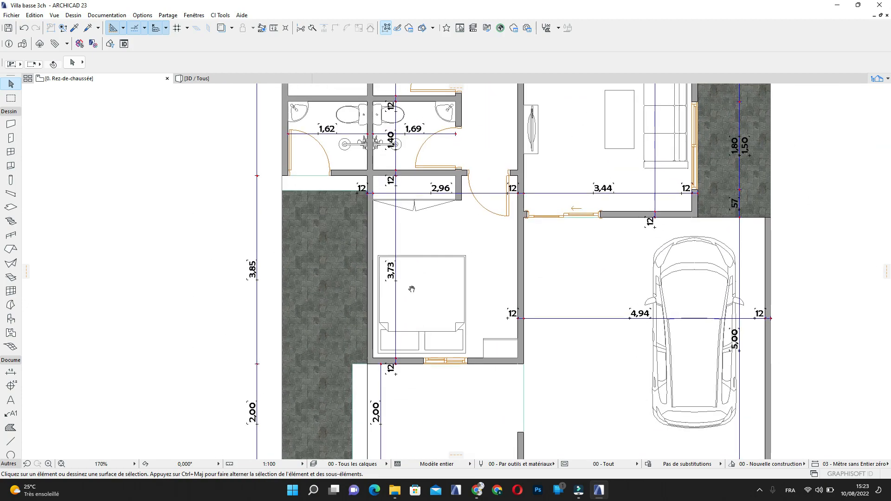
middle_click_drag(412, 289, 449, 380)
middle_click_drag(369, 284, 369, 420)
middle_click_drag(509, 86, 482, 222)
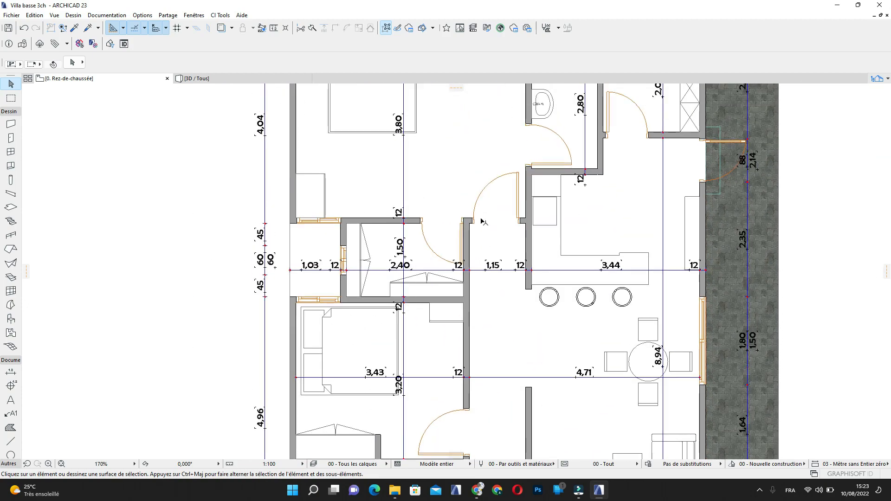
middle_click_drag(441, 120, 452, 183)
middle_click_drag(437, 136, 440, 241)
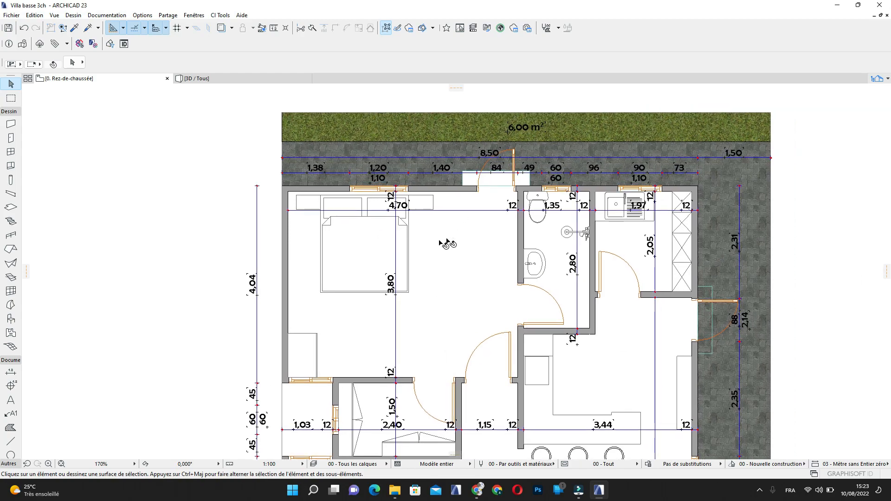
scroll(491, 181, "up", 6)
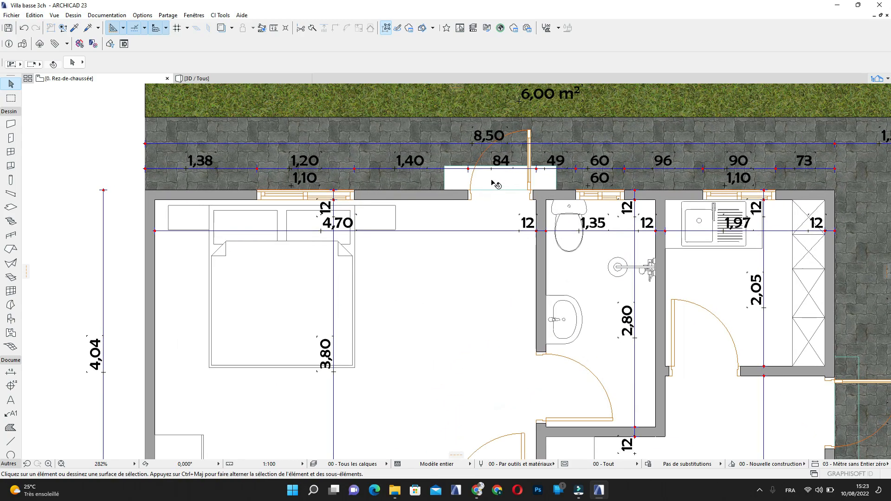
scroll(485, 203, "down", 3)
middle_click_drag(480, 202, 456, 152)
scroll(458, 200, "down", 1)
scroll(476, 246, "down", 2)
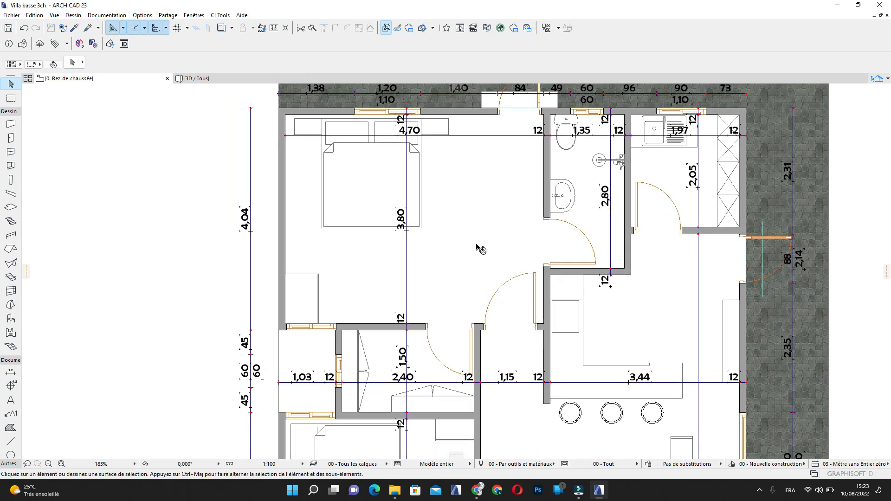
middle_click_drag(478, 249, 475, 240)
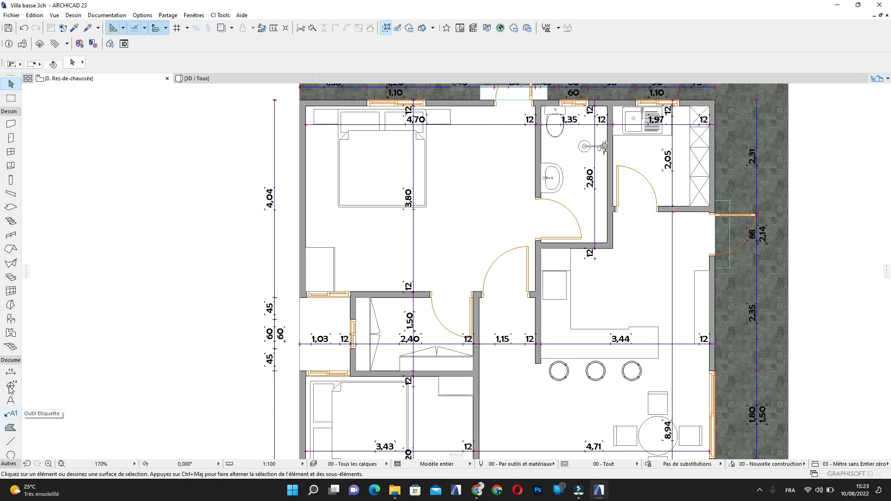
Place a Nuit zone named Ch. Princ in the large bedroom with the double bed, using the inner-edge construction method
left_click(11, 333)
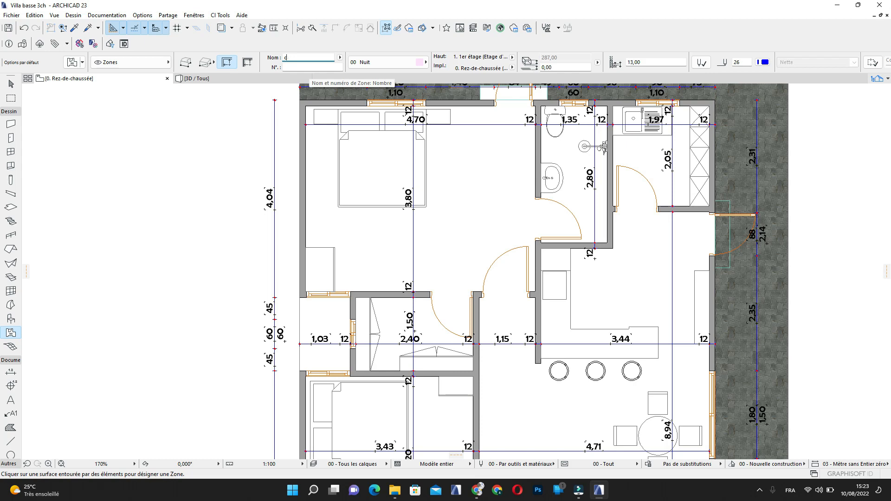
type("c")
key("Return")
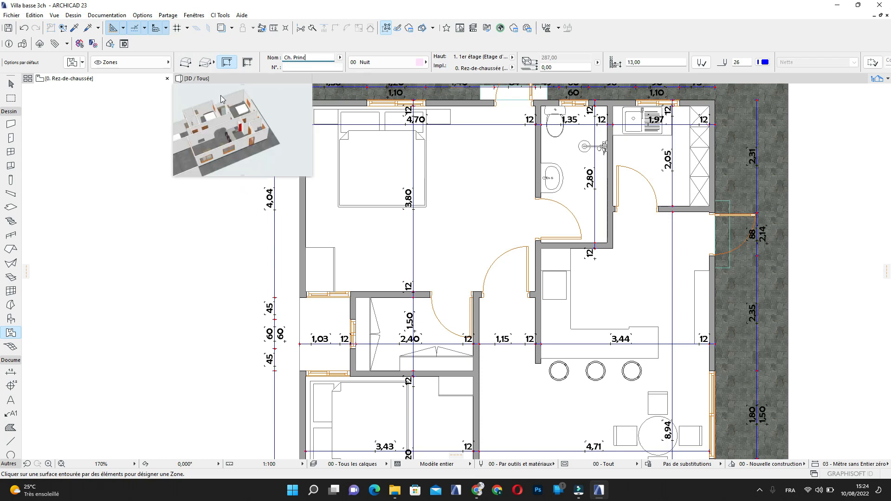
middle_click_drag(473, 201, 435, 227)
left_click(430, 222)
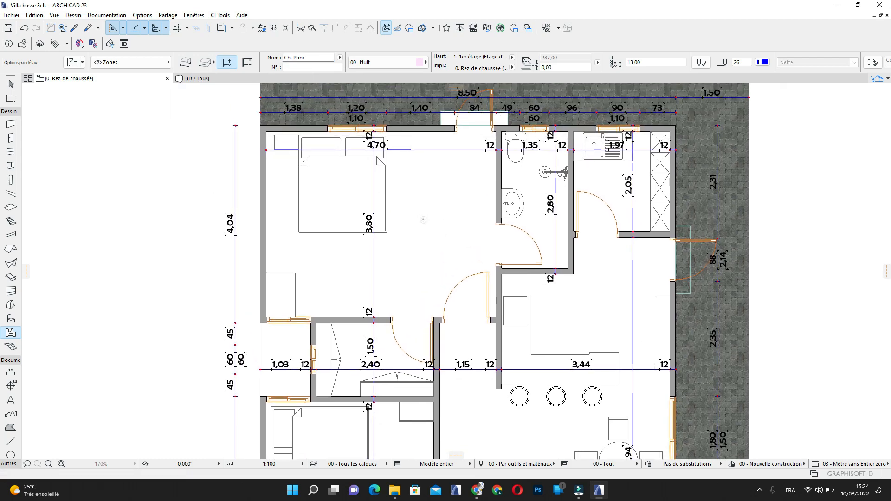
left_click(424, 221)
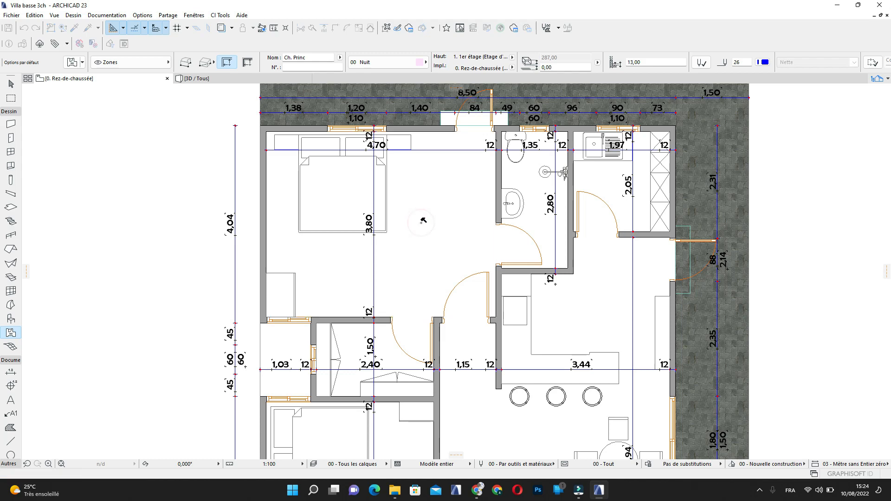
middle_click_drag(437, 236, 464, 268)
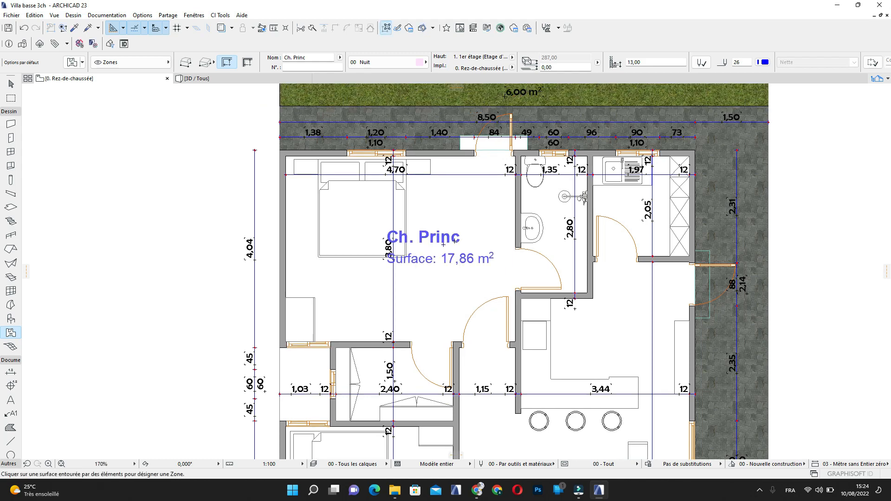
key("Escape")
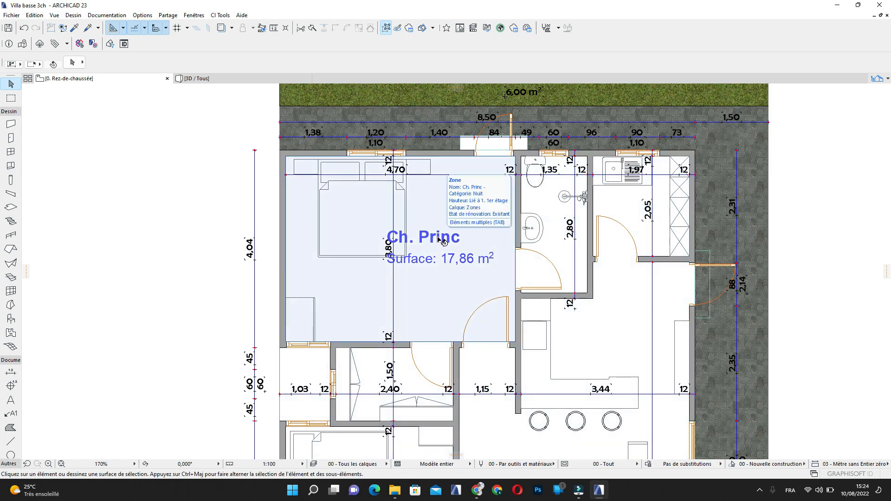
Switch the Ch. Princ zone to the reference-line construction method, leaving its update for another time
left_click(440, 239)
middle_click_drag(443, 254, 424, 247)
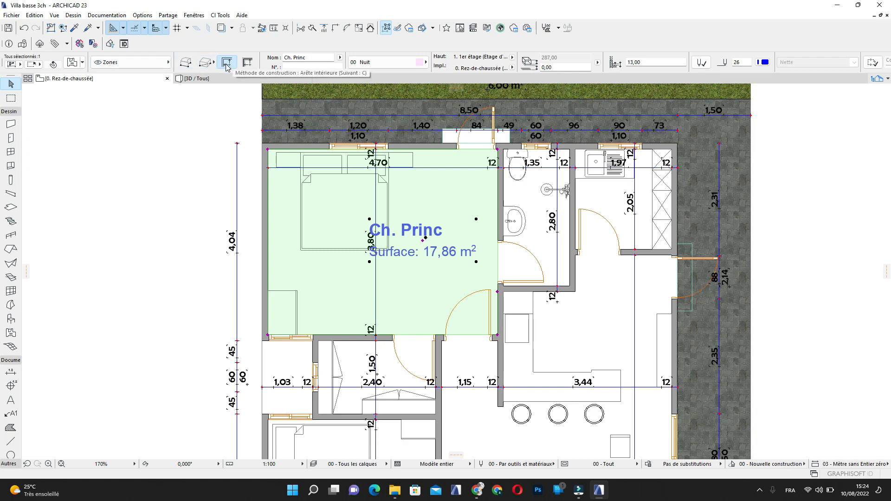
left_click(247, 63)
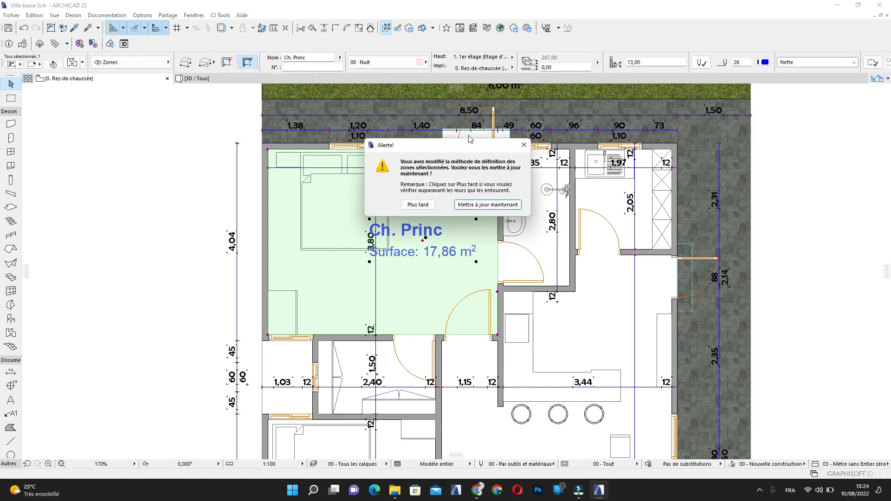
left_click(524, 145)
key("Escape")
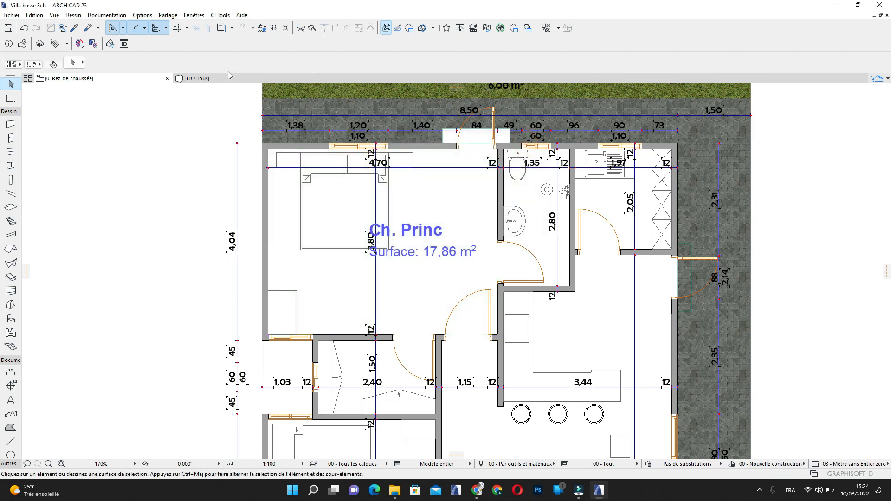
Set the screed thickness (Epaisseur Chape) of the Ch. Princ zone to 10,00 in its settings
left_click(438, 239)
left_click(72, 62)
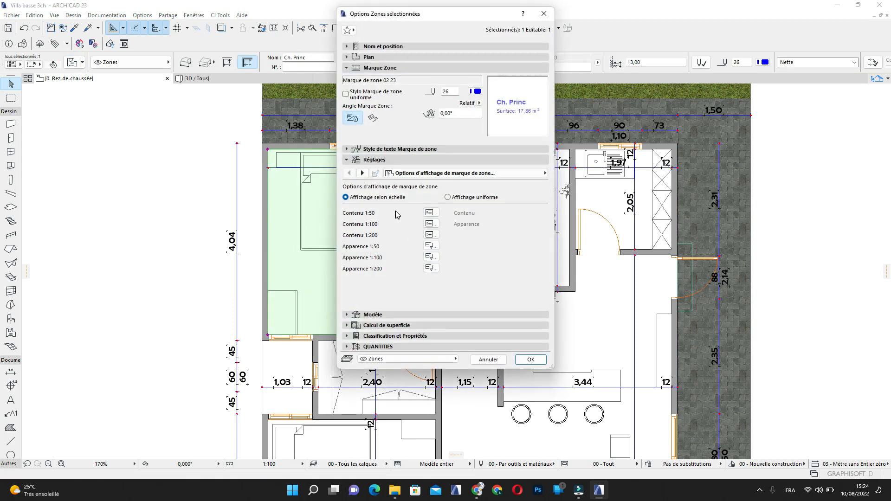
left_click(354, 69)
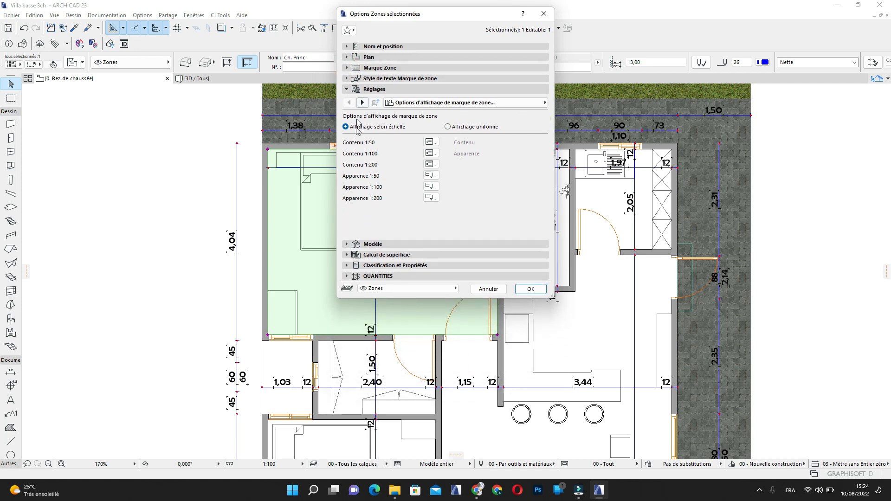
left_click(353, 89)
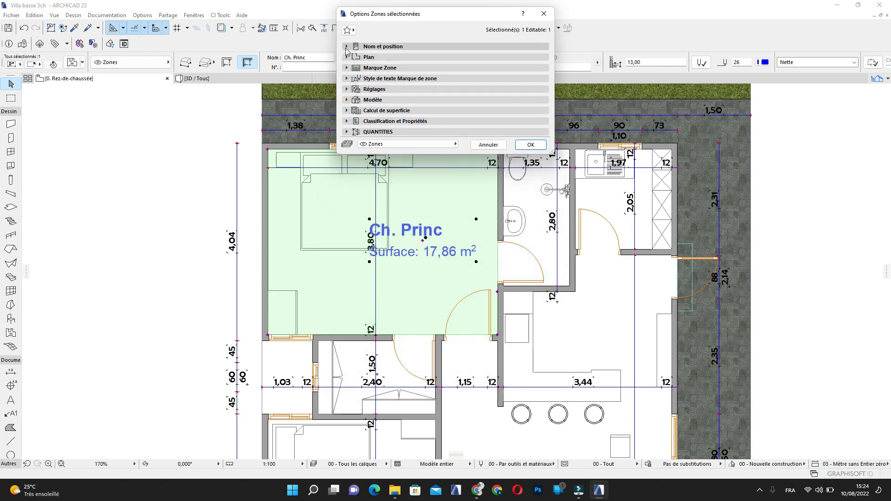
left_click(347, 47)
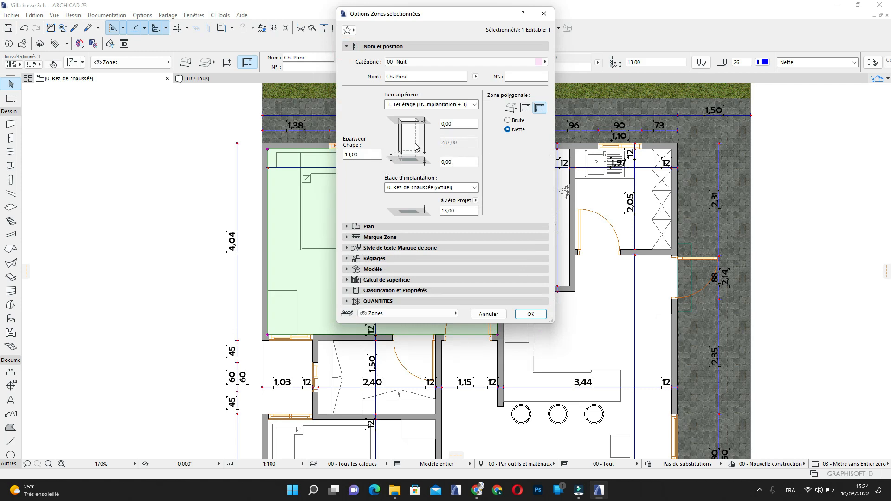
double_click(367, 154)
type("1")
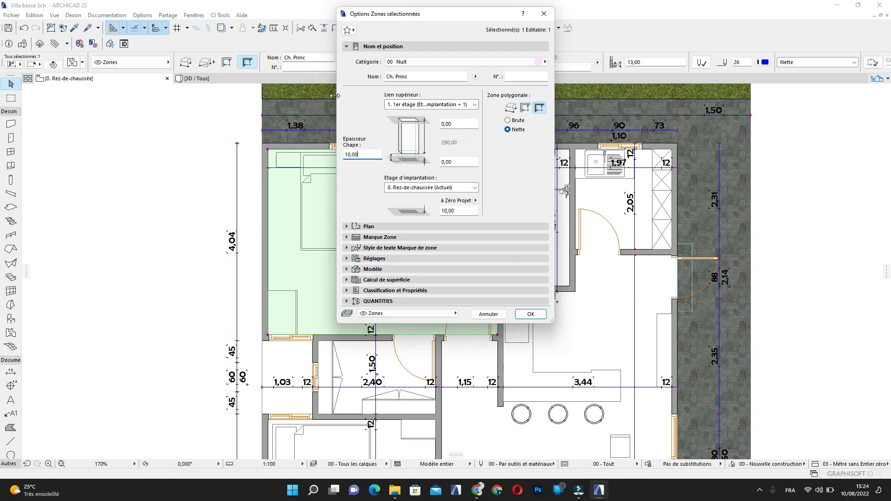
left_click(512, 109)
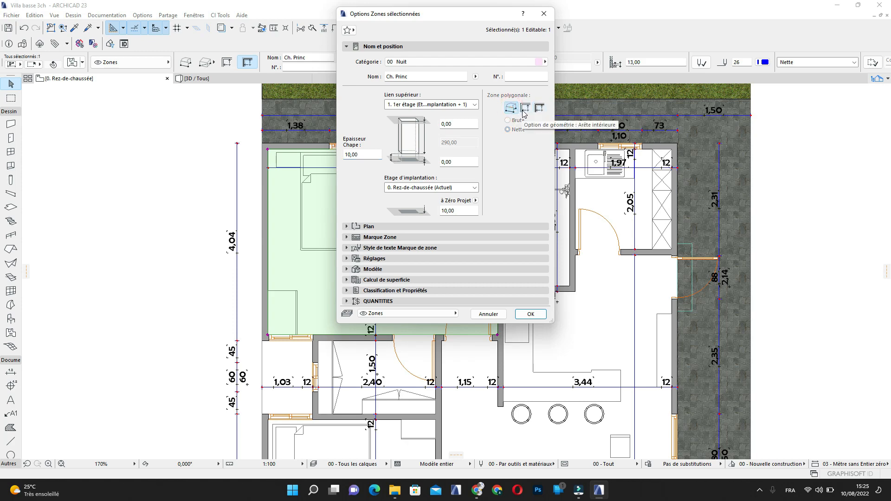
left_click(525, 111)
left_click(543, 108)
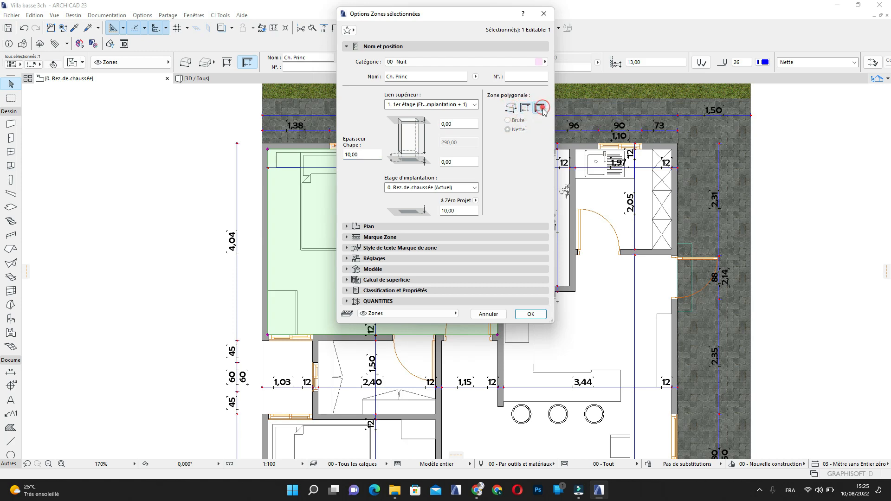
left_click(527, 108)
left_click(539, 109)
Stop the zone from using the surface's own hatch and give its floor-plan fill the Carreau CH image hatch
left_click(346, 227)
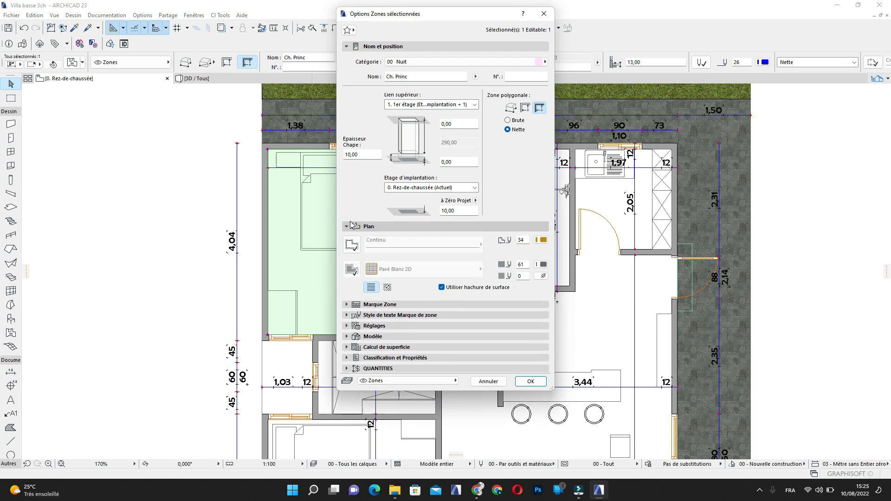
left_click(352, 271)
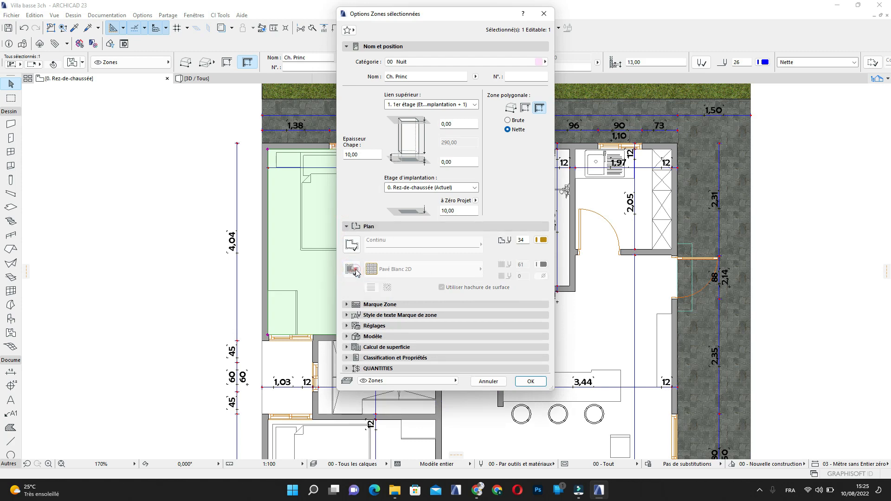
left_click(352, 271)
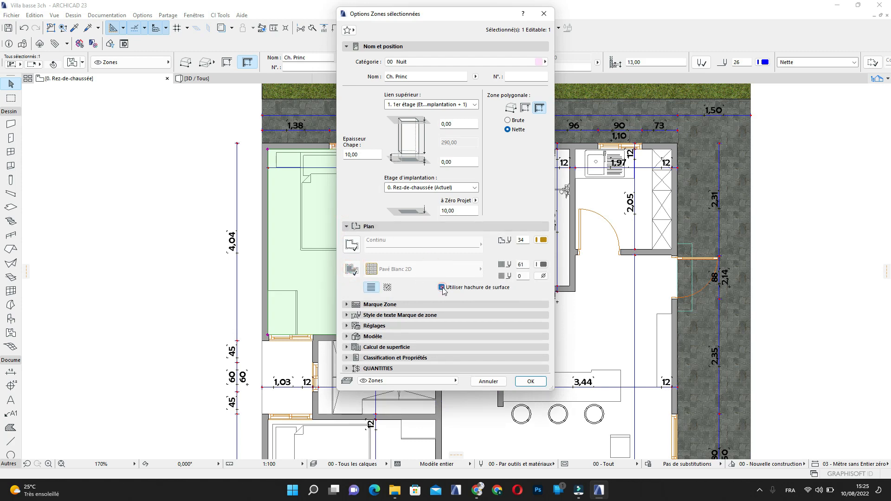
left_click(441, 287)
left_click(445, 270)
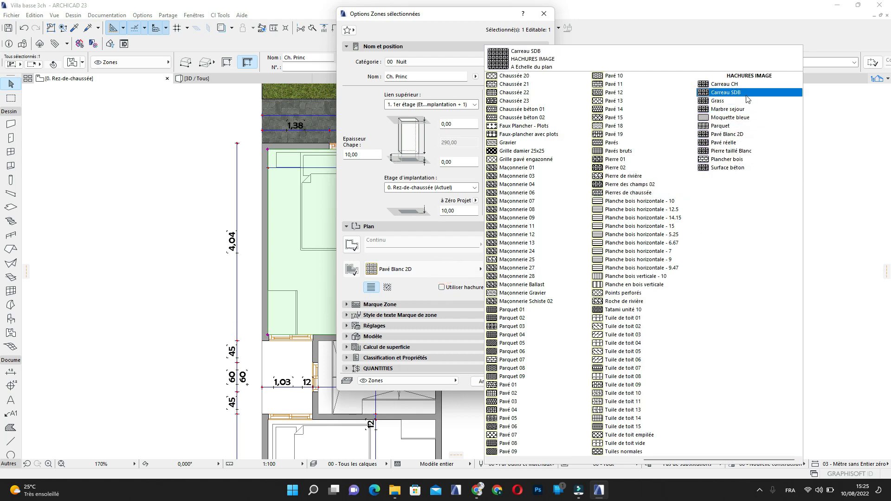
left_click(734, 86)
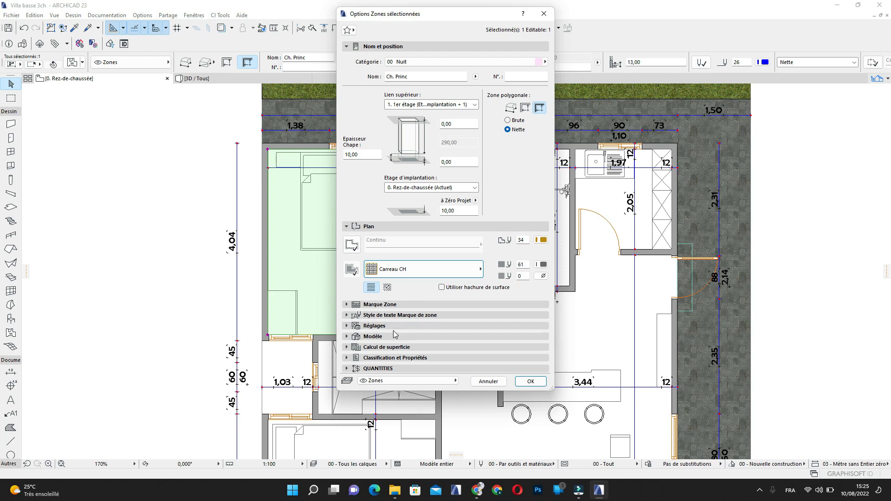
Make the zone stamp's text bold and set its font to Berlin Sans FB
left_click(346, 315)
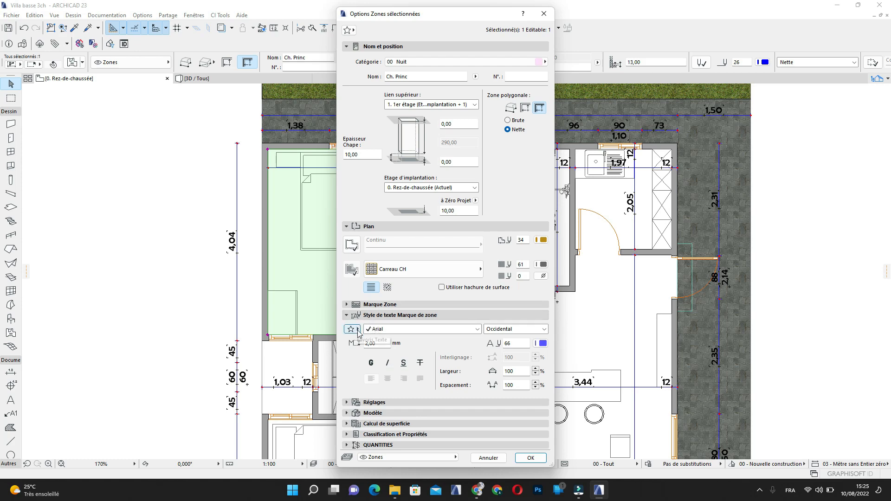
left_click(371, 363)
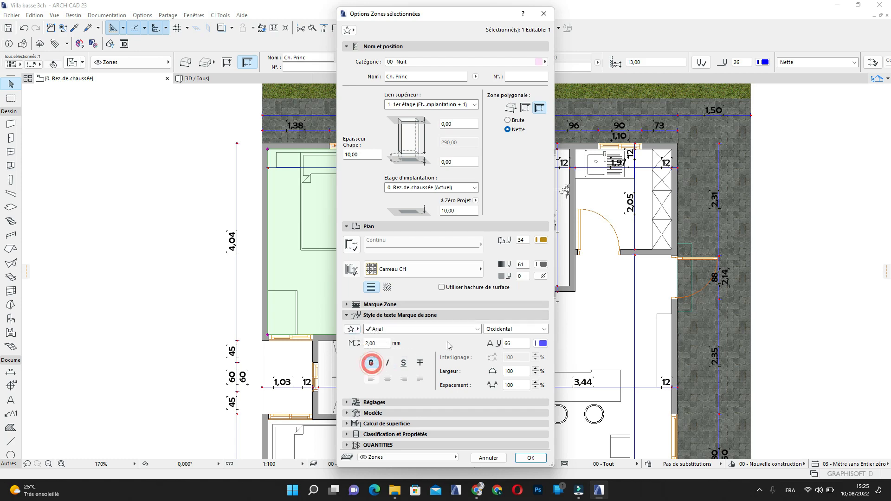
left_click(543, 330)
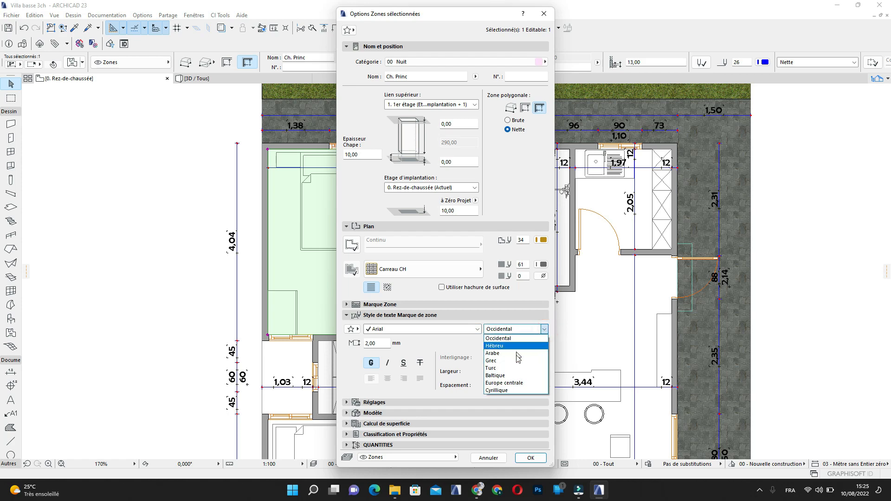
left_click(543, 330)
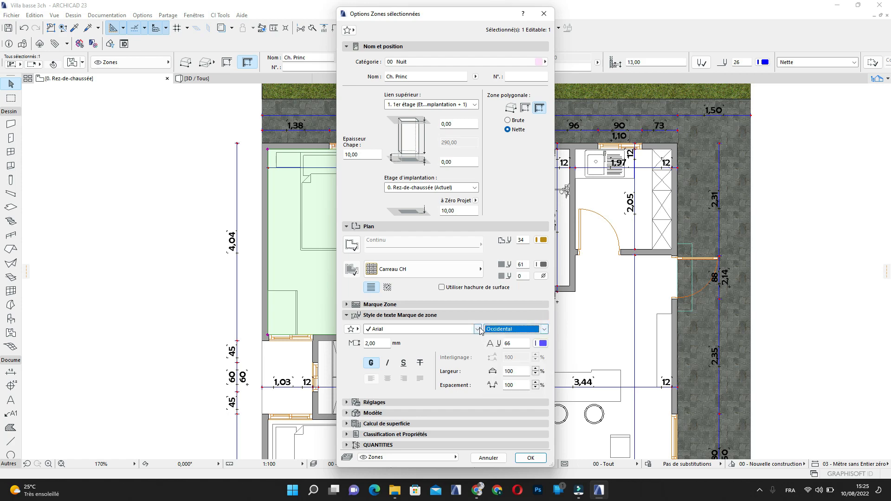
left_click(477, 330)
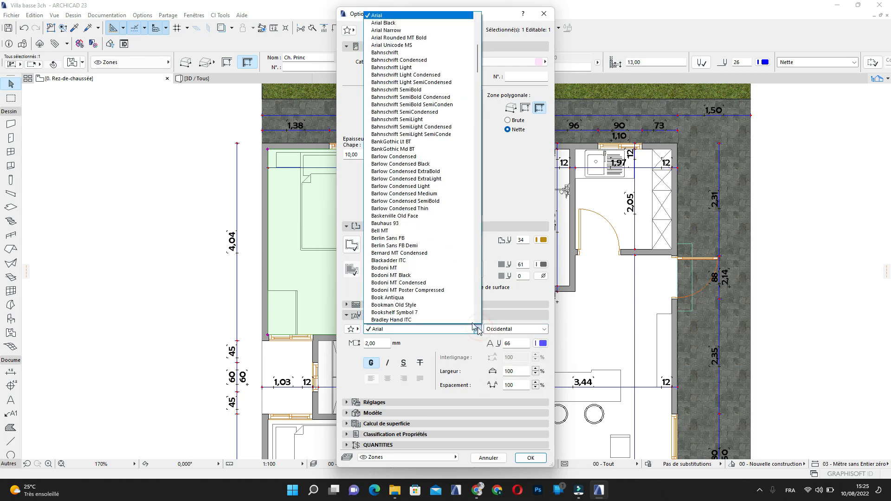
left_click(421, 238)
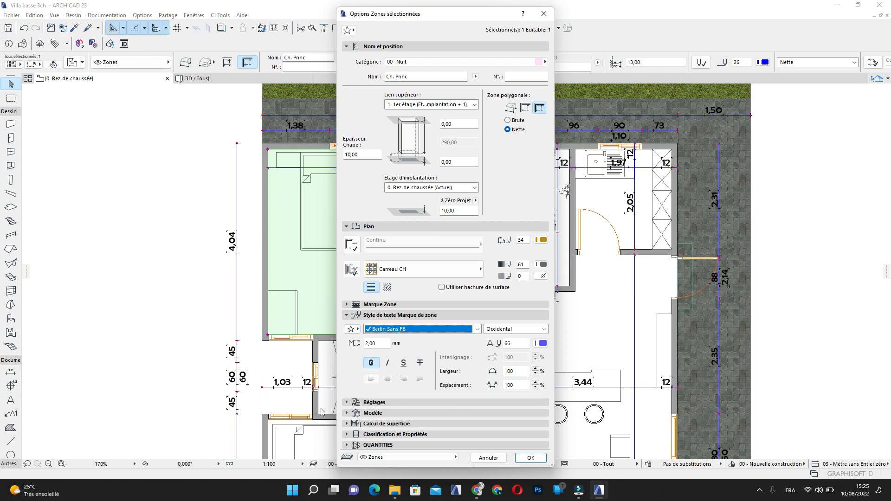
left_click(347, 315)
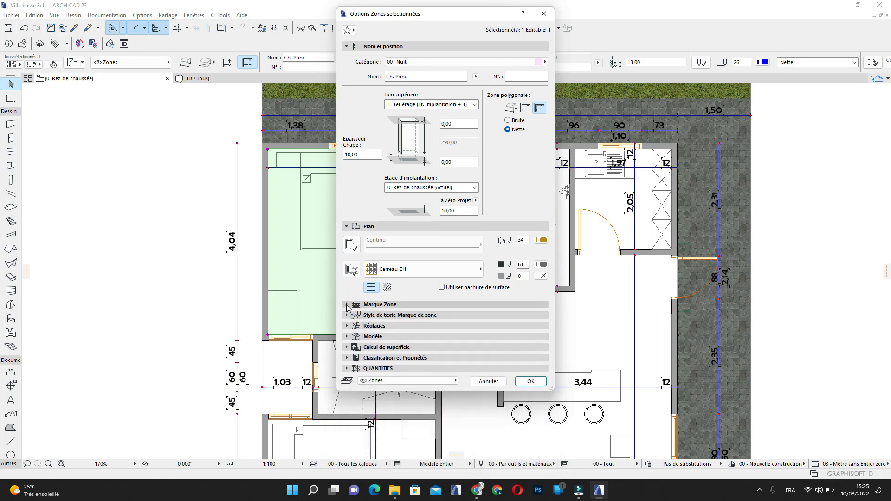
Apply a uniform pen to the zone stamp and set it to black pen 41
left_click(347, 305)
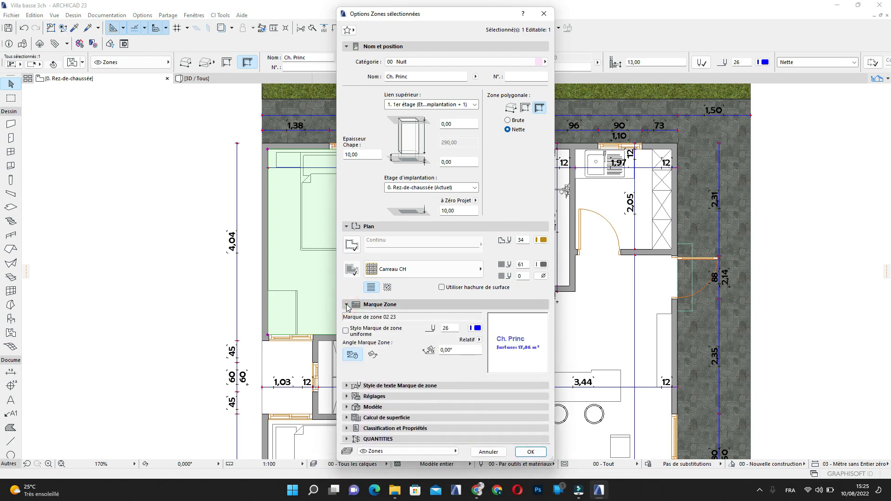
left_click(348, 331)
left_click(476, 328)
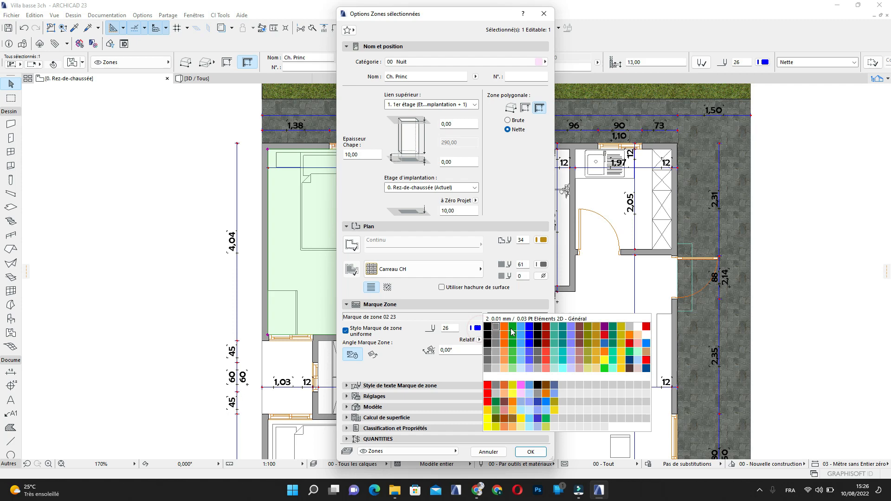
left_click(488, 343)
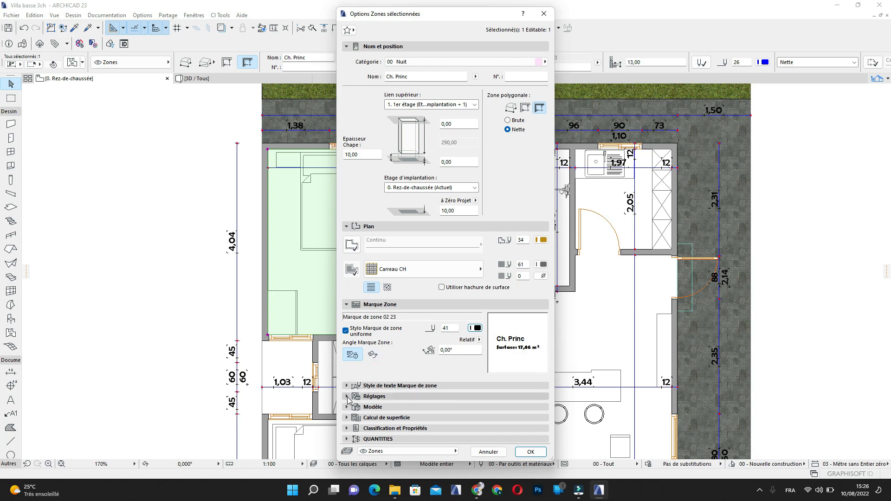
left_click(346, 305)
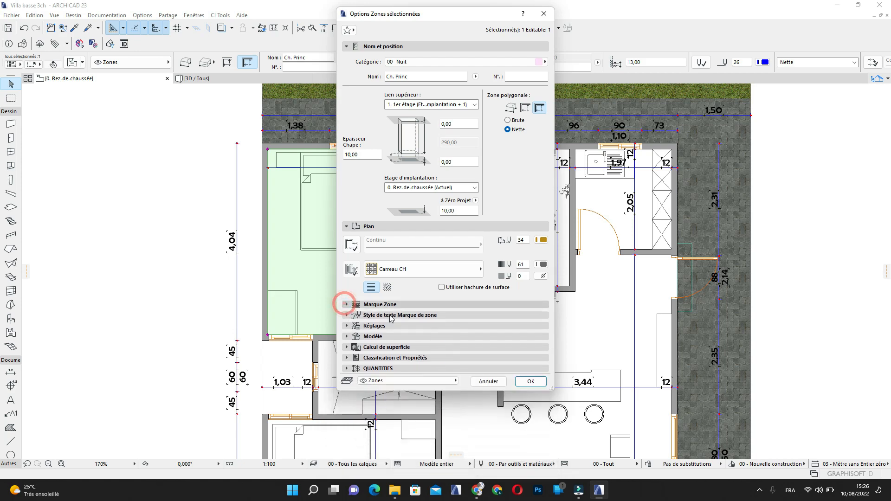
Examine the zone's area calculation and the content lines its stamp shows at 1:100
left_click(358, 348)
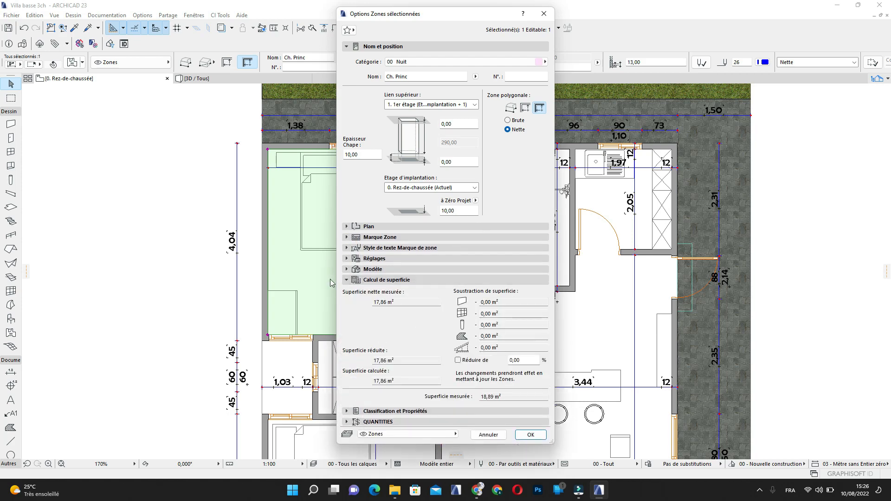
left_click(349, 280)
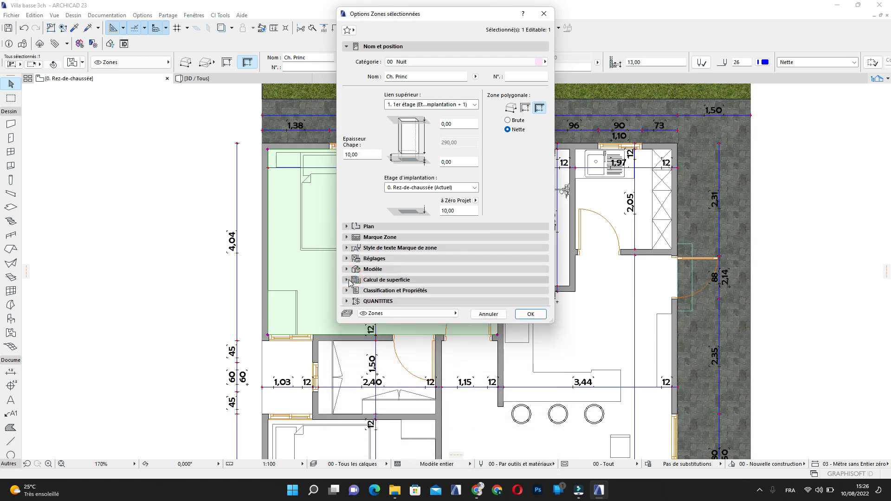
left_click(347, 258)
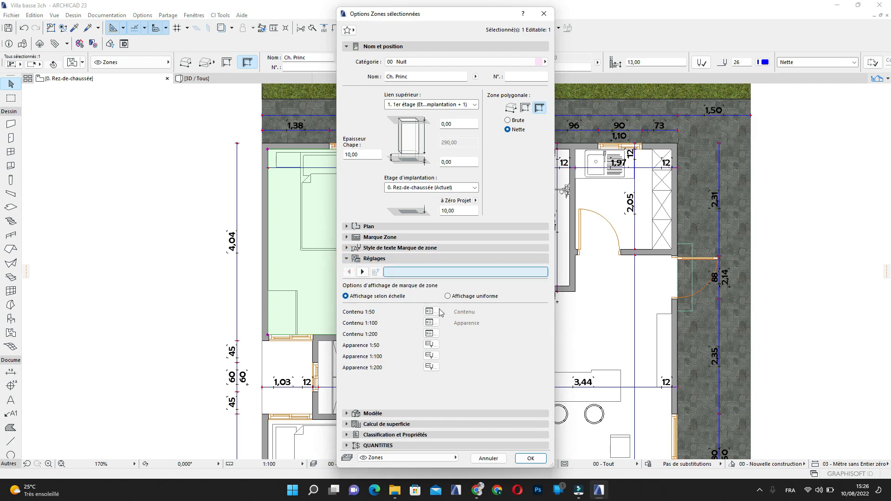
left_click(430, 322)
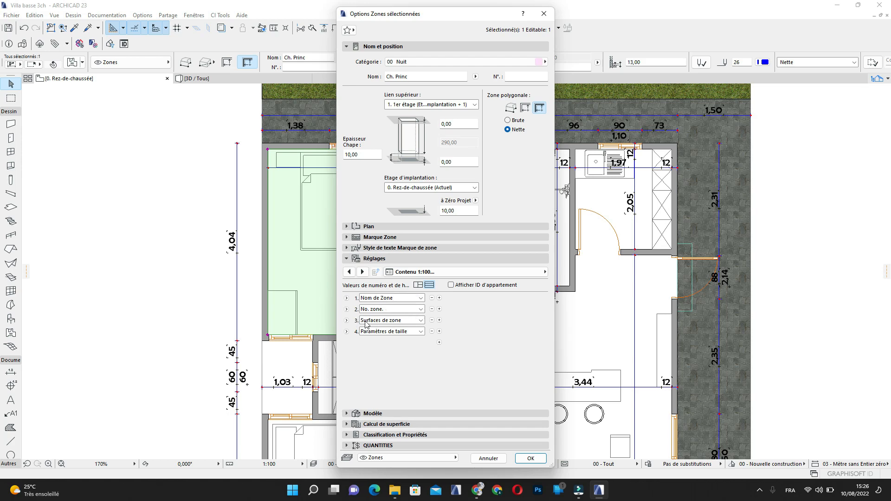
left_click(422, 322)
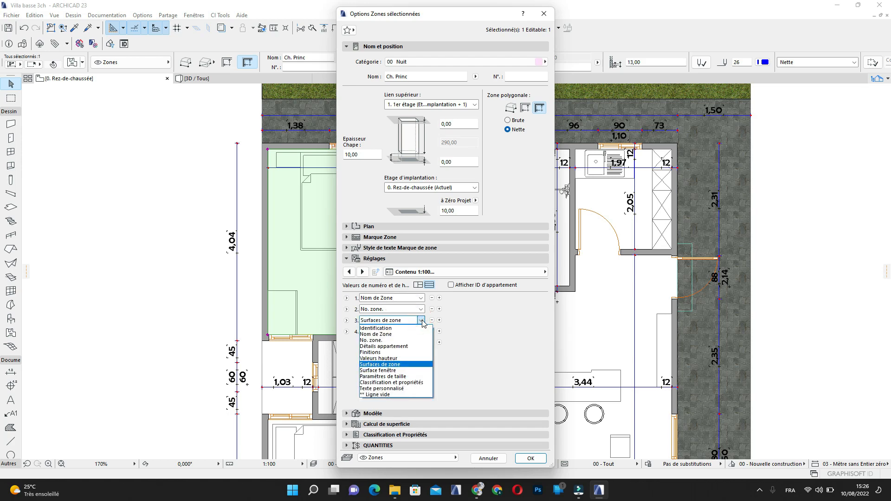
left_click(422, 322)
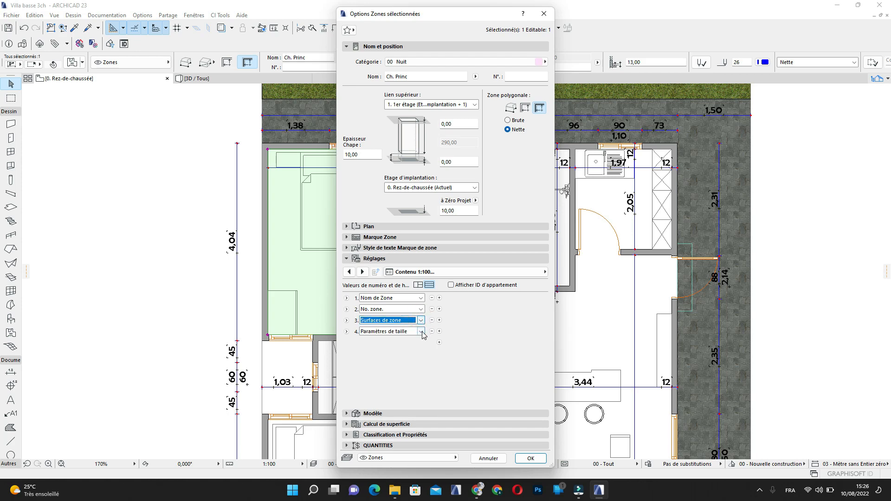
left_click(422, 332)
left_click(422, 332)
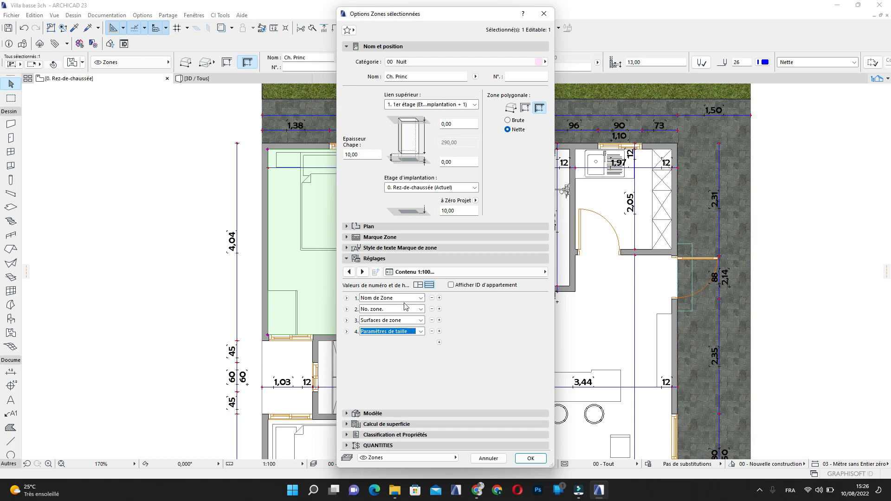
In the zone stamp's 1:100 text style and override settings, set the zone name font to Berlin Sans FB Occidental
left_click(480, 272)
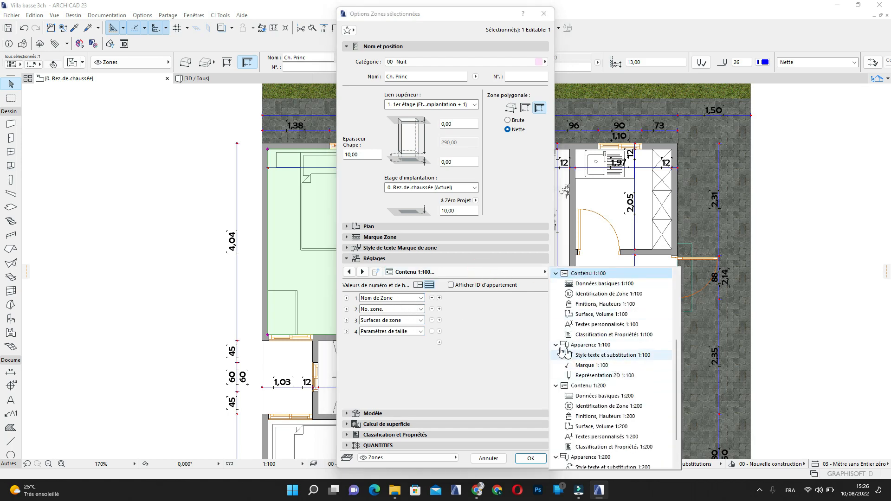
left_click(614, 355)
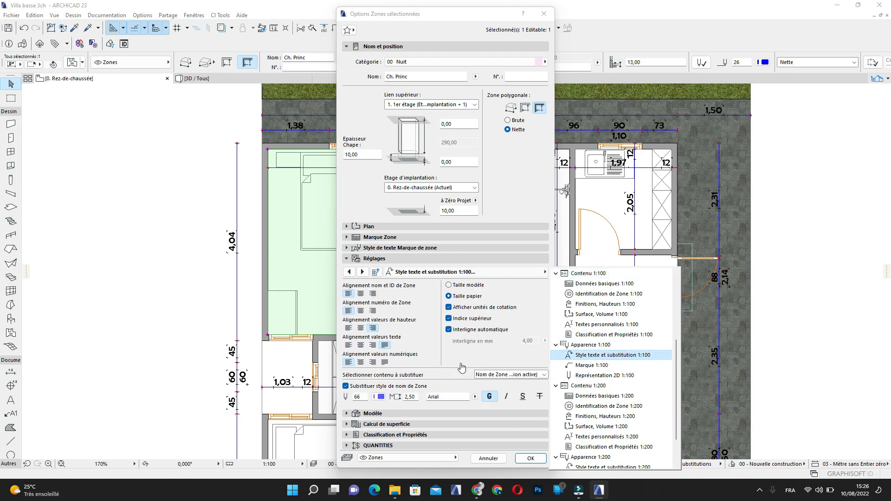
left_click(476, 398)
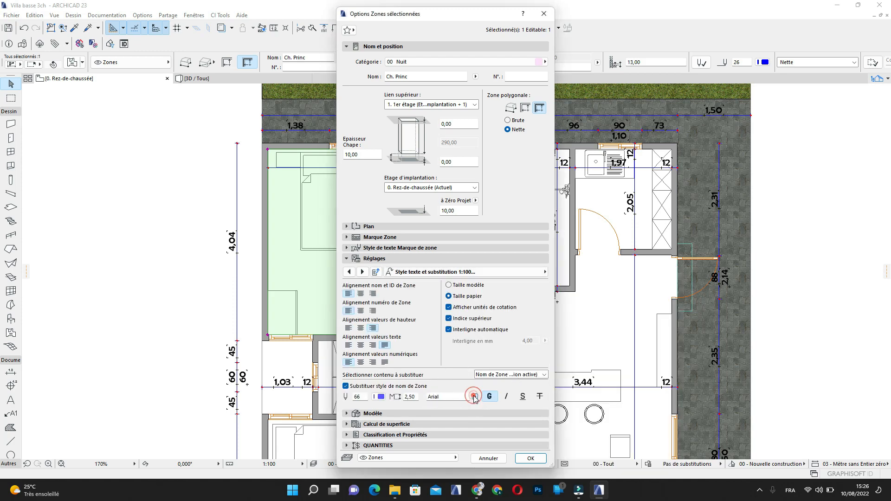
left_click(476, 398)
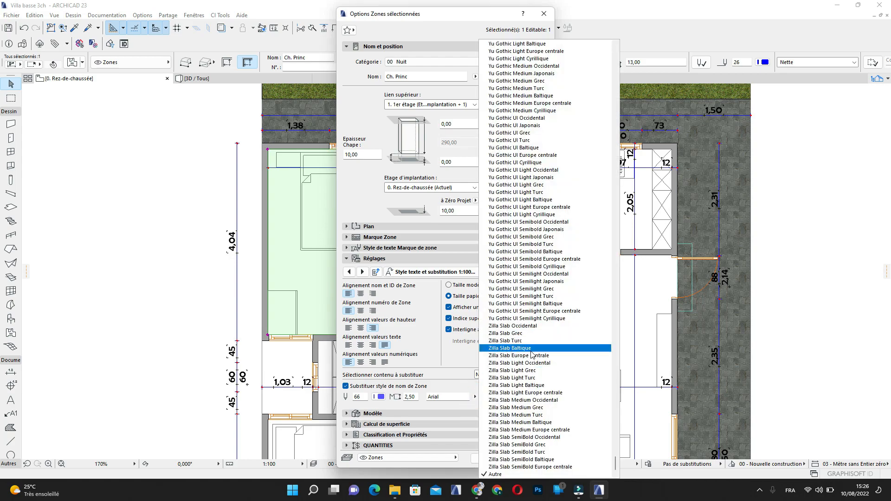
left_click_drag(614, 460, 578, 89)
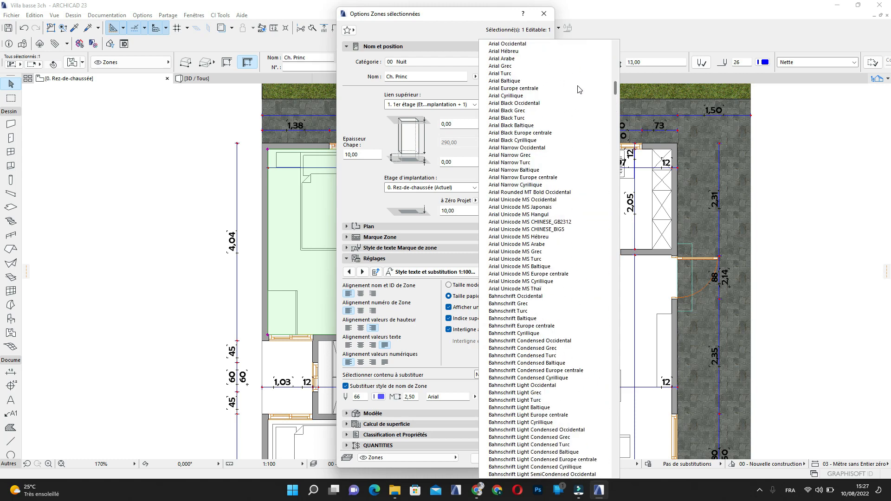
left_click_drag(580, 92, 596, 116)
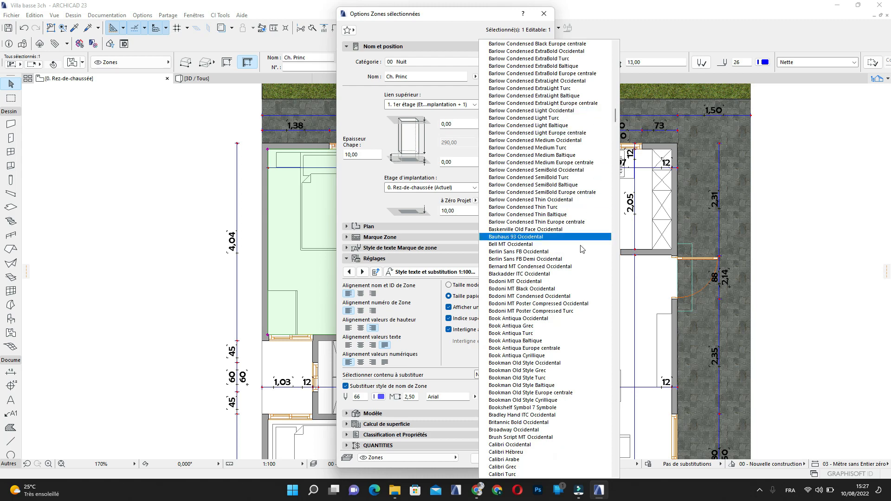
left_click(518, 251)
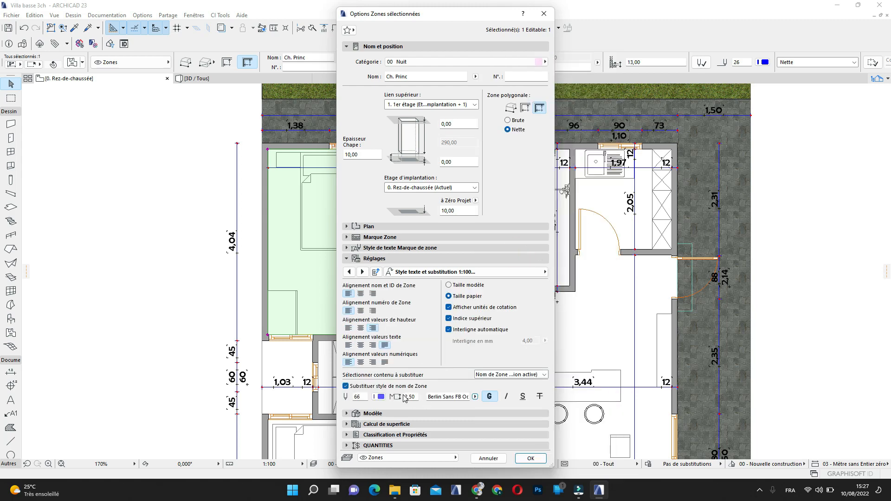
Set the zone name's text height to 1,50 with black pen 41 and apply the settings to the Ch. Princ zone
double_click(407, 397)
left_click(379, 397)
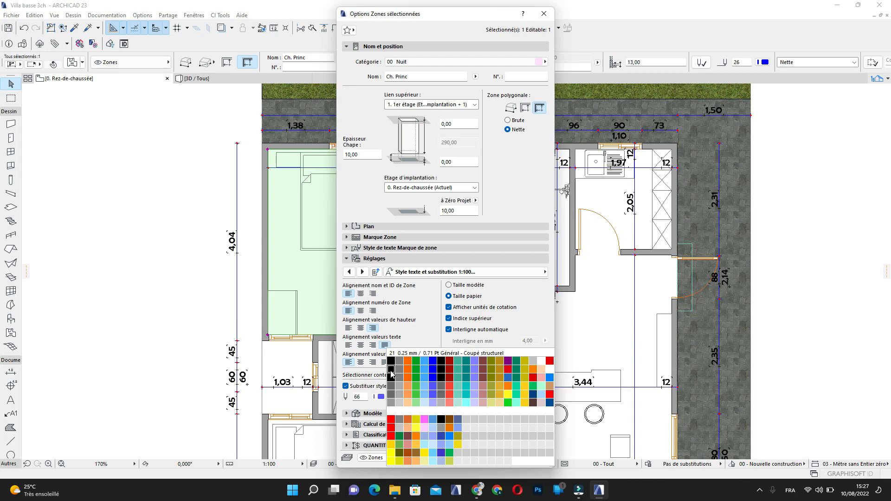
left_click(391, 371)
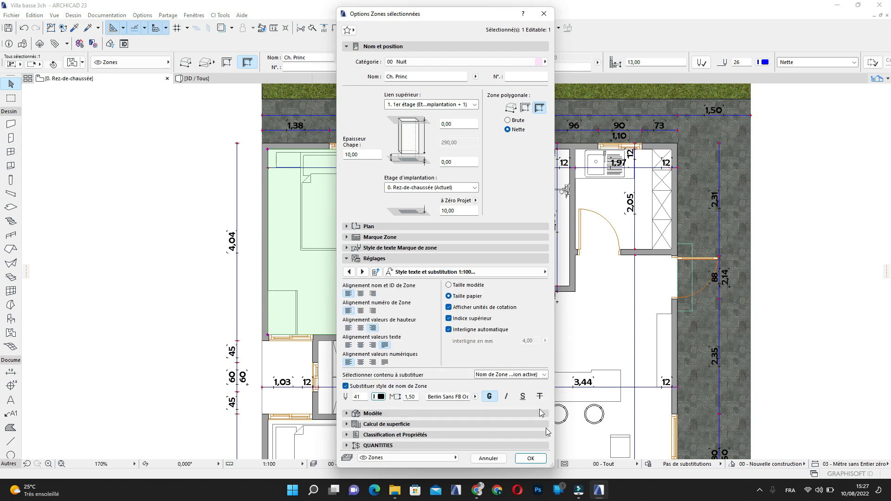
left_click(531, 459)
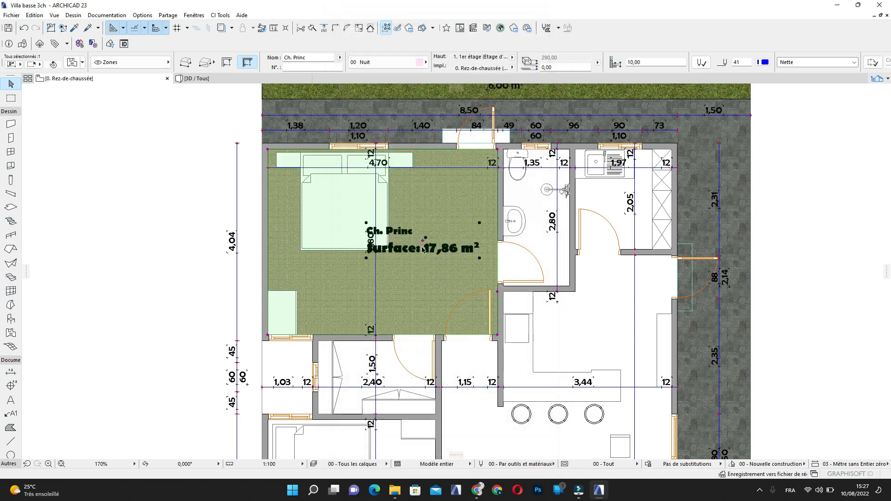
scroll(408, 238, "up", 2)
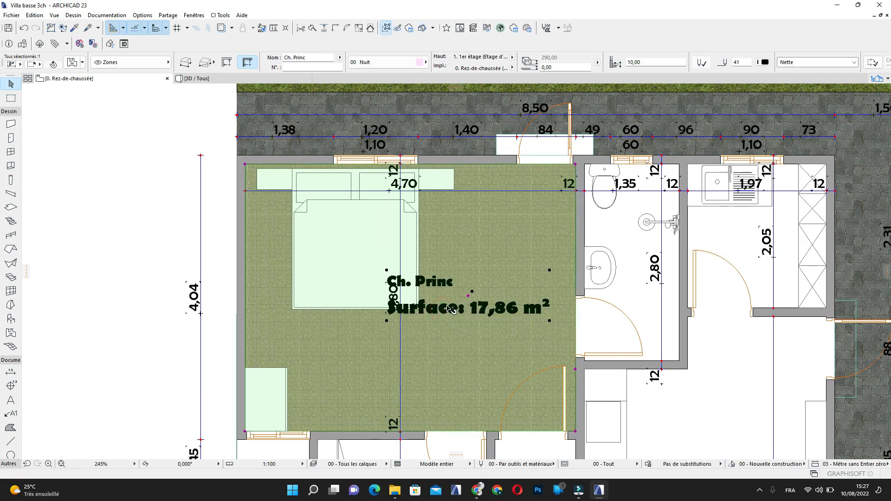
key("Escape")
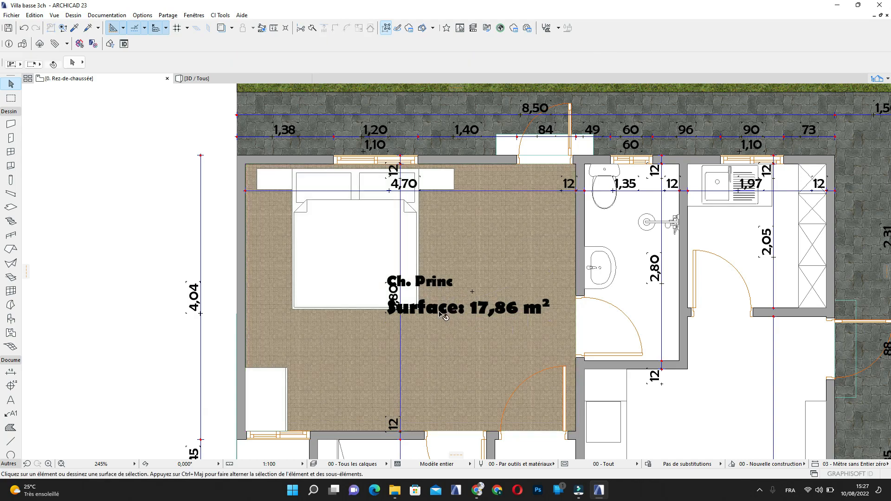
Reopen the Ch. Princ zone's settings and increase the text height of the zone name in its 1:100 stamp
scroll(463, 299, "down", 6)
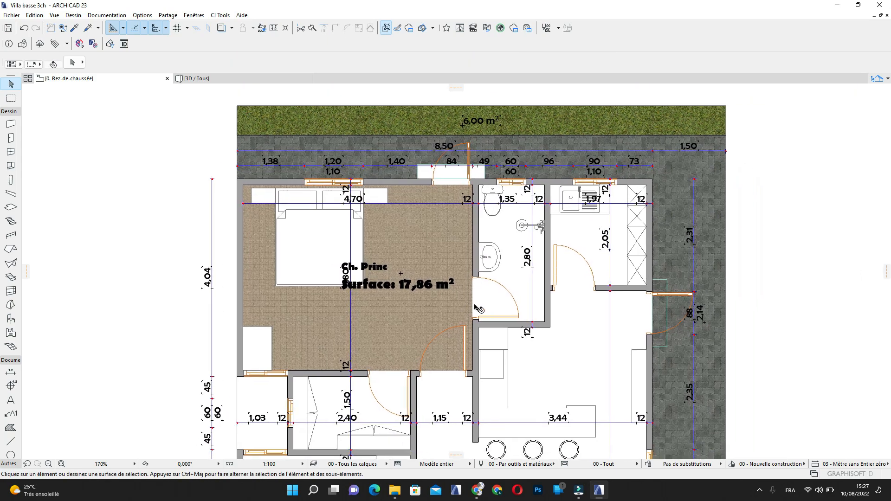
middle_click_drag(405, 300, 404, 302)
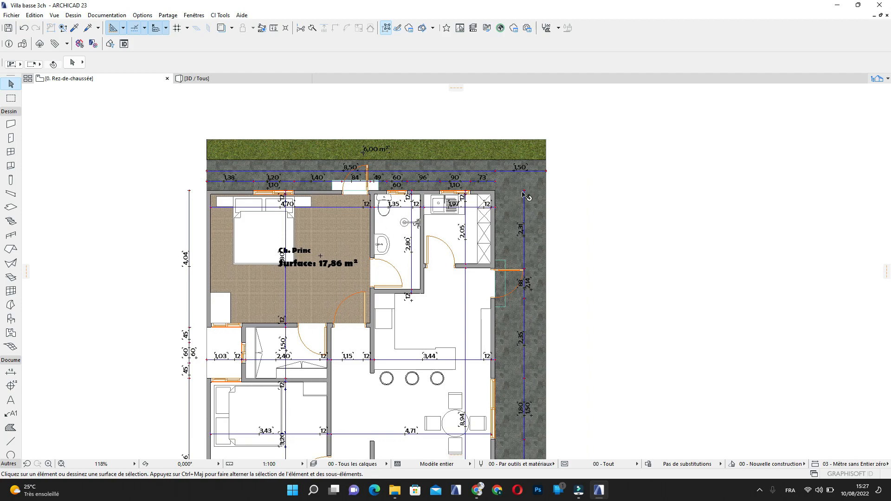
middle_click_drag(376, 226, 374, 228)
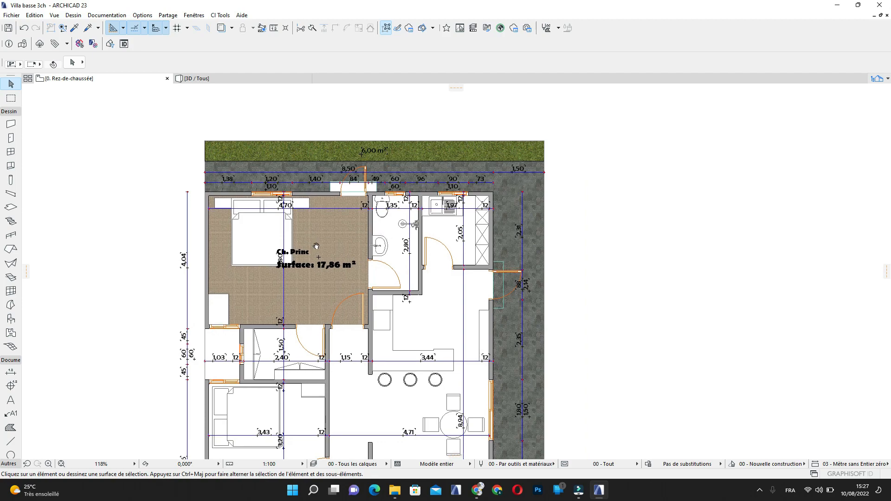
middle_click_drag(316, 246, 316, 234)
scroll(316, 256, "up", 3)
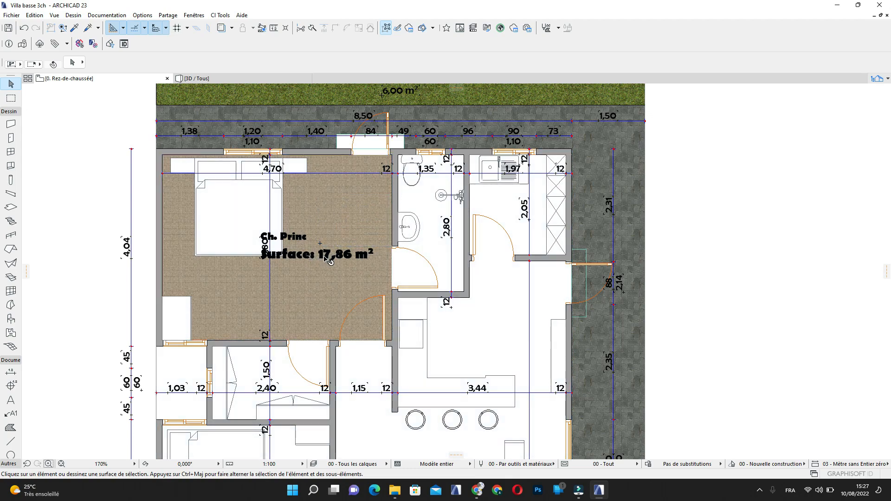
left_click(326, 258)
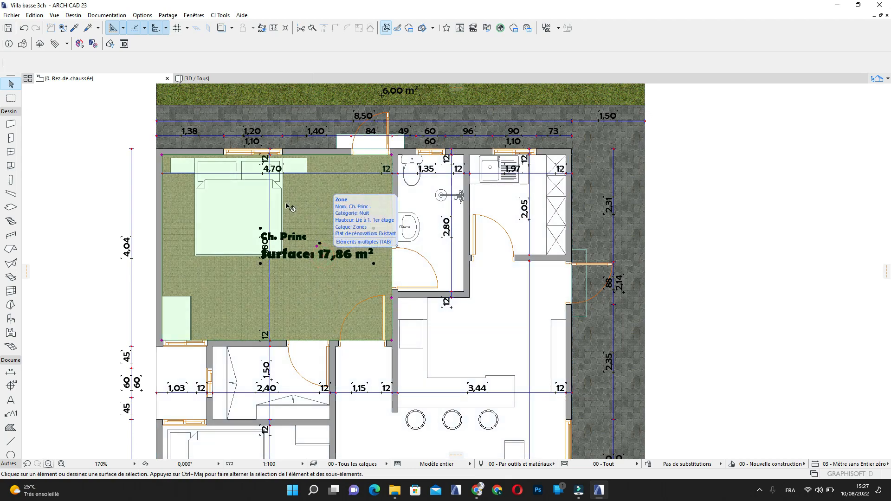
left_click(71, 64)
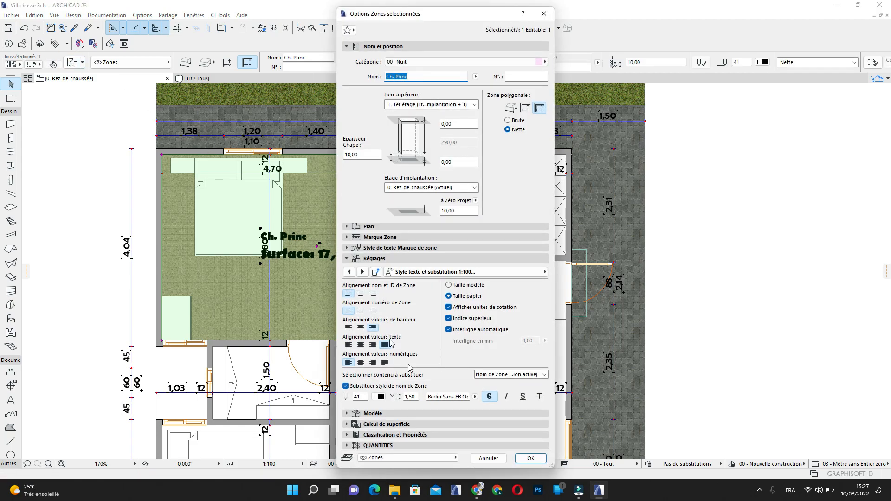
left_click(415, 396)
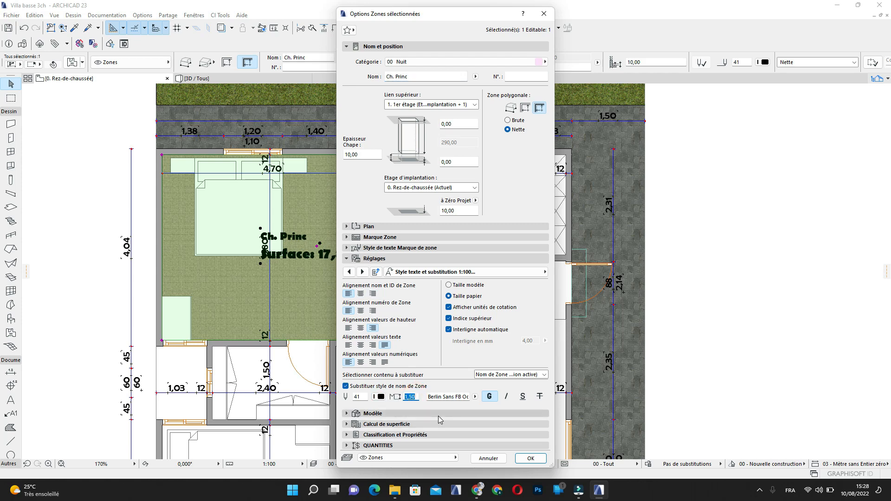
left_click(362, 271)
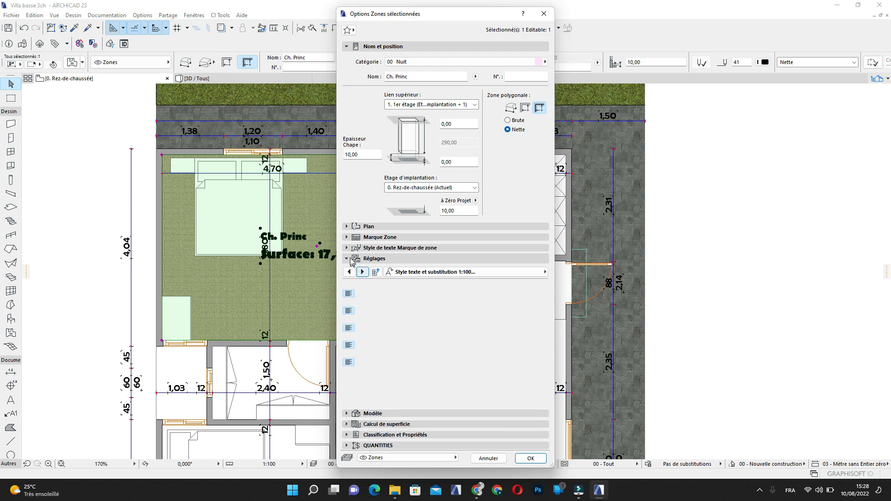
Change the zone stamp's text style font to Bell MT and apply the settings
left_click(348, 259)
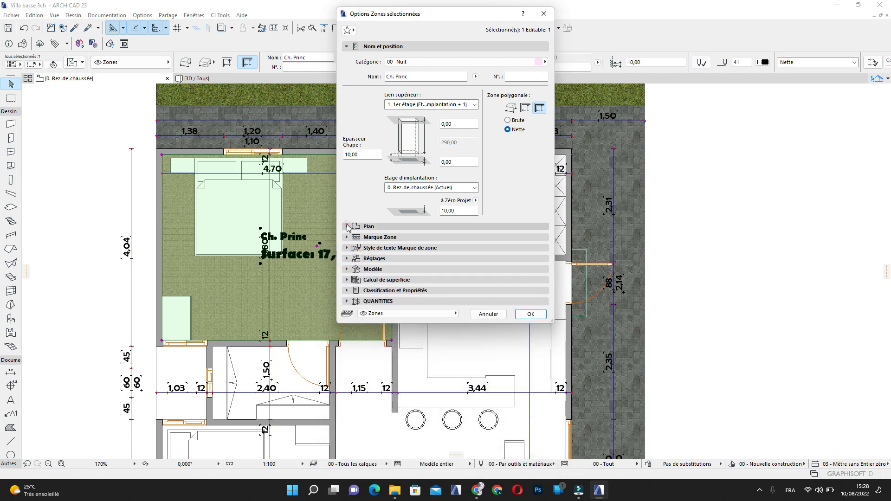
left_click(348, 227)
left_click(348, 227)
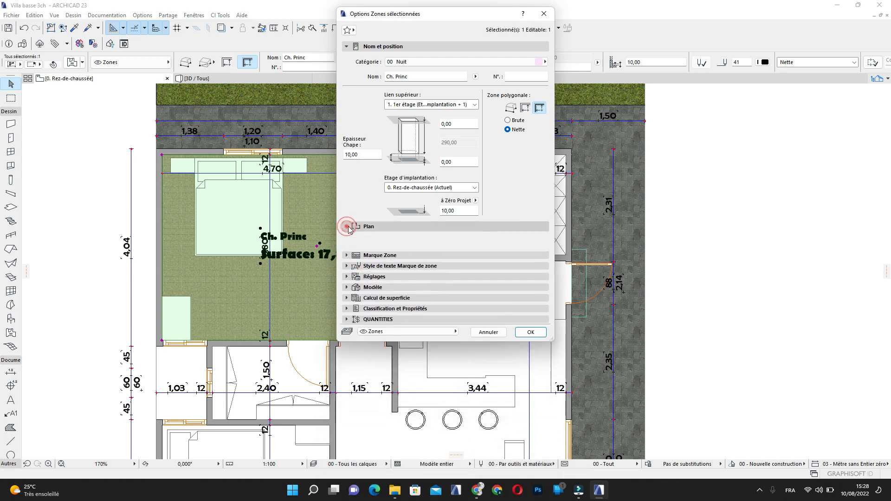
left_click(348, 237)
left_click(348, 237)
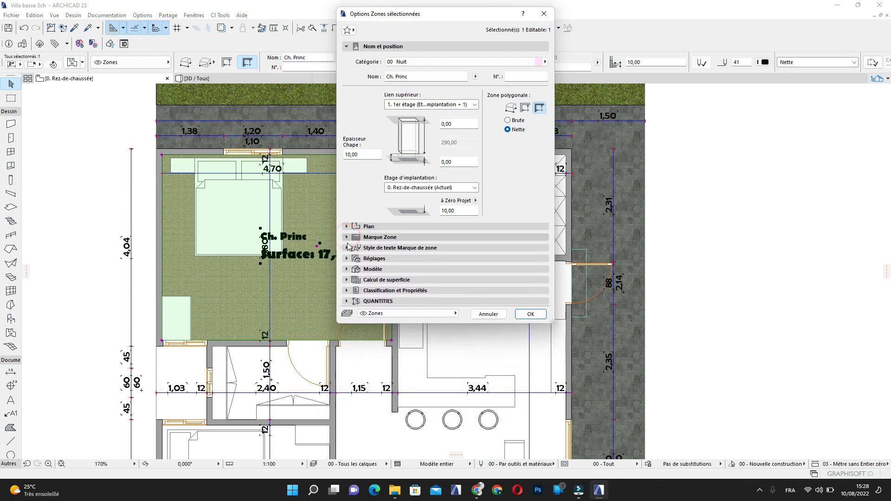
left_click(353, 248)
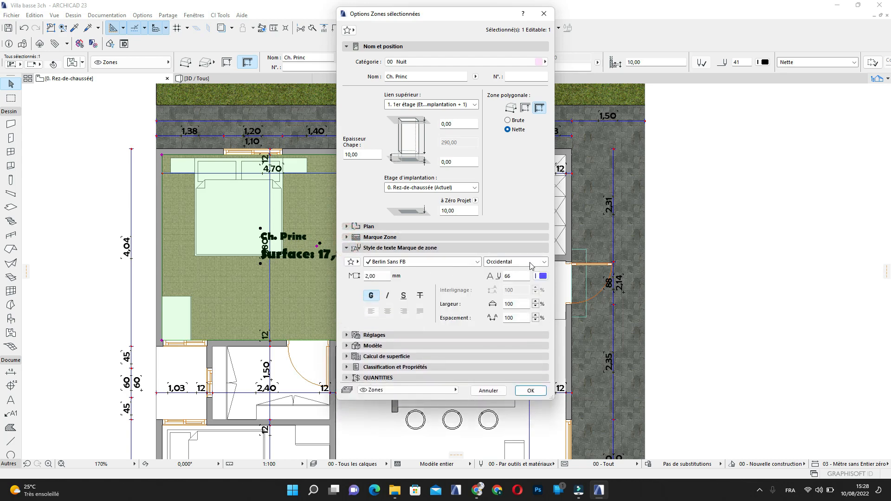
left_click(477, 262)
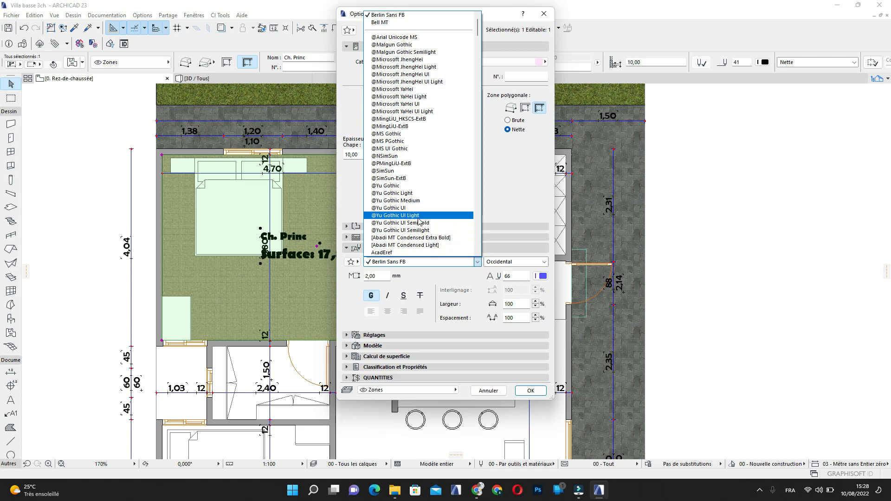
scroll(418, 222, "down", 10)
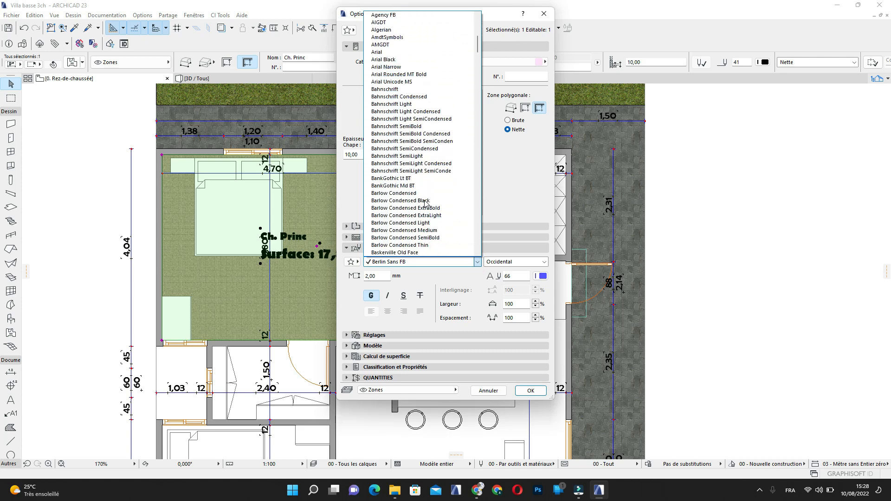
scroll(415, 182, "down", 1)
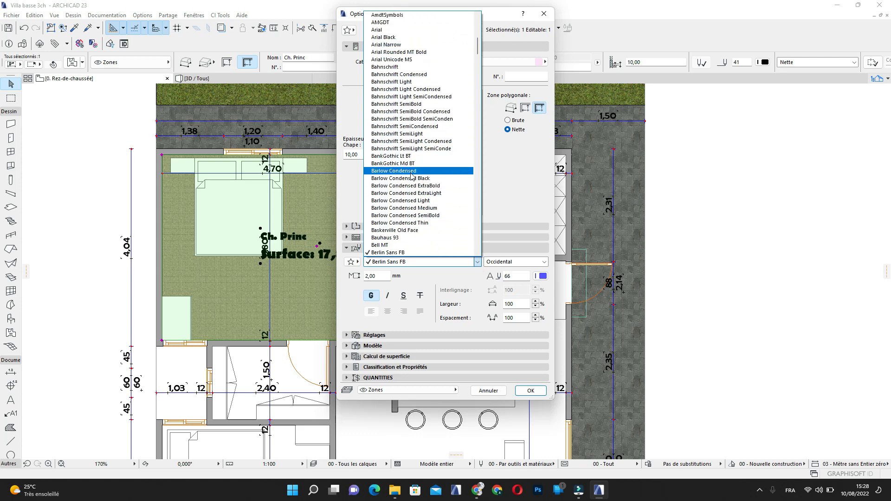
left_click(402, 245)
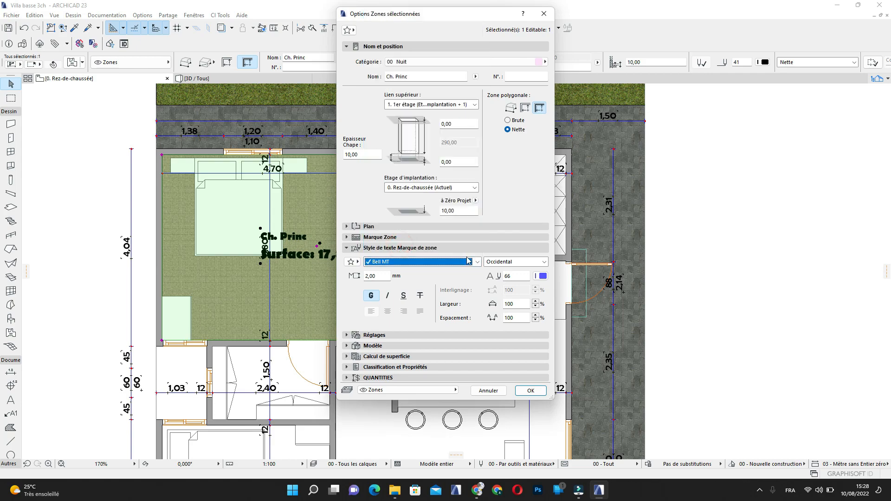
left_click(529, 392)
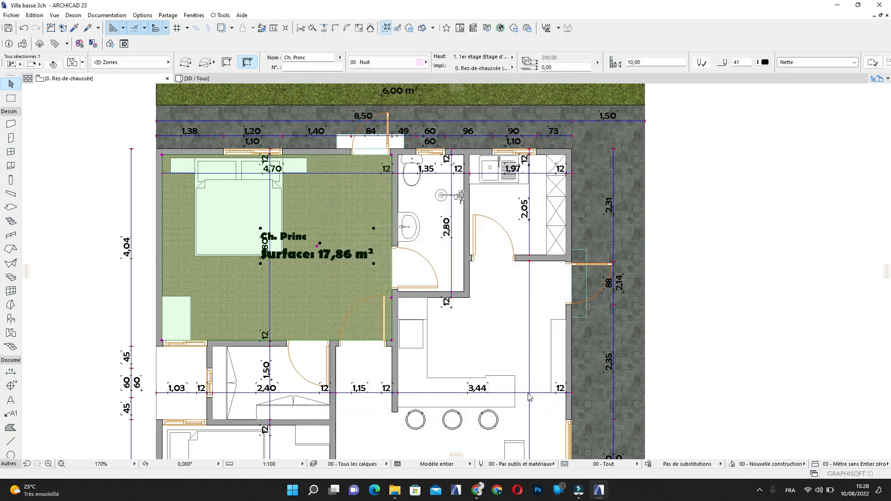
Move the Ch. Princ zone's reference point and its stamp over the double bed, and deselect the zone
left_click(318, 245)
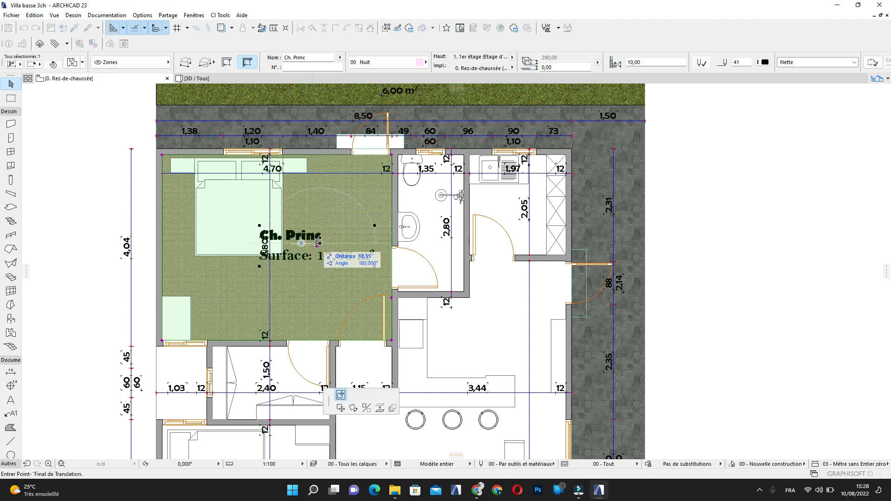
left_click(237, 244)
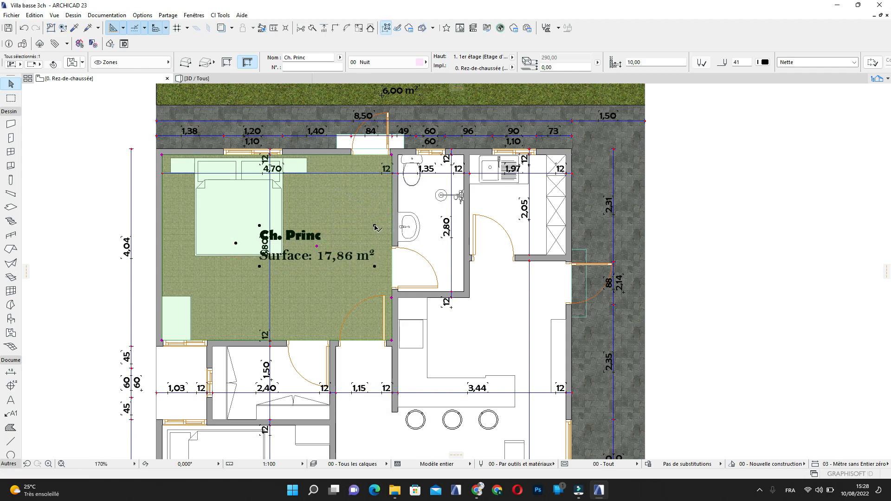
left_click(375, 227)
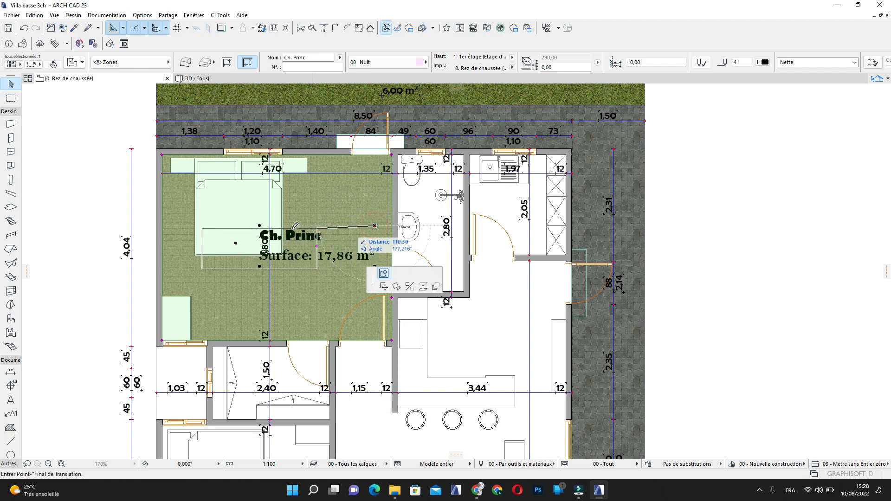
left_click(298, 191)
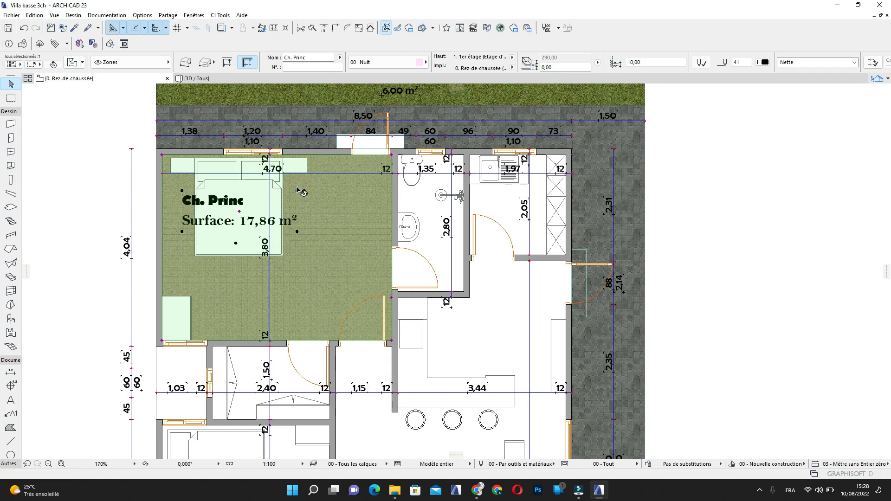
left_click(298, 192)
left_click(310, 191)
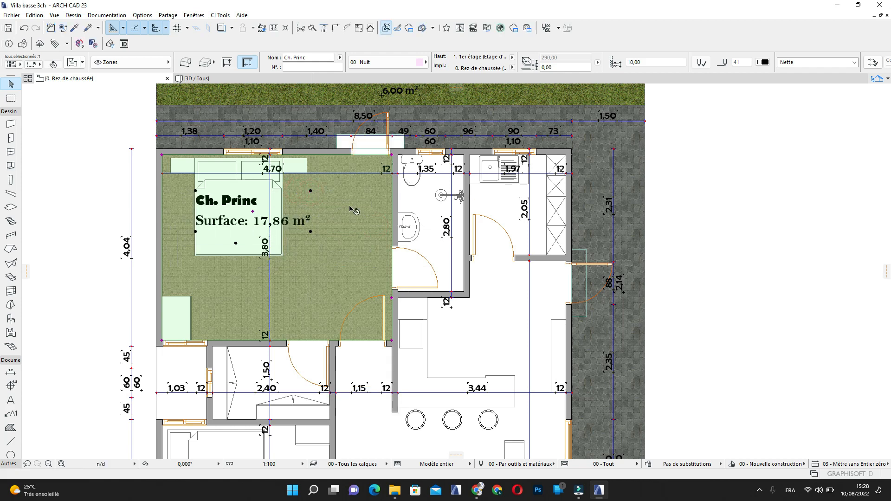
key("Escape")
middle_click_drag(325, 287, 313, 262)
middle_click_drag(243, 291, 267, 340)
scroll(325, 274, "down", 5)
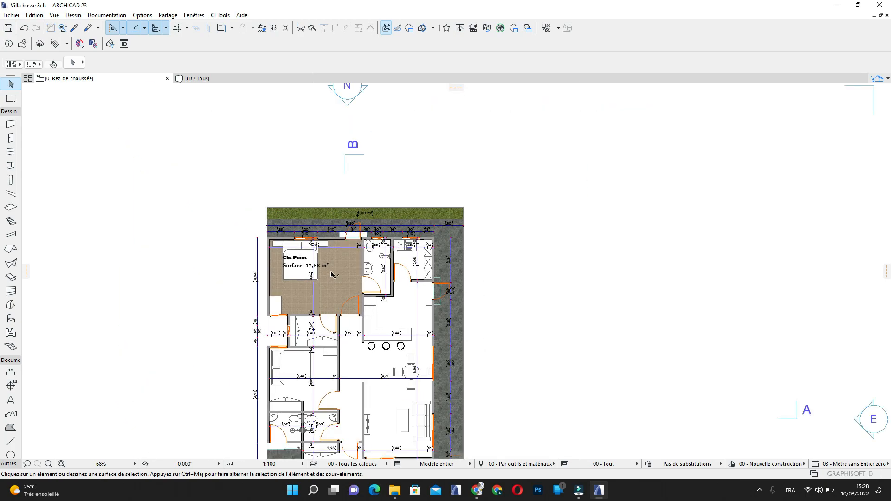
Switch the floor plan's pen set to 01 - Impression 100ème
scroll(349, 275, "up", 4)
scroll(349, 275, "up", 5)
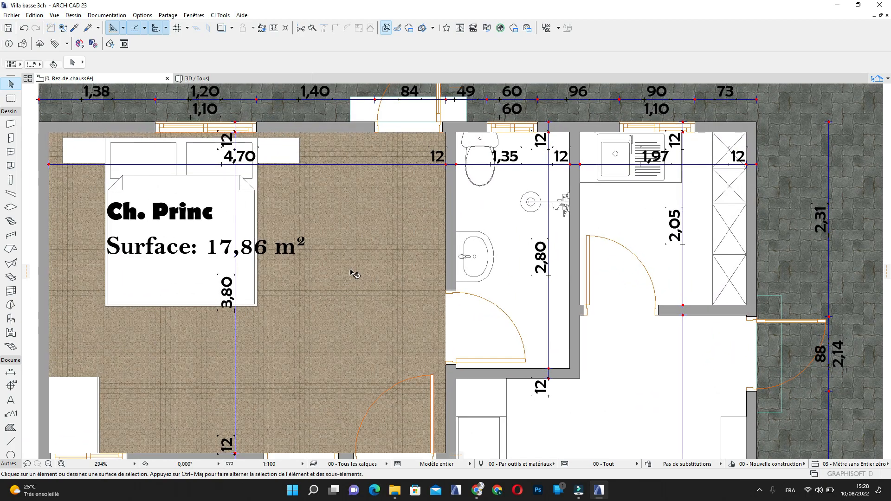
scroll(360, 289, "down", 3)
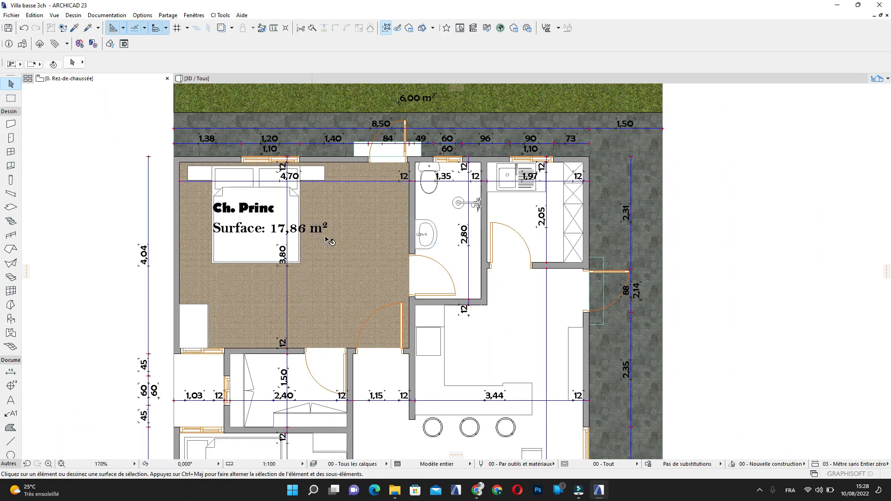
middle_click_drag(330, 241, 364, 218)
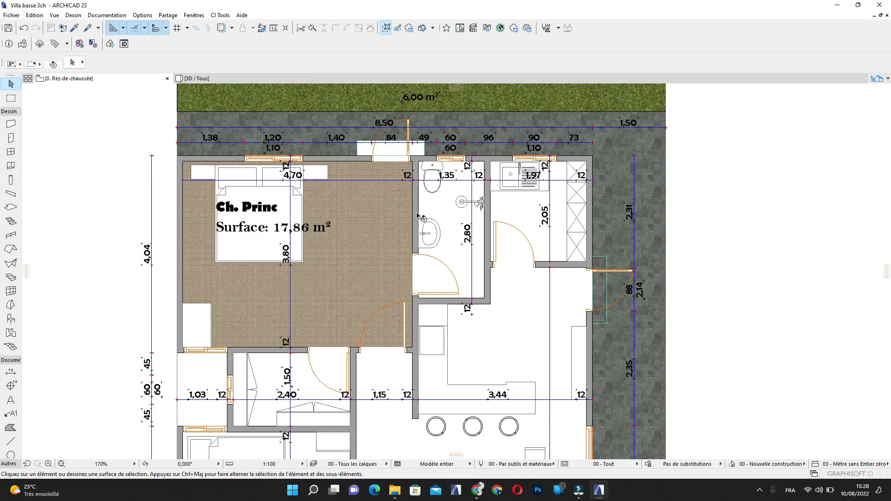
left_click(550, 463)
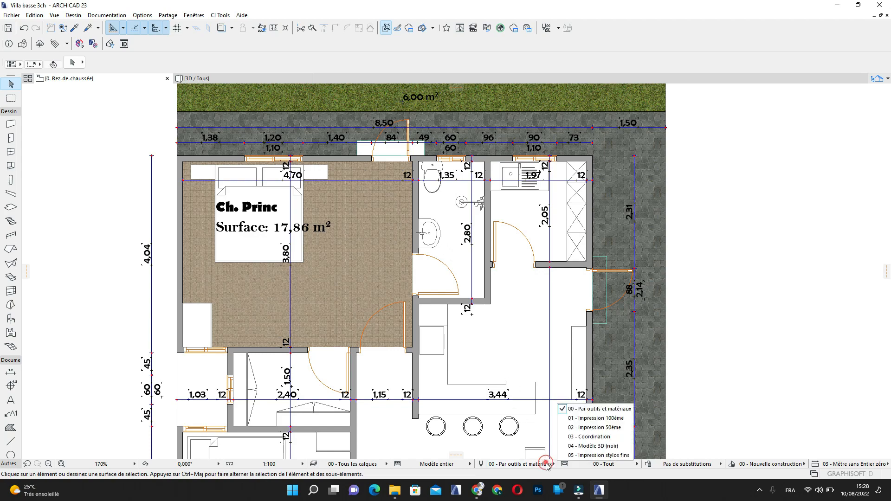
left_click(604, 419)
middle_click_drag(349, 311, 357, 280)
scroll(319, 195, "down", 1)
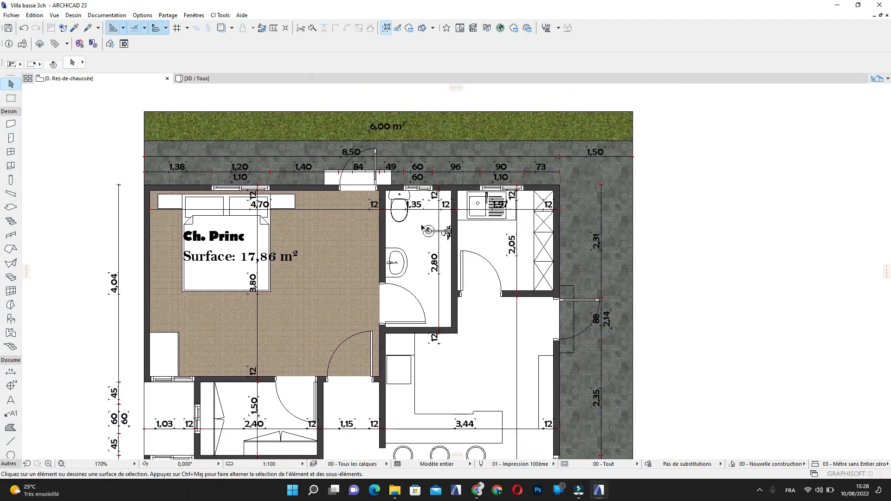
scroll(352, 185, "down", 2)
scroll(318, 232, "up", 2)
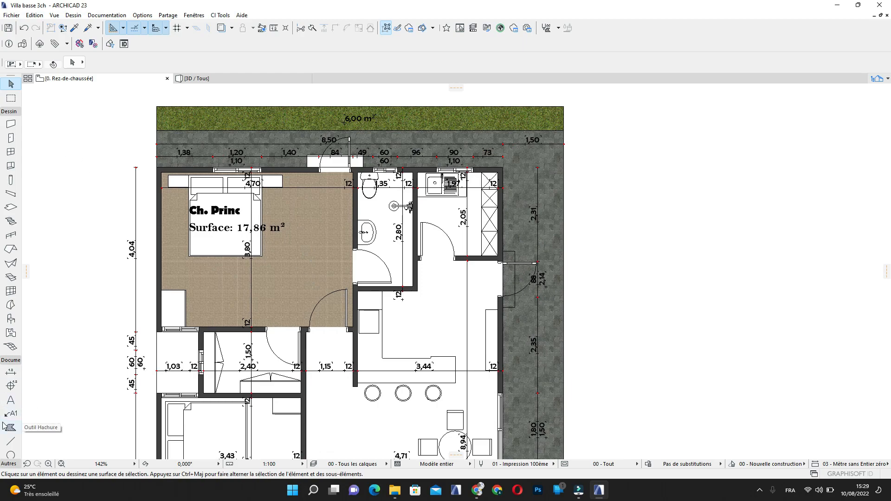
Prepare a new zone with the category Pièce d'eau, choosing the name Douche and shortening it to Dche
left_click(11, 334)
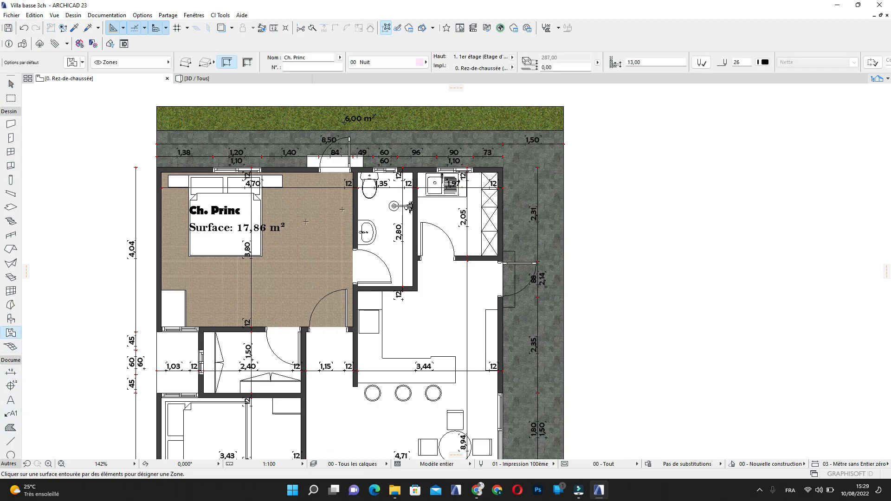
scroll(370, 220, "up", 7)
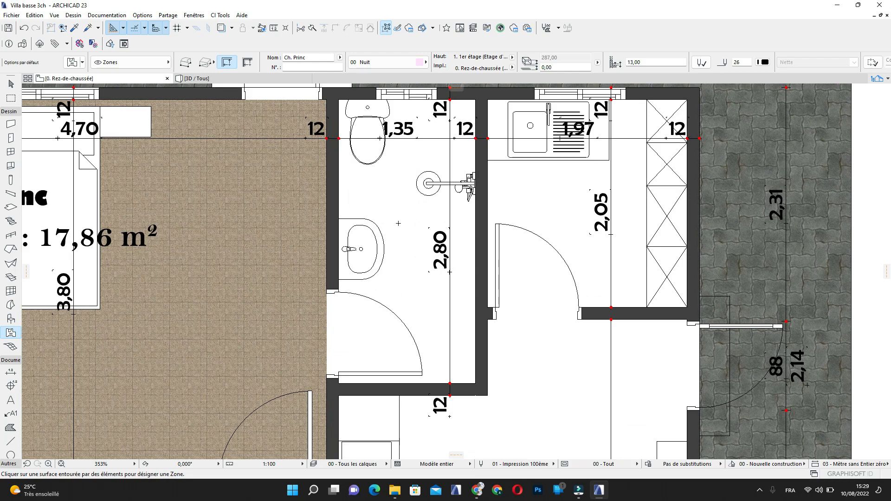
scroll(401, 253, "down", 4)
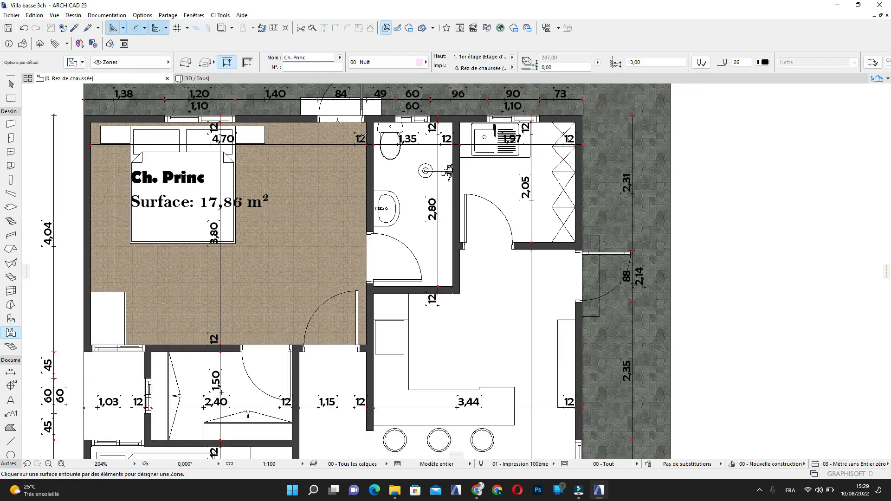
left_click(340, 58)
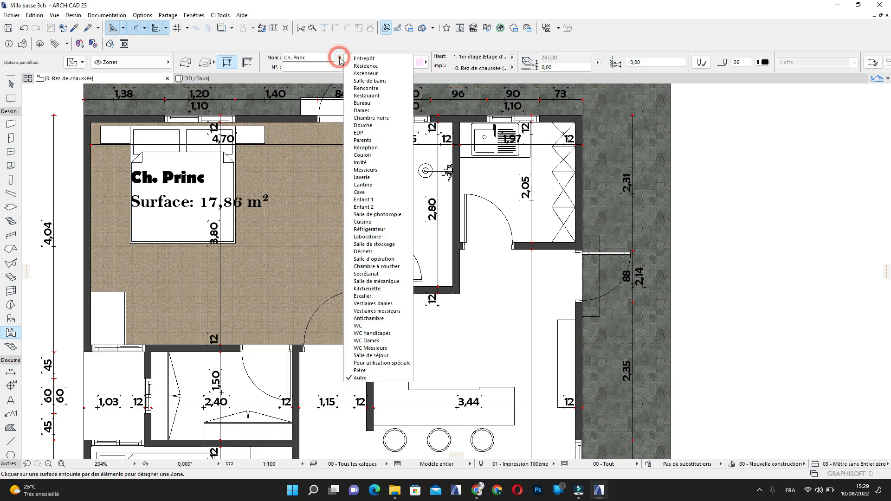
left_click(319, 61)
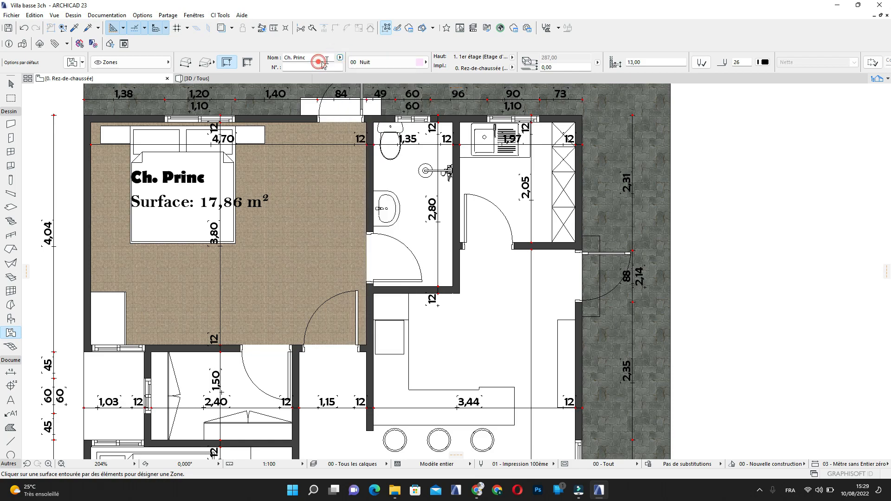
left_click(412, 62)
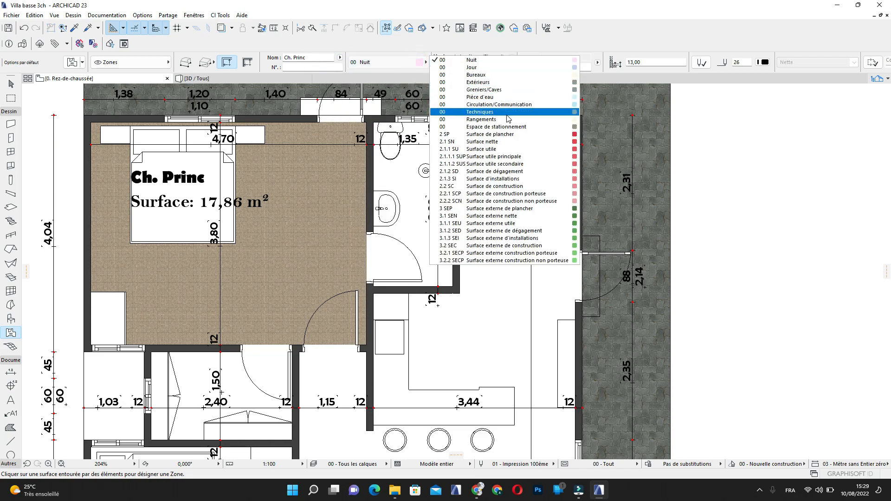
left_click(497, 97)
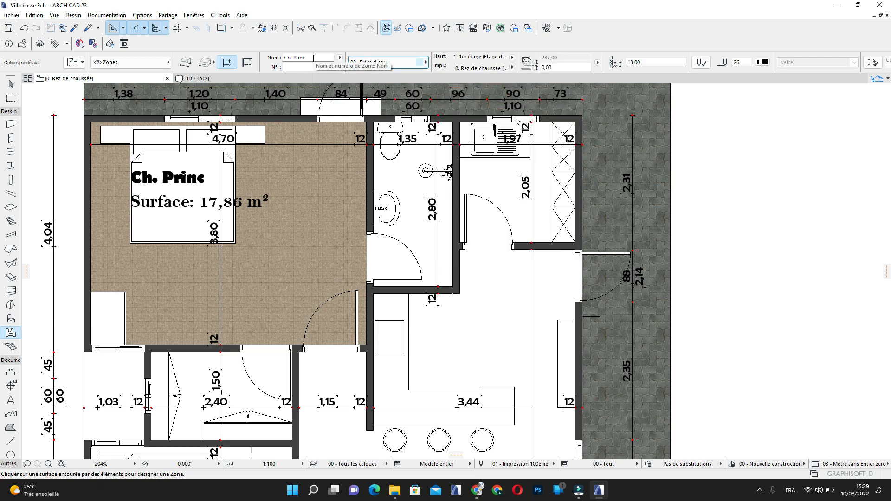
left_click(340, 57)
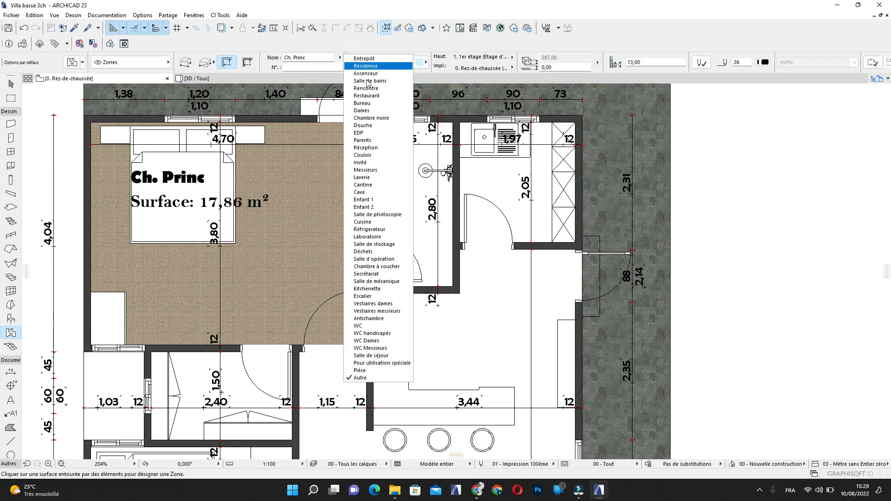
left_click(375, 126)
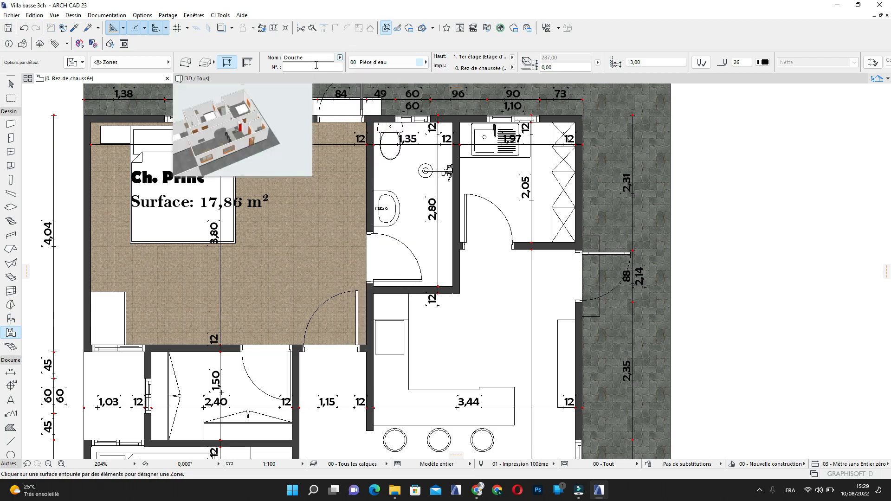
left_click_drag(296, 56, 290, 56)
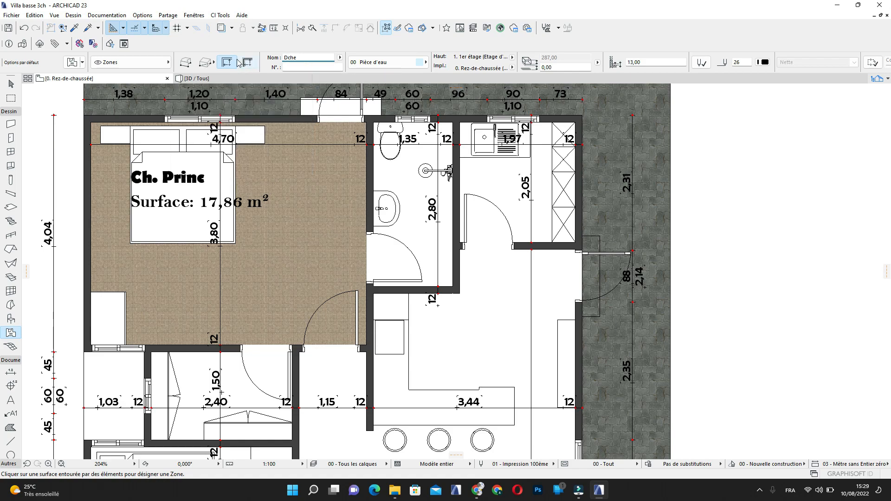
In the default zone settings, turn off Utiliser hachure de surface and apply the Carreau SDB image fill
left_click(74, 63)
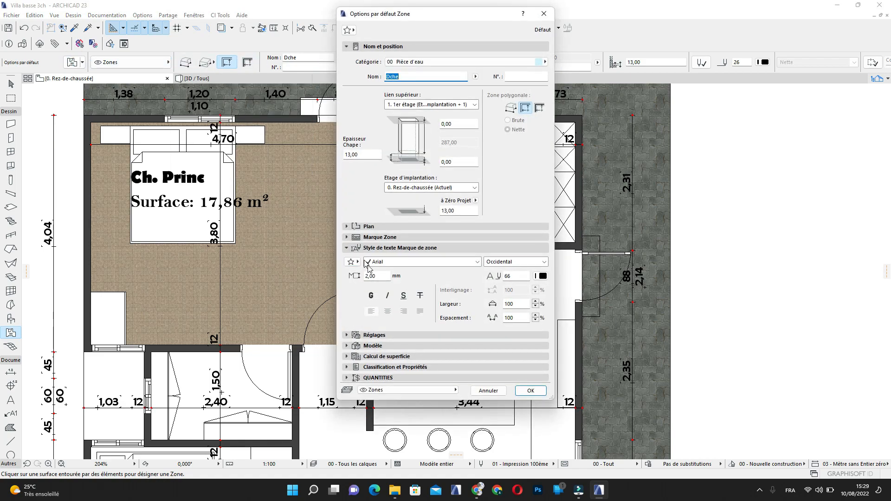
left_click(369, 227)
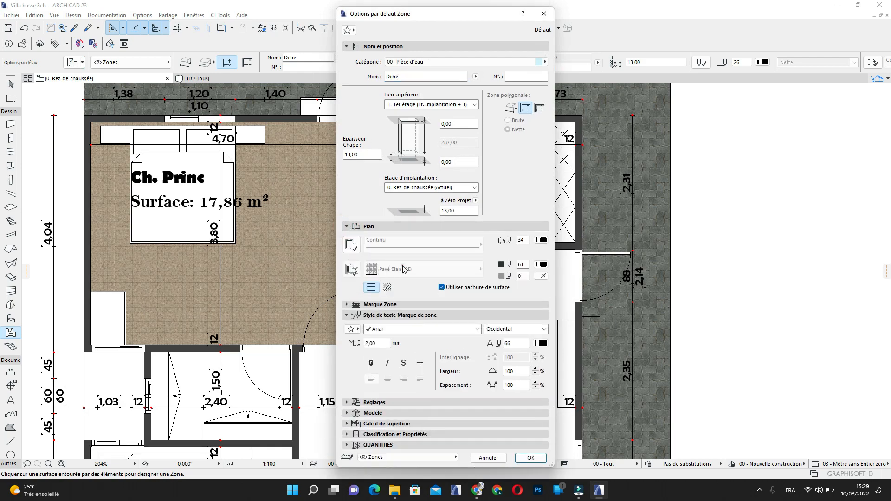
left_click(442, 287)
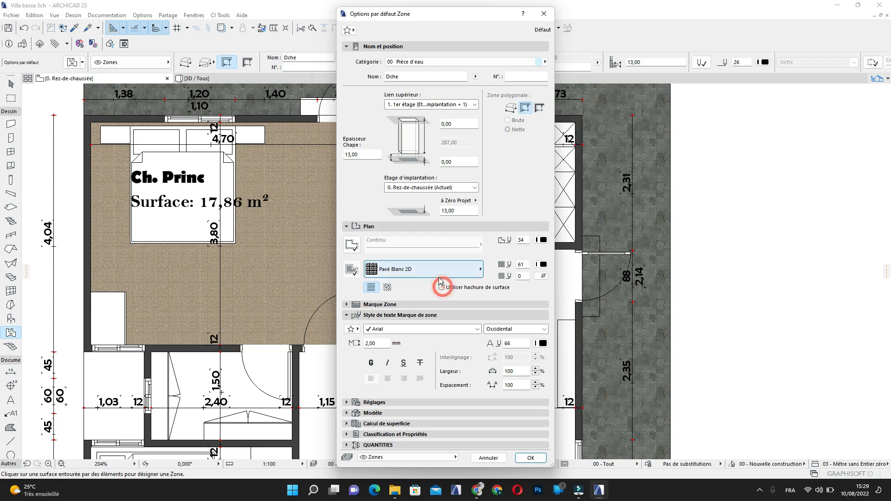
left_click(448, 272)
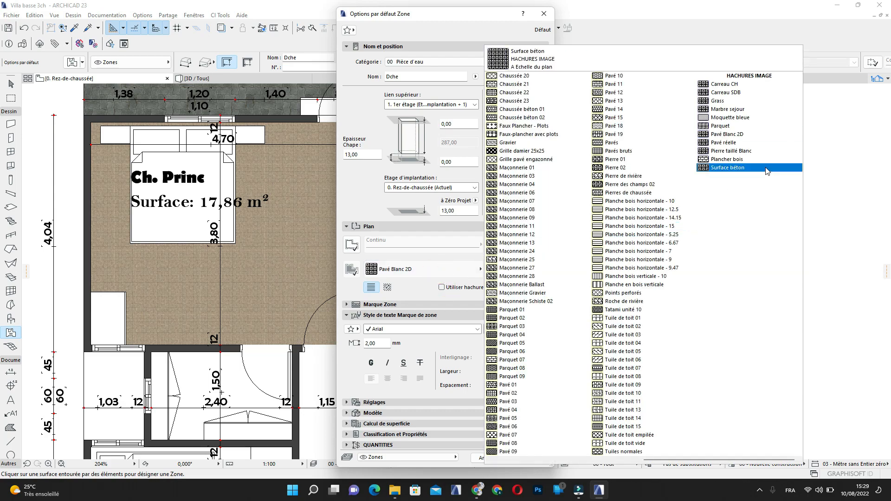
left_click(752, 91)
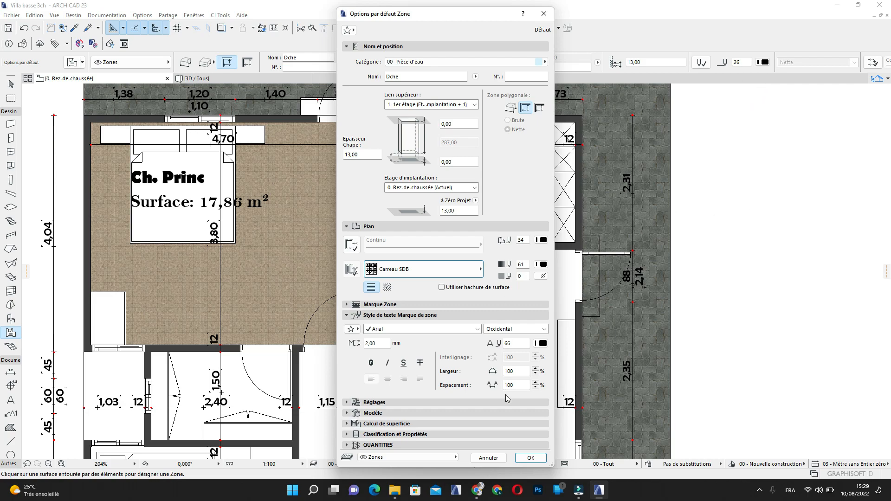
left_click(531, 458)
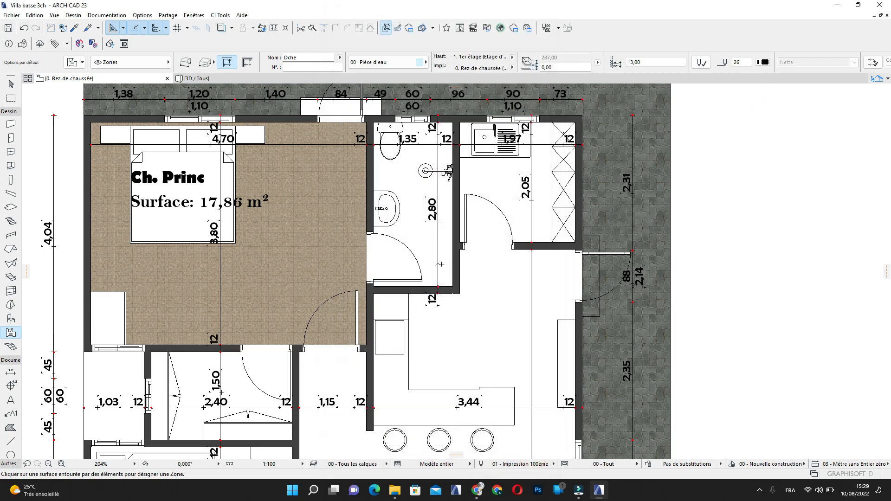
Place the Dche zone with its stamp in the bathroom beside the main bedroom and leave the Zone tool
left_click(418, 201)
scroll(392, 269, "up", 6)
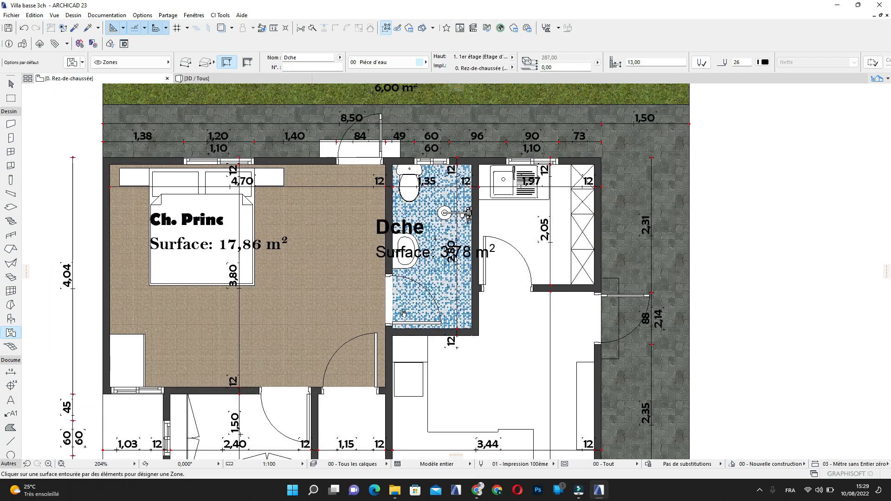
key("Escape")
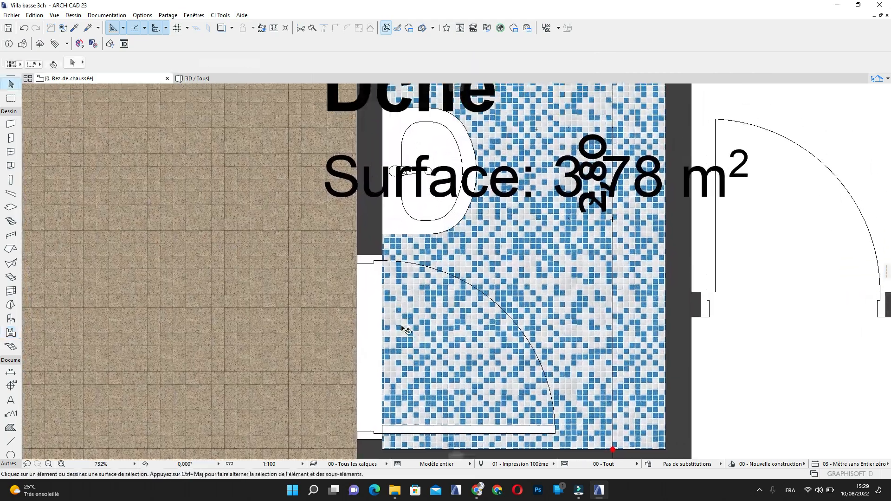
Examine the two labelled zones and the remaining unlabelled rooms across the ground-floor plan
scroll(428, 319, "down", 6)
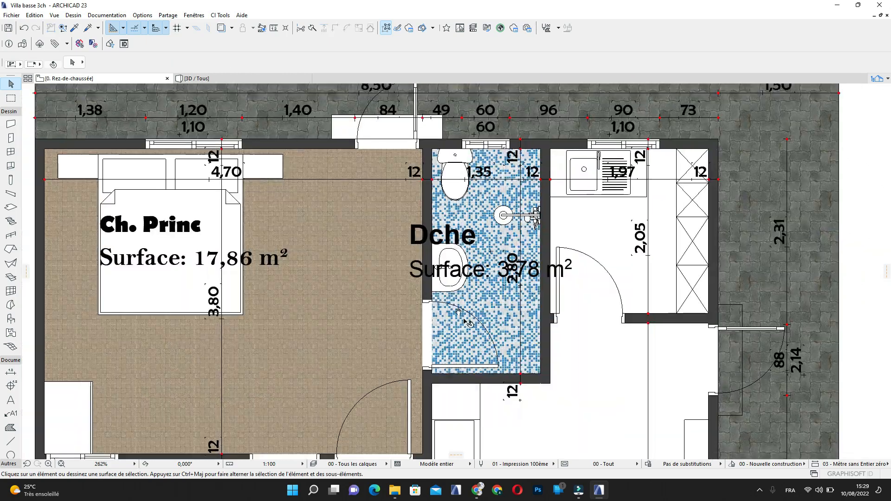
scroll(428, 262, "down", 3)
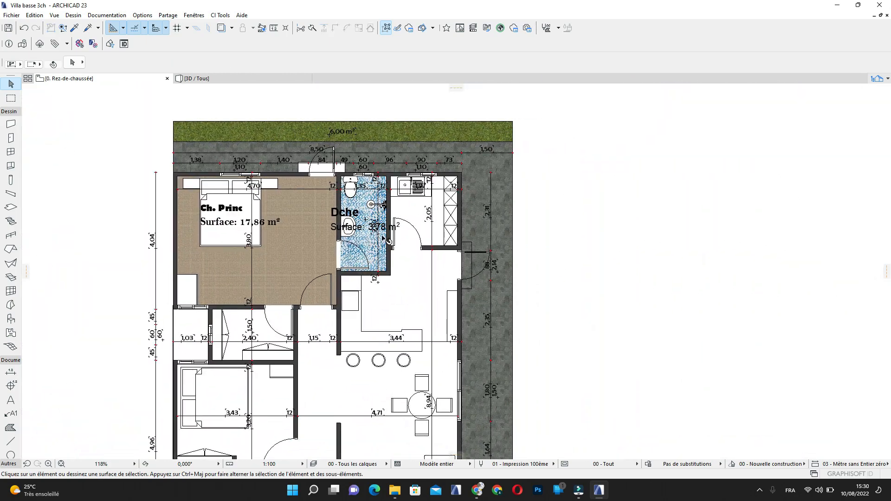
scroll(379, 220, "up", 3)
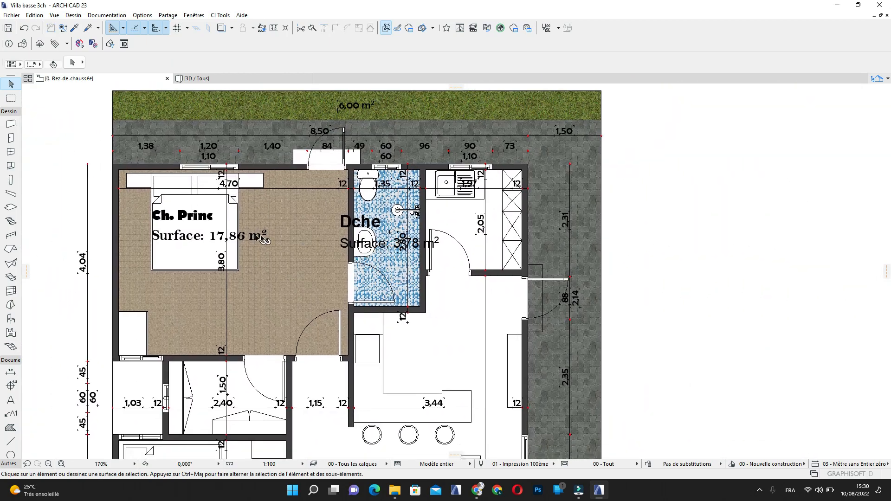
middle_click_drag(408, 272, 431, 258)
scroll(513, 290, "down", 2)
middle_click_drag(485, 392, 452, 214)
scroll(536, 228, "up", 2)
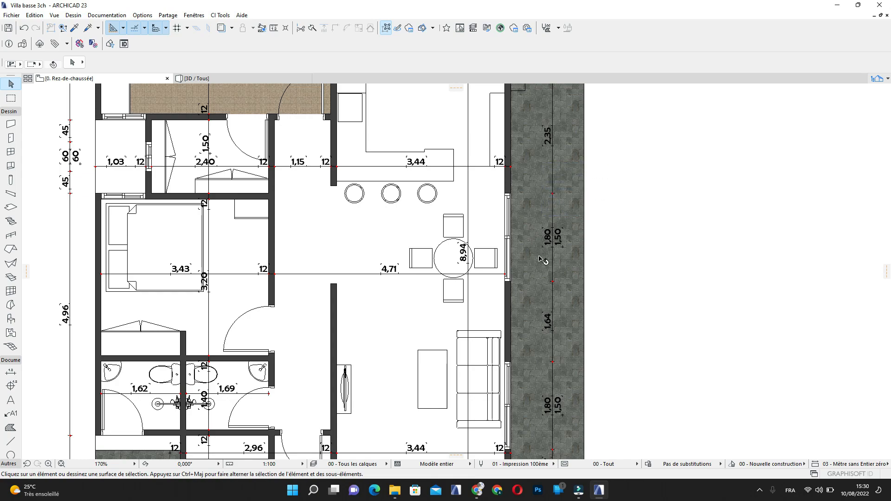
scroll(541, 259, "down", 4)
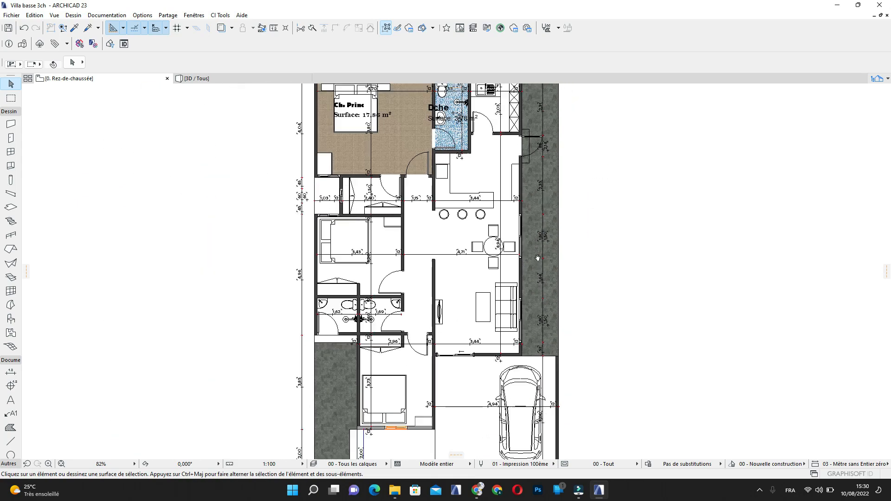
scroll(531, 251, "up", 3)
scroll(484, 242, "up", 2)
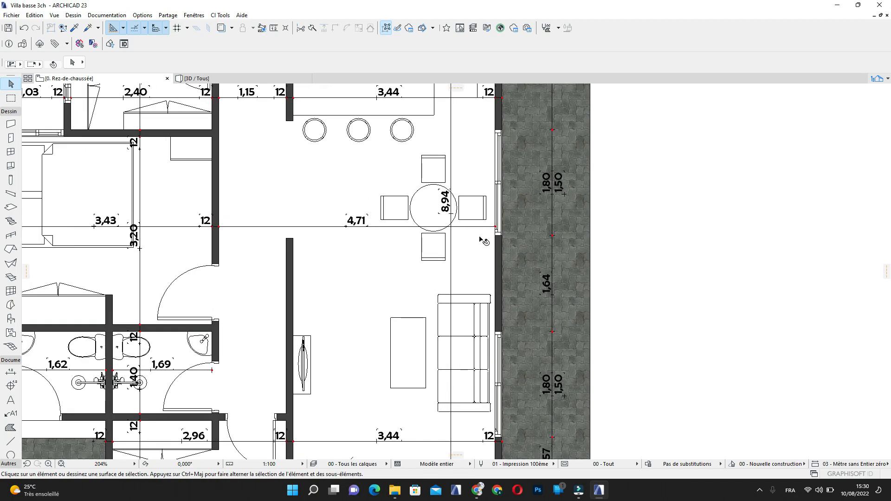
scroll(491, 238, "down", 2)
scroll(508, 225, "down", 2)
middle_click_drag(500, 233, 528, 248)
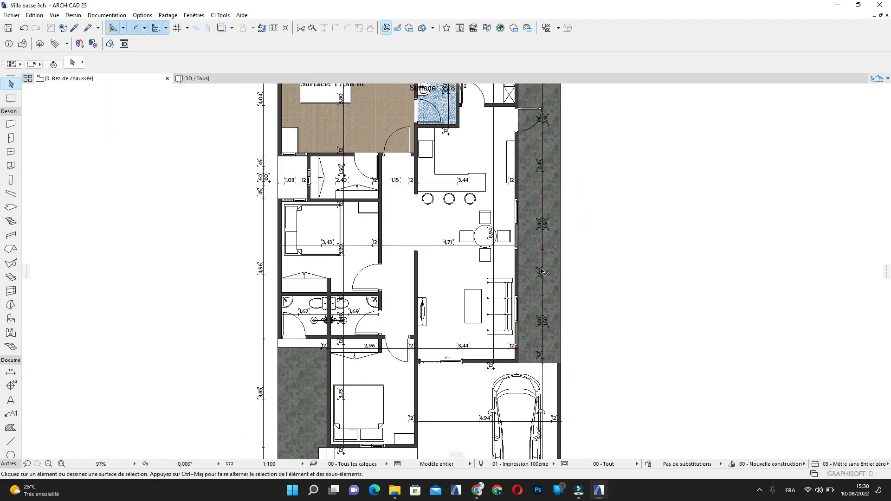
scroll(541, 272, "down", 2)
scroll(453, 201, "up", 4)
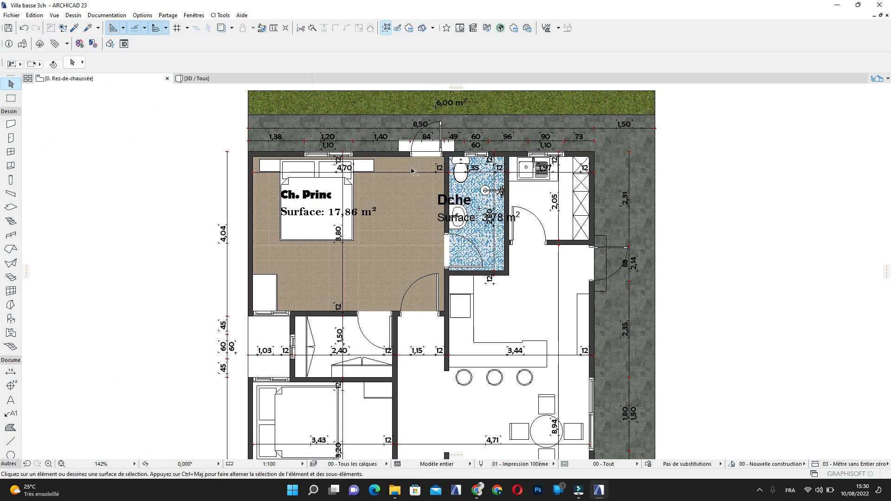